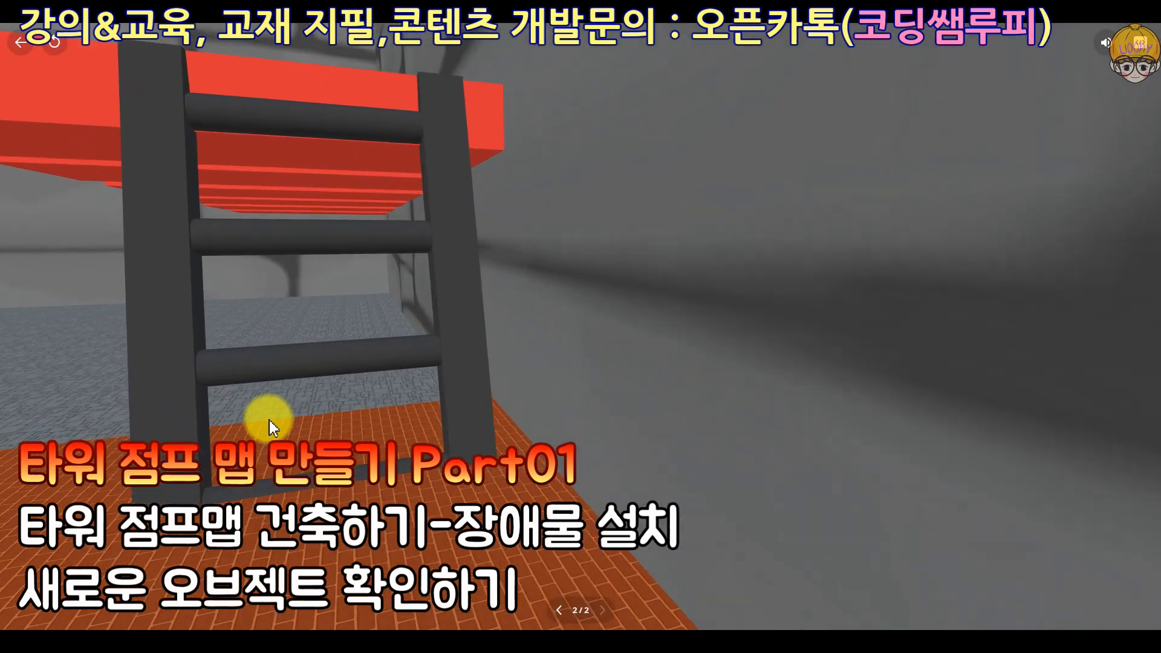
# - Play through the finished tower jump map, climbing the ladder and jumping across the black and red platforms
pyautogui.press('w')
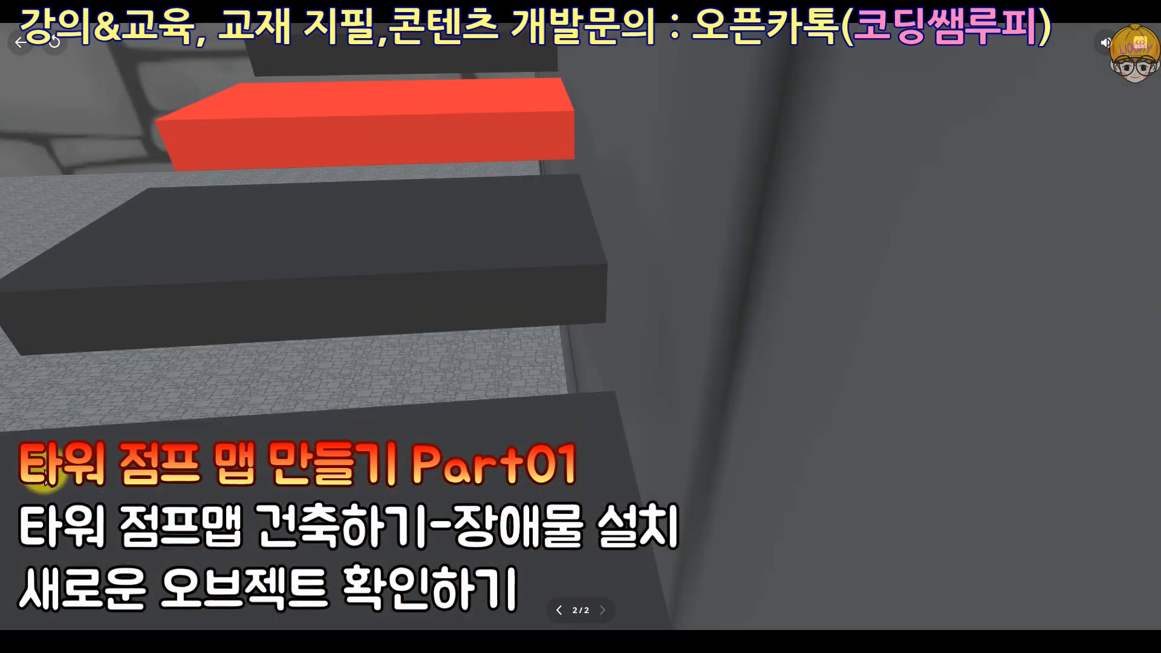
pyautogui.press('w')
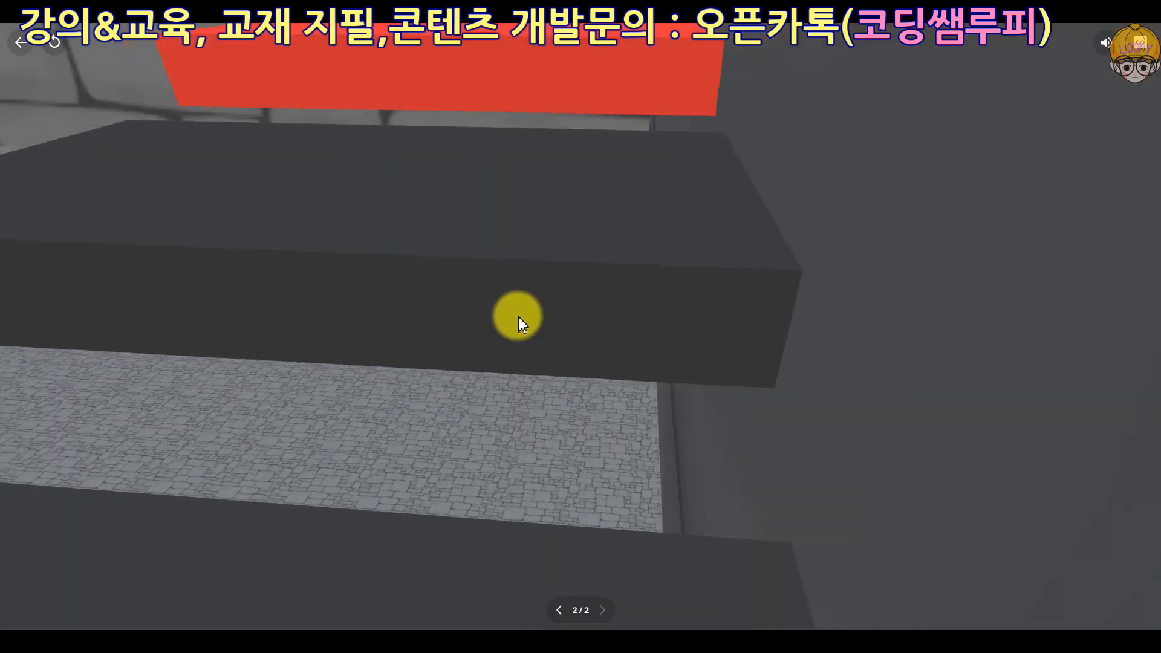
pyautogui.press('w')
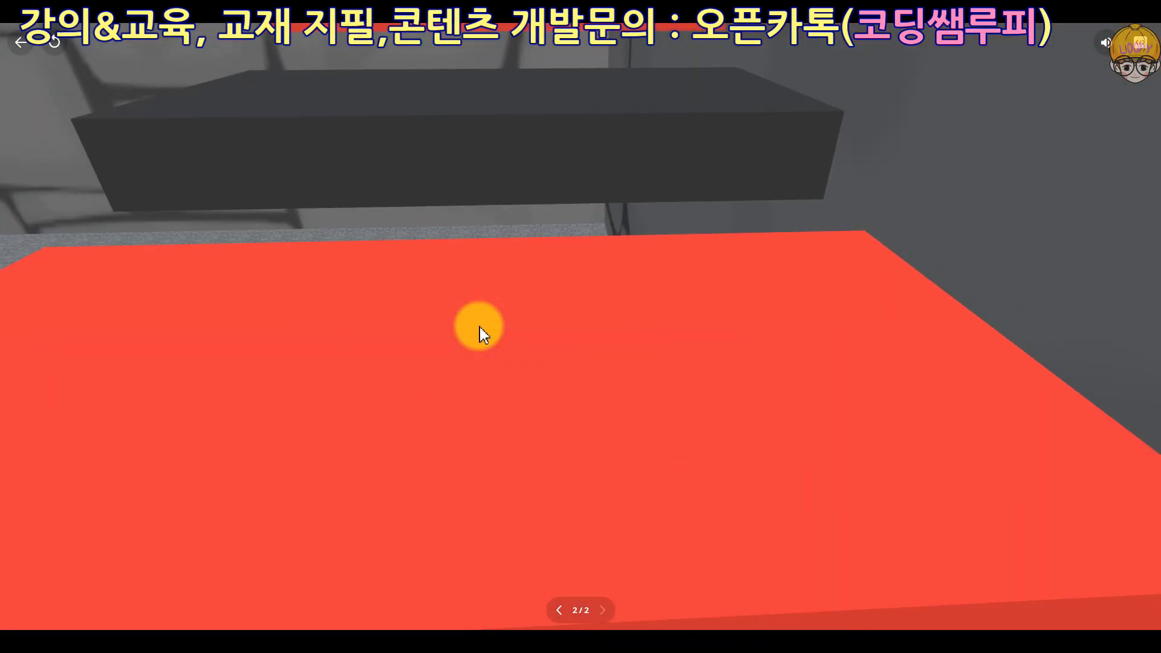
pyautogui.press('space')
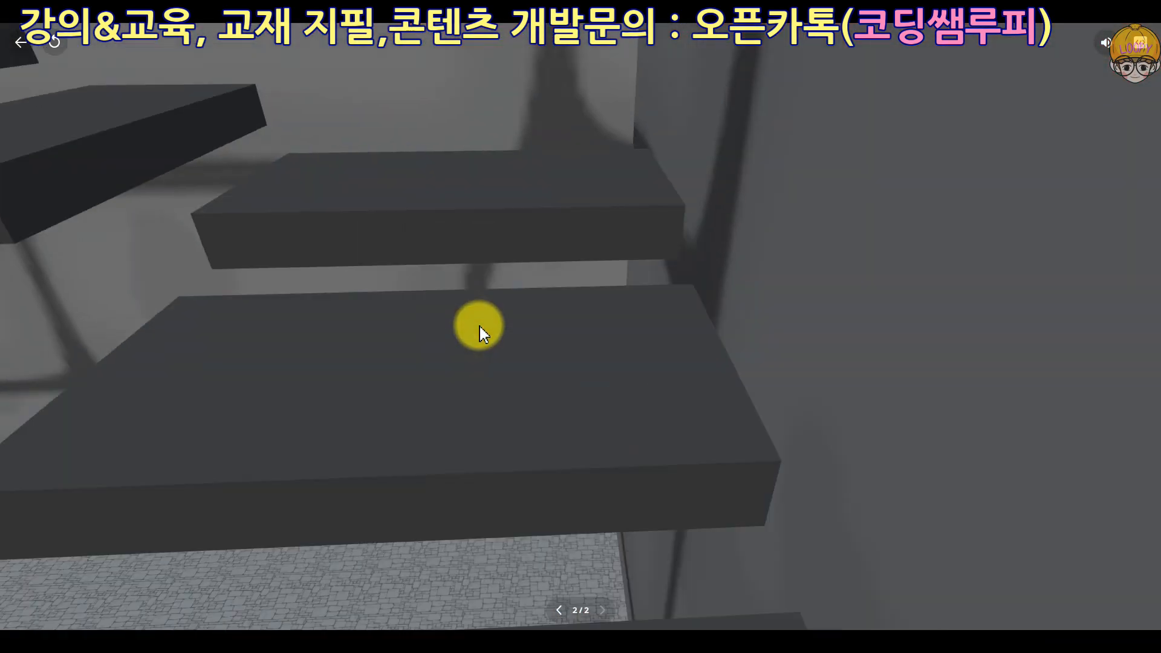
pyautogui.press('w')
pyautogui.press('space')
pyautogui.moveTo(480, 326); pyautogui.dragTo(514, 266)
pyautogui.press('w')
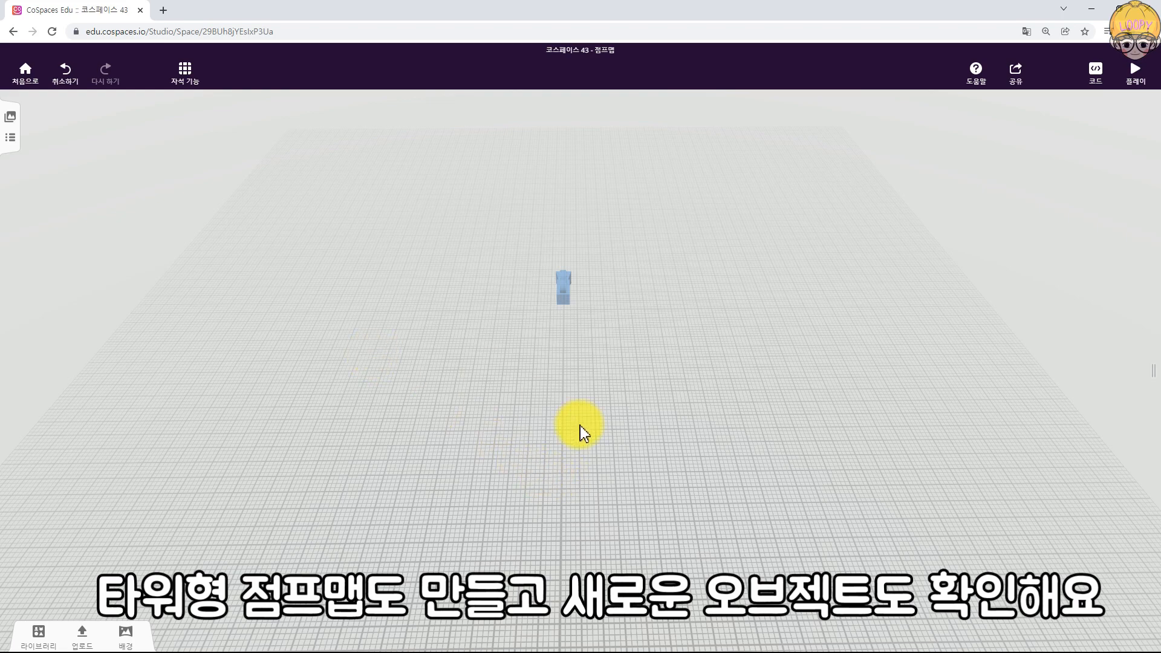
# - Open the object library at the Building (만들기) shapes for the empty scene
pyautogui.moveTo(580, 418)
pyautogui.mouseDown()
pyautogui.moveTo(505, 409)
pyautogui.moveTo(562, 412)
pyautogui.moveTo(582, 350)
pyautogui.moveTo(582, 414)
pyautogui.mouseUp()
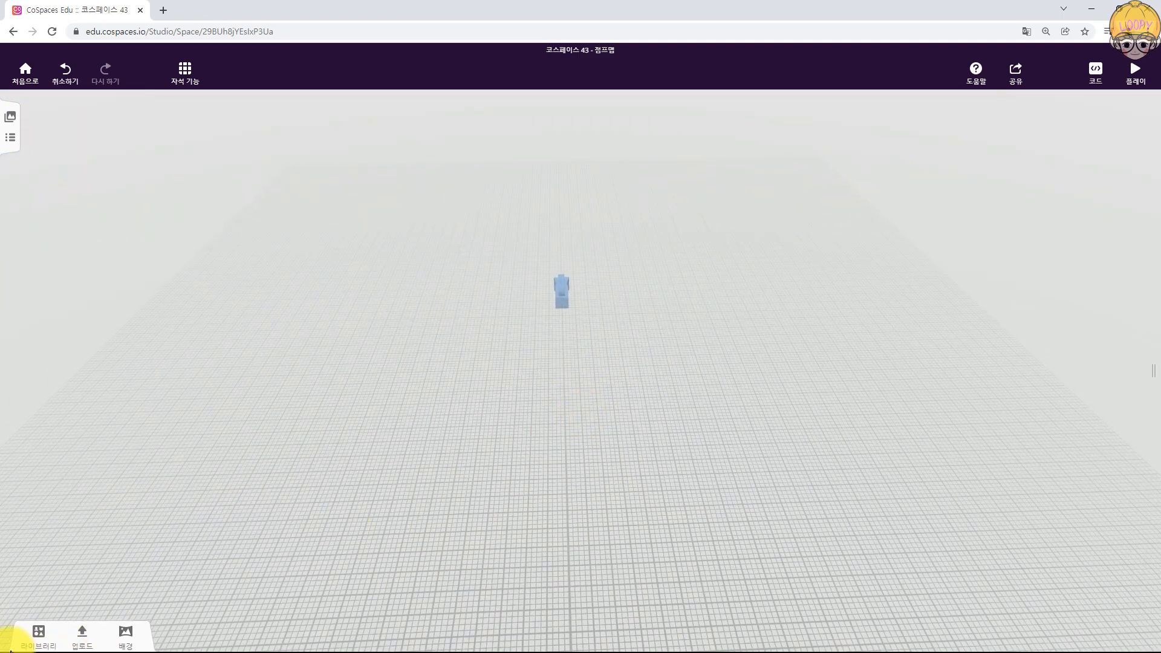
pyautogui.click(40, 632)
pyautogui.click(24, 619)
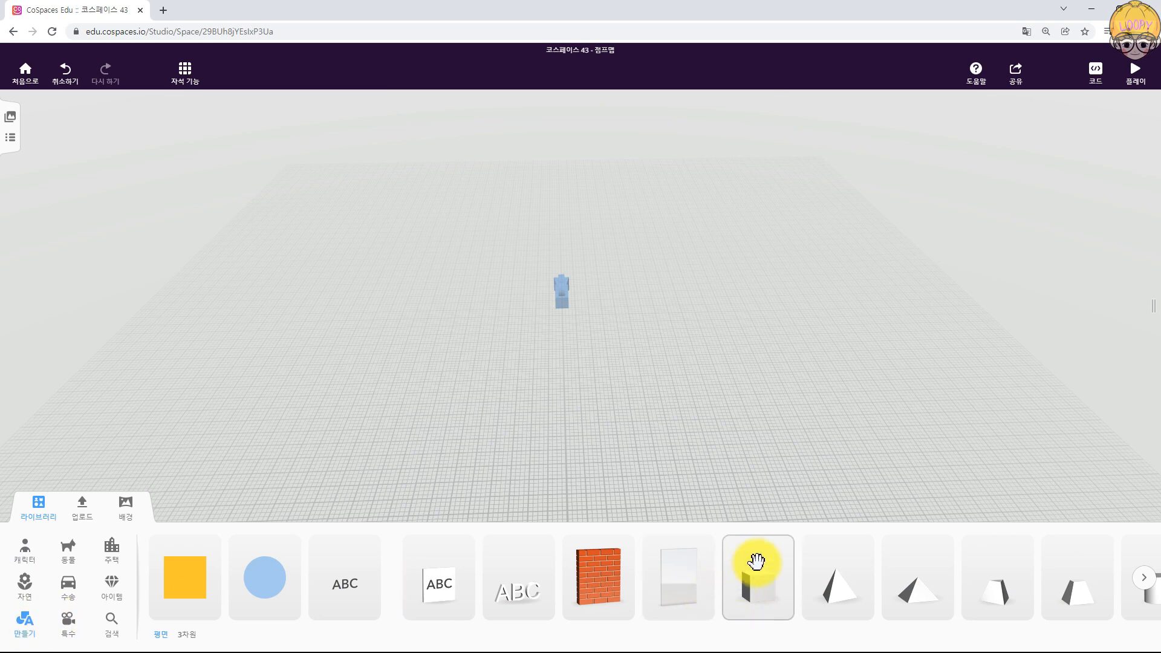
pyautogui.moveTo(766, 590); pyautogui.dragTo(565, 325)
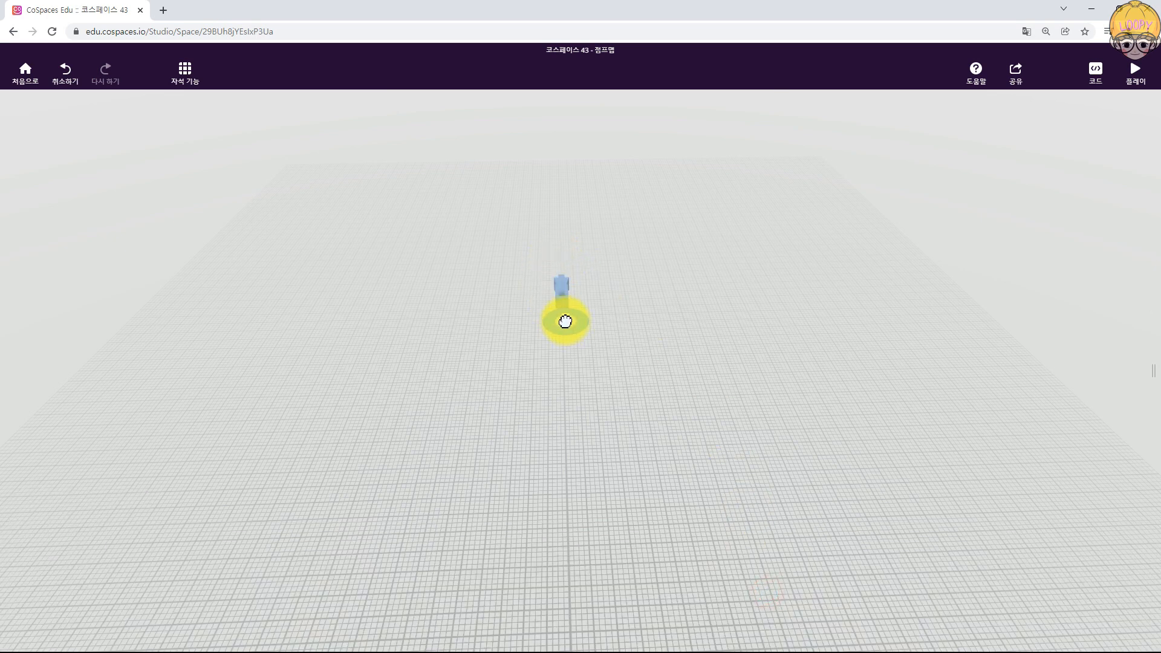
pyautogui.moveTo(563, 319); pyautogui.dragTo(564, 320)
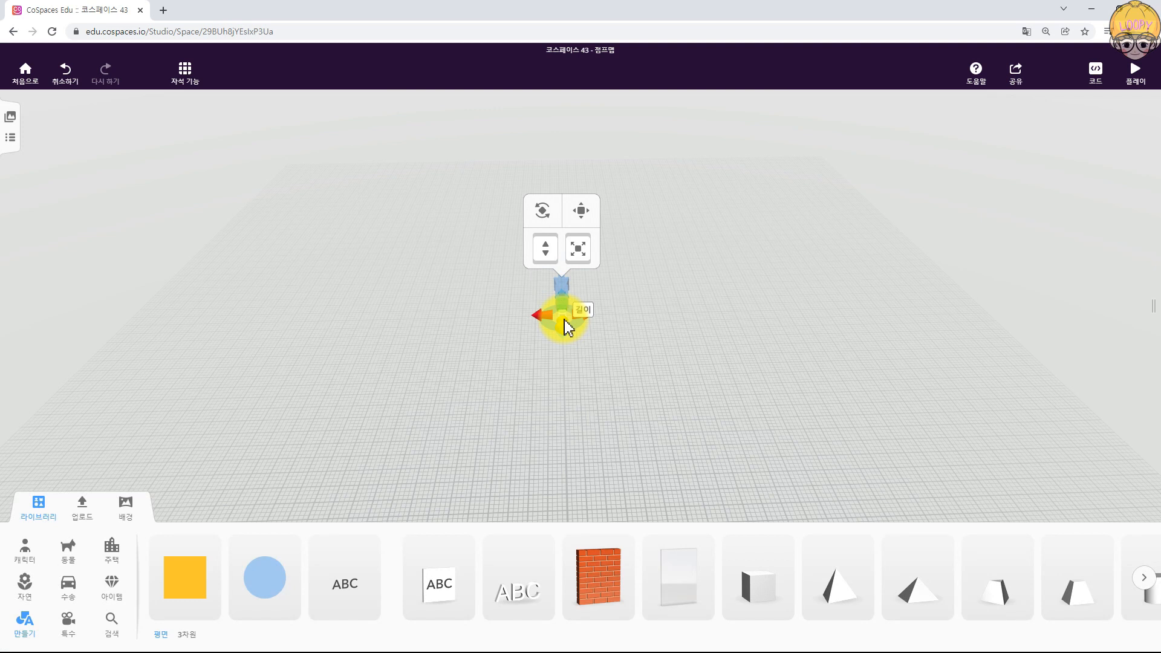
pyautogui.moveTo(565, 321); pyautogui.dragTo(471, 317)
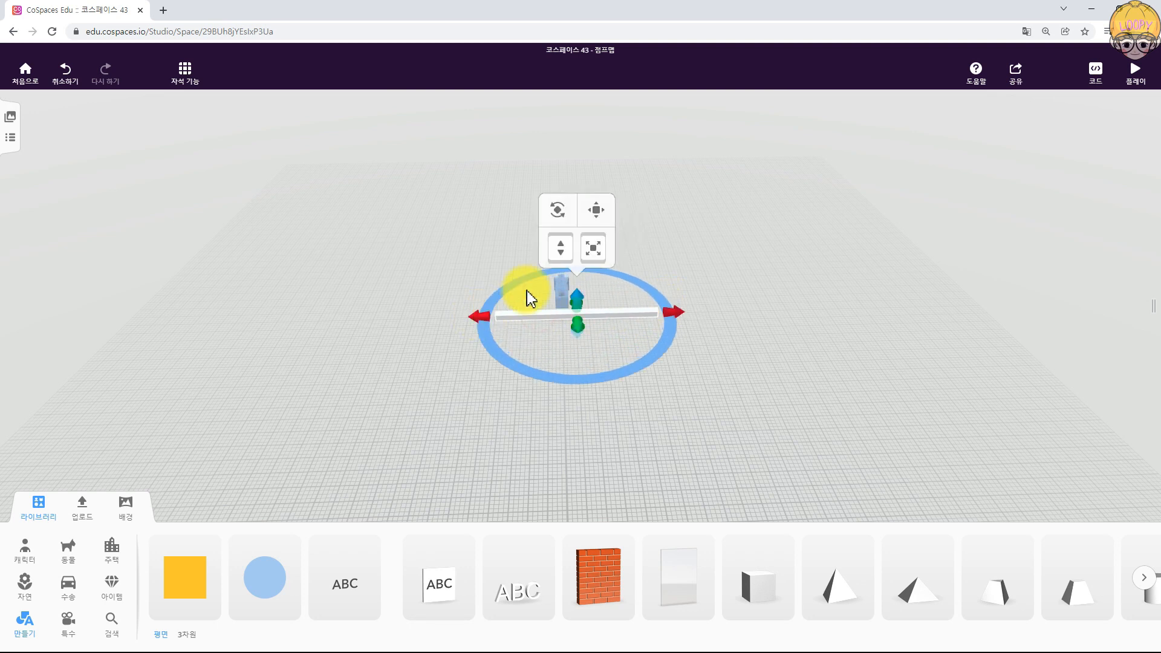
pyautogui.moveTo(579, 303); pyautogui.dragTo(597, 97)
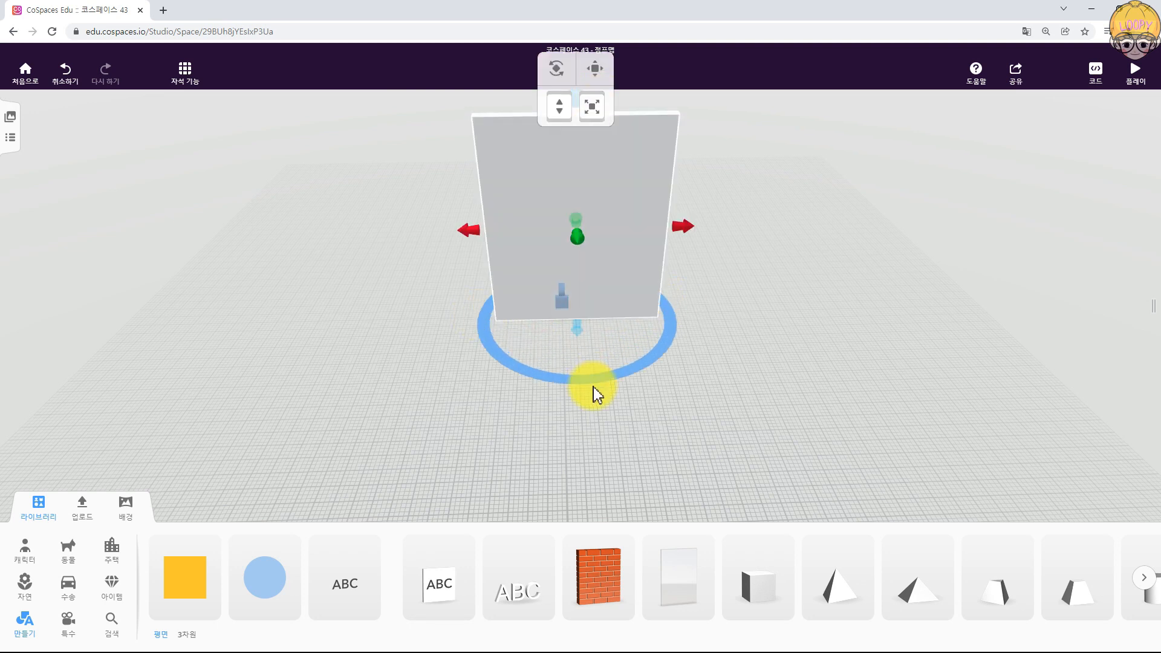
pyautogui.press('Delete')
# - Place a cuboid on the ground just in front of the camera and scale it up evenly into a large block
pyautogui.moveTo(759, 592); pyautogui.dragTo(563, 317)
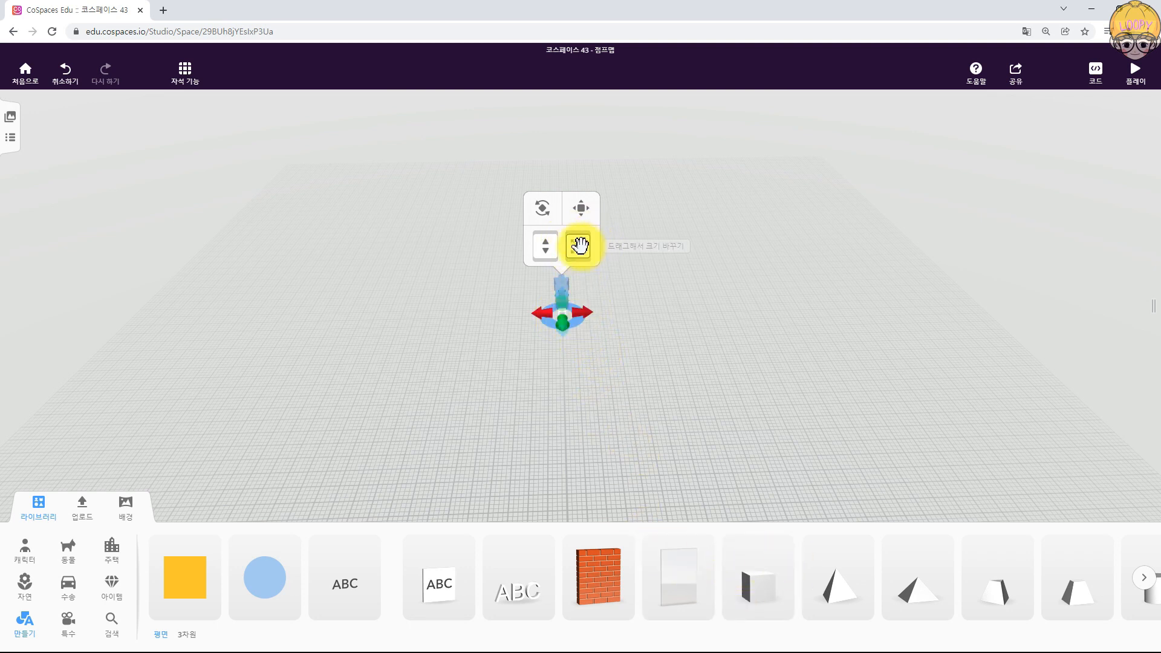
pyautogui.moveTo(579, 245); pyautogui.dragTo(603, 175)
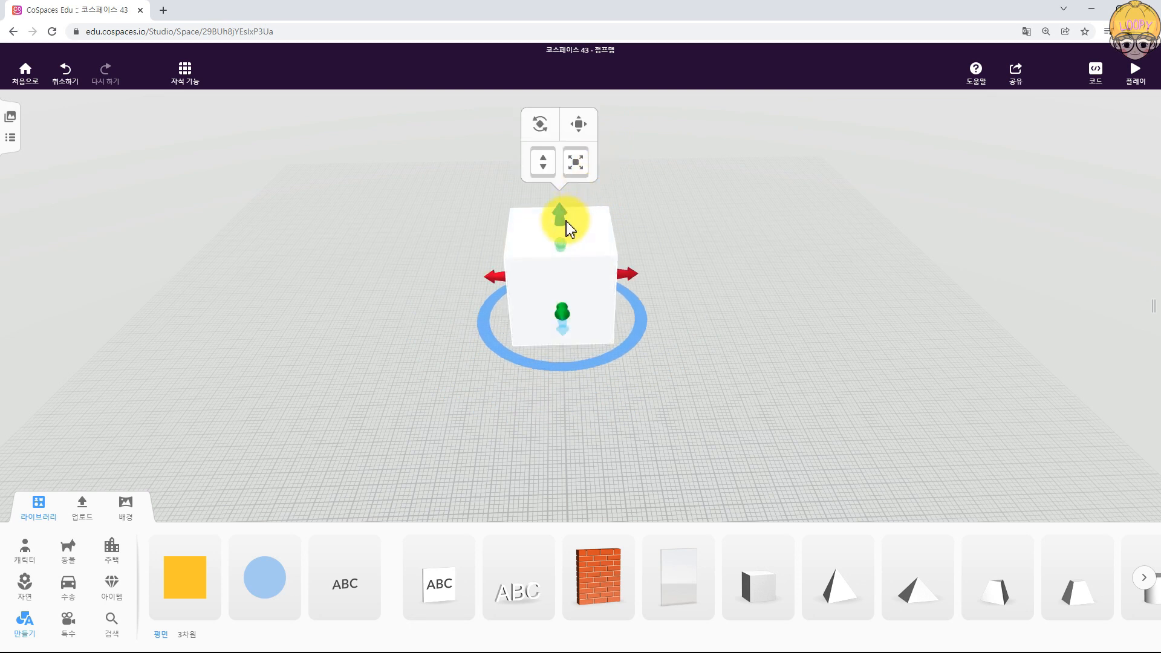
pyautogui.moveTo(561, 220)
pyautogui.mouseDown()
pyautogui.moveTo(569, 133)
pyautogui.moveTo(561, 343)
pyautogui.moveTo(562, 183)
pyautogui.moveTo(571, 317)
pyautogui.moveTo(572, 194)
pyautogui.moveTo(573, 219)
pyautogui.mouseUp()
# - Browse the Housing (주택) objects to the Other (기타) group containing the doors, windows and empty frame
pyautogui.click(112, 565)
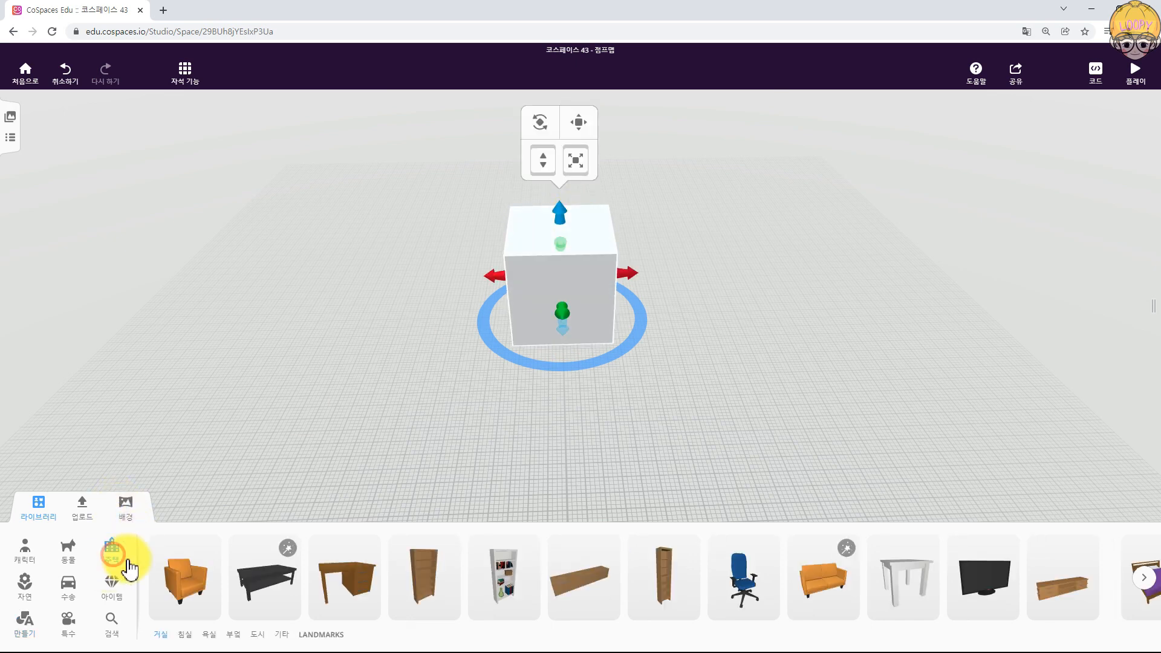
pyautogui.click(1144, 578)
pyautogui.click(1143, 578)
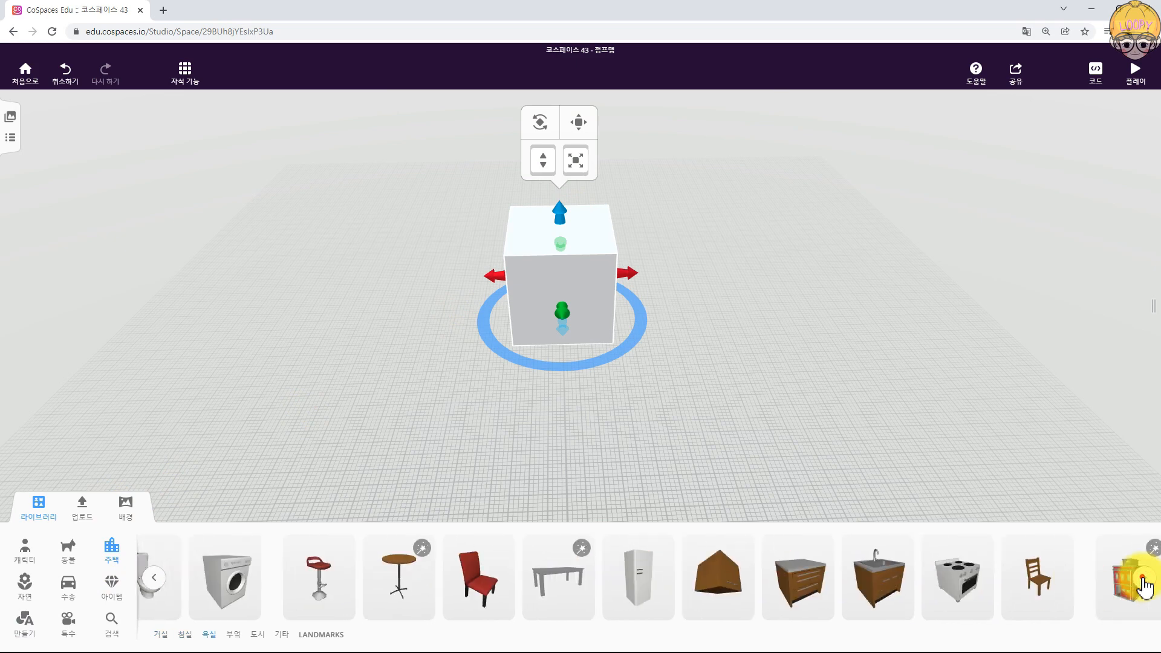
pyautogui.click(1143, 578)
pyautogui.click(1144, 578)
pyautogui.click(1143, 578)
pyautogui.click(1143, 578)
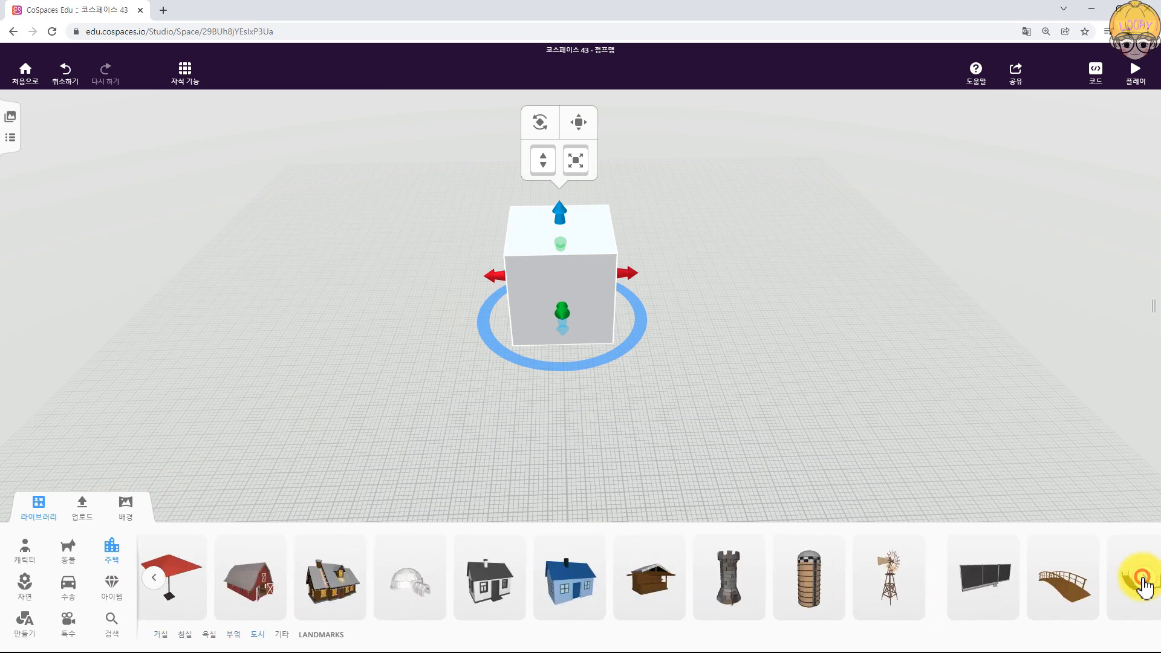
pyautogui.click(1143, 578)
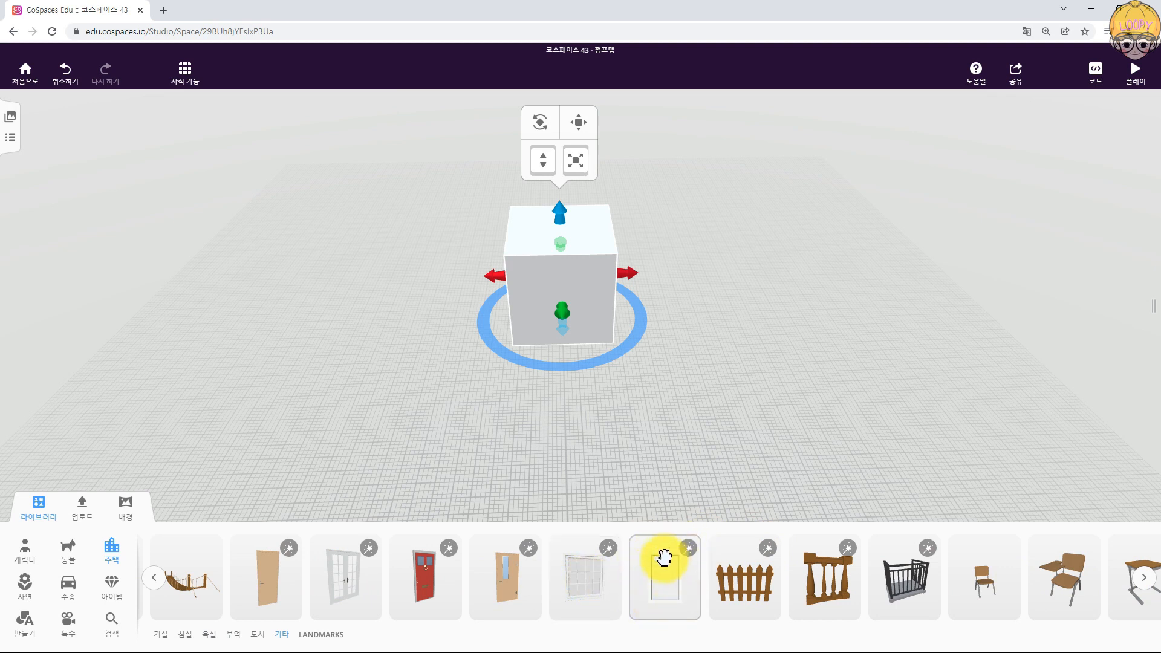
# - Try placing the empty white frame on the cuboid's top face, first without and then with Attach to Item (아이템에 붙이기) enabled
pyautogui.moveTo(656, 580); pyautogui.dragTo(566, 242)
pyautogui.scroll(3, 568, 239)
pyautogui.scroll(2, 570, 238)
pyautogui.moveTo(800, 172); pyautogui.dragTo(907, 270)
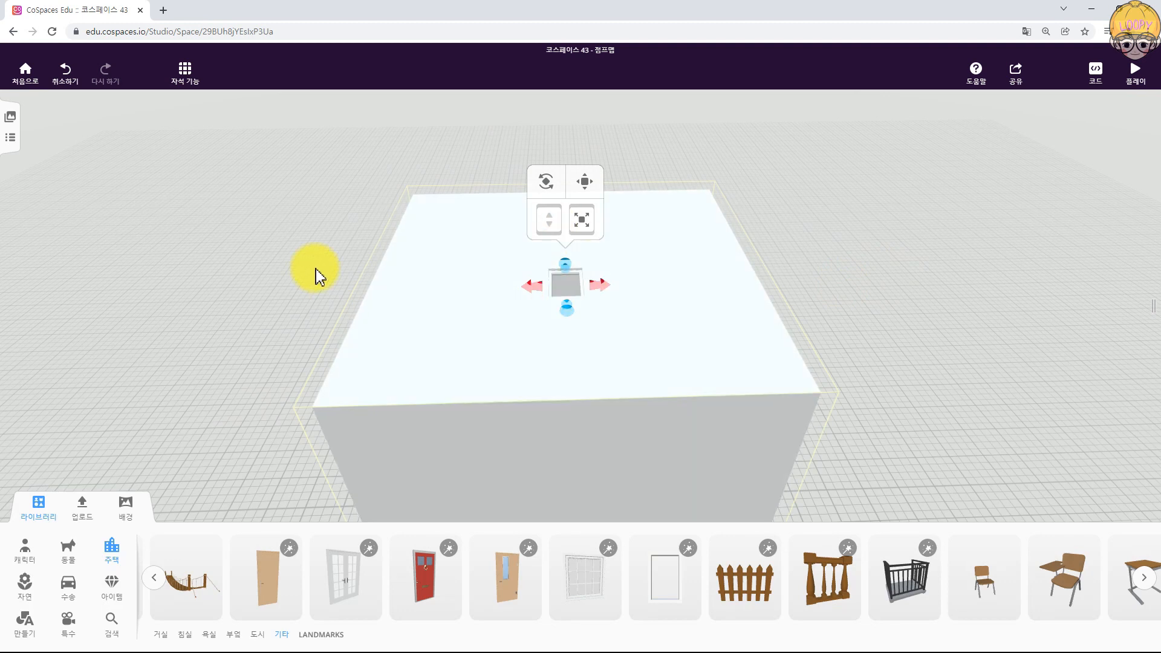
pyautogui.click(184, 72)
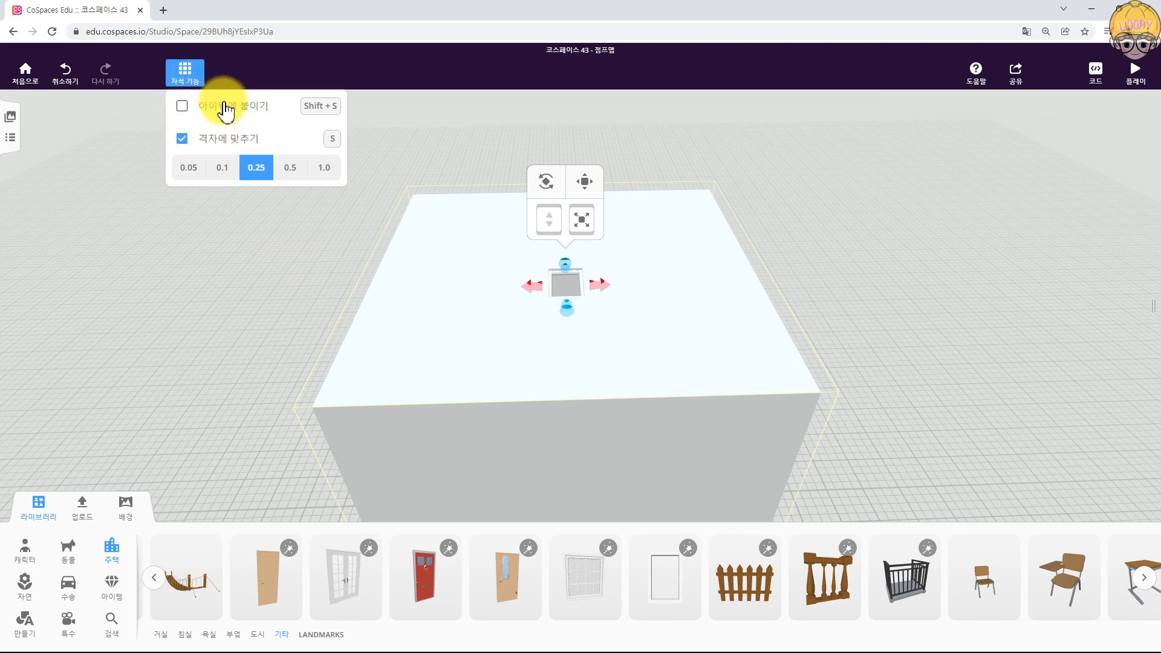
pyautogui.click(181, 106)
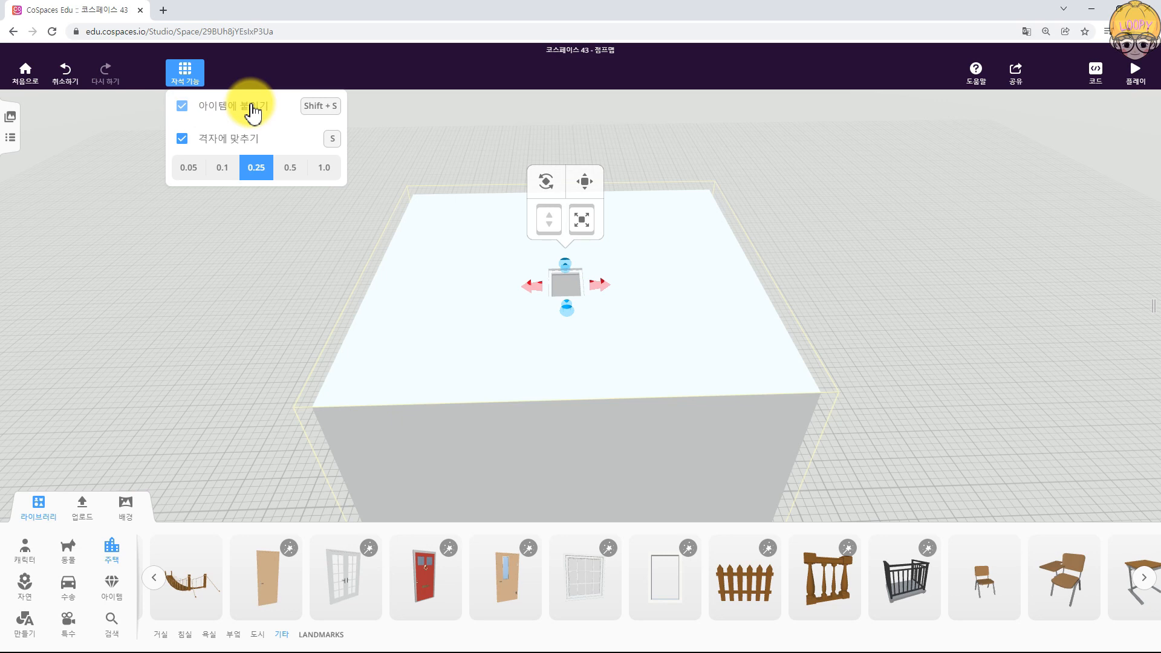
pyautogui.click(563, 268)
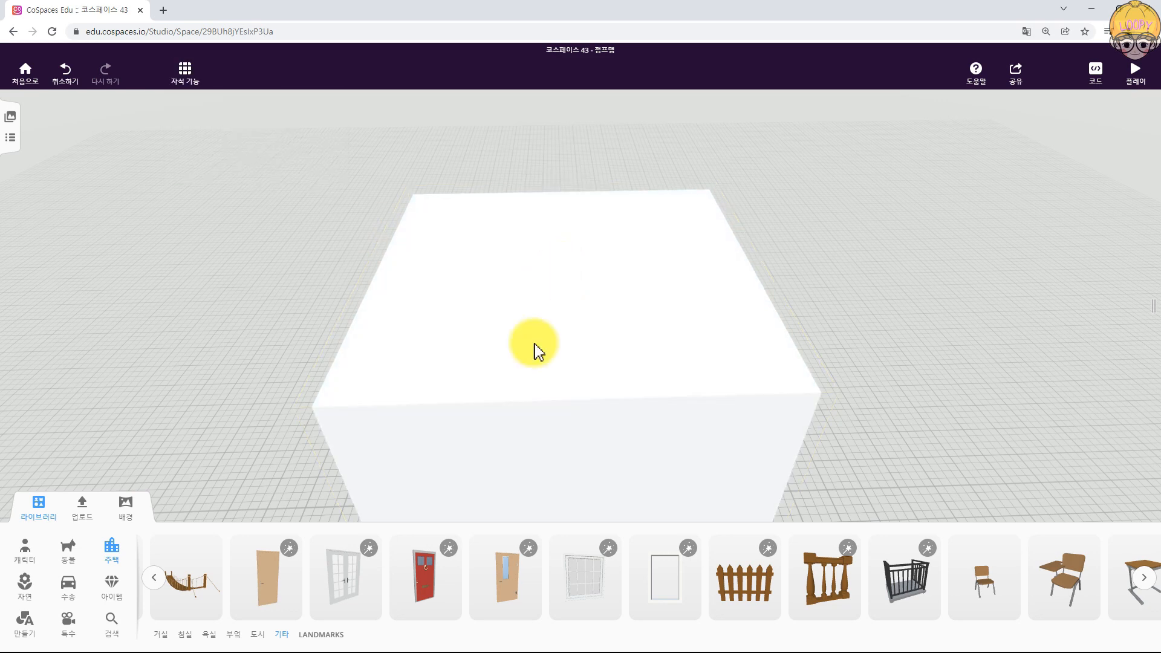
pyautogui.moveTo(674, 591); pyautogui.dragTo(558, 269)
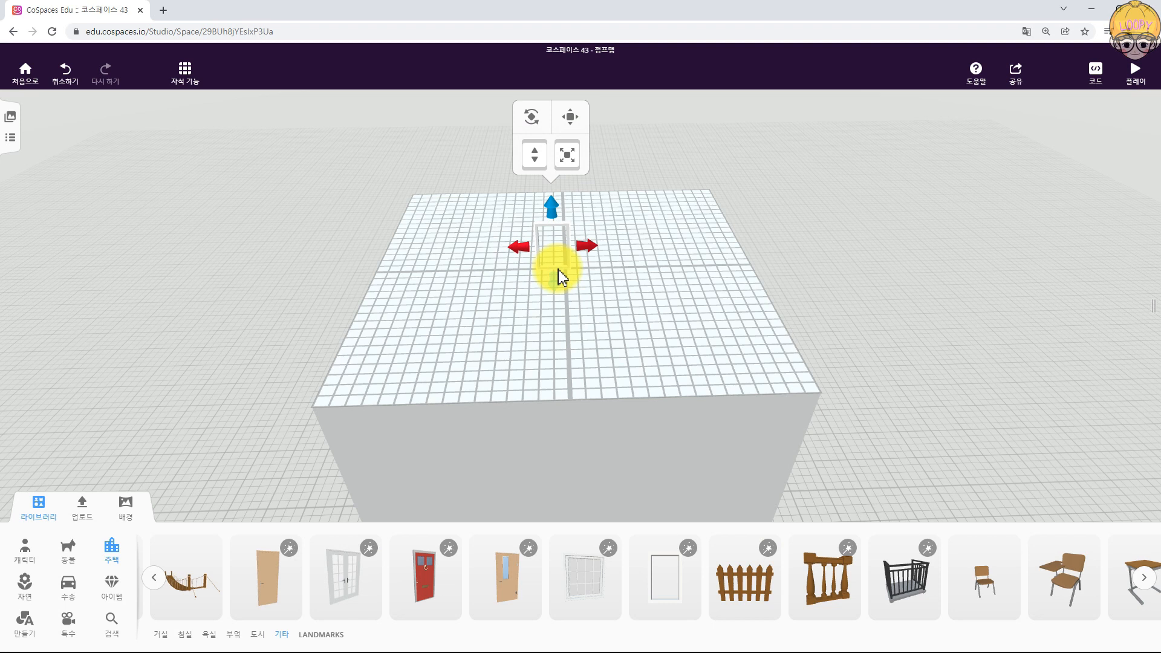
pyautogui.click(610, 264)
pyautogui.click(183, 71)
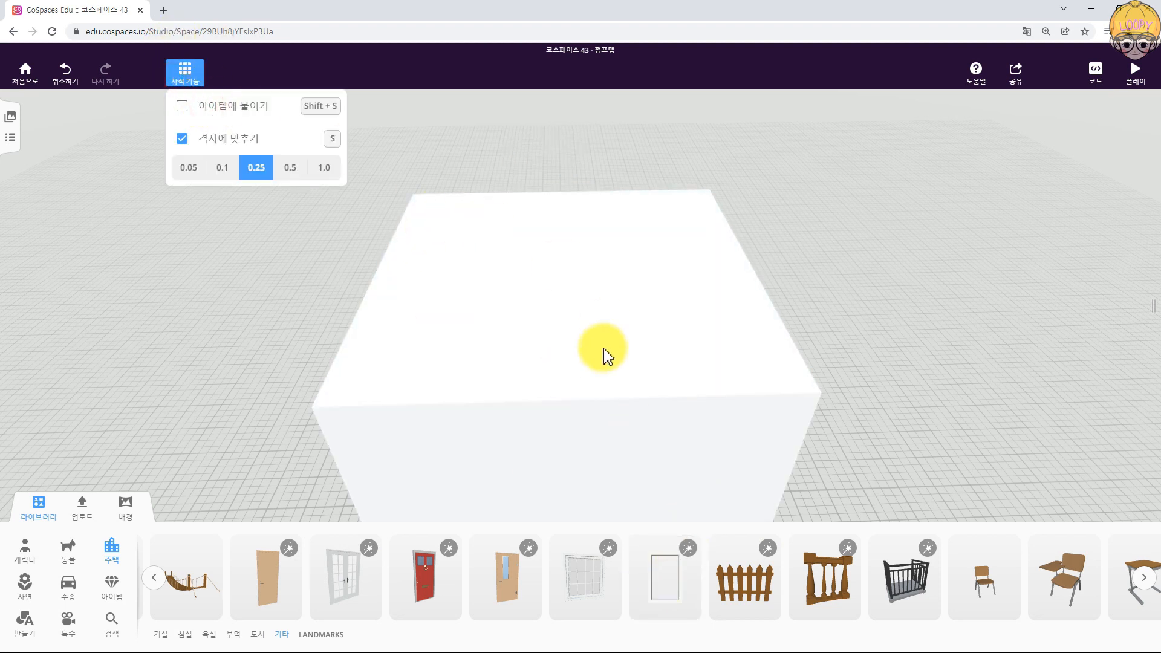
# - Embed the empty white frame in the cuboid's top face and stretch it on all four sides to the cuboid's edges
pyautogui.moveTo(648, 571); pyautogui.dragTo(569, 306)
pyautogui.click(198, 81)
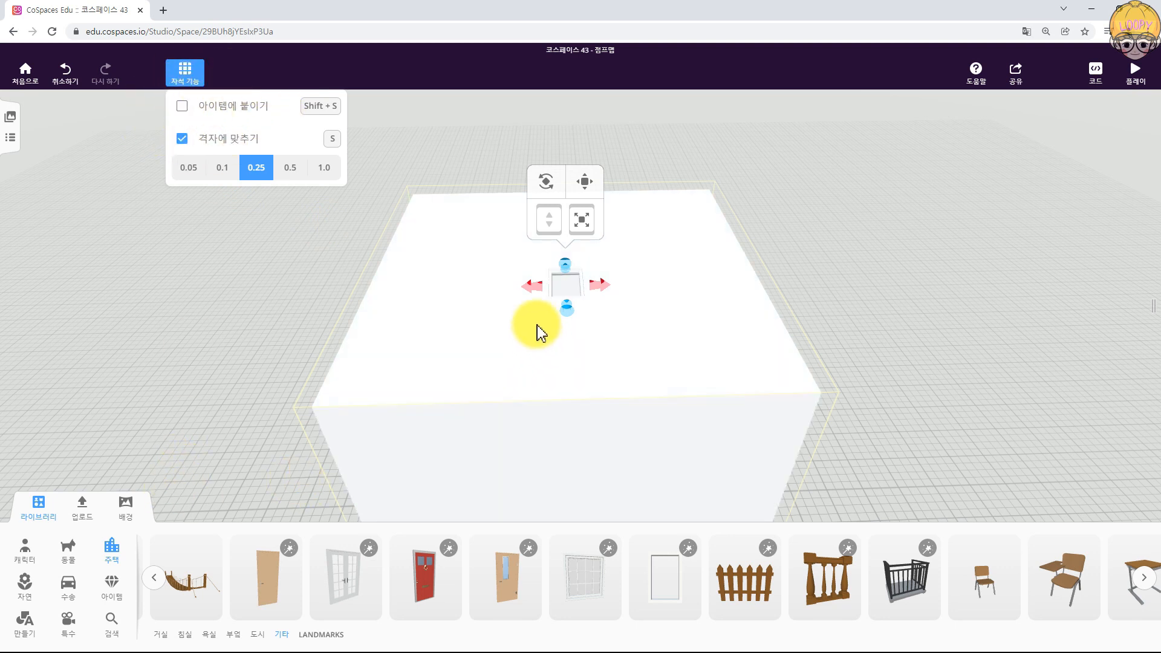
pyautogui.moveTo(600, 283); pyautogui.dragTo(690, 272)
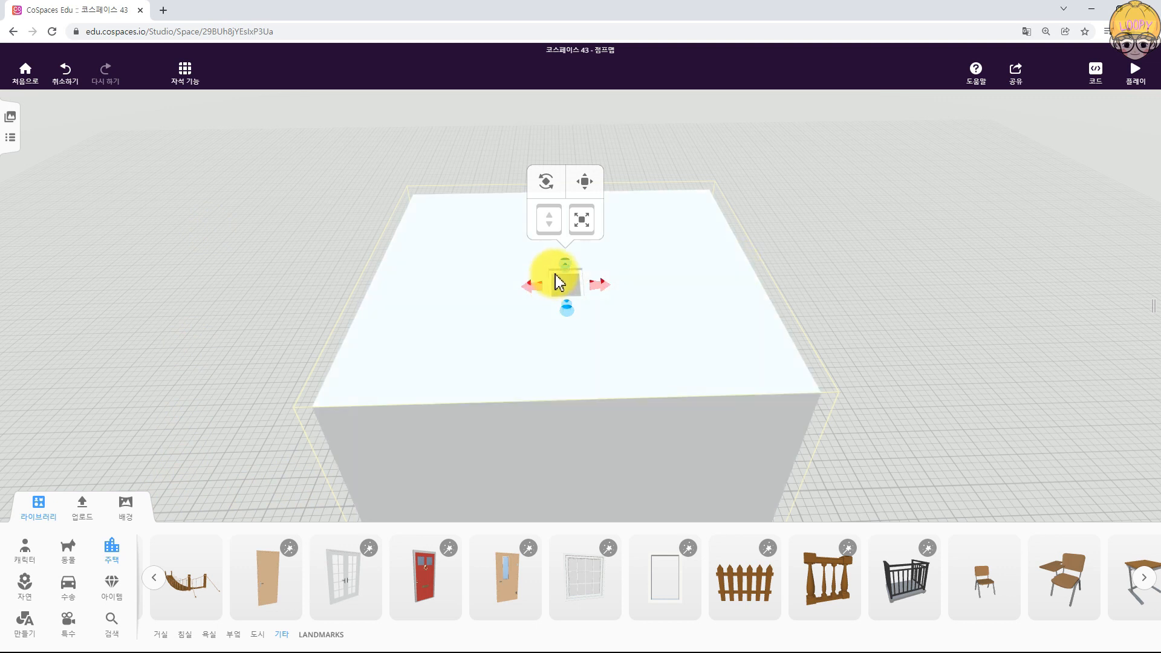
pyautogui.moveTo(606, 294); pyautogui.dragTo(759, 278)
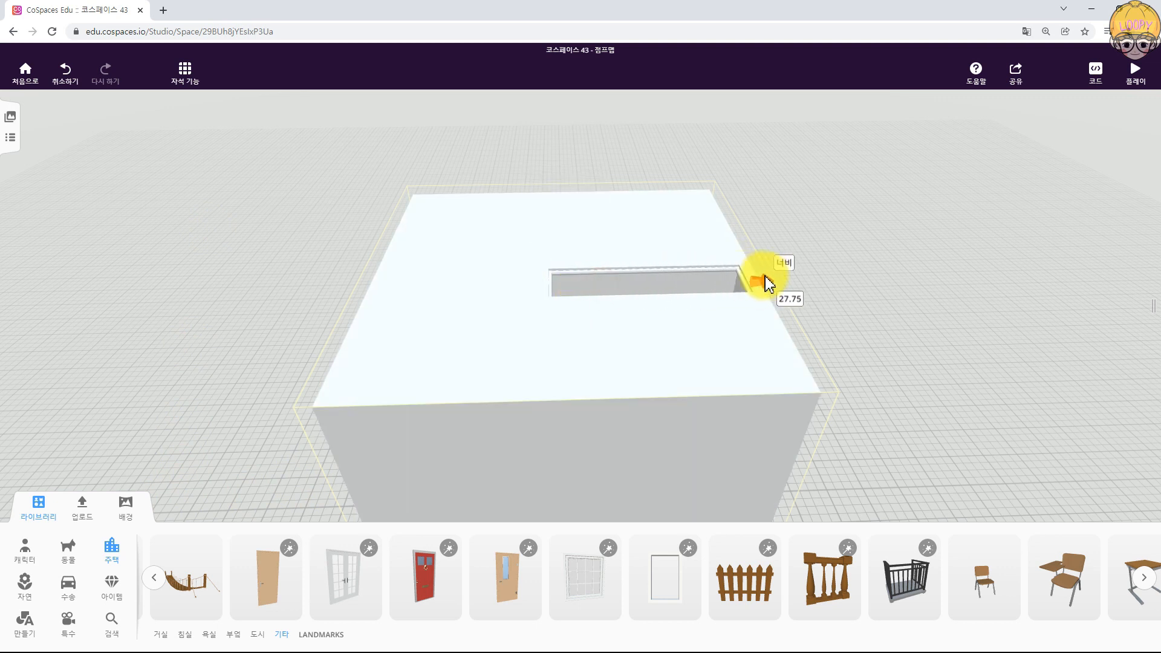
pyautogui.moveTo(527, 285); pyautogui.dragTo(362, 293)
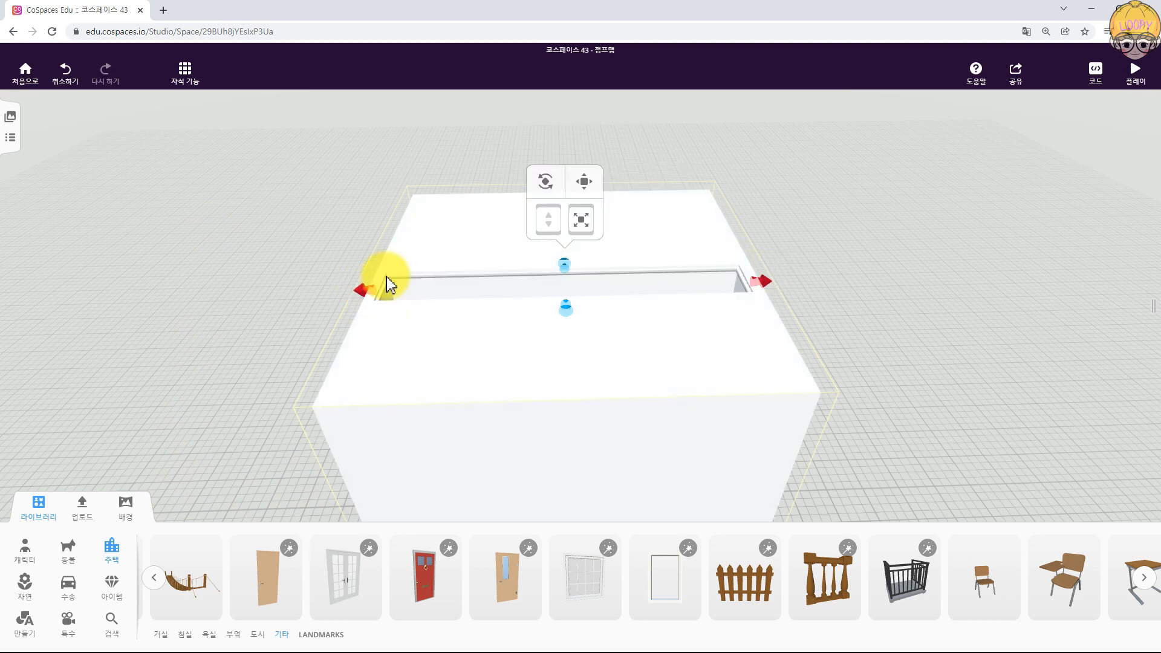
pyautogui.moveTo(570, 271); pyautogui.dragTo(572, 200)
pyautogui.moveTo(571, 314); pyautogui.dragTo(561, 416)
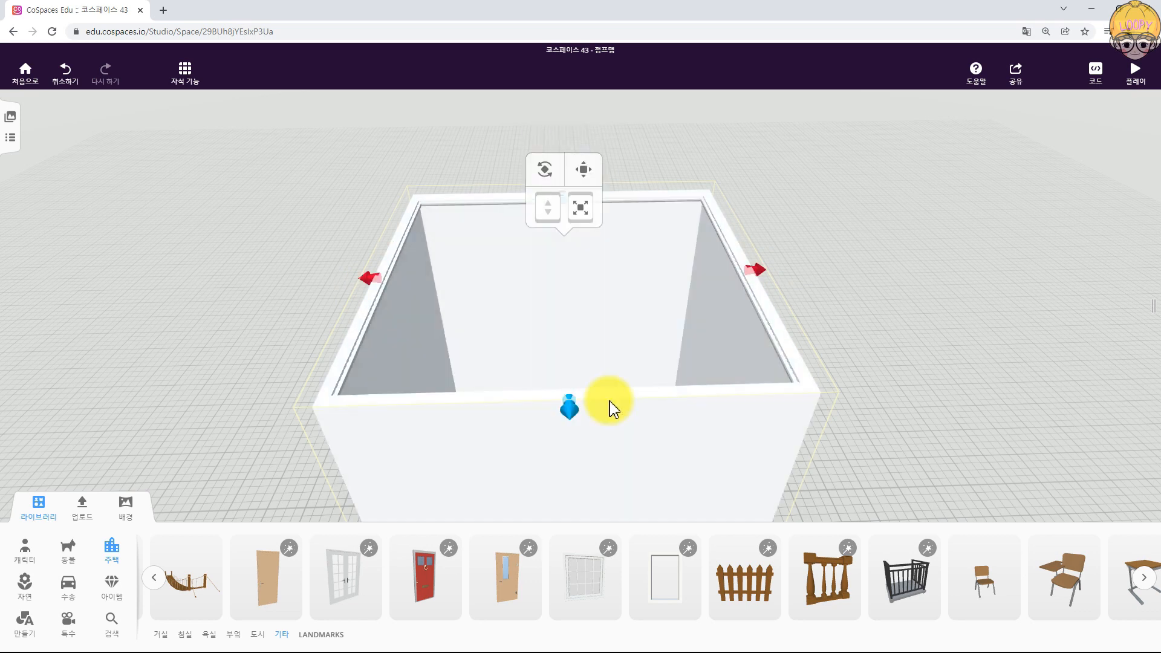
pyautogui.click(628, 416)
# - Adjust the height of the hollowed cuboid, making its walls slightly taller
pyautogui.moveTo(577, 291); pyautogui.dragTo(557, 340)
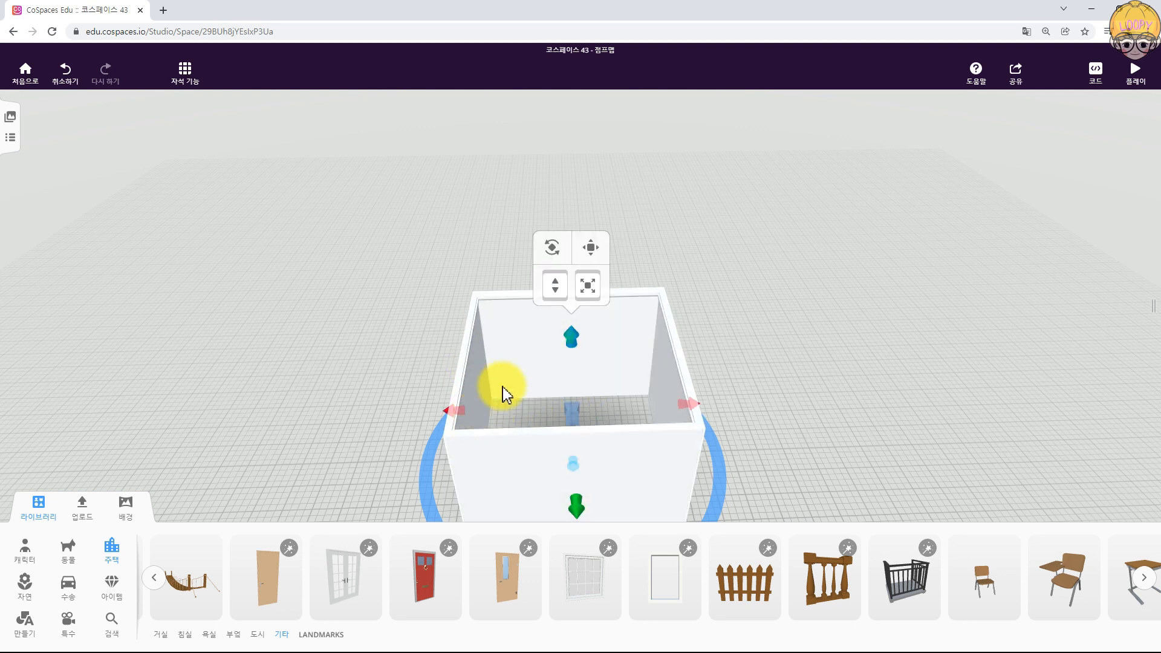
pyautogui.moveTo(575, 332); pyautogui.dragTo(582, 264)
pyautogui.moveTo(580, 304); pyautogui.dragTo(571, 371)
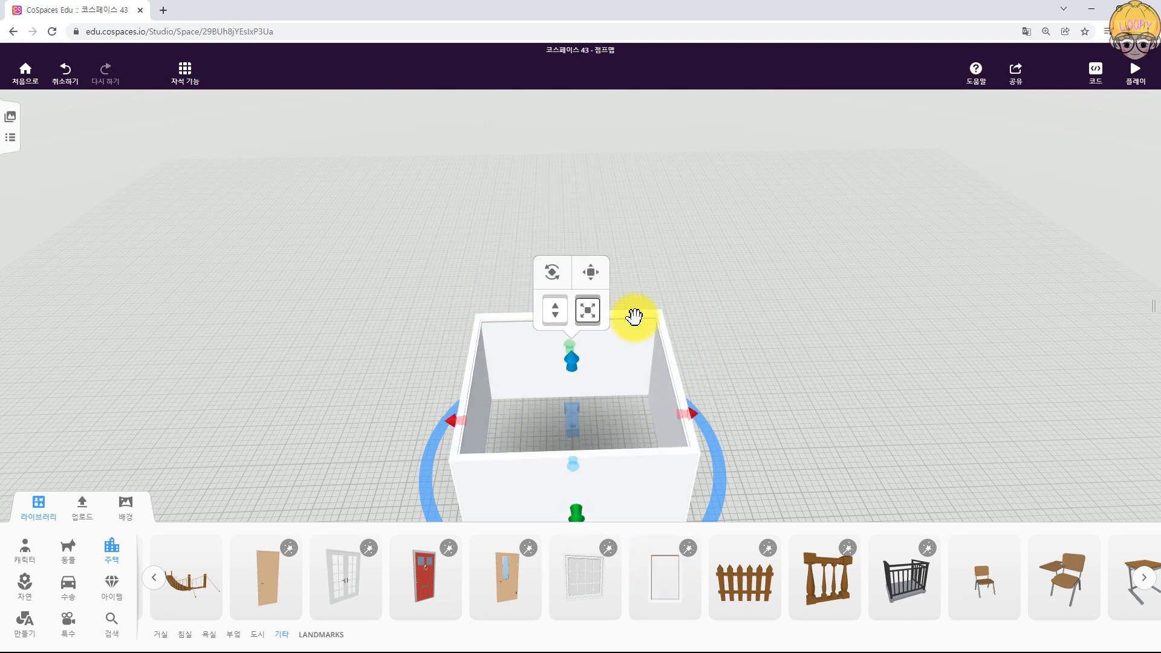
pyautogui.click(804, 407)
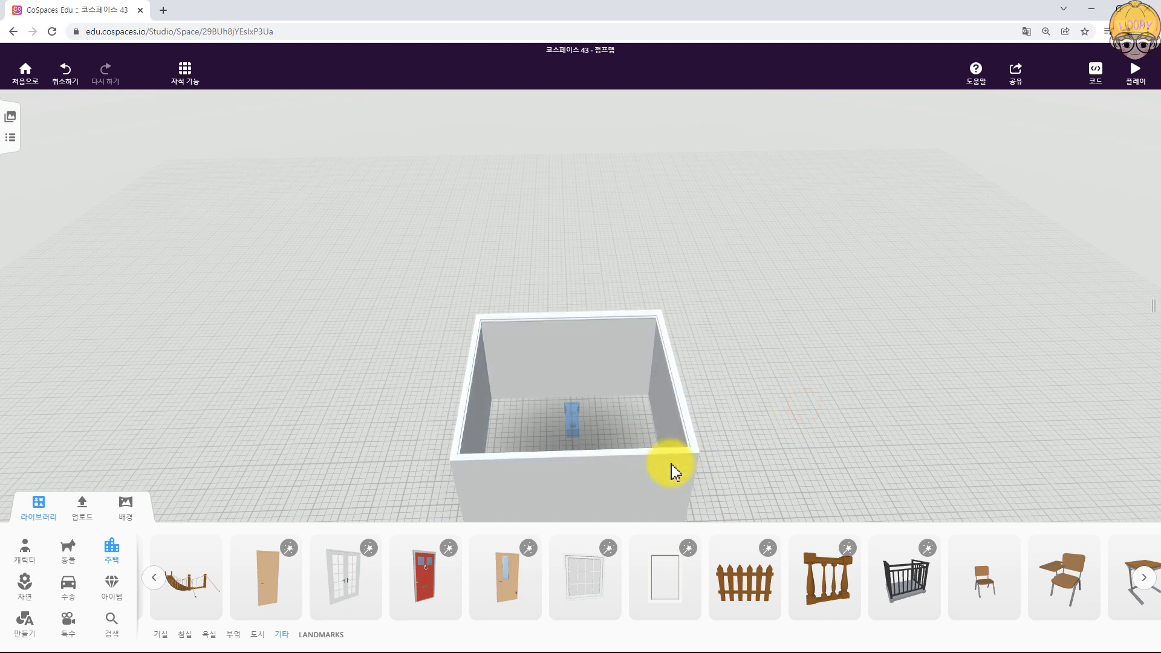
pyautogui.moveTo(572, 362)
pyautogui.mouseDown()
pyautogui.moveTo(570, 134)
pyautogui.moveTo(581, 418)
pyautogui.moveTo(558, 152)
pyautogui.moveTo(552, 407)
pyautogui.moveTo(572, 360)
pyautogui.mouseUp()
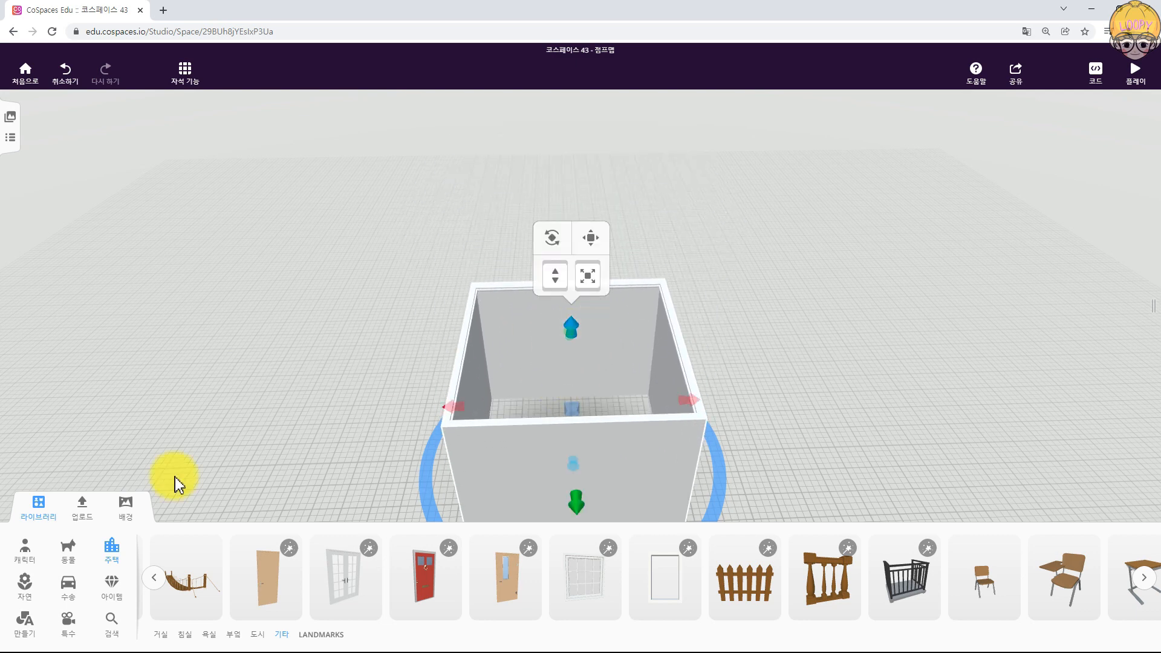
# - Close the library and apply the orange brick material to the whole hollow cuboid
pyautogui.click(37, 519)
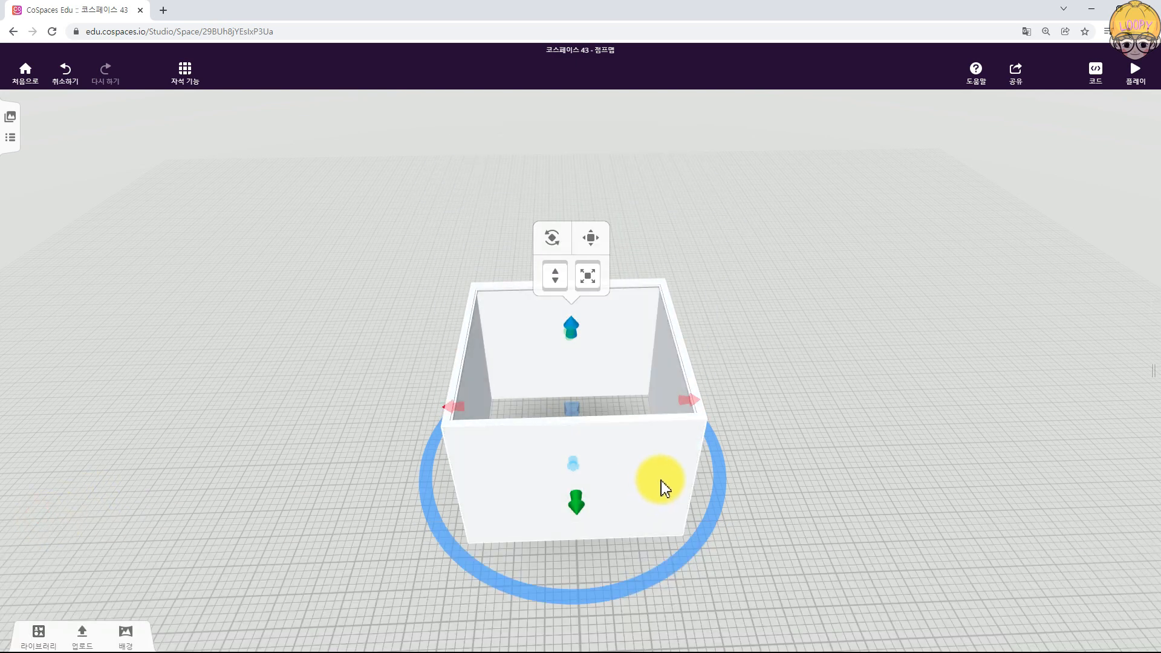
pyautogui.click(506, 459)
pyautogui.click(587, 432)
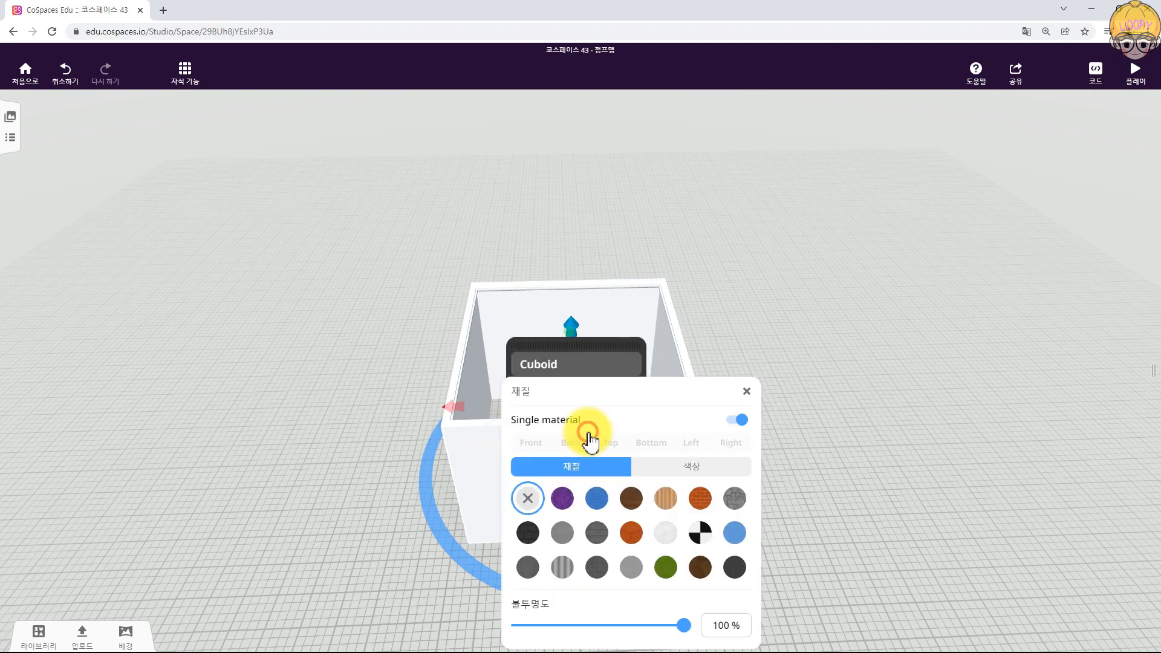
pyautogui.click(699, 498)
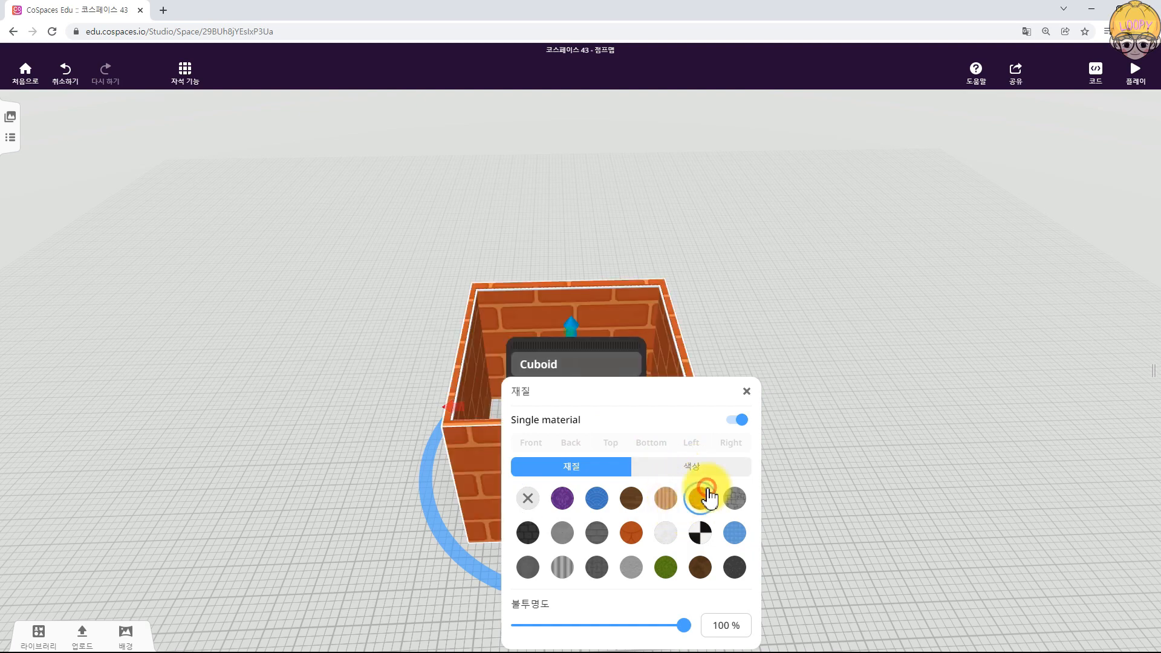
# - Change the hollow cuboid's material to the grey stone texture
pyautogui.click(735, 499)
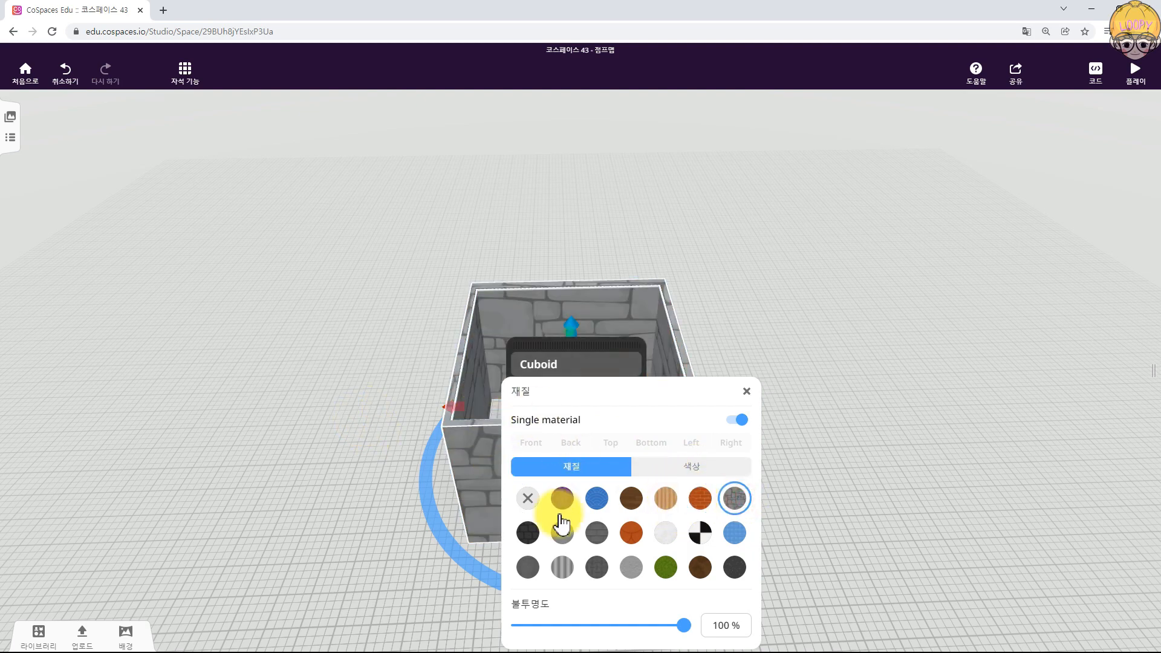
pyautogui.click(340, 436)
pyautogui.scroll(3, 524, 351)
pyautogui.moveTo(928, 371); pyautogui.dragTo(921, 271)
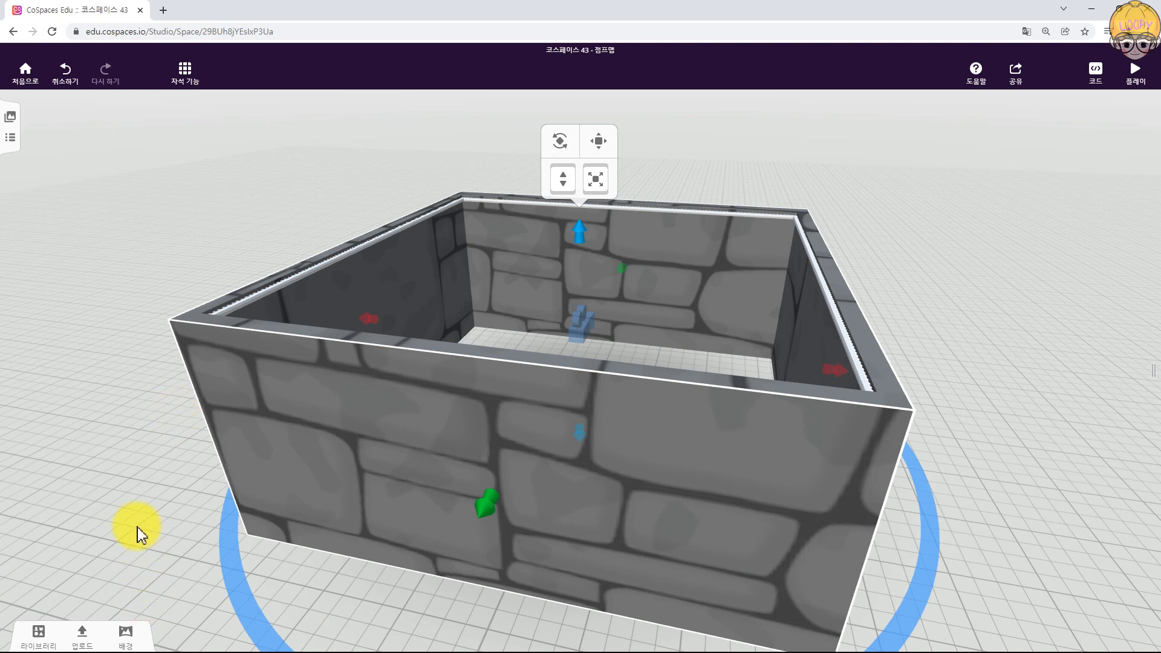
# - Lower the hollow cuboid's walls nearly to the ground and place a ladder from the Housing (주택) library inside its back wall
pyautogui.click(44, 642)
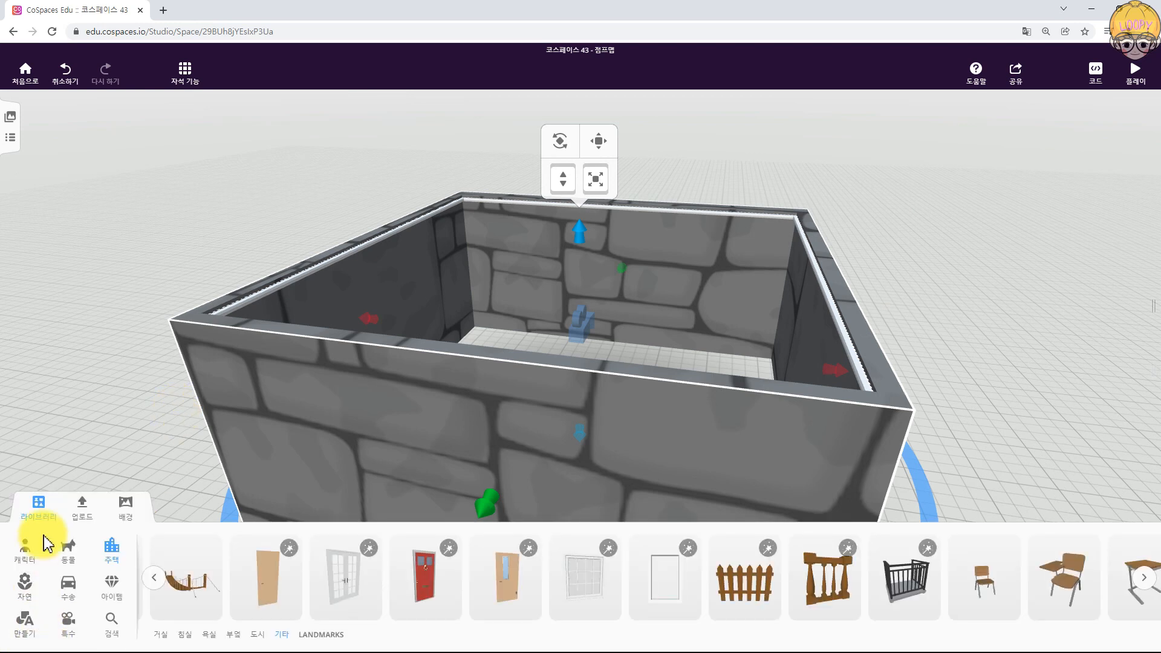
pyautogui.scroll(-5, 949, 585)
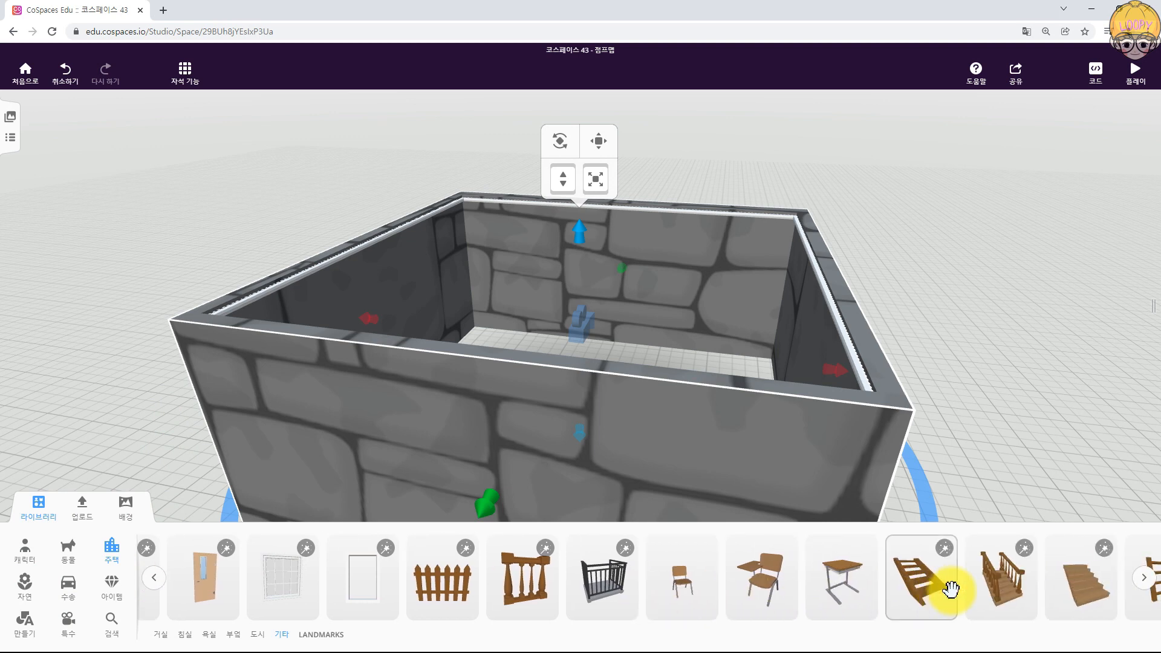
pyautogui.scroll(-1, 951, 589)
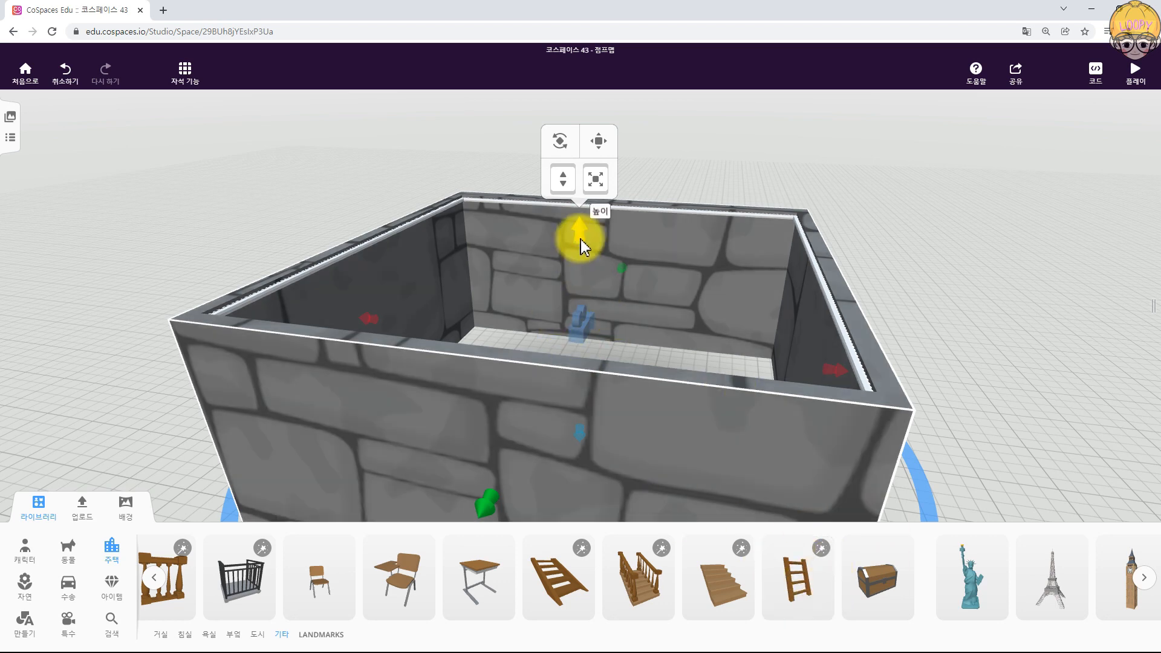
pyautogui.moveTo(580, 240); pyautogui.dragTo(571, 402)
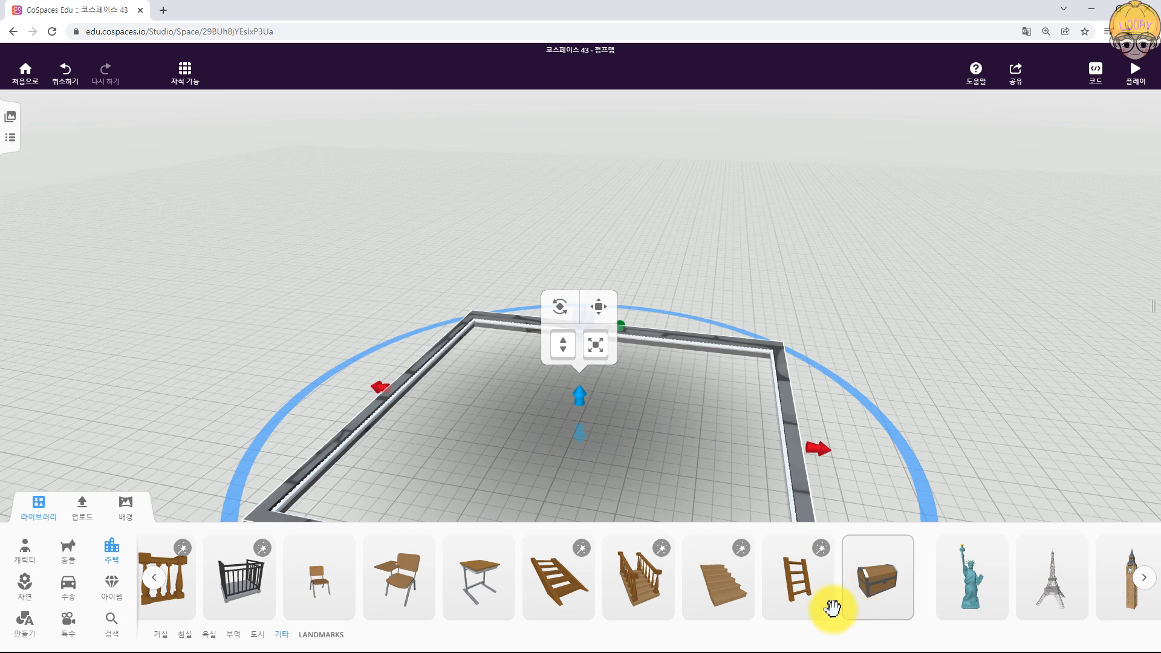
pyautogui.moveTo(801, 583); pyautogui.dragTo(649, 357)
pyautogui.scroll(5, 682, 350)
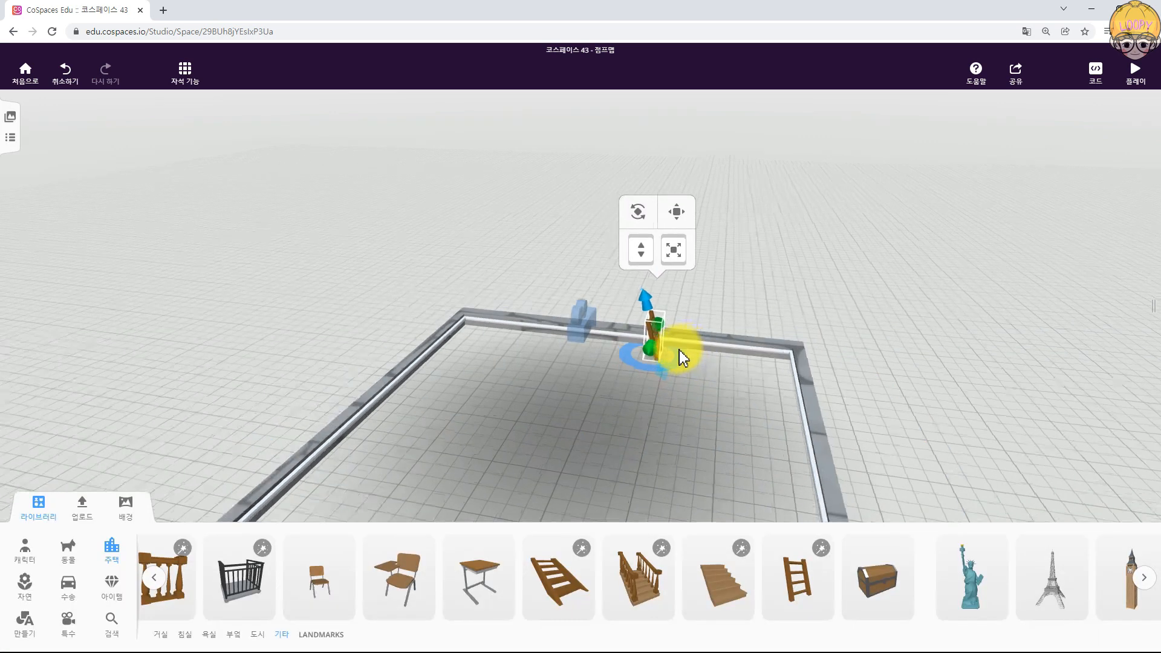
pyautogui.moveTo(824, 417); pyautogui.dragTo(560, 488)
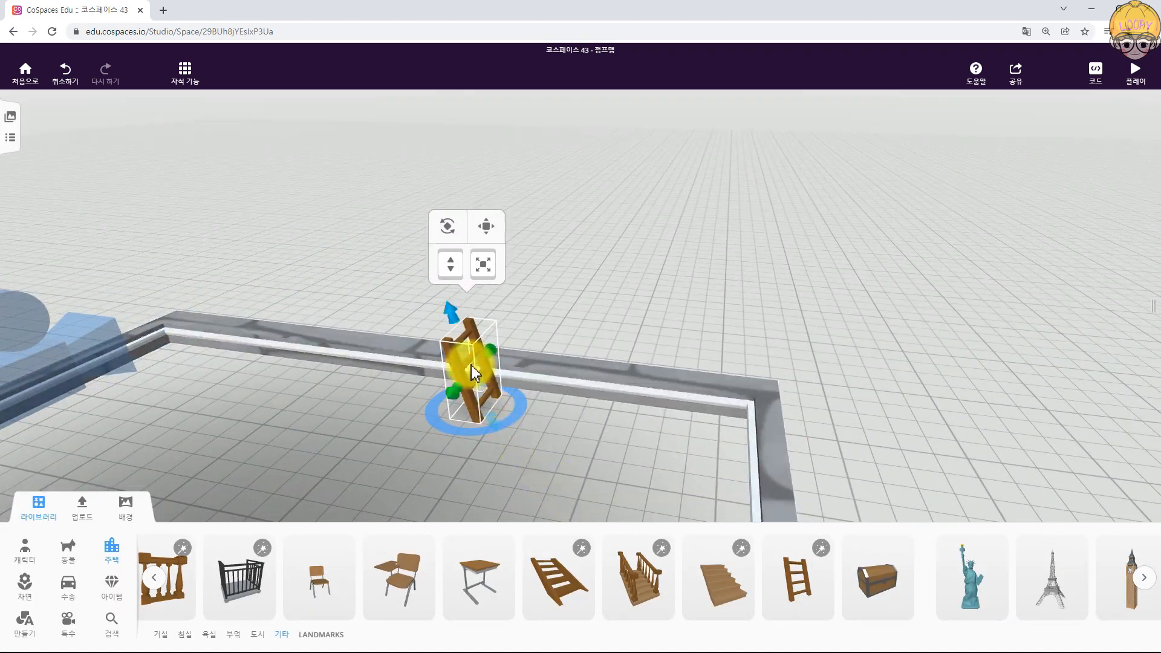
# - Change the ladder's colour to dark grey
pyautogui.rightClick(474, 366)
pyautogui.click(548, 329)
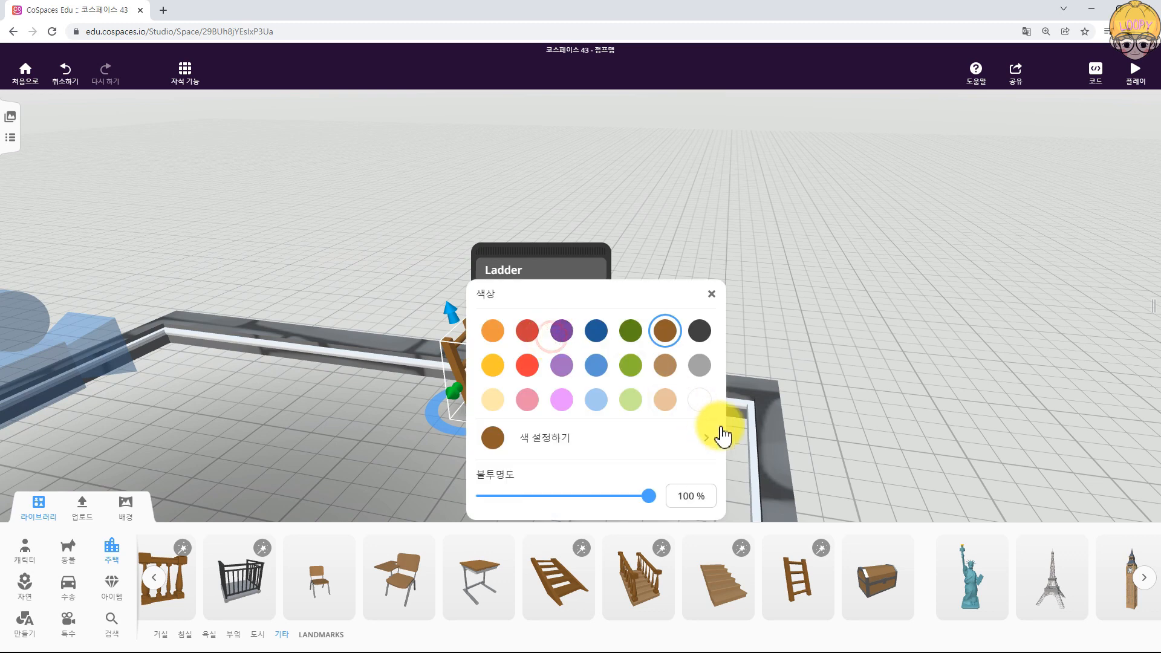
pyautogui.click(700, 331)
pyautogui.click(415, 342)
pyautogui.click(466, 343)
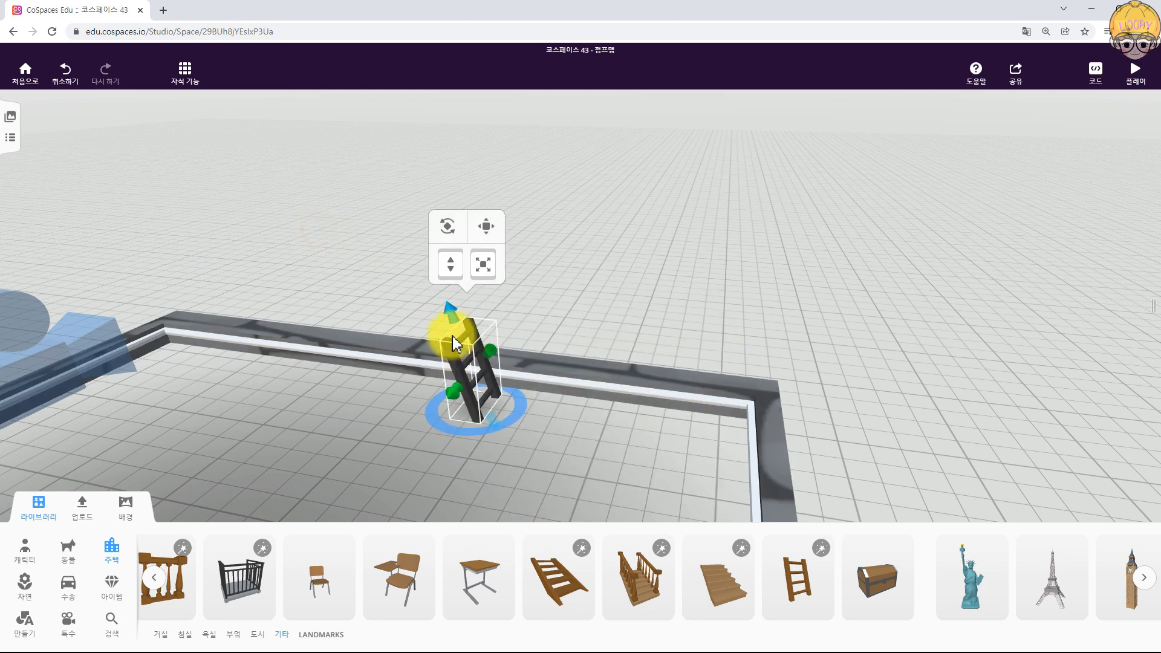
pyautogui.moveTo(455, 327); pyautogui.dragTo(471, 367)
pyautogui.moveTo(487, 412); pyautogui.dragTo(442, 306)
pyautogui.moveTo(363, 454); pyautogui.dragTo(445, 344)
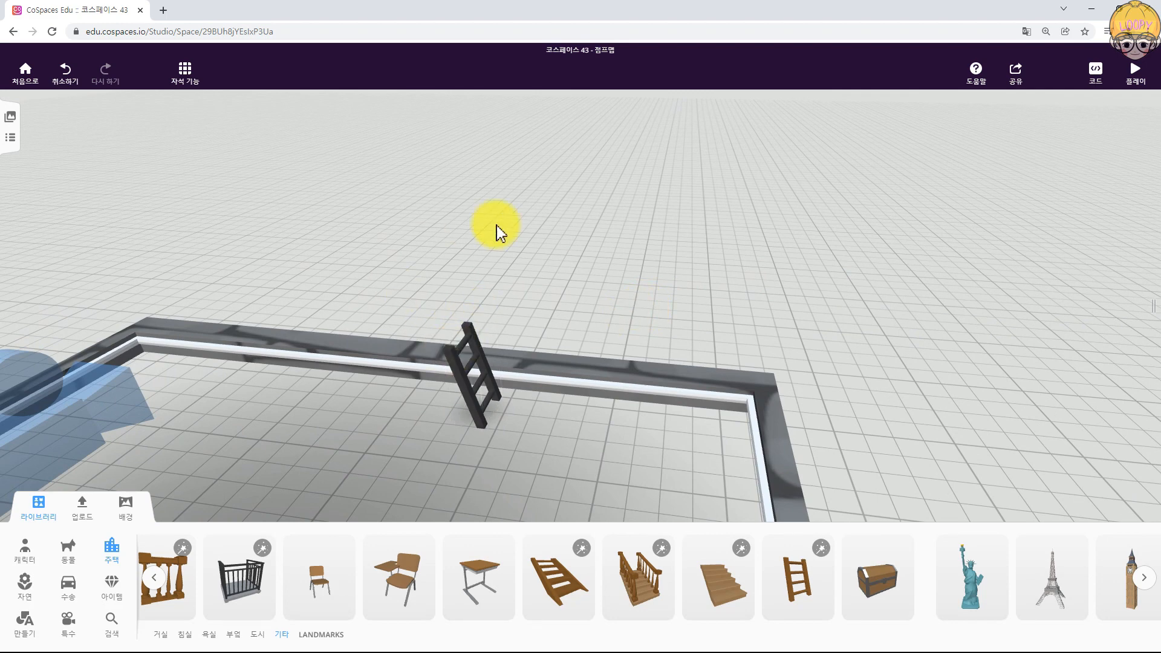
# - Add a cuboid from the Building (만들기) library and shape it into a flat, elongated plank beside the ladder
pyautogui.click(25, 628)
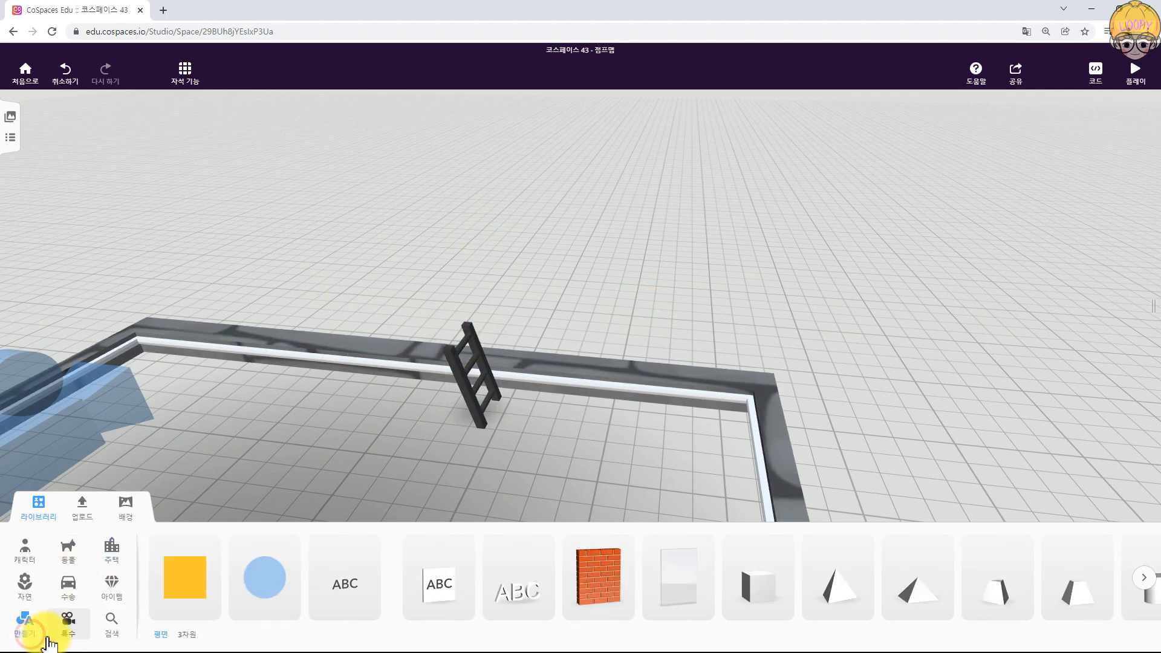
pyautogui.moveTo(759, 582); pyautogui.dragTo(407, 513)
pyautogui.click(31, 520)
pyautogui.moveTo(393, 425); pyautogui.dragTo(397, 469)
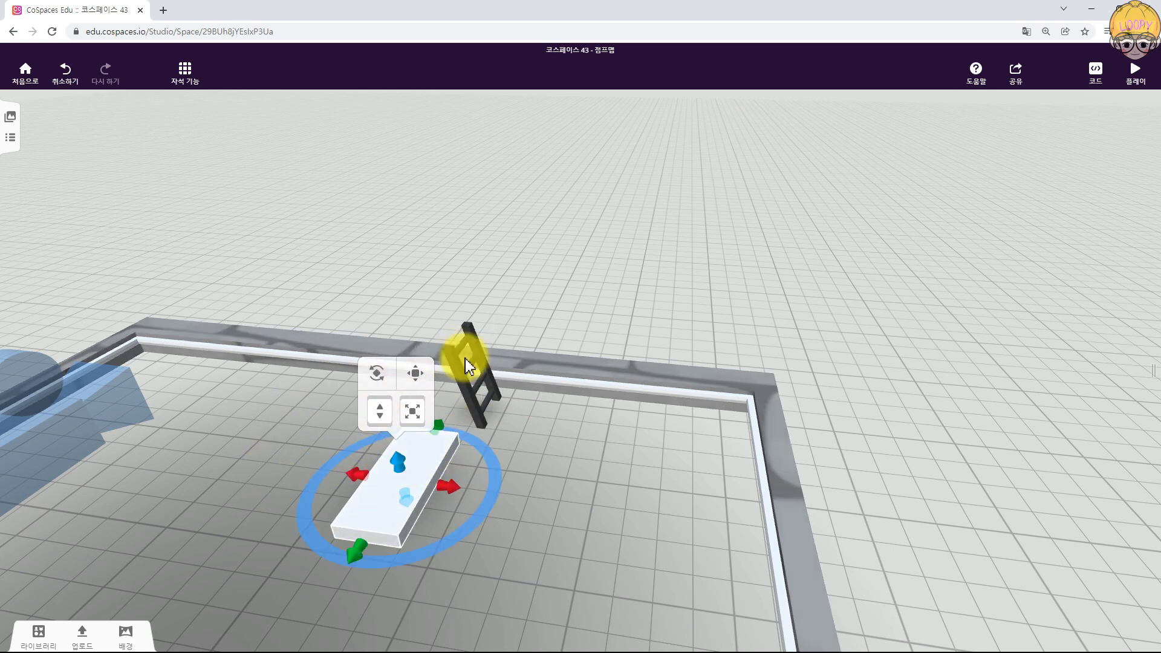
pyautogui.moveTo(440, 435); pyautogui.dragTo(390, 493)
pyautogui.click(465, 304)
# - Enable Attach to Item (아이템에 붙이기) and place the white plank on top of the ladder
pyautogui.click(186, 73)
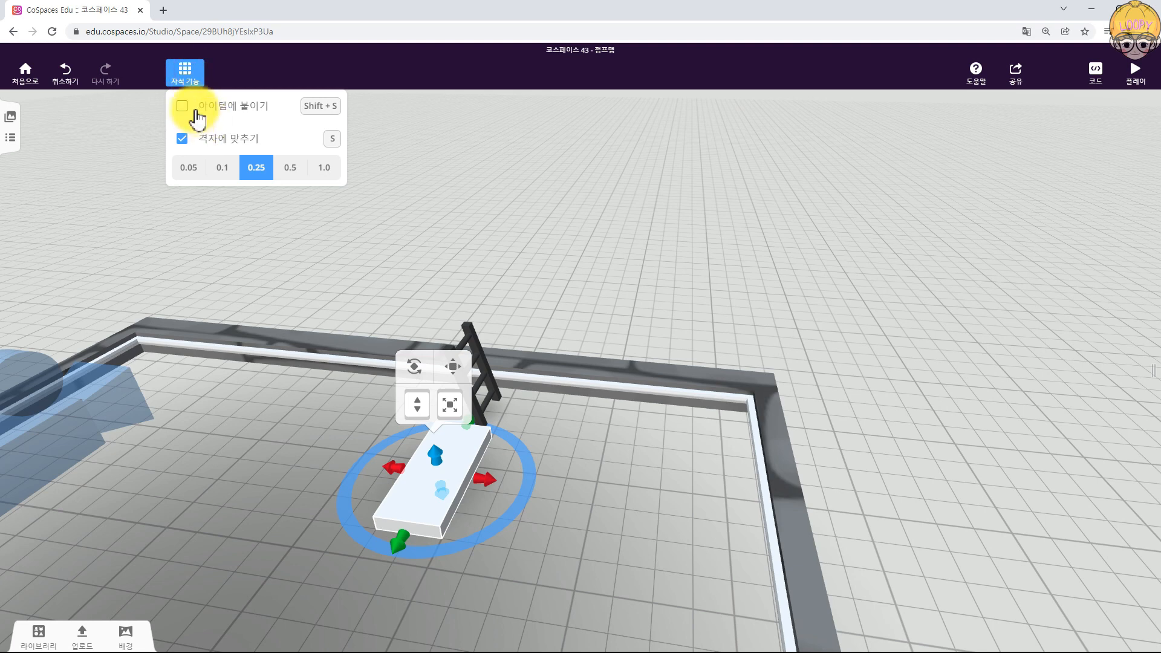
pyautogui.click(441, 458)
pyautogui.moveTo(462, 447); pyautogui.dragTo(451, 349)
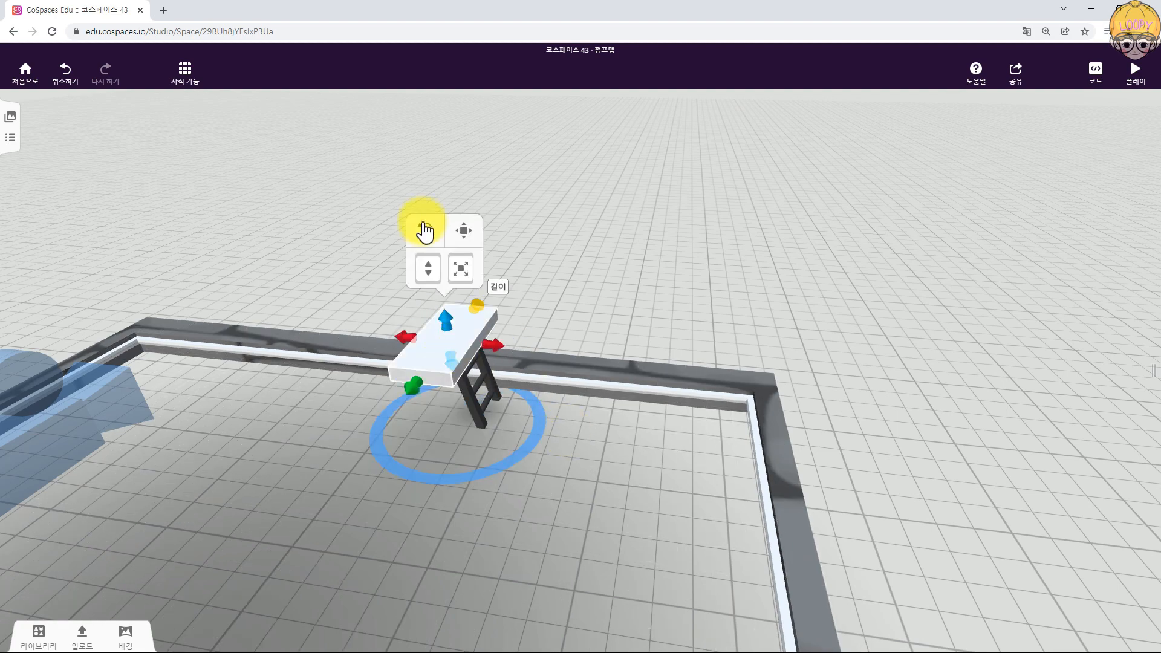
# - Try to line up the plank and the ladder by shifting each along the plank's length in move mode
pyautogui.moveTo(701, 264); pyautogui.dragTo(471, 292)
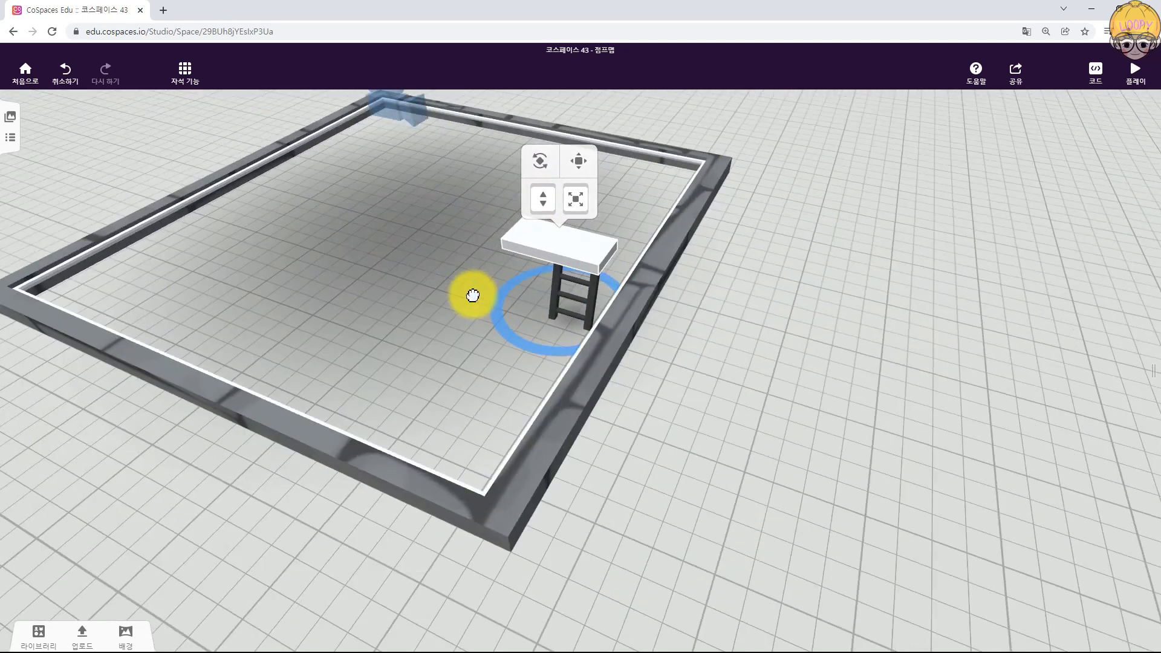
pyautogui.click(578, 143)
pyautogui.moveTo(578, 231)
pyautogui.mouseDown()
pyautogui.moveTo(592, 219)
pyautogui.moveTo(539, 227)
pyautogui.moveTo(579, 237)
pyautogui.mouseUp()
pyautogui.moveTo(746, 280); pyautogui.dragTo(837, 317)
pyautogui.moveTo(487, 214); pyautogui.dragTo(457, 212)
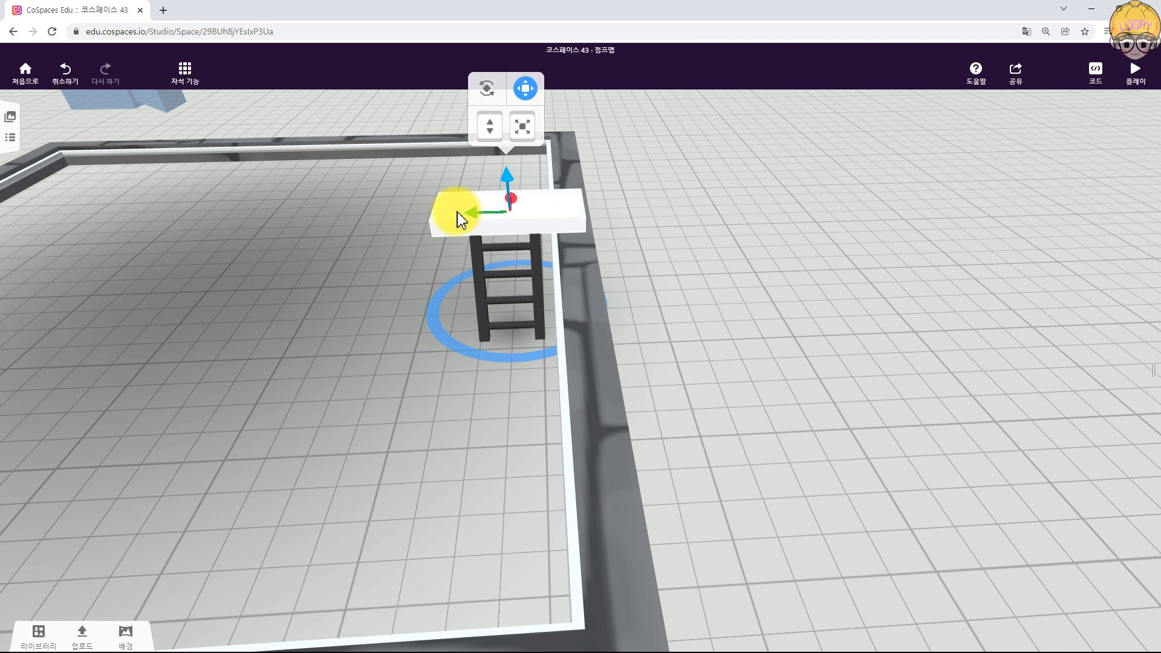
pyautogui.click(483, 288)
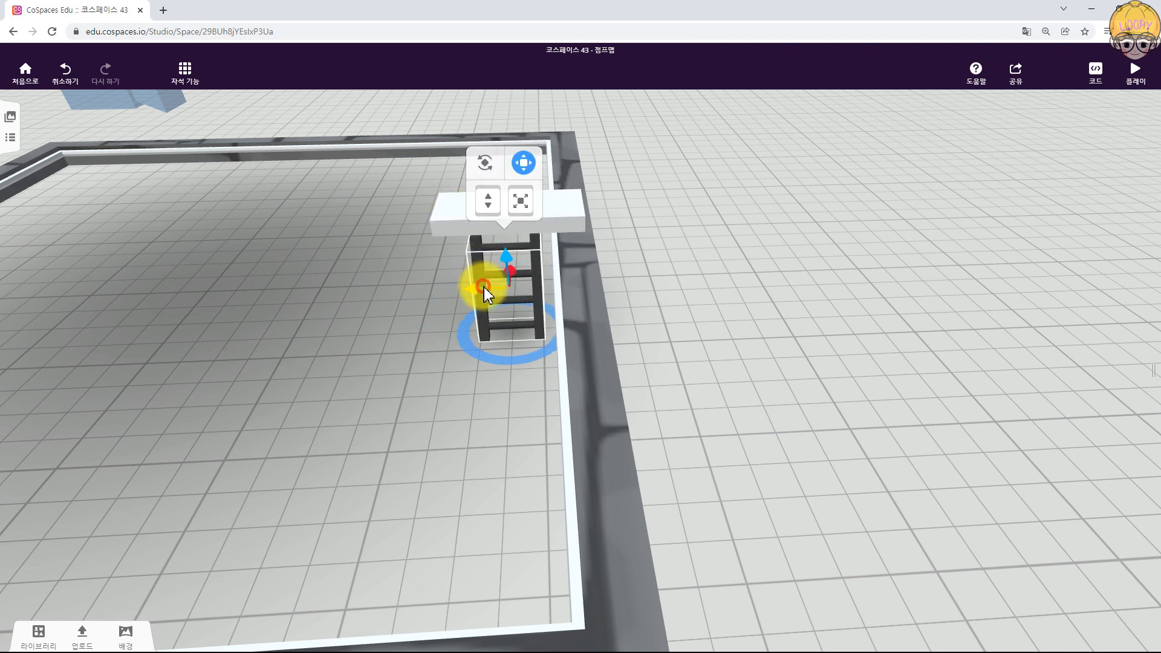
pyautogui.moveTo(473, 290)
pyautogui.mouseDown()
pyautogui.moveTo(491, 291)
pyautogui.moveTo(480, 287)
pyautogui.mouseUp()
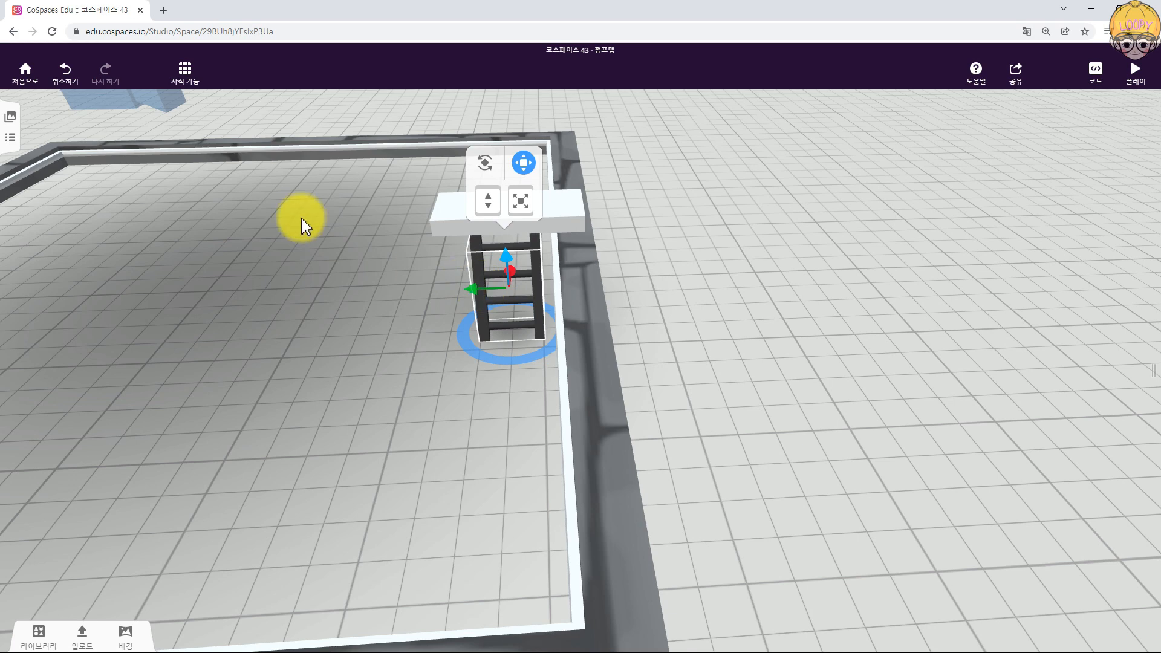
# - Set the grid snapping to 0.05, then move the ladder slightly towards the wall and the plank away from it
pyautogui.click(183, 72)
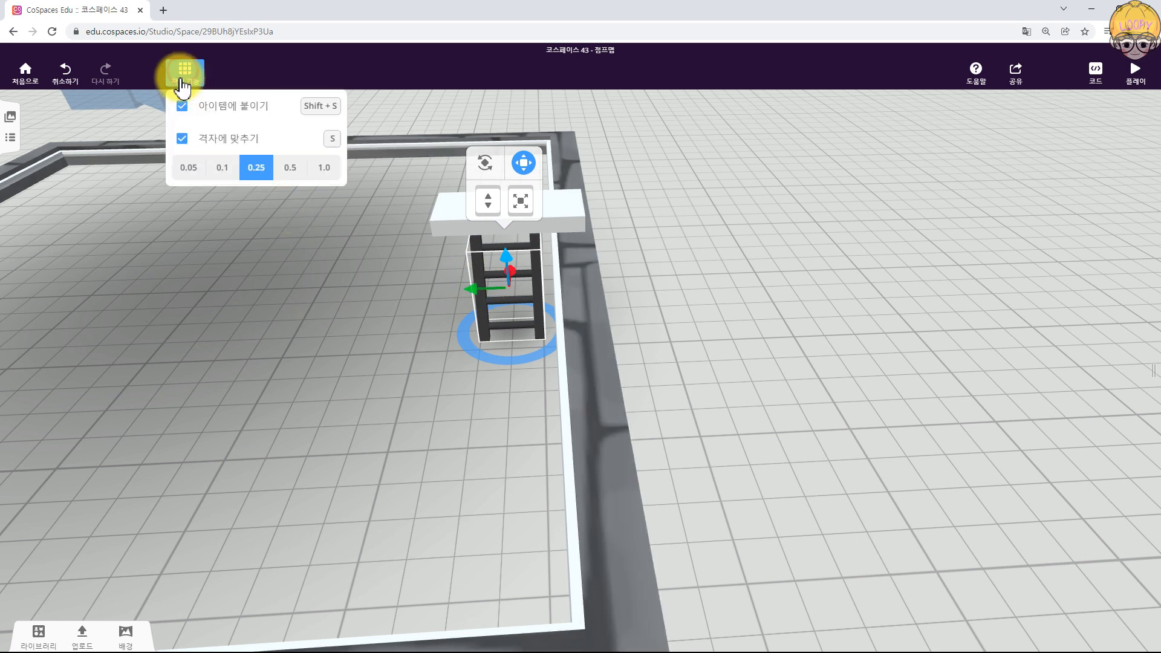
pyautogui.click(190, 170)
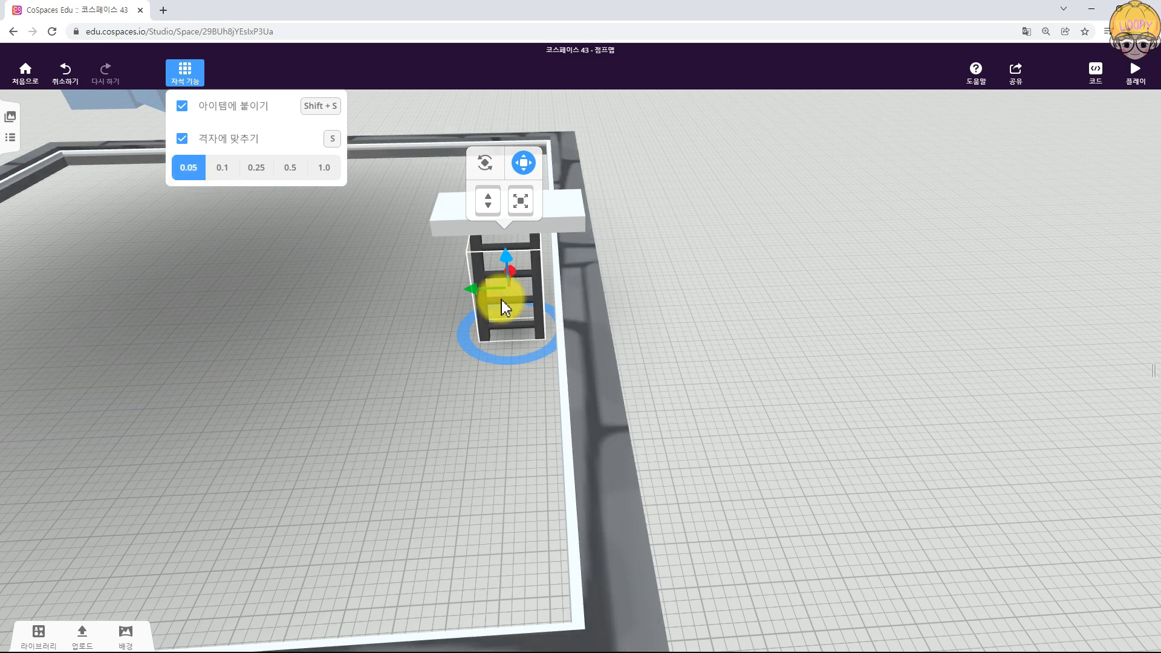
pyautogui.click(474, 289)
pyautogui.moveTo(474, 289); pyautogui.dragTo(483, 288)
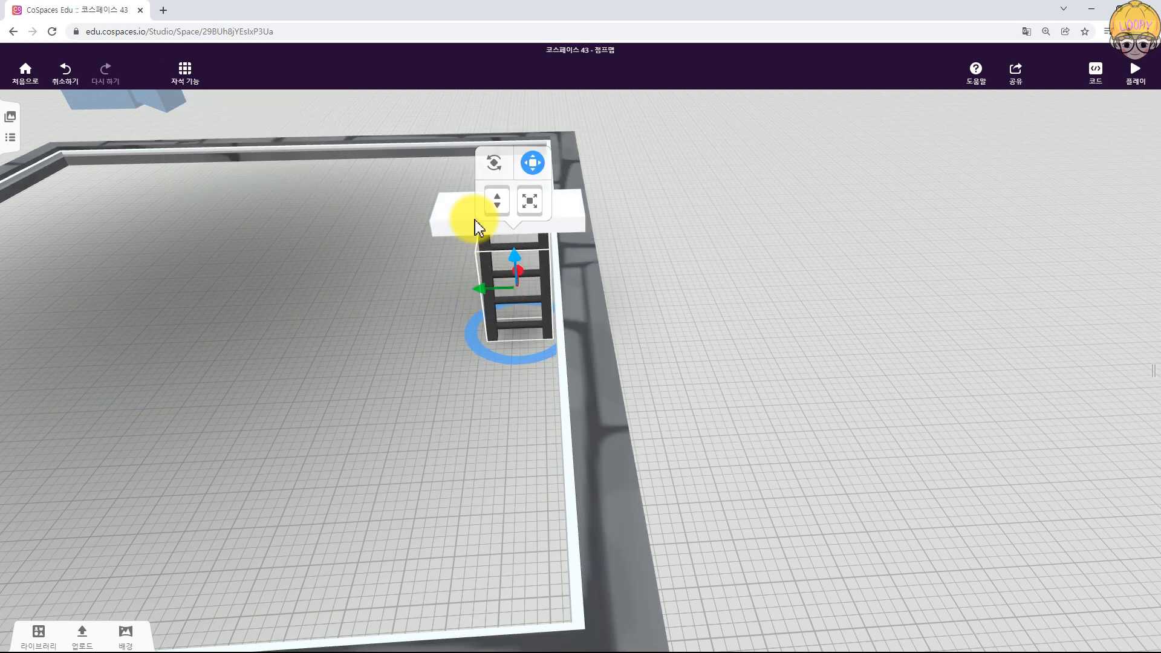
pyautogui.click(451, 215)
pyautogui.moveTo(497, 215); pyautogui.dragTo(454, 224)
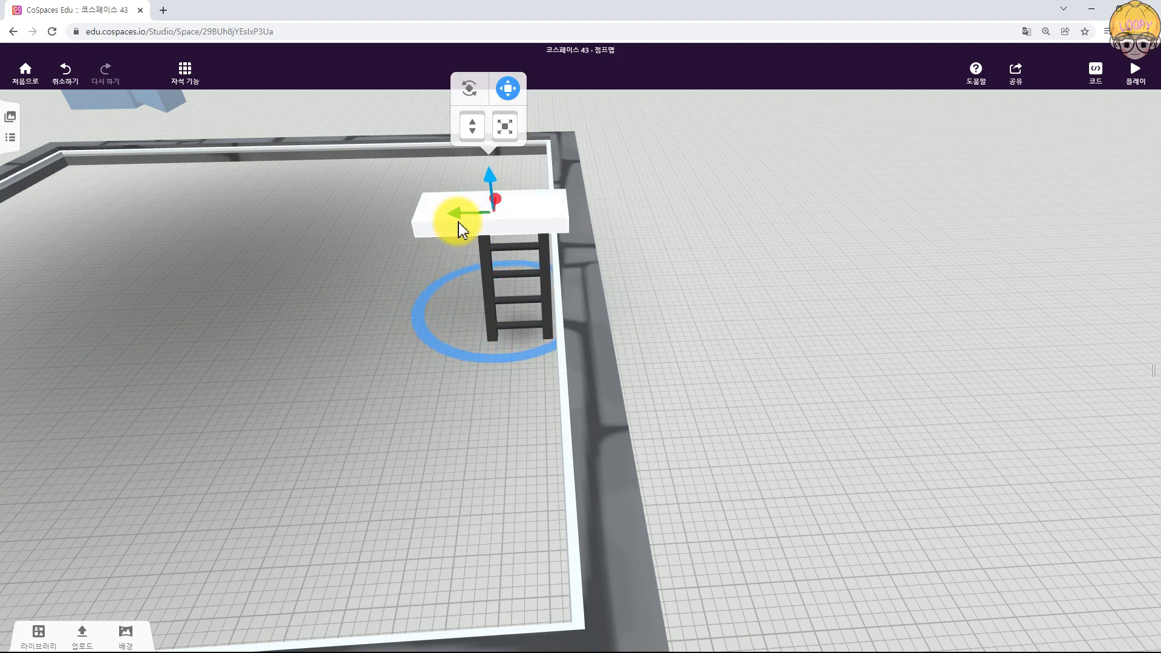
# - Fine-tune the white plank's position so its wall-side end sits flush on the top of the ladder
pyautogui.moveTo(762, 246); pyautogui.dragTo(573, 241)
pyautogui.moveTo(760, 244); pyautogui.dragTo(746, 223)
pyautogui.click(759, 446)
pyautogui.click(749, 277)
pyautogui.click(729, 454)
pyautogui.moveTo(640, 484); pyautogui.dragTo(568, 415)
pyautogui.click(837, 306)
pyautogui.moveTo(841, 312); pyautogui.dragTo(832, 321)
pyautogui.click(626, 483)
pyautogui.moveTo(626, 483); pyautogui.dragTo(470, 379)
# - Change the plank's colour to dark grey to match the ladder
pyautogui.click(346, 360)
pyautogui.click(416, 336)
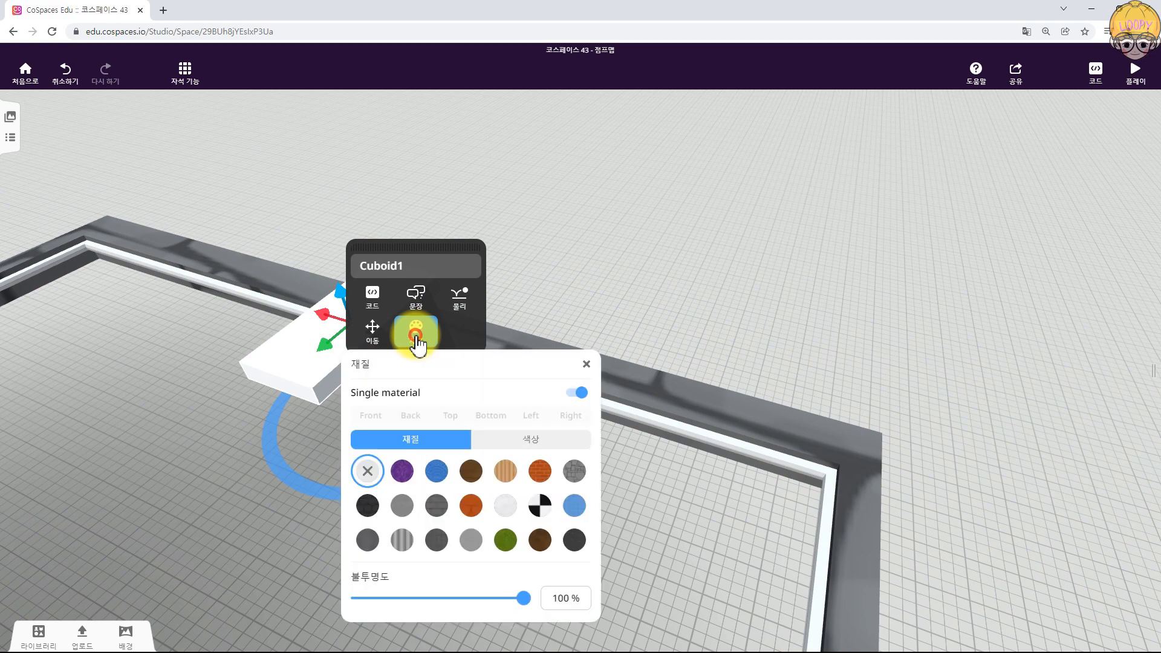
pyautogui.click(550, 441)
pyautogui.click(572, 474)
pyautogui.click(686, 285)
pyautogui.moveTo(747, 270); pyautogui.dragTo(206, 121)
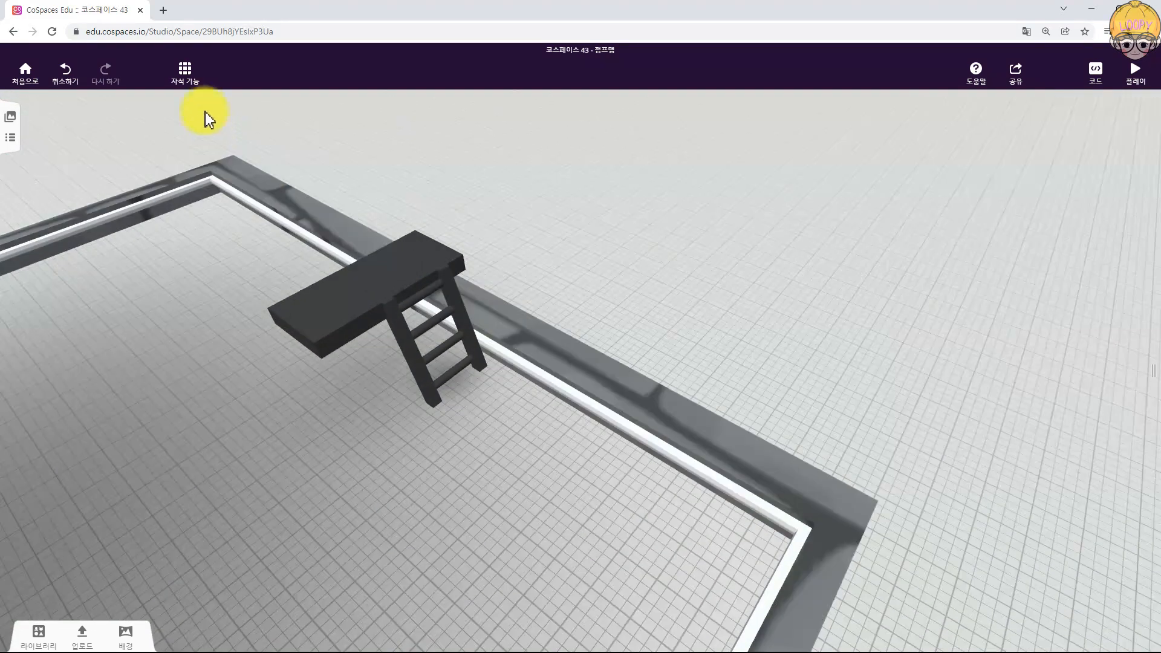
# - Check the magnet options for attaching to items and for grid snapping with the plank selected
pyautogui.click(380, 293)
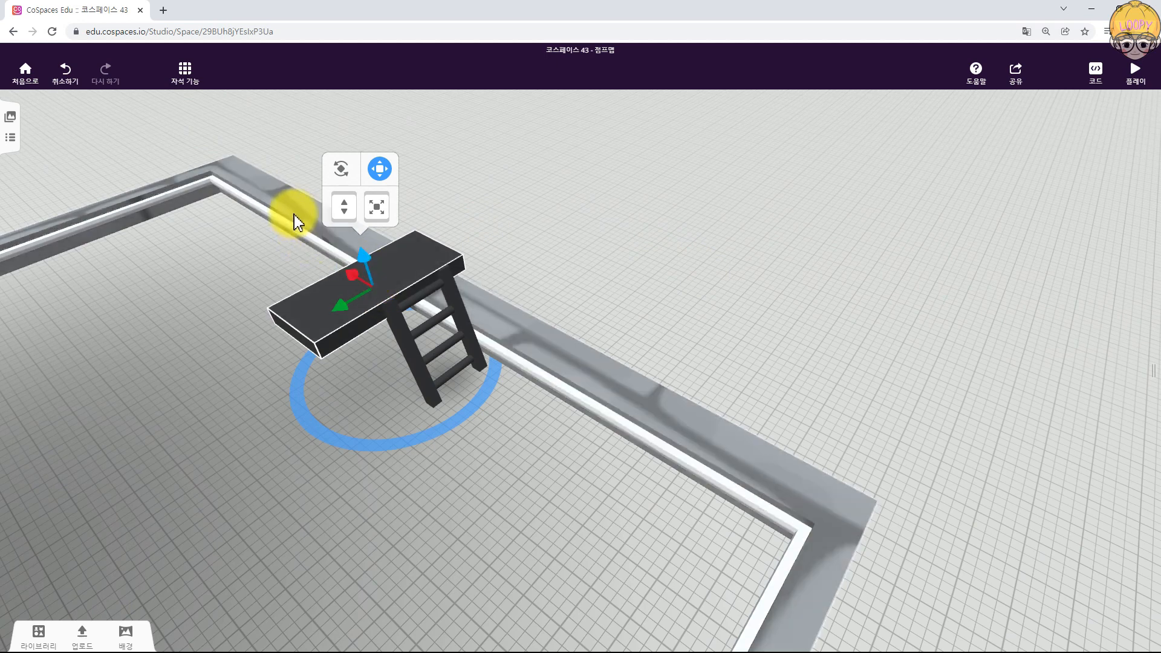
pyautogui.click(184, 75)
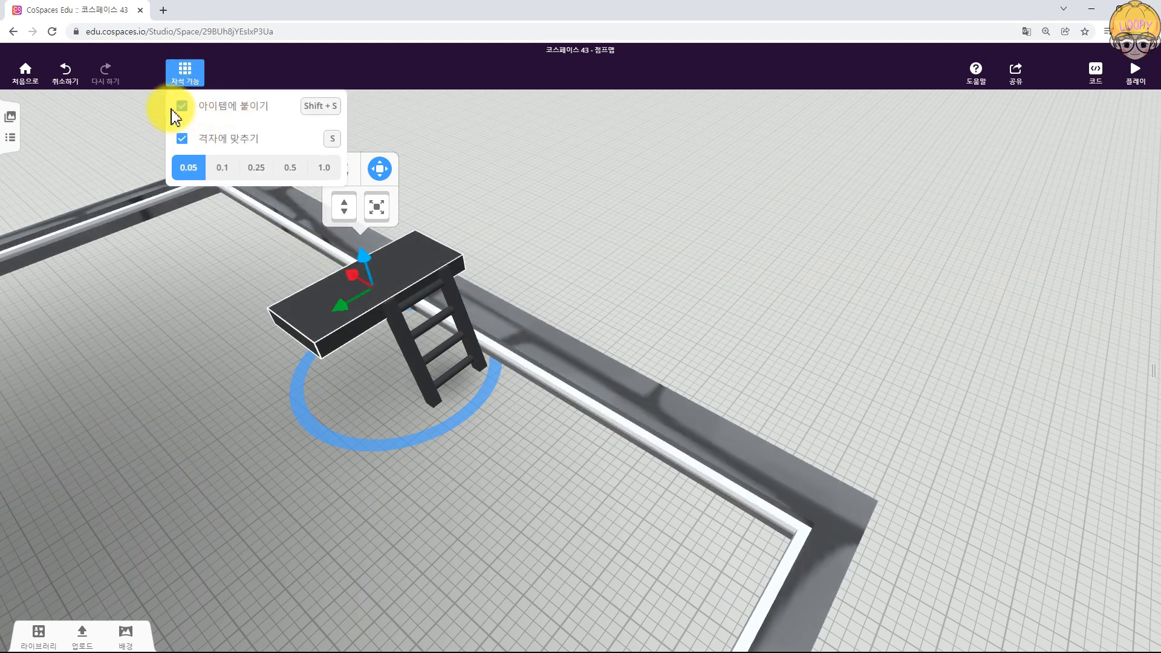
pyautogui.click(190, 260)
# - Raise the hollow cuboid's stone walls well above the ladder and undo the stray shift of the cuboid
pyautogui.scroll(-2, 191, 259)
pyautogui.moveTo(190, 259); pyautogui.dragTo(295, 413)
pyautogui.click(529, 357)
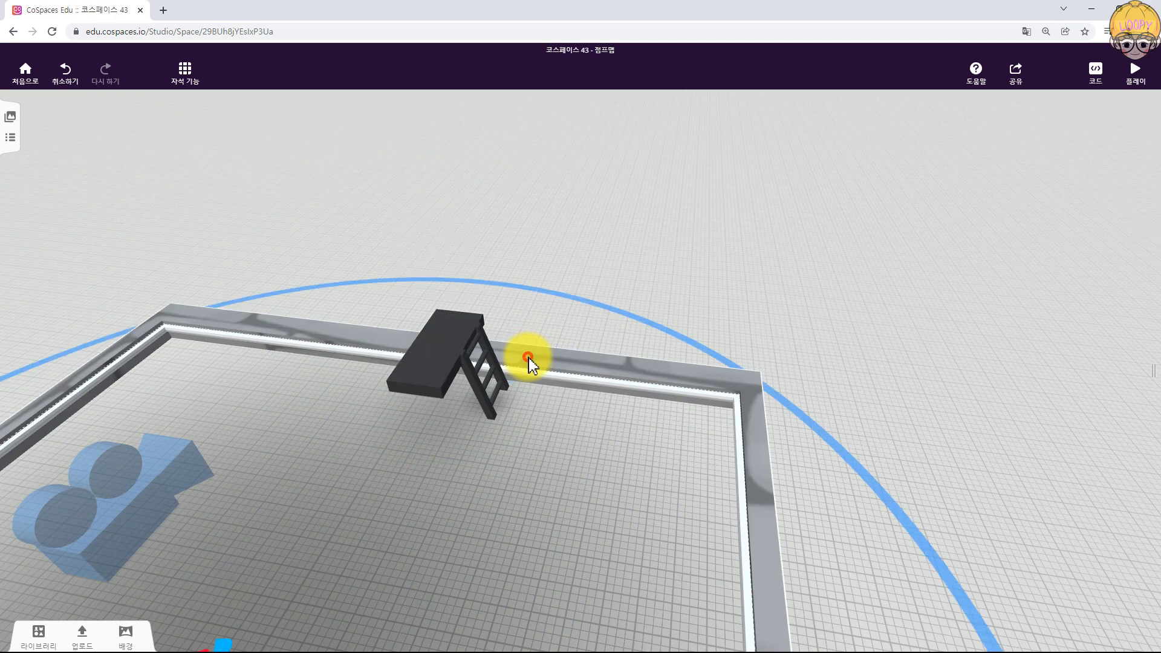
pyautogui.scroll(-2, 475, 344)
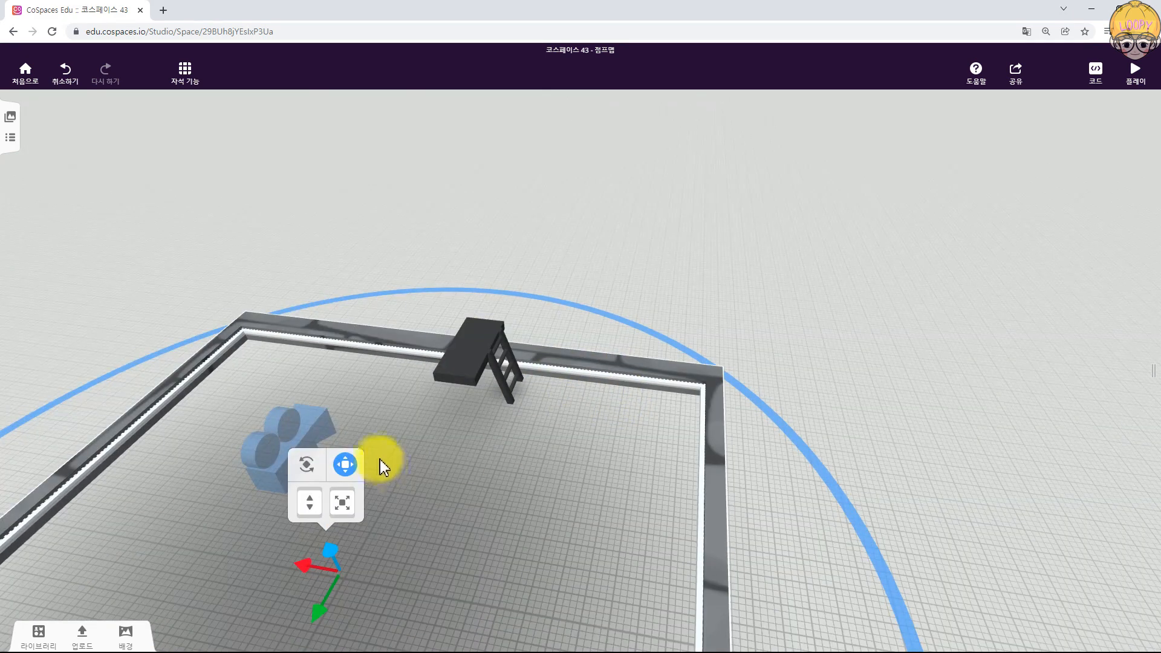
pyautogui.moveTo(351, 477); pyautogui.dragTo(354, 473)
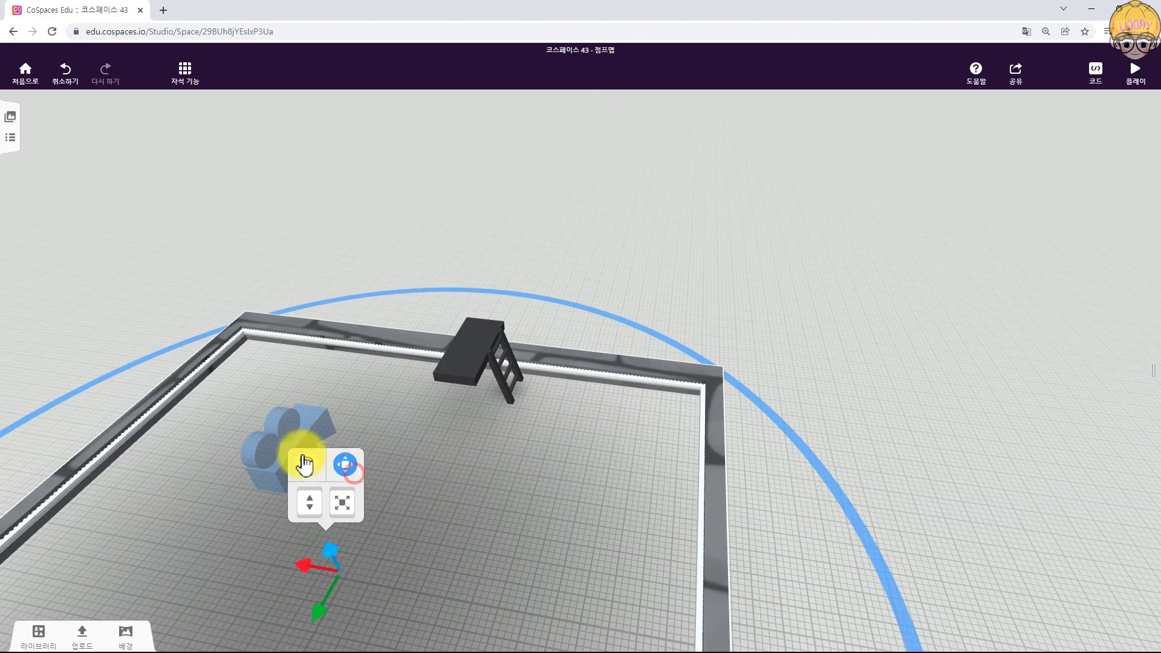
pyautogui.moveTo(327, 557); pyautogui.dragTo(324, 325)
pyautogui.moveTo(412, 537); pyautogui.dragTo(460, 509)
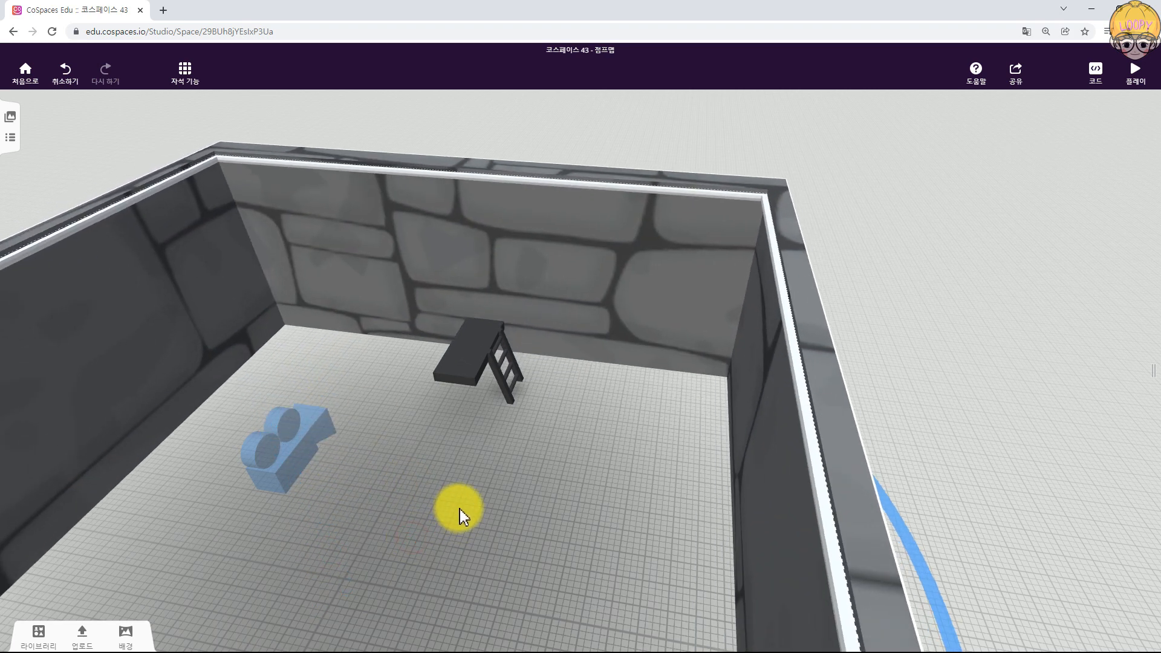
pyautogui.hotkey('ctrl', 'z')
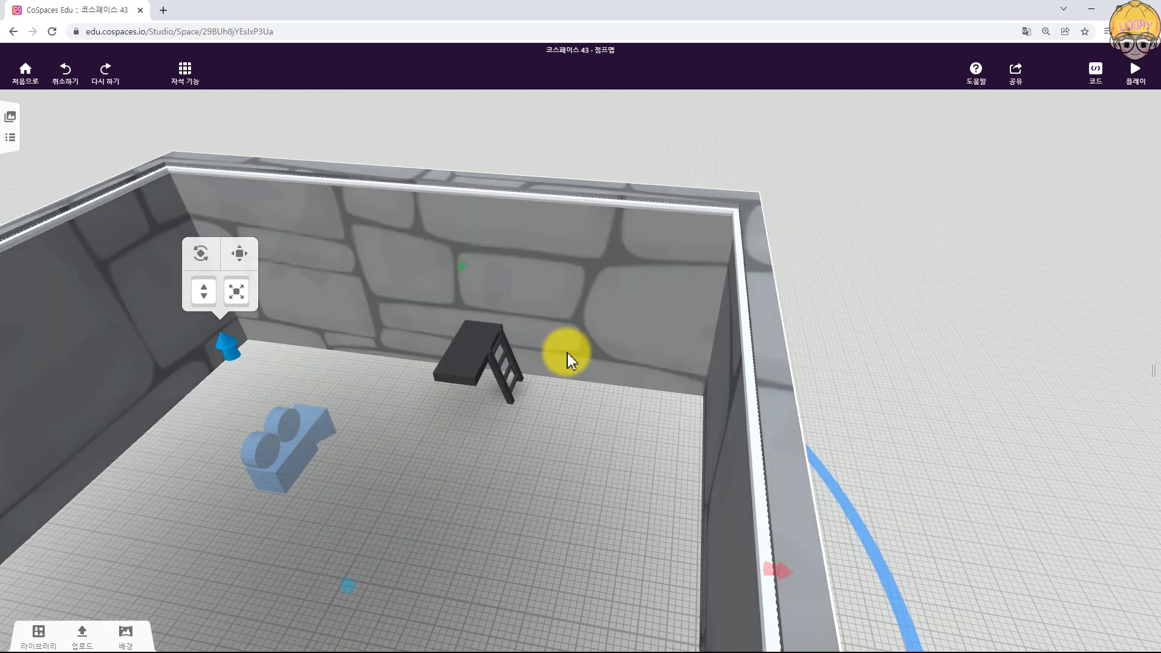
# - Duplicate the dark grey plank along the wall beside the ladder, leaving a small jump gap between original and copy
pyautogui.scroll(-5, 568, 357)
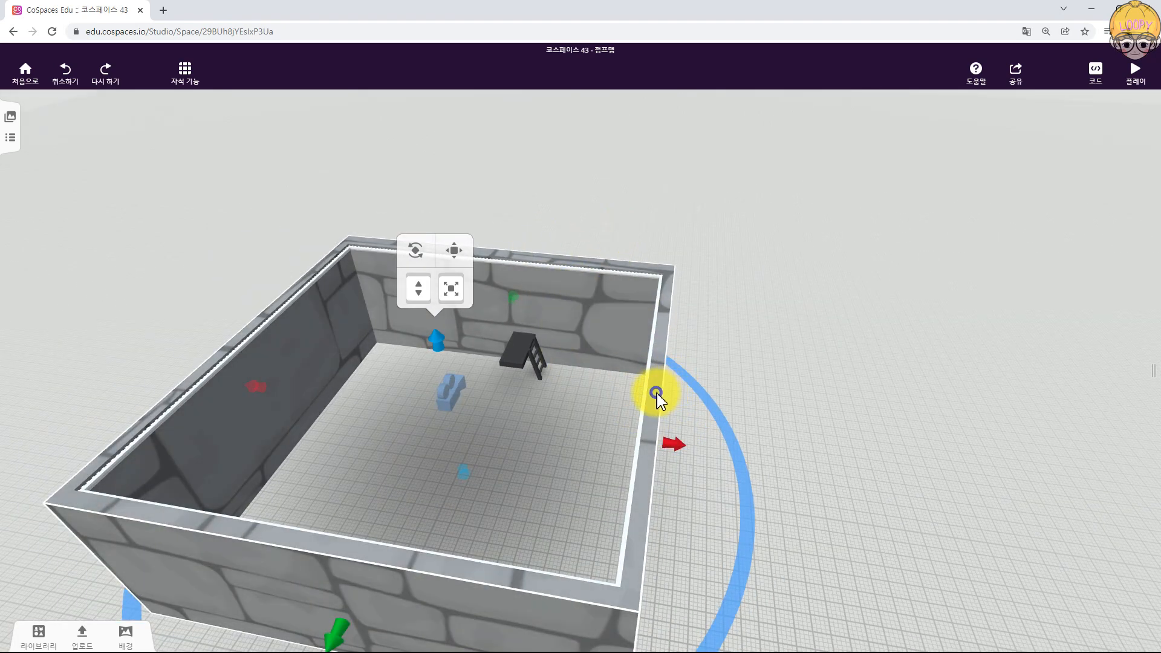
pyautogui.rightClick(656, 394)
pyautogui.scroll(5, 506, 393)
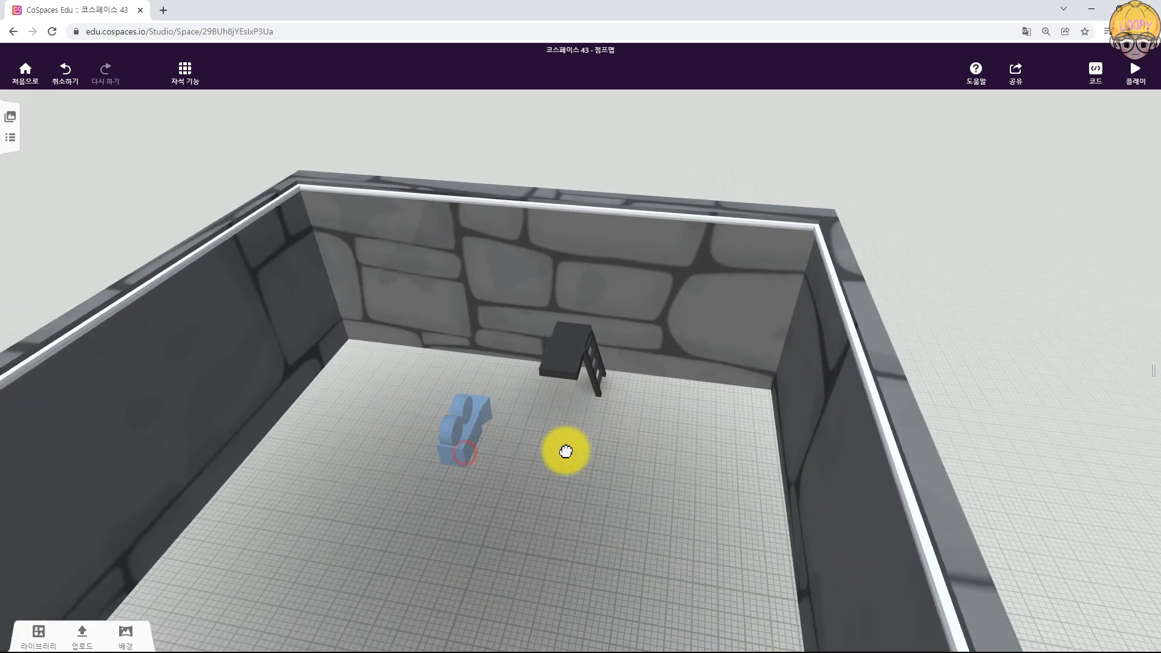
pyautogui.click(561, 357)
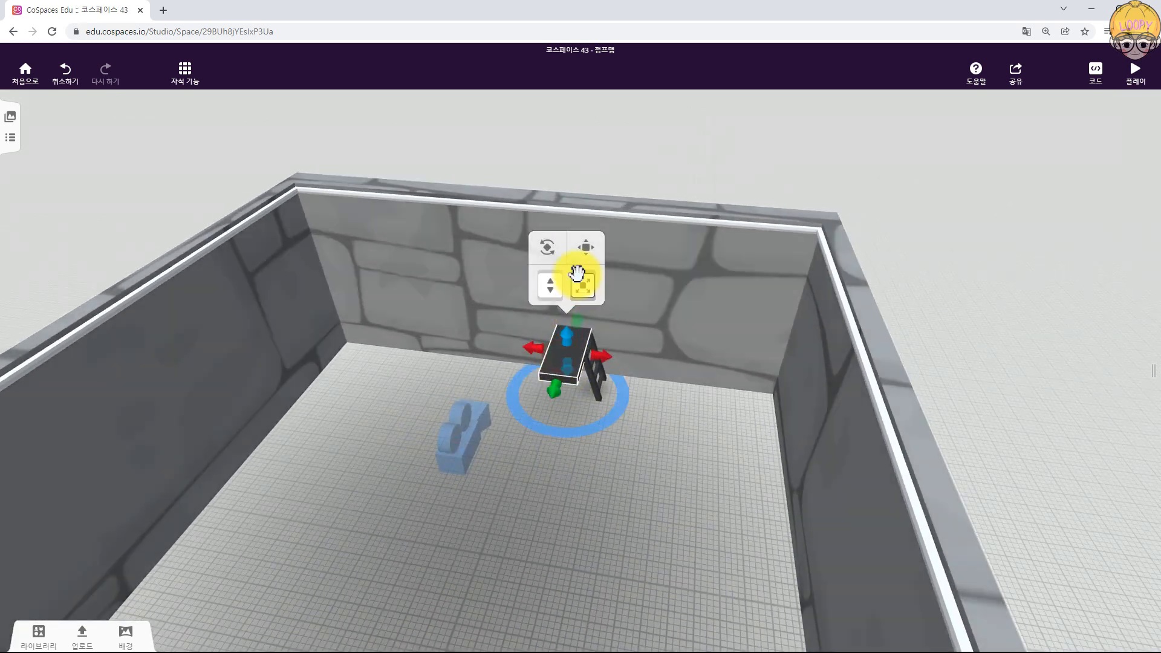
pyautogui.click(583, 242)
pyautogui.scroll(3, 579, 393)
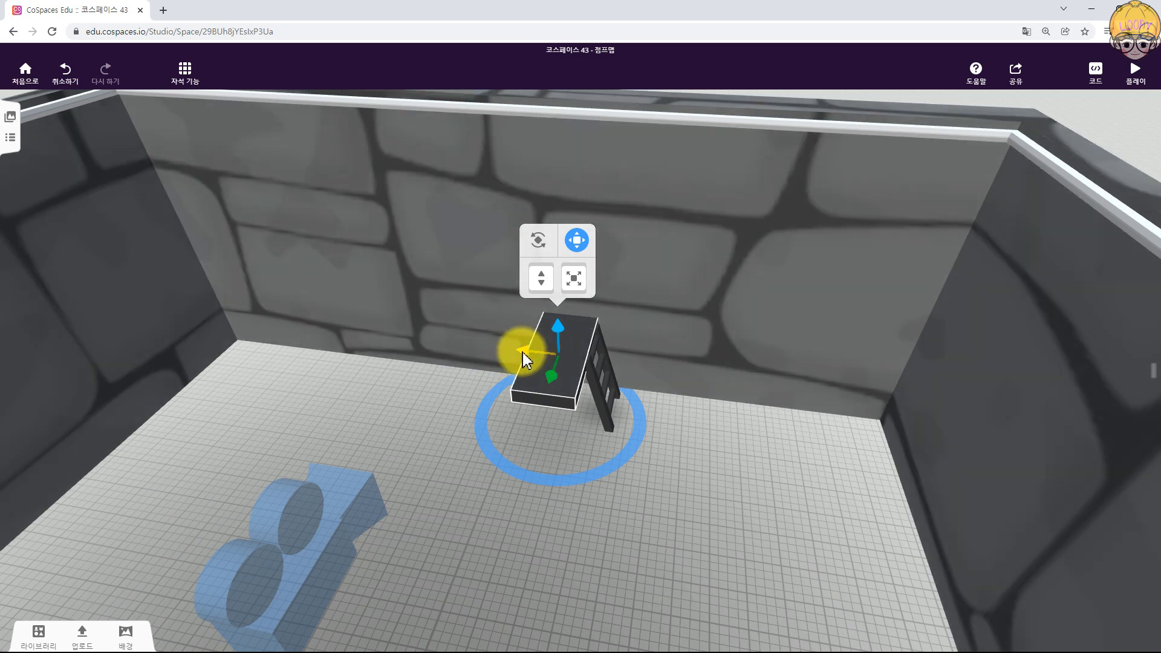
pyautogui.keyDown('alt'); pyautogui.moveTo(522, 353); pyautogui.dragTo(462, 349); pyautogui.keyUp('alt')
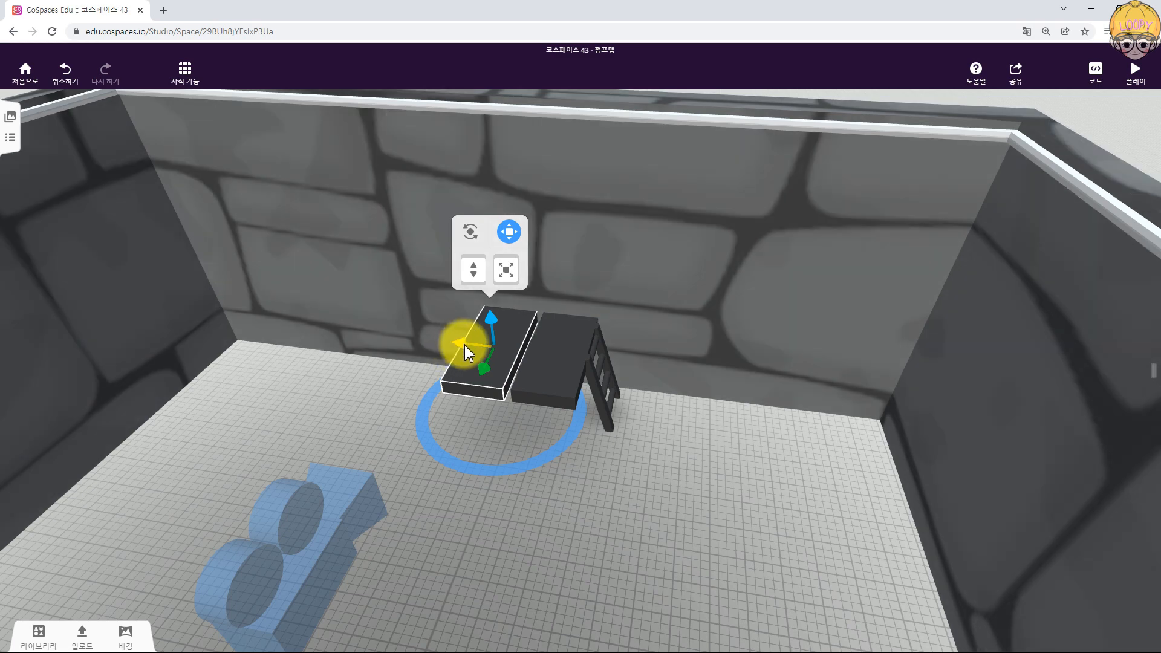
pyautogui.moveTo(465, 346)
pyautogui.mouseDown()
pyautogui.moveTo(532, 362)
pyautogui.moveTo(452, 343)
pyautogui.mouseUp()
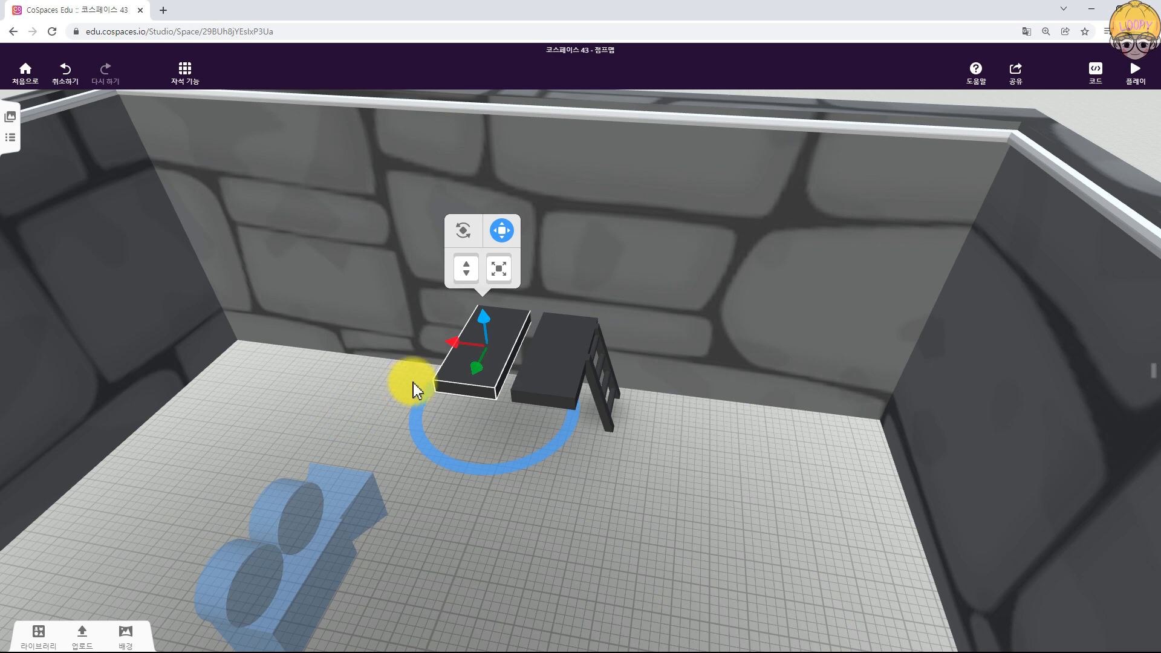
# - Add further plank copies at the same height along the ladder wall until six planks reach the corner
pyautogui.moveTo(451, 343); pyautogui.dragTo(315, 332)
pyautogui.moveTo(445, 465); pyautogui.dragTo(702, 381)
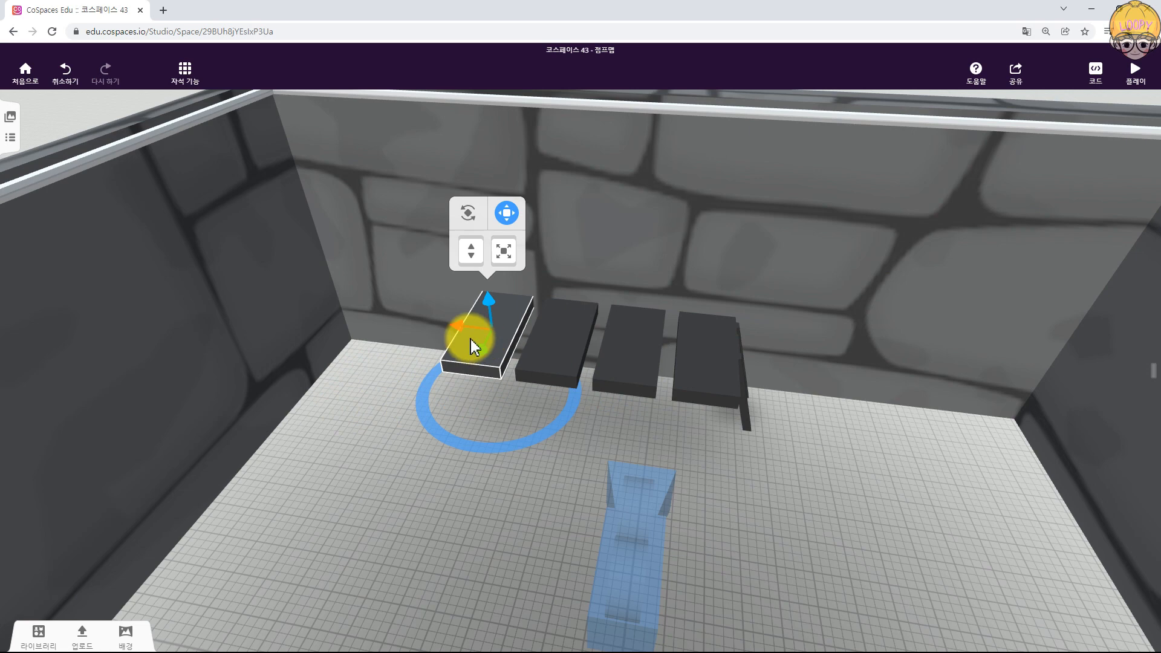
pyautogui.keyDown('alt'); pyautogui.moveTo(459, 329); pyautogui.dragTo(313, 310); pyautogui.keyUp('alt')
pyautogui.moveTo(469, 495); pyautogui.dragTo(703, 564)
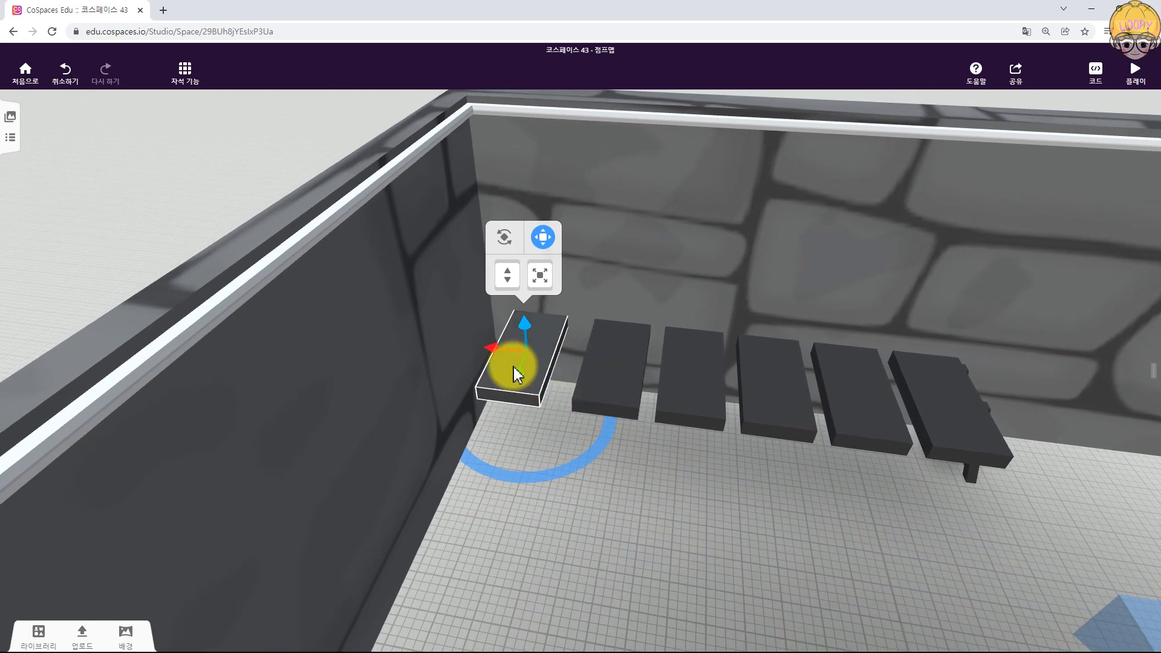
# - Push the end plank into the corner and shift the planks behind it to spread the gaps evenly
pyautogui.moveTo(494, 350); pyautogui.dragTo(463, 346)
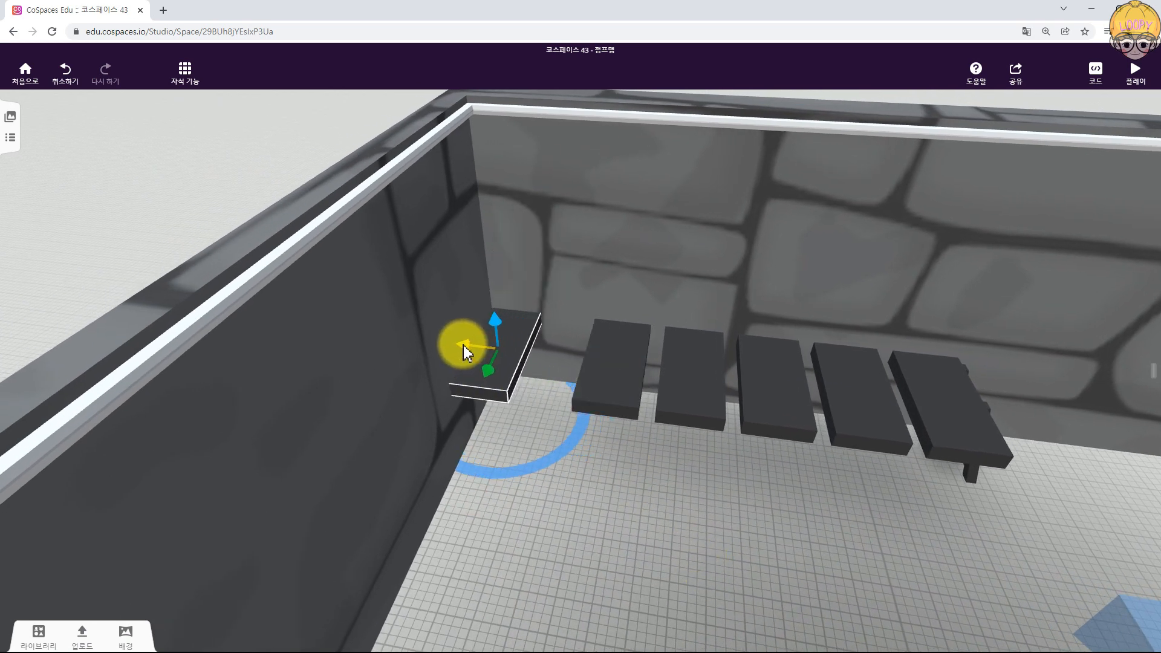
pyautogui.click(600, 372)
pyautogui.moveTo(600, 372); pyautogui.dragTo(546, 354)
pyautogui.click(701, 378)
pyautogui.moveTo(658, 374); pyautogui.dragTo(641, 368)
pyautogui.click(749, 379)
pyautogui.moveTo(734, 378); pyautogui.dragTo(727, 379)
pyautogui.click(861, 391)
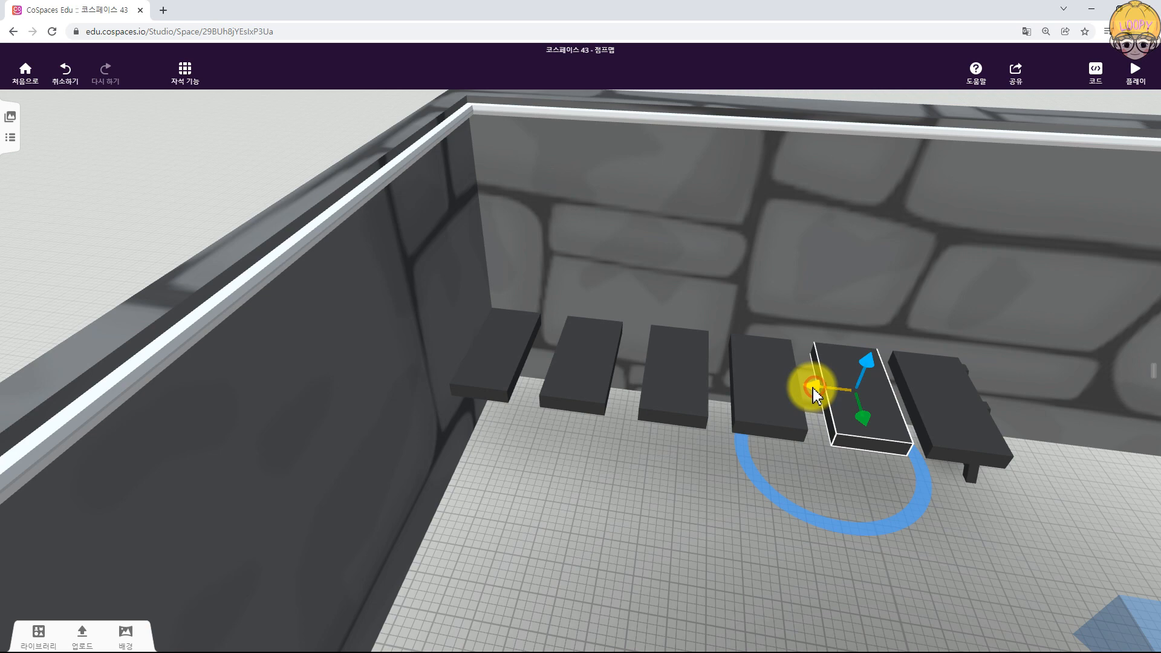
pyautogui.moveTo(571, 505); pyautogui.dragTo(537, 471)
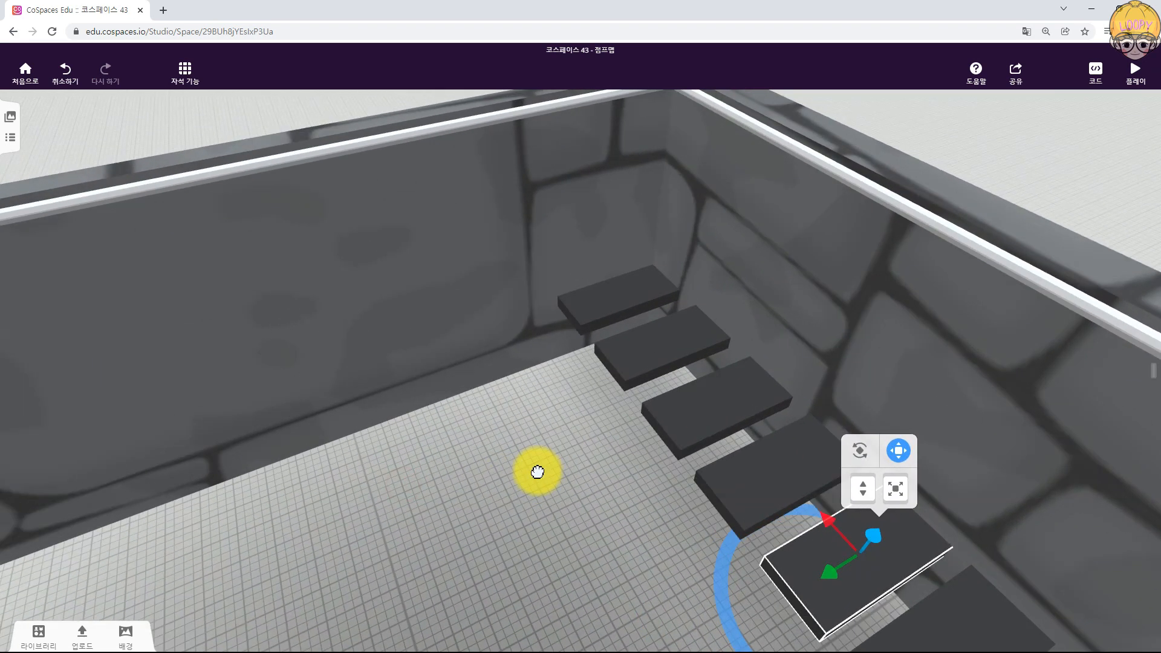
# - Copy the corner plank onto the adjacent wall, turn it 90 degrees against that wall and raise it slightly
pyautogui.click(597, 311)
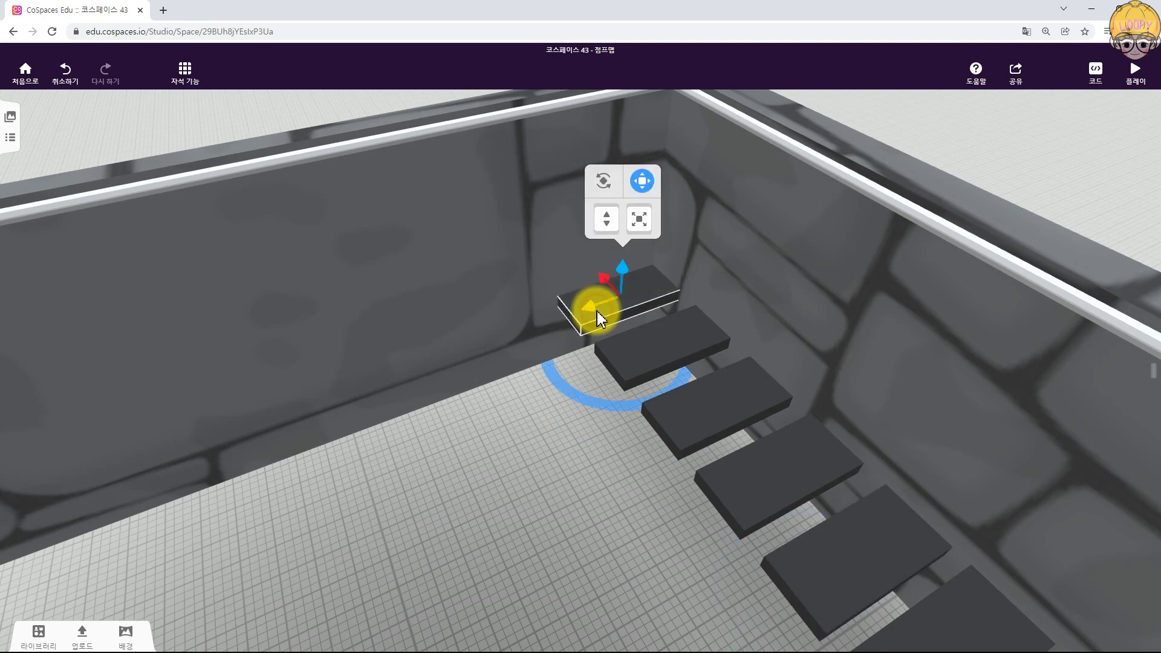
pyautogui.moveTo(591, 310); pyautogui.dragTo(466, 327)
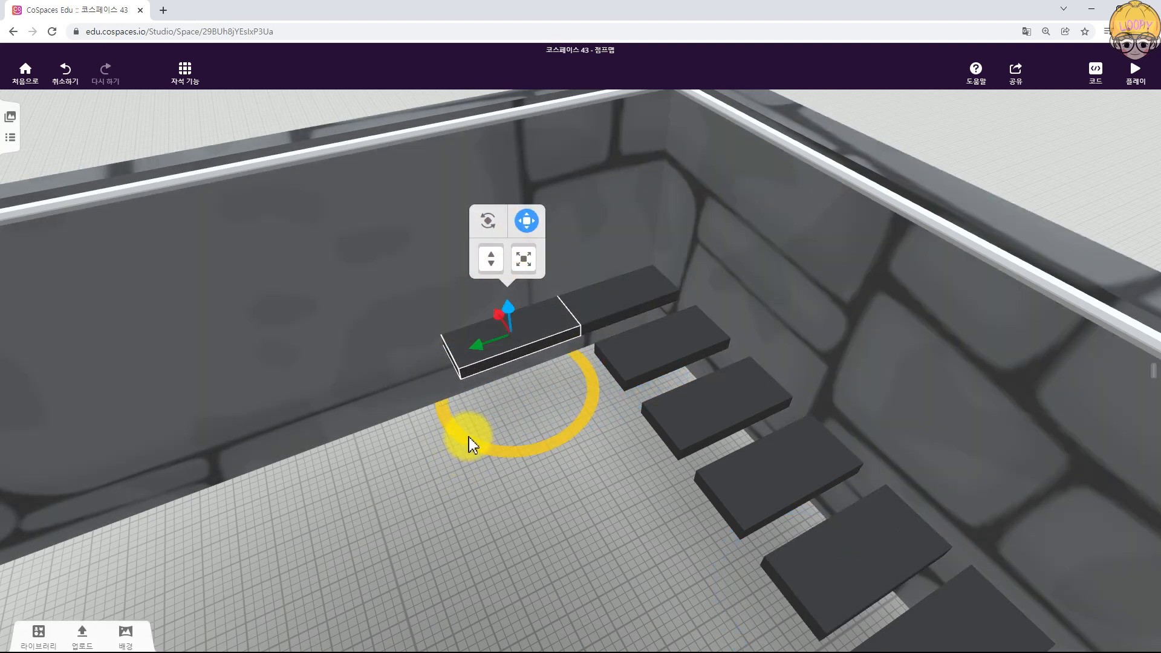
pyautogui.moveTo(516, 450); pyautogui.dragTo(568, 457)
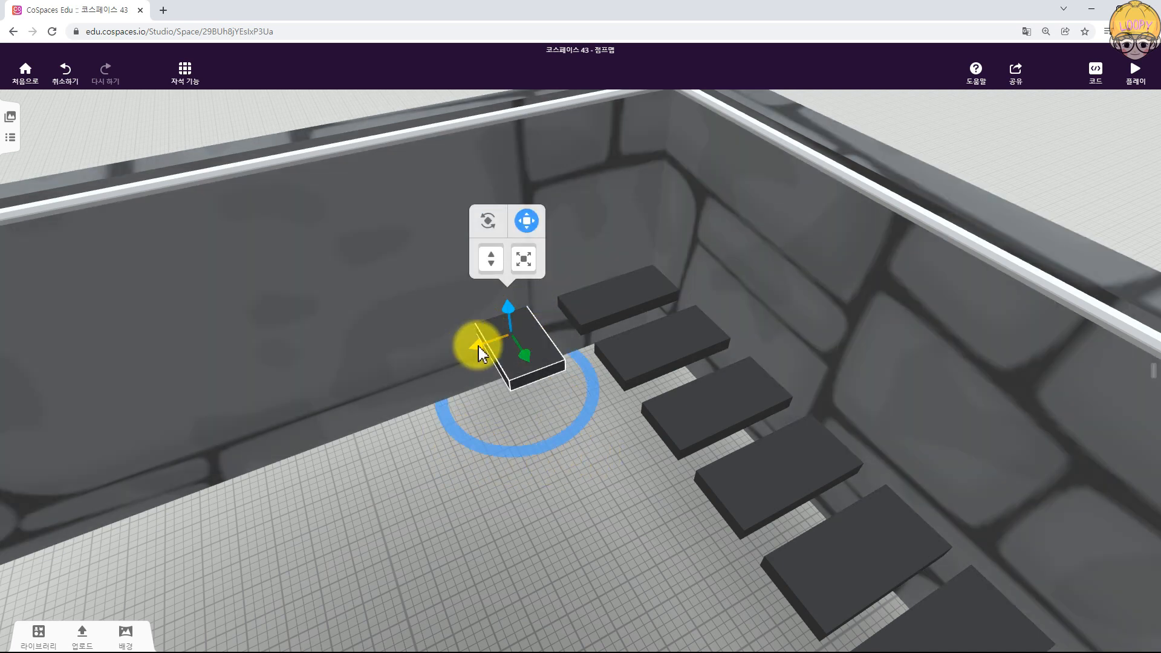
pyautogui.moveTo(482, 344); pyautogui.dragTo(494, 344)
pyautogui.moveTo(521, 300); pyautogui.dragTo(528, 281)
pyautogui.moveTo(575, 570); pyautogui.dragTo(541, 356)
pyautogui.moveTo(553, 497); pyautogui.dragTo(533, 329)
# - Continue along the second wall with three more plank copies, stepping upward away from the corner
pyautogui.moveTo(400, 523); pyautogui.dragTo(461, 568)
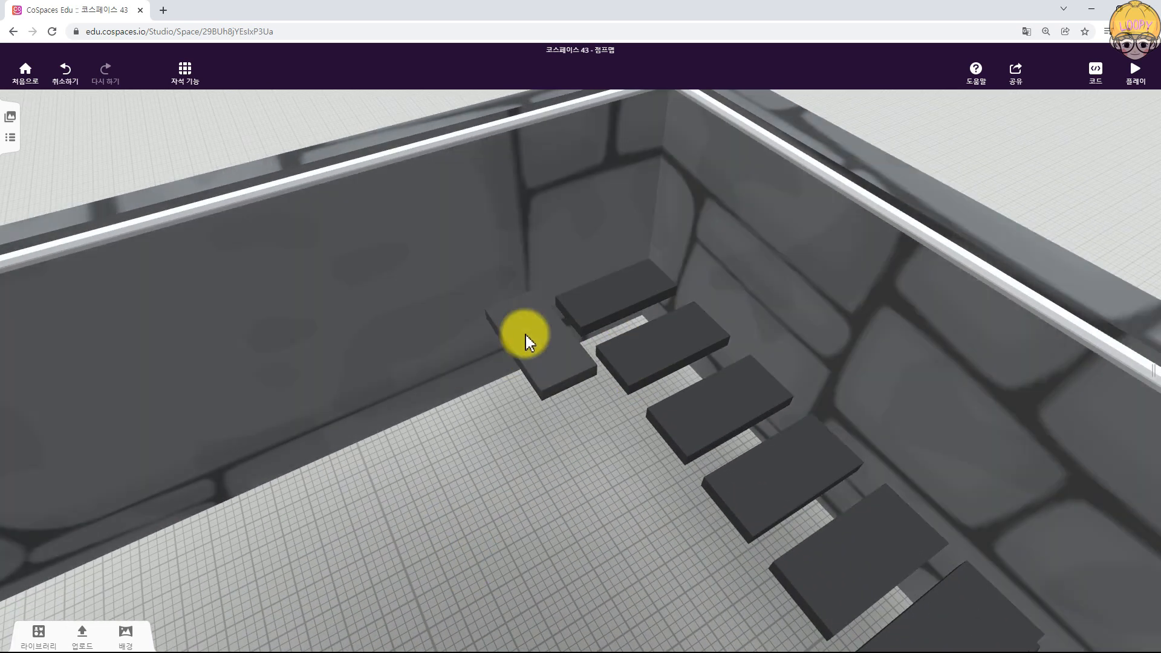
pyautogui.click(525, 335)
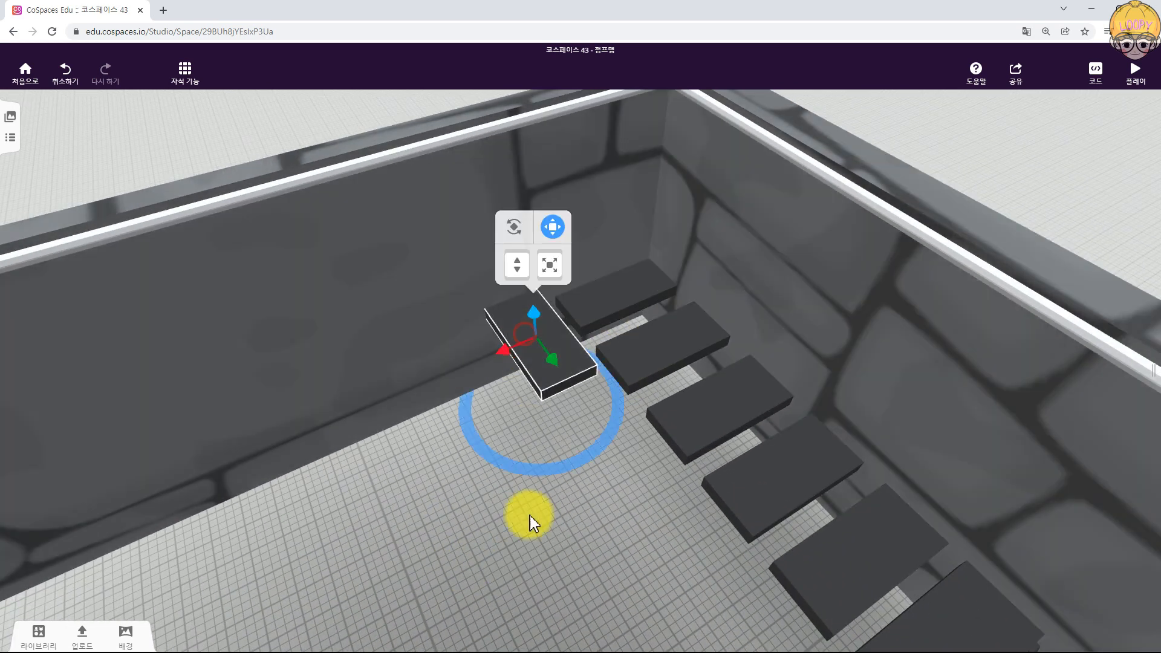
pyautogui.moveTo(506, 574); pyautogui.dragTo(479, 519)
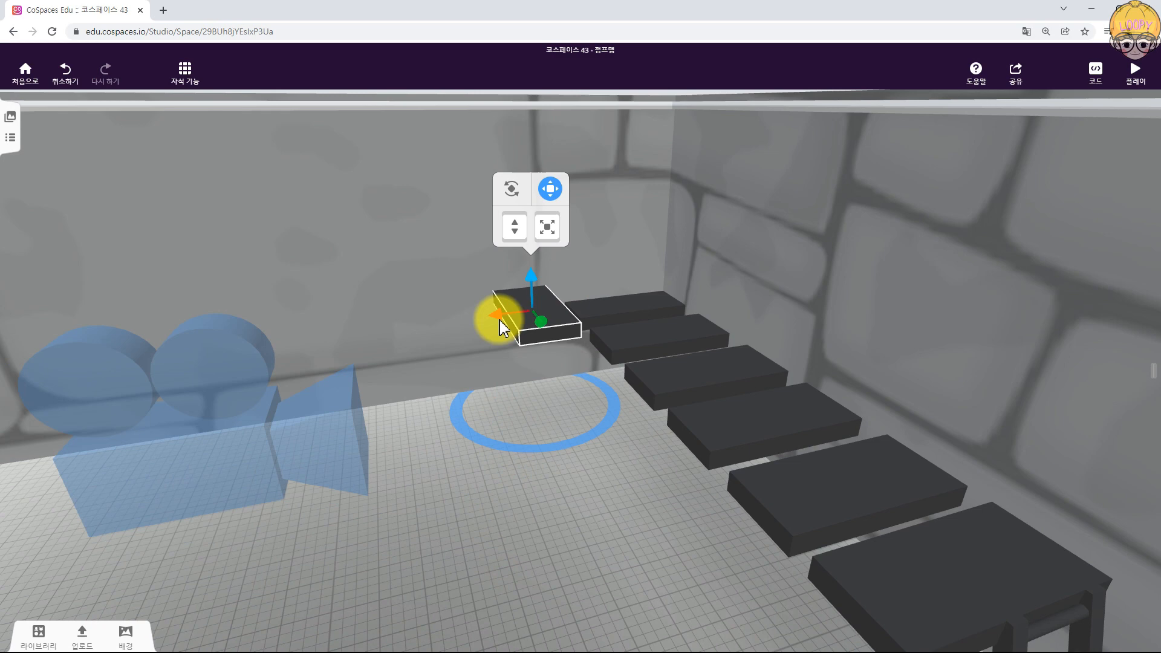
pyautogui.keyDown('alt'); pyautogui.moveTo(500, 316); pyautogui.dragTo(421, 327); pyautogui.keyUp('alt')
pyautogui.moveTo(456, 289); pyautogui.dragTo(461, 261)
pyautogui.moveTo(493, 553); pyautogui.dragTo(477, 513)
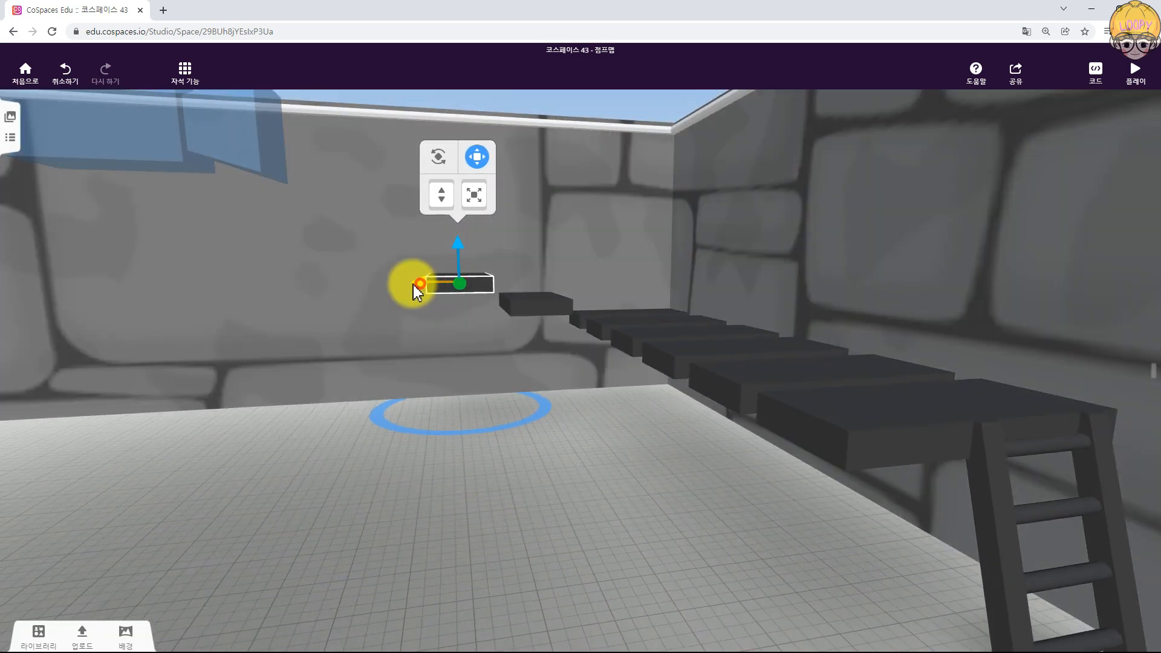
pyautogui.keyDown('alt'); pyautogui.moveTo(413, 286); pyautogui.dragTo(342, 287); pyautogui.keyUp('alt')
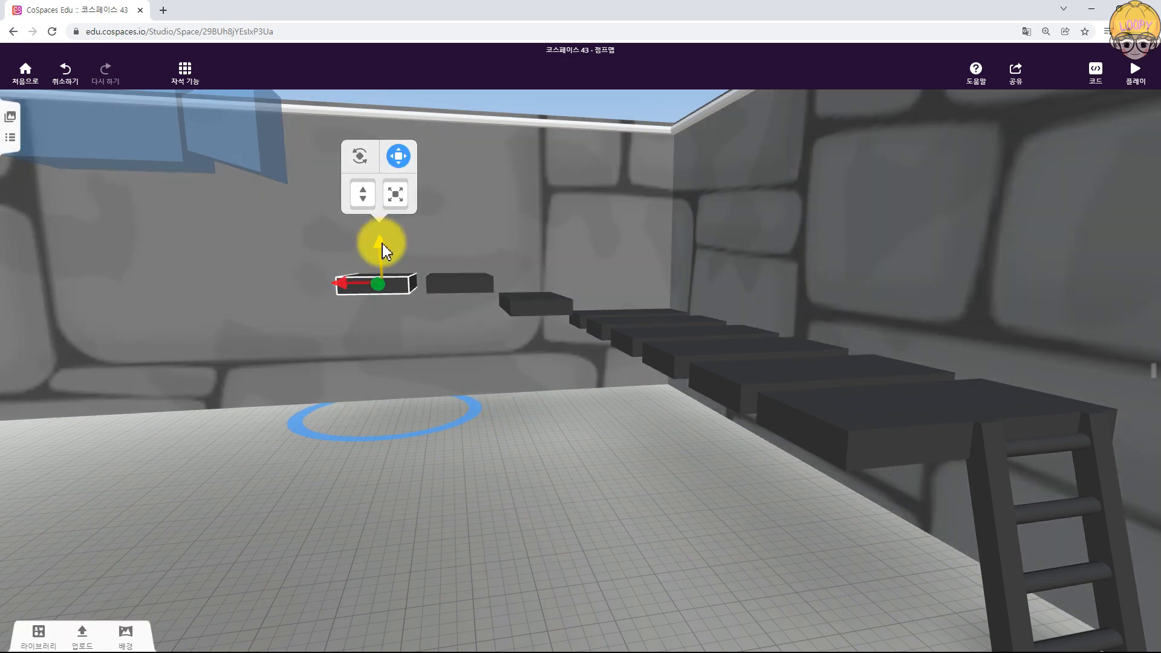
pyautogui.moveTo(382, 244); pyautogui.dragTo(382, 227)
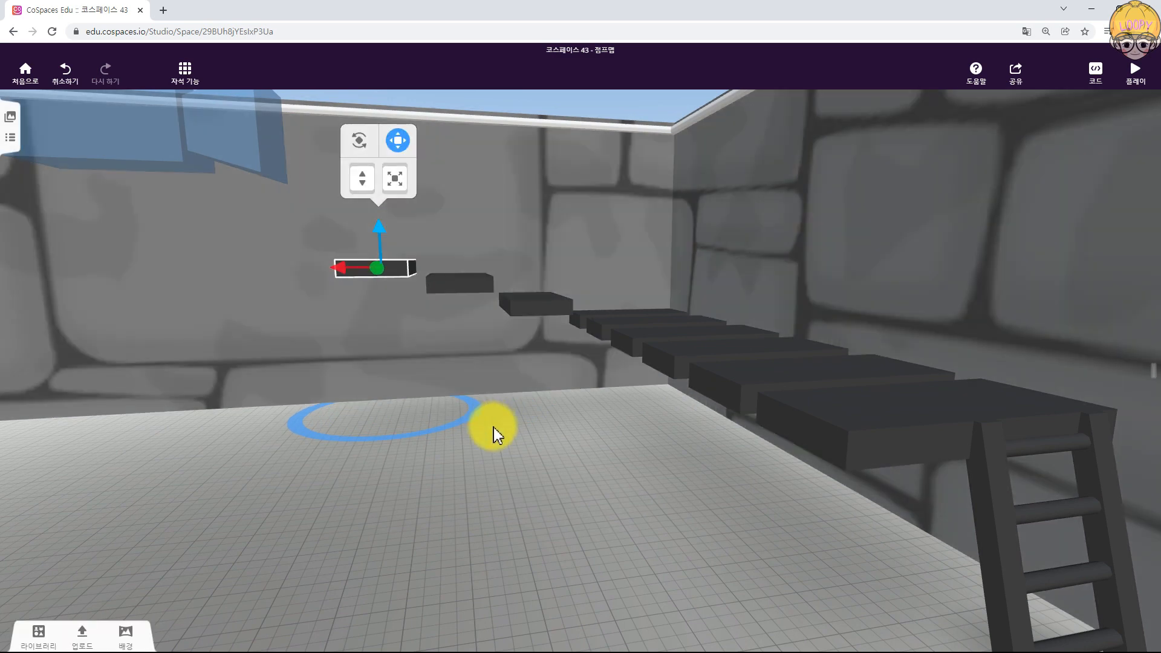
pyautogui.moveTo(501, 454); pyautogui.dragTo(541, 506)
pyautogui.keyDown('alt'); pyautogui.moveTo(336, 331); pyautogui.dragTo(270, 294); pyautogui.keyUp('alt')
pyautogui.click(578, 470)
pyautogui.moveTo(599, 500)
pyautogui.mouseDown()
pyautogui.moveTo(539, 463)
pyautogui.moveTo(575, 466)
pyautogui.moveTo(585, 494)
pyautogui.mouseUp()
# - Colour the third plank from the corner on the second wall red
pyautogui.click(422, 331)
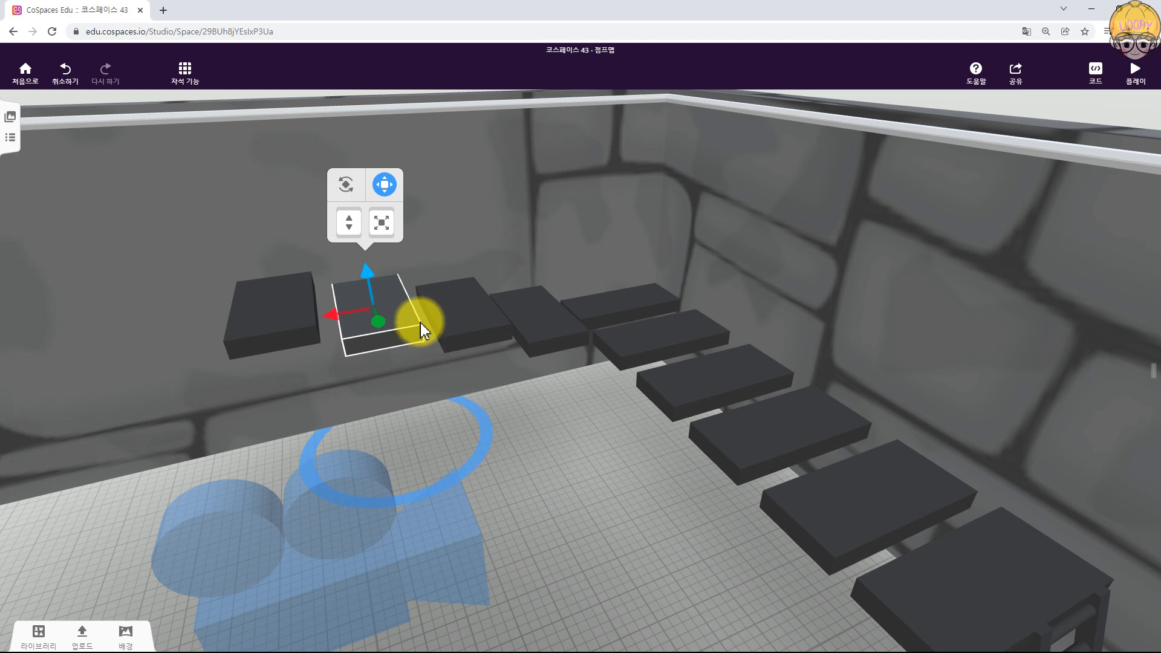
pyautogui.rightClick(420, 323)
pyautogui.click(478, 290)
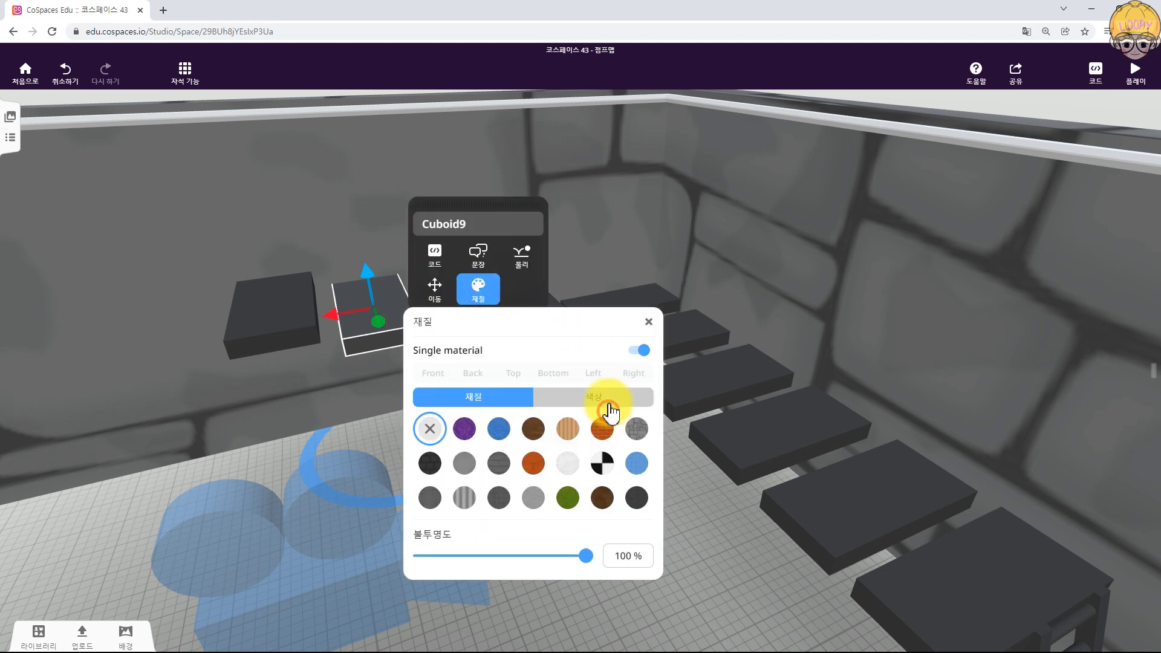
pyautogui.click(595, 397)
pyautogui.click(464, 463)
pyautogui.click(690, 567)
pyautogui.moveTo(591, 528); pyautogui.dragTo(630, 532)
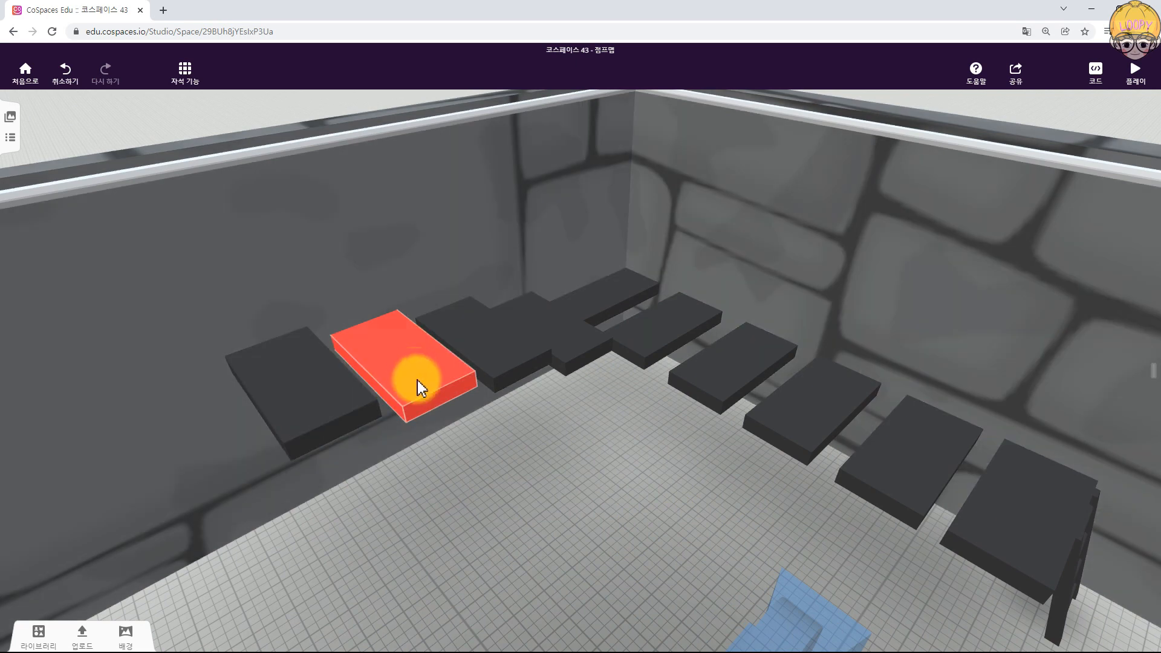
pyautogui.click(444, 507)
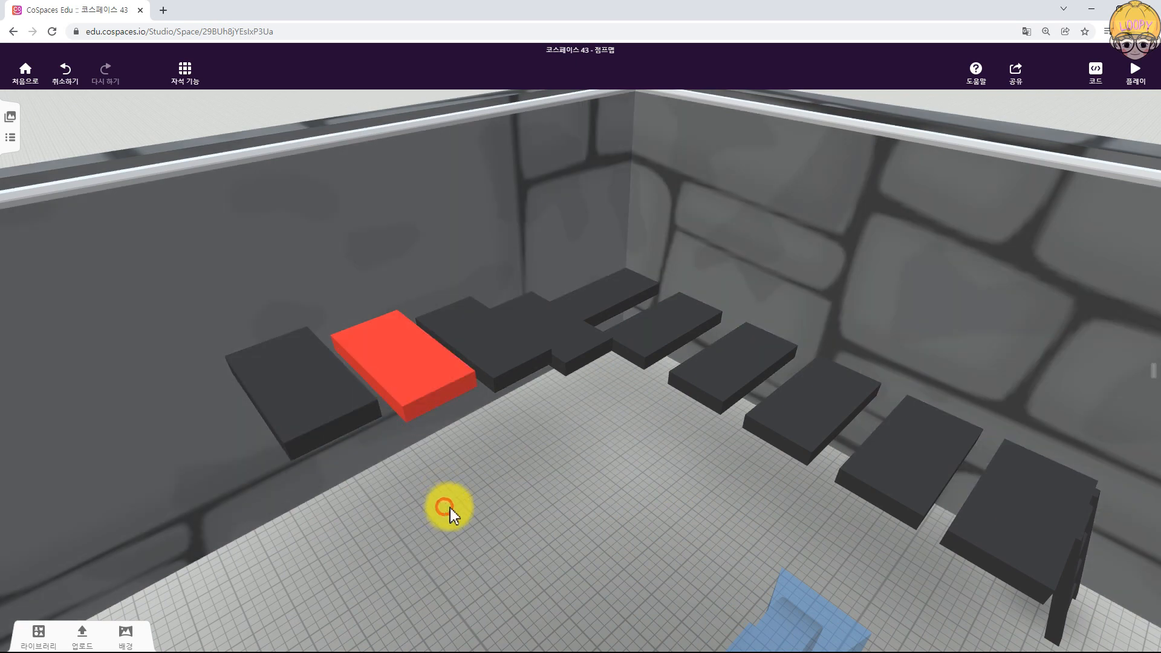
pyautogui.click(478, 486)
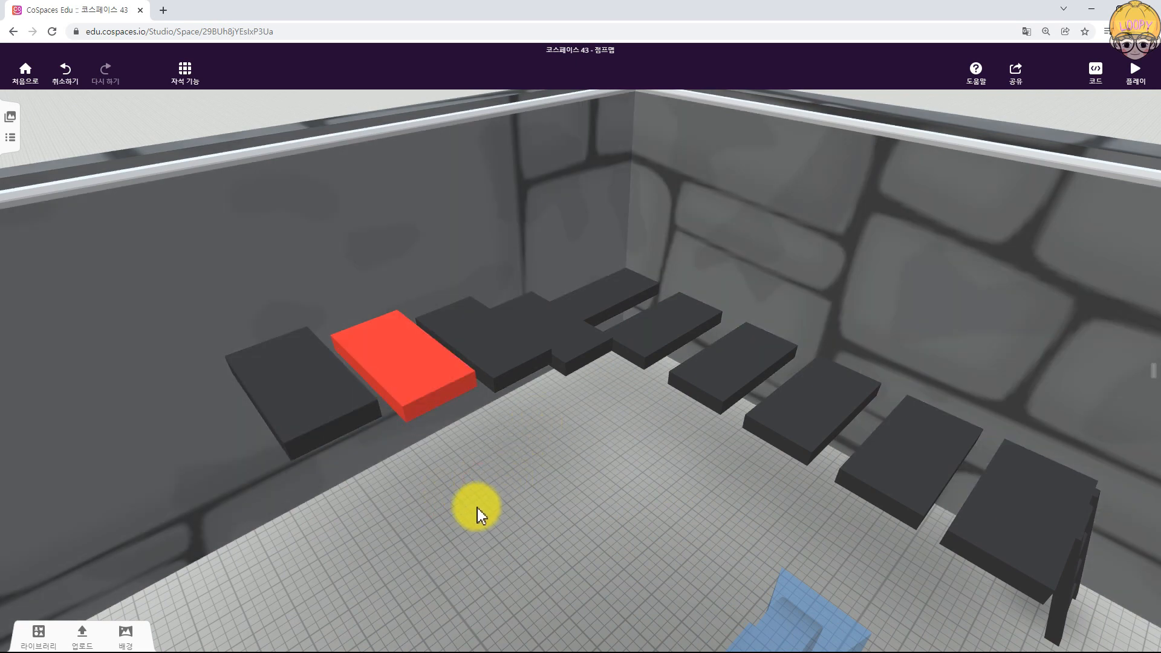
pyautogui.moveTo(463, 518); pyautogui.dragTo(544, 445)
# - Extend the plank stair along the second wall to its far corner with four more dark copies, each raised one step
pyautogui.click(518, 321)
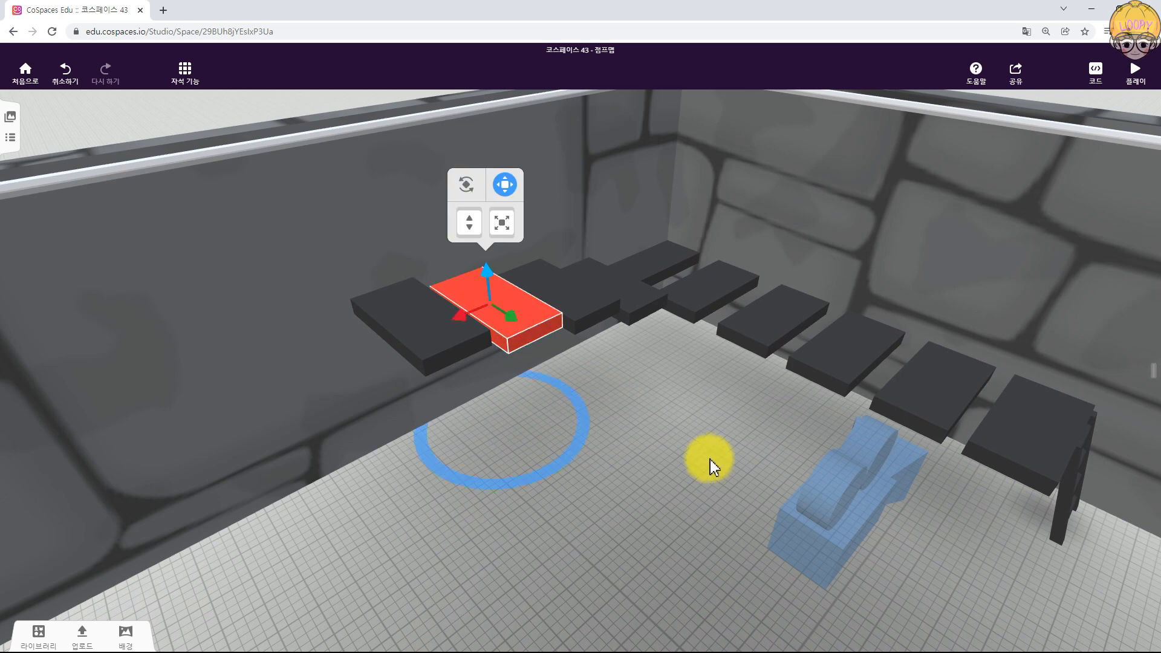
pyautogui.moveTo(705, 461); pyautogui.dragTo(634, 479)
pyautogui.click(634, 479)
pyautogui.moveTo(520, 429); pyautogui.dragTo(469, 238)
pyautogui.click(552, 289)
pyautogui.moveTo(627, 435); pyautogui.dragTo(531, 268)
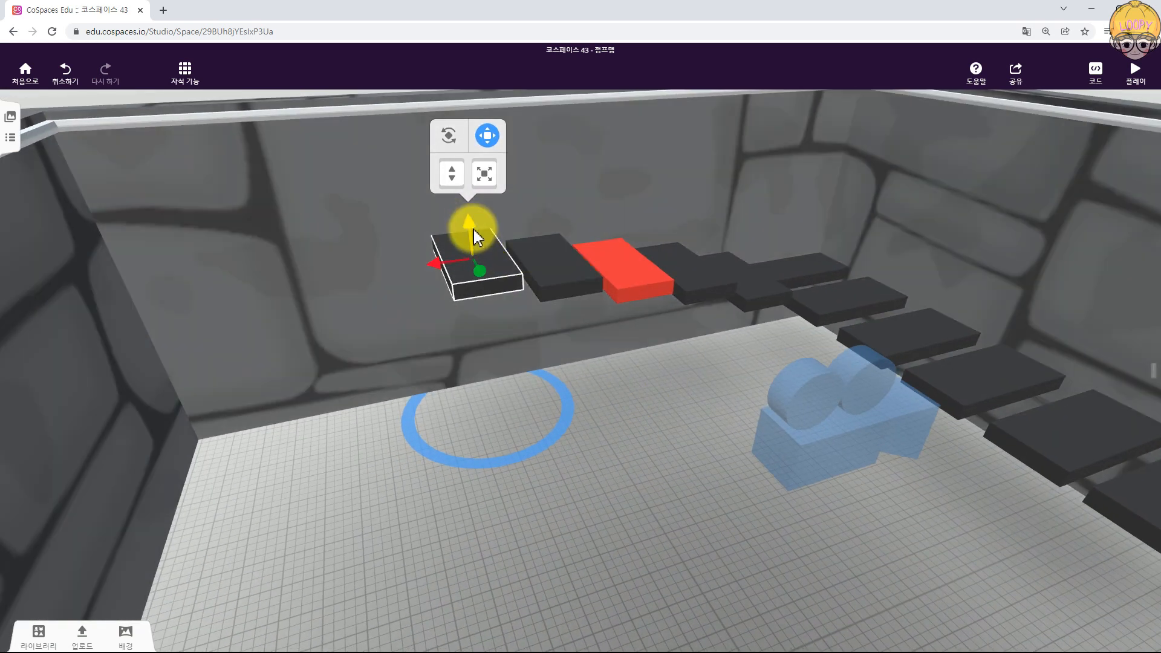
pyautogui.moveTo(473, 224); pyautogui.dragTo(470, 219)
pyautogui.keyDown('alt'); pyautogui.moveTo(432, 257); pyautogui.dragTo(383, 209); pyautogui.keyUp('alt')
pyautogui.keyDown('alt'); pyautogui.moveTo(345, 251); pyautogui.dragTo(250, 255); pyautogui.keyUp('alt')
pyautogui.moveTo(278, 211); pyautogui.dragTo(278, 196)
pyautogui.moveTo(510, 466); pyautogui.dragTo(677, 466)
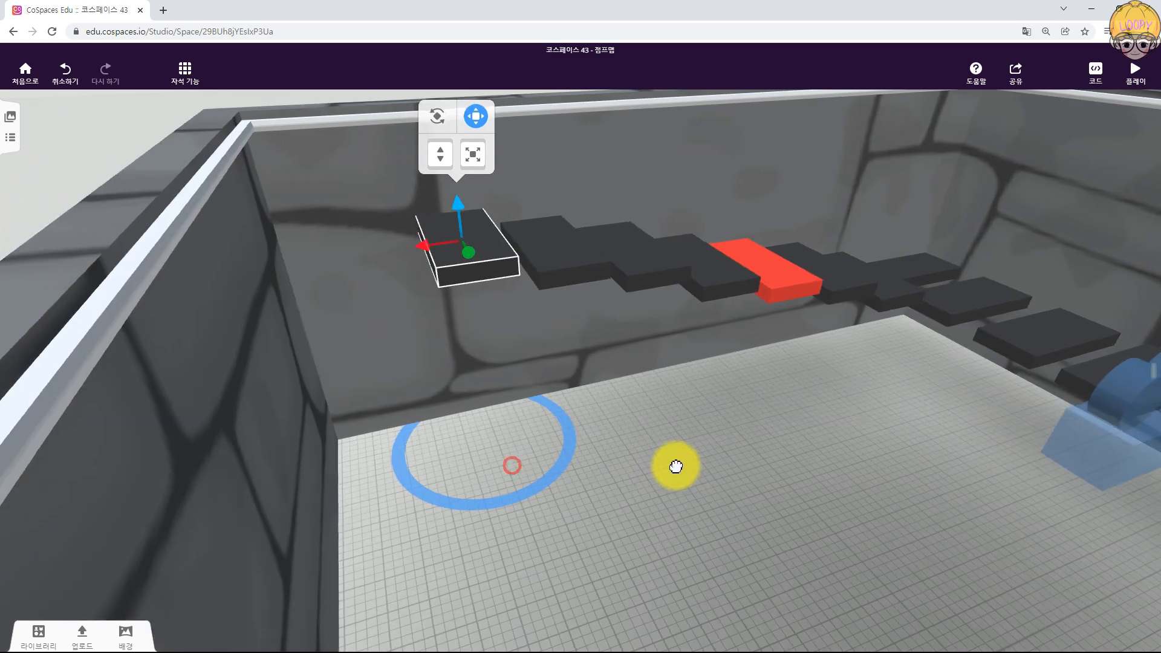
pyautogui.keyDown('alt'); pyautogui.moveTo(426, 258); pyautogui.dragTo(329, 253); pyautogui.keyUp('alt')
pyautogui.moveTo(361, 216); pyautogui.dragTo(361, 197)
# - Copy the last corner plank toward the third wall, turn it 90 degrees and set it against that wall
pyautogui.moveTo(652, 475); pyautogui.dragTo(390, 376)
pyautogui.click(342, 314)
pyautogui.moveTo(338, 311); pyautogui.dragTo(307, 466)
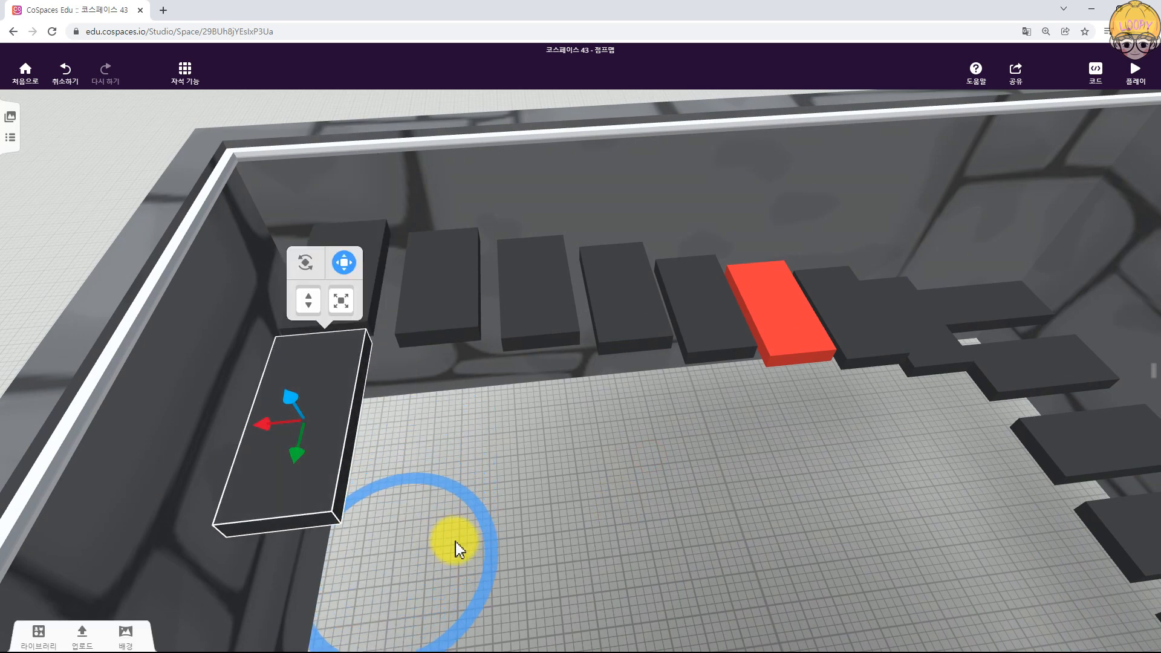
pyautogui.moveTo(492, 528); pyautogui.dragTo(407, 611)
pyautogui.moveTo(311, 388); pyautogui.dragTo(295, 343)
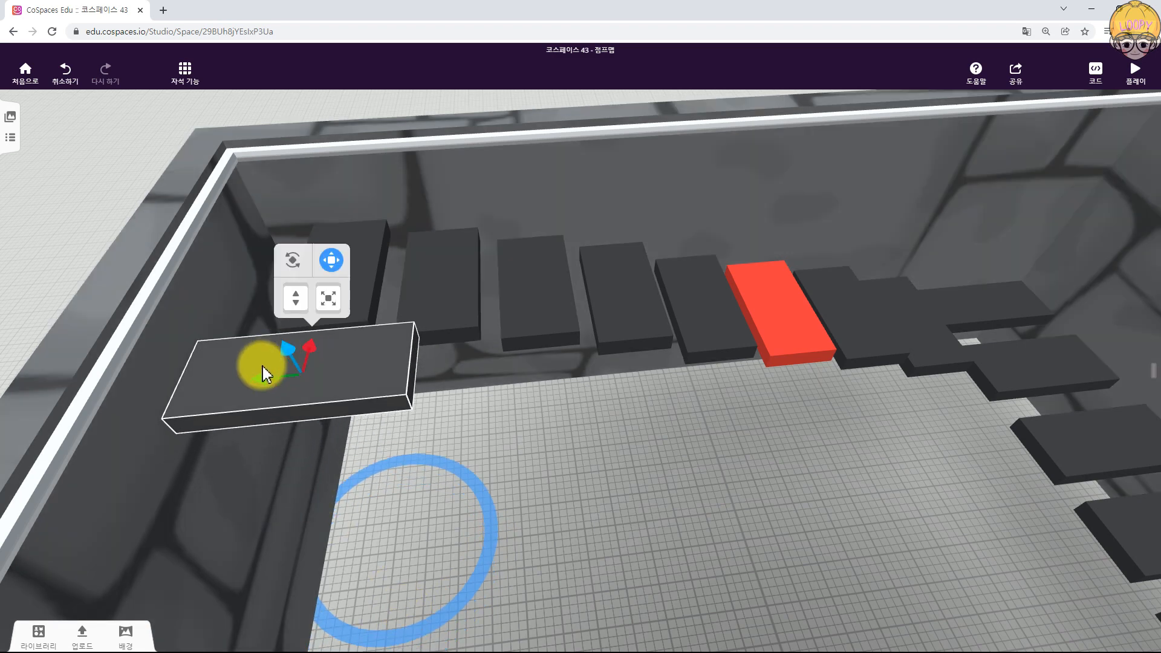
pyautogui.moveTo(261, 379); pyautogui.dragTo(237, 383)
pyautogui.click(572, 510)
pyautogui.scroll(-6, 524, 501)
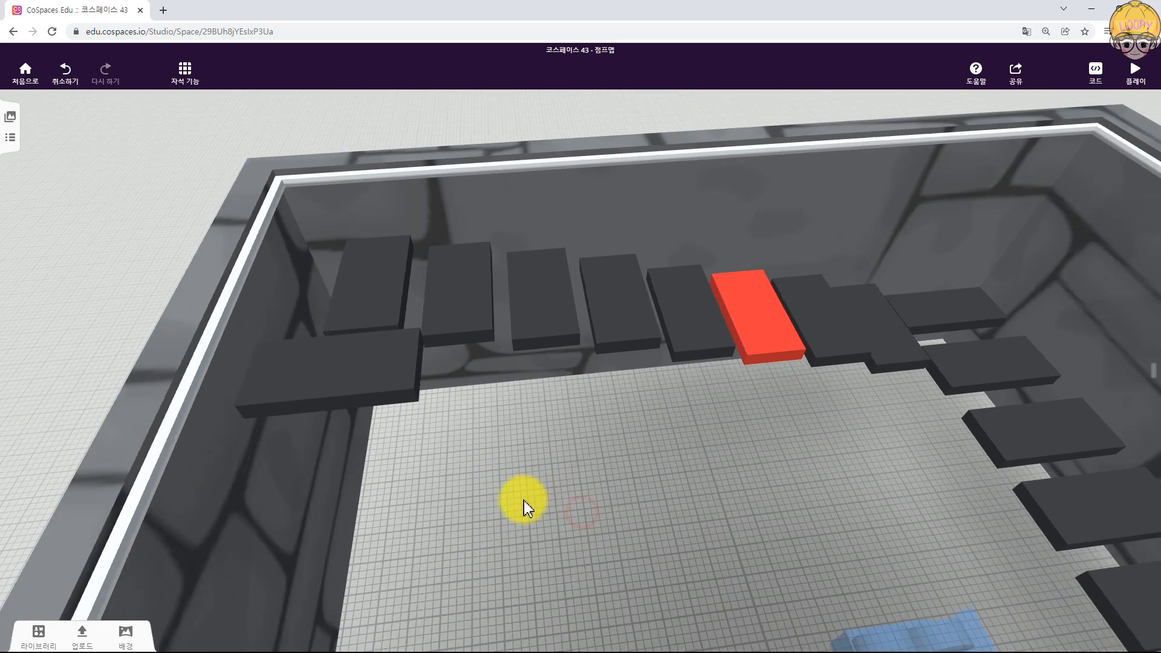
# - Add stepped plank copies along the third wall to its far corner, rising above the top of the tower walls
pyautogui.moveTo(542, 488); pyautogui.dragTo(568, 345)
pyautogui.click(592, 199)
pyautogui.moveTo(634, 190); pyautogui.dragTo(414, 137)
pyautogui.moveTo(462, 168); pyautogui.dragTo(410, 173)
pyautogui.moveTo(355, 141); pyautogui.dragTo(361, 124)
pyautogui.keyDown('alt'); pyautogui.moveTo(415, 163); pyautogui.dragTo(357, 166); pyautogui.keyUp('alt')
pyautogui.moveTo(295, 132); pyautogui.dragTo(294, 115)
pyautogui.keyDown('alt'); pyautogui.moveTo(337, 150); pyautogui.dragTo(292, 155); pyautogui.keyUp('alt')
pyautogui.moveTo(375, 400); pyautogui.dragTo(480, 402)
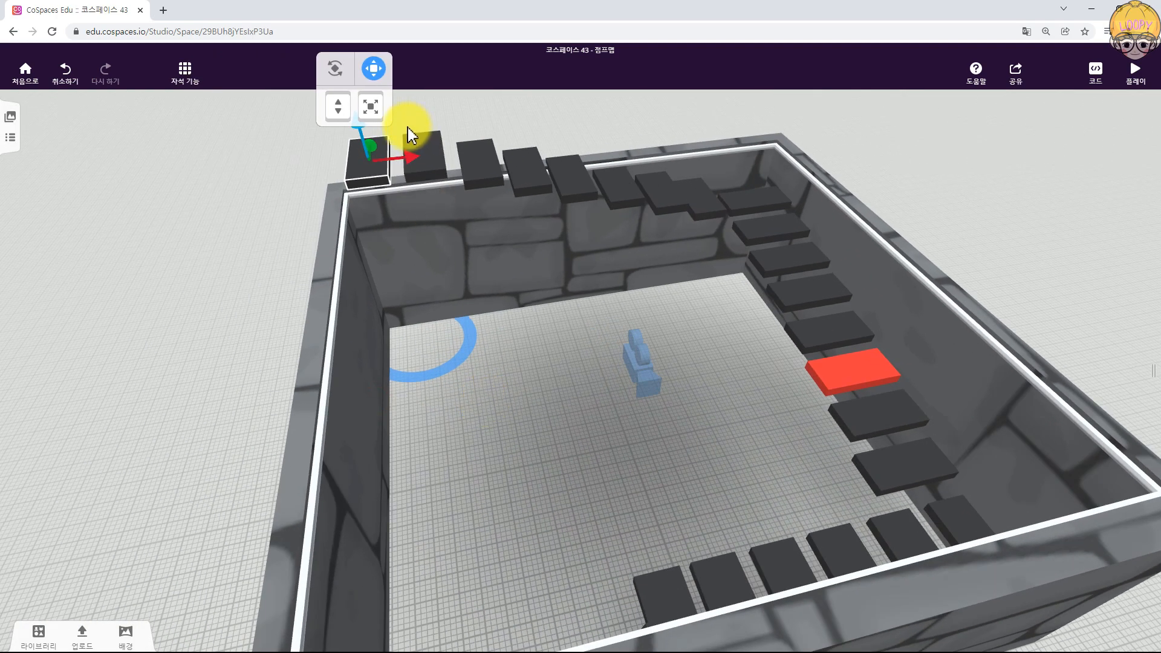
# - Stretch and widen the last plank into a long platform running along the top of the fourth wall
pyautogui.click(375, 71)
pyautogui.moveTo(368, 197); pyautogui.dragTo(340, 375)
pyautogui.moveTo(579, 419); pyautogui.dragTo(641, 405)
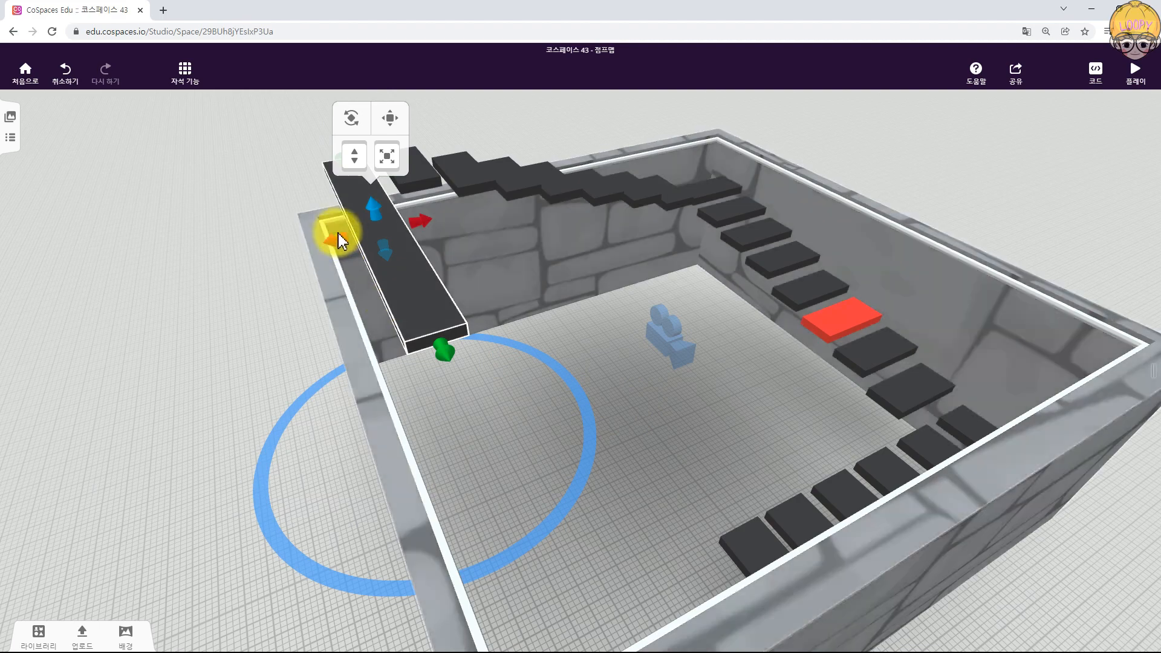
pyautogui.moveTo(310, 242); pyautogui.dragTo(311, 242)
pyautogui.click(648, 411)
pyautogui.moveTo(648, 411); pyautogui.dragTo(580, 434)
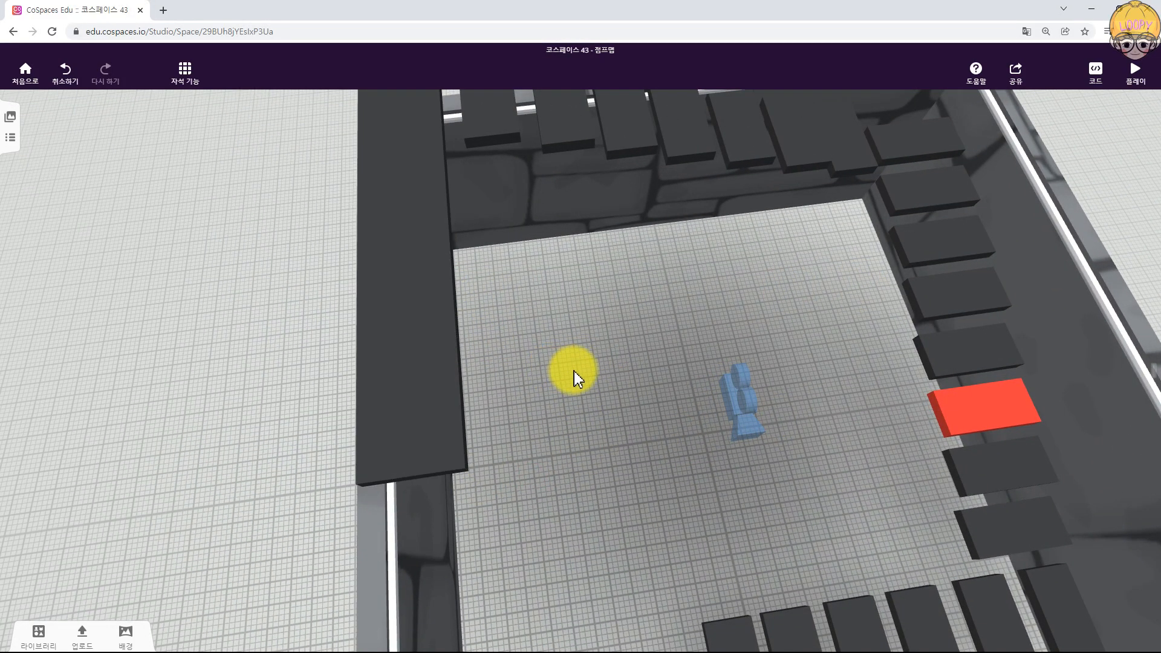
pyautogui.moveTo(574, 372); pyautogui.dragTo(543, 379)
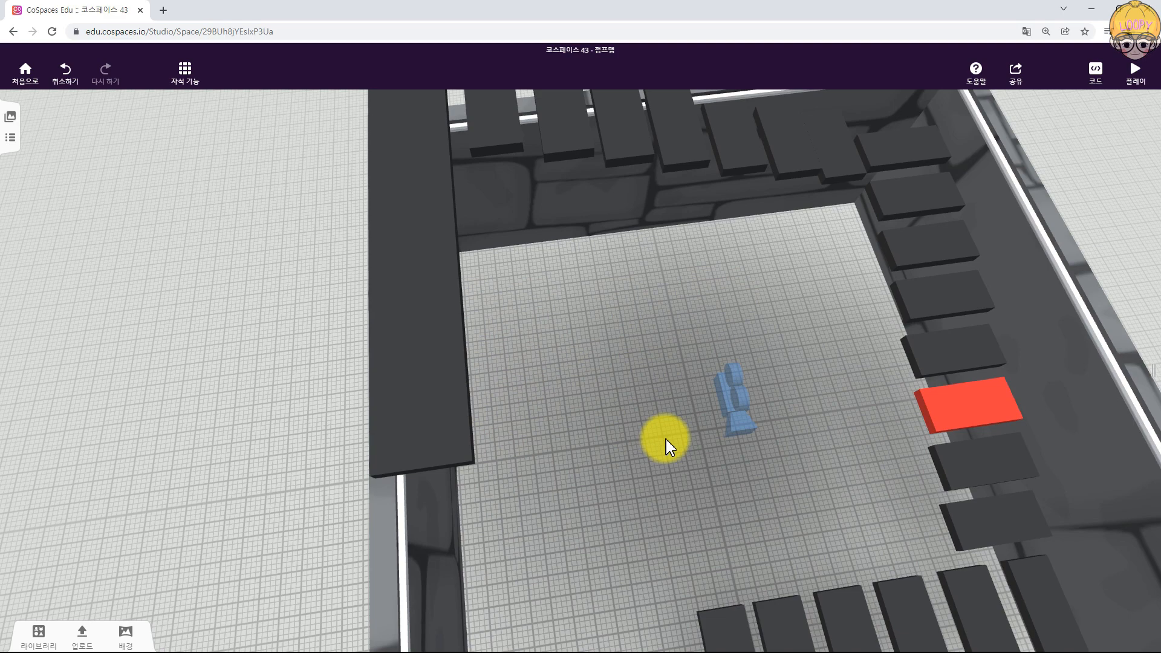
# - Copy the long platform beside itself and cut the copy down to a narrow plank projecting from the platform over the tower's interior
pyautogui.scroll(2, 606, 391)
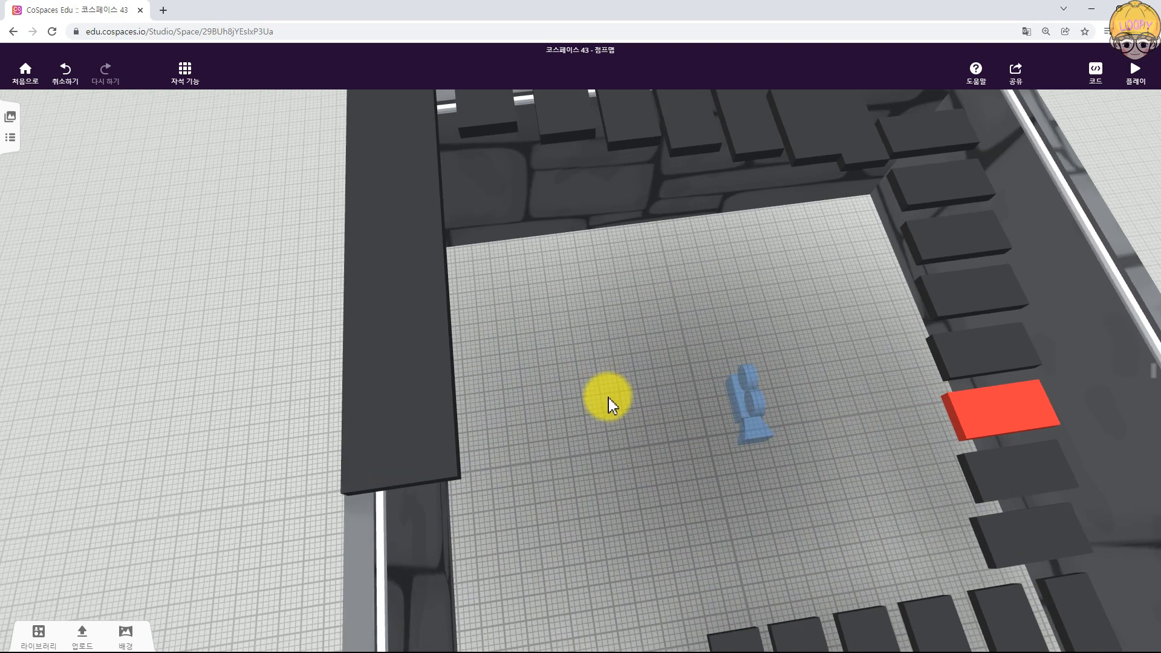
pyautogui.moveTo(609, 464); pyautogui.dragTo(500, 442)
pyautogui.scroll(-2, 587, 456)
pyautogui.click(519, 160)
pyautogui.click(495, 176)
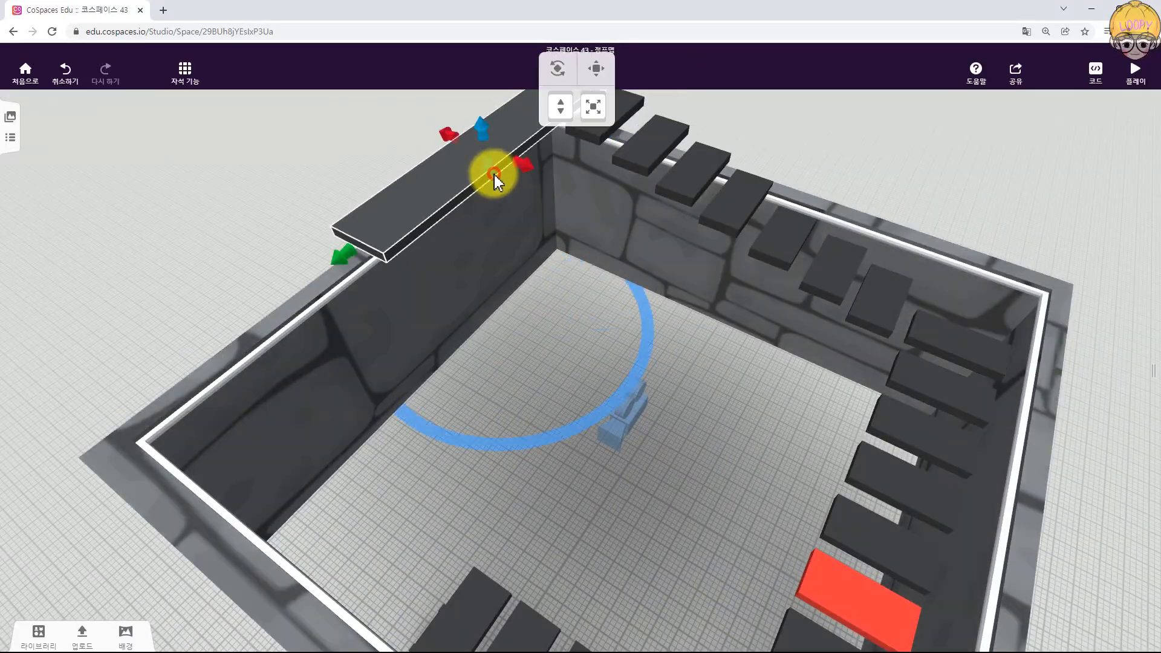
pyautogui.moveTo(515, 161); pyautogui.dragTo(572, 189)
pyautogui.click(641, 74)
pyautogui.scroll(-2, 572, 213)
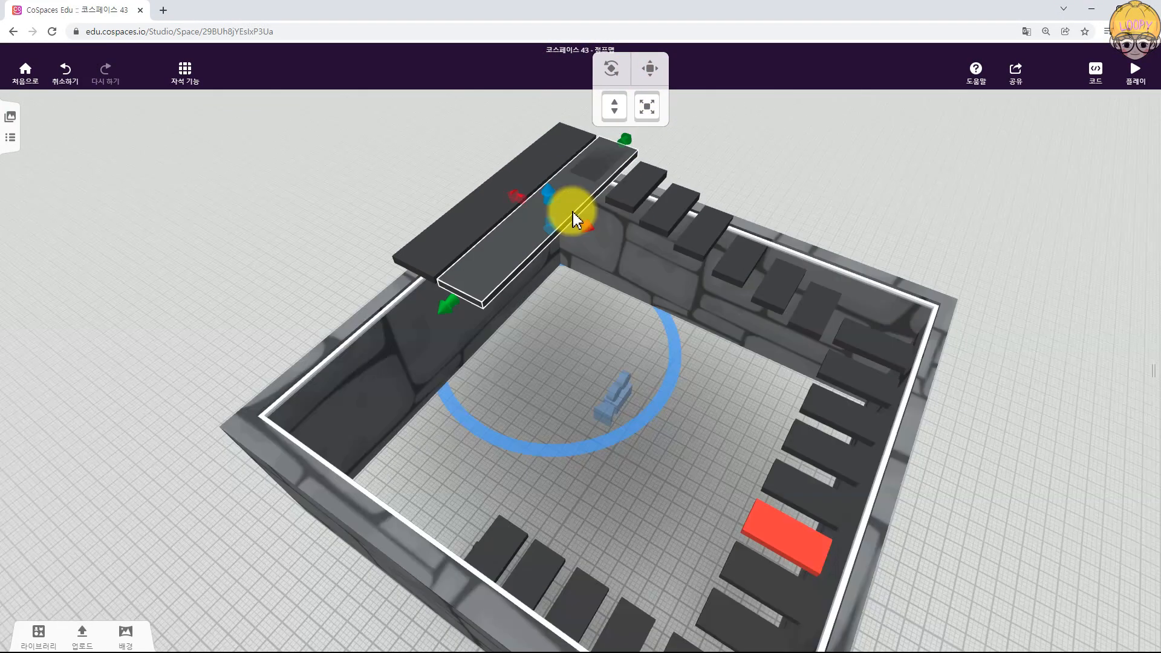
pyautogui.moveTo(622, 144); pyautogui.dragTo(550, 343)
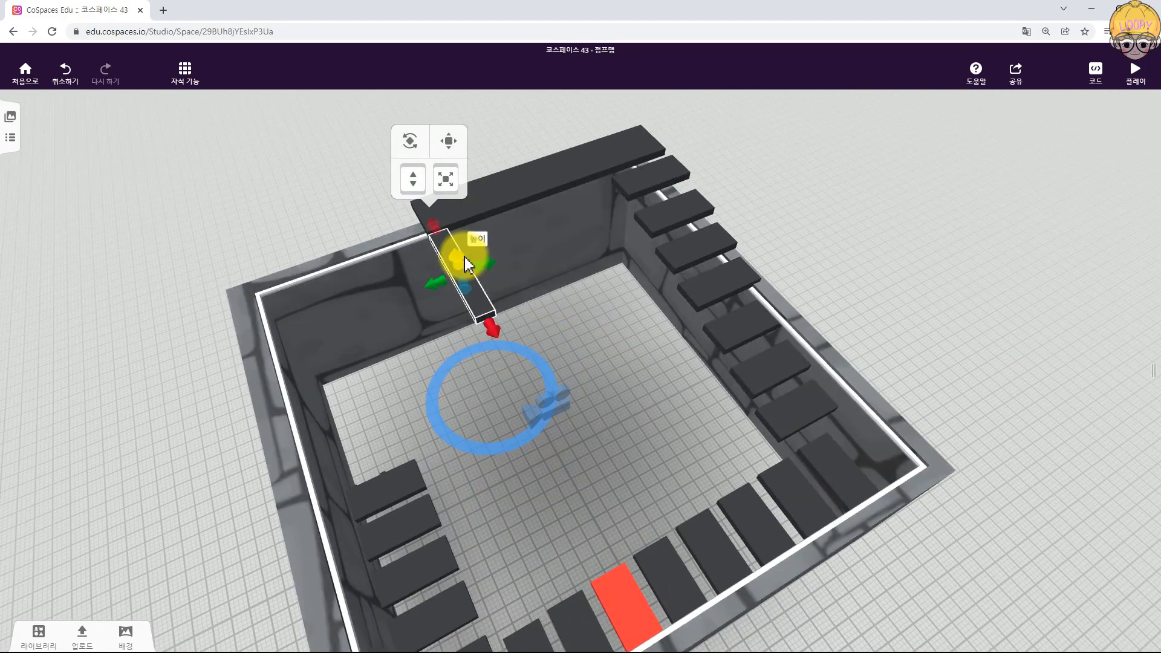
# - Duplicate the narrow plank twice to form a row of three parallel planks extending inward from the long platform
pyautogui.scroll(3, 453, 253)
pyautogui.click(358, 68)
pyautogui.moveTo(409, 207); pyautogui.dragTo(509, 179)
pyautogui.click(439, 249)
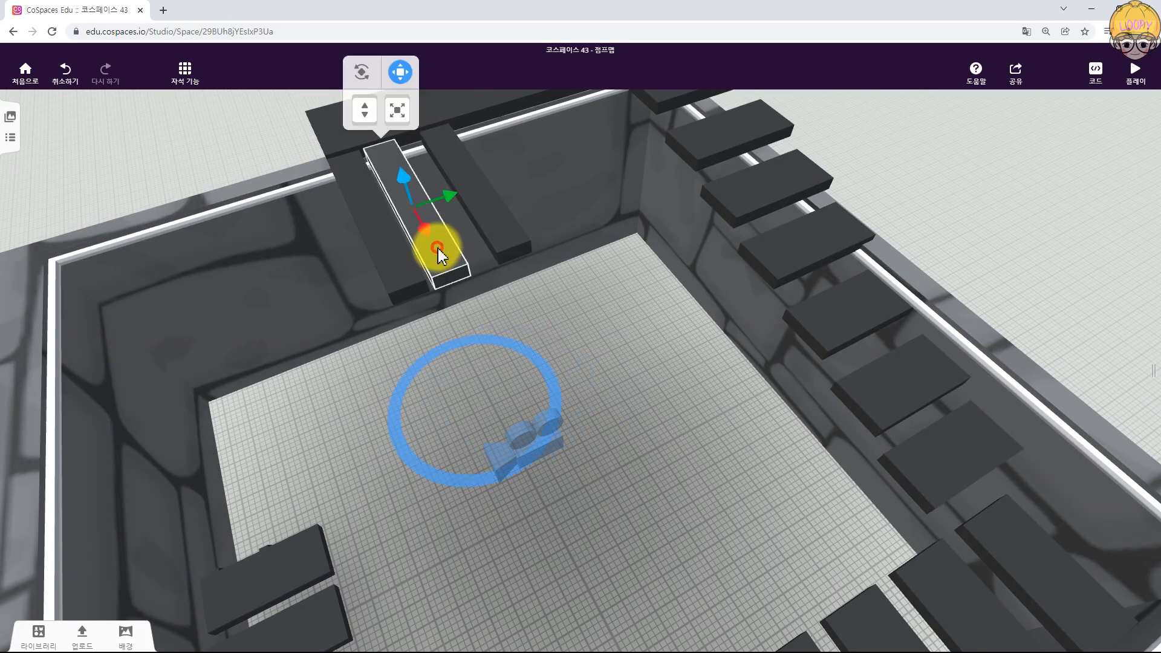
pyautogui.click(460, 192)
pyautogui.click(478, 208)
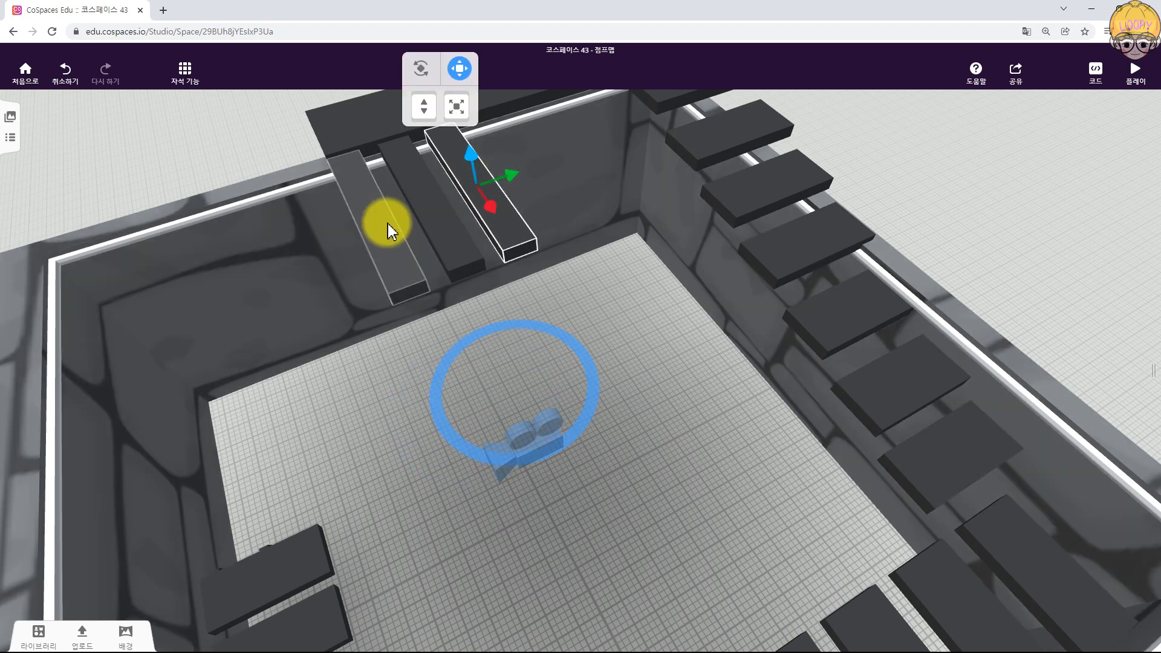
# - Color the first narrow plank yellow and lower its opacity to about 30%
pyautogui.rightClick(389, 224)
pyautogui.click(467, 205)
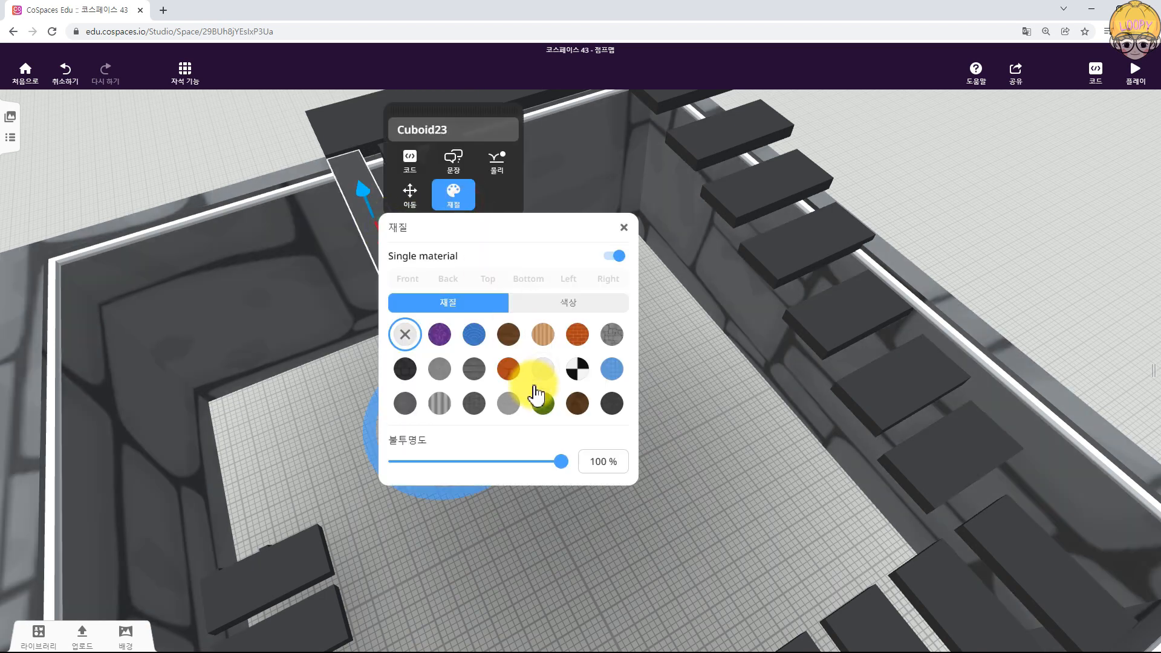
pyautogui.click(581, 303)
pyautogui.click(405, 369)
pyautogui.click(444, 499)
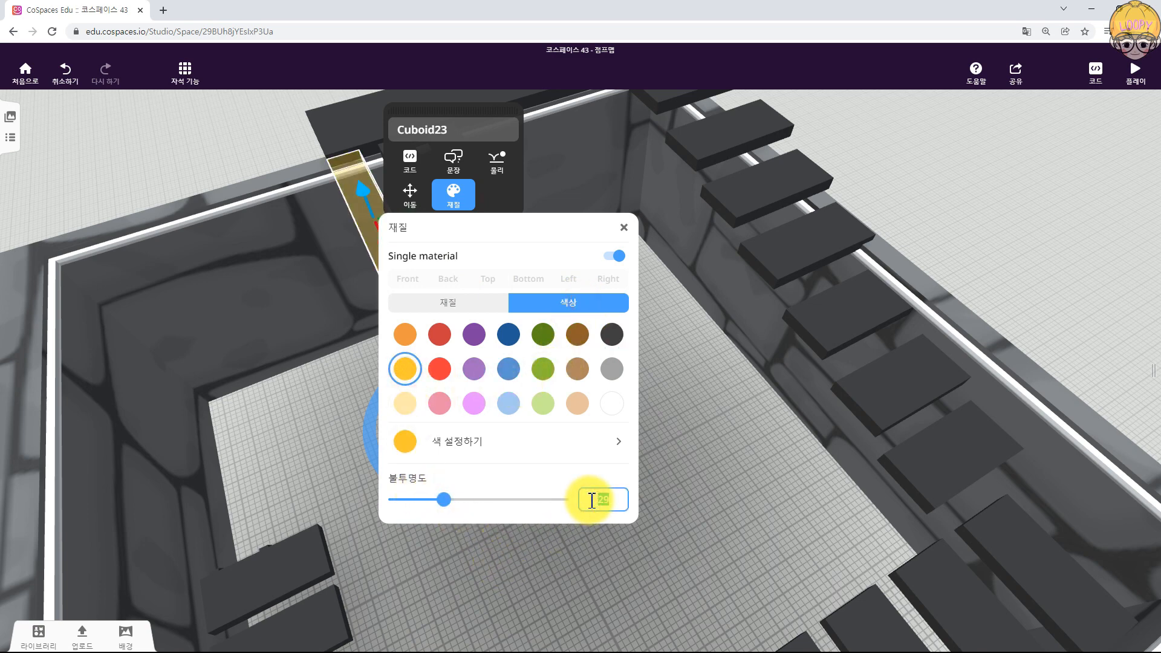
pyautogui.click(725, 487)
# - Set the middle narrow plank's opacity to 30% and color it red
pyautogui.click(475, 269)
pyautogui.rightClick(475, 270)
pyautogui.click(562, 253)
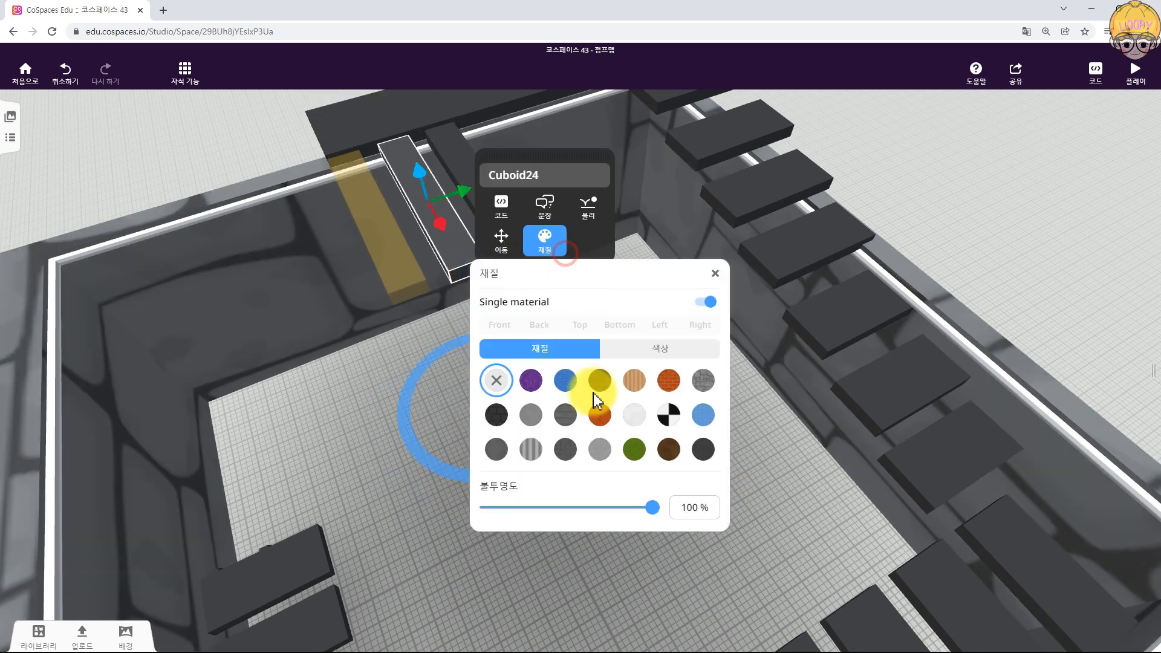
pyautogui.doubleClick(686, 511)
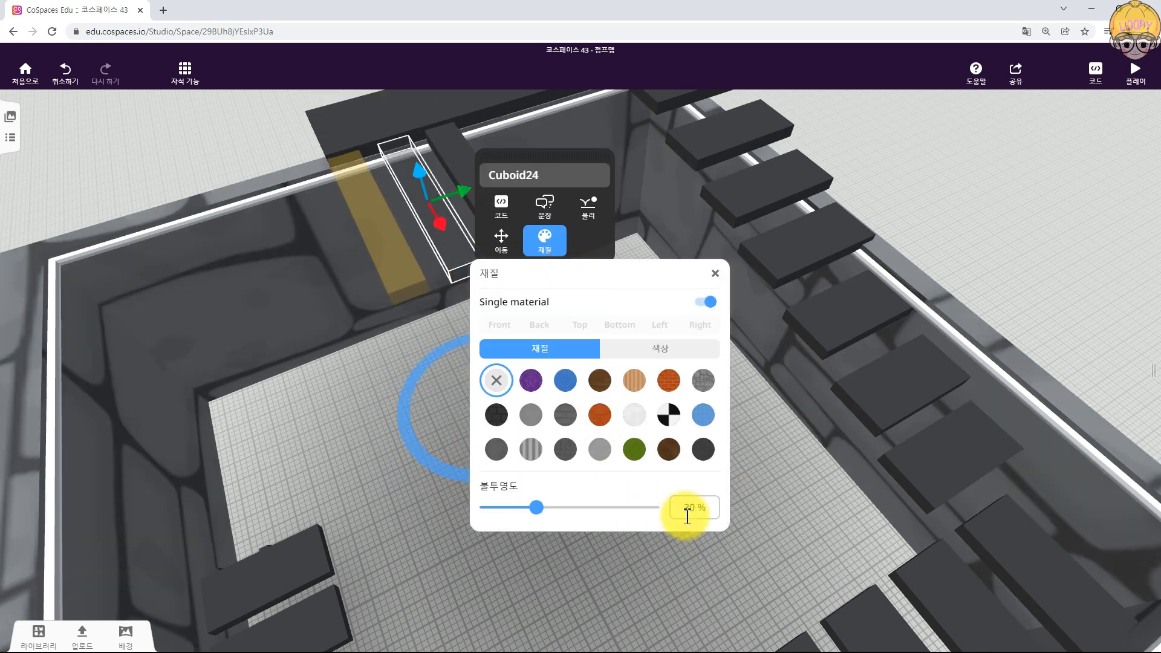
pyautogui.click(644, 348)
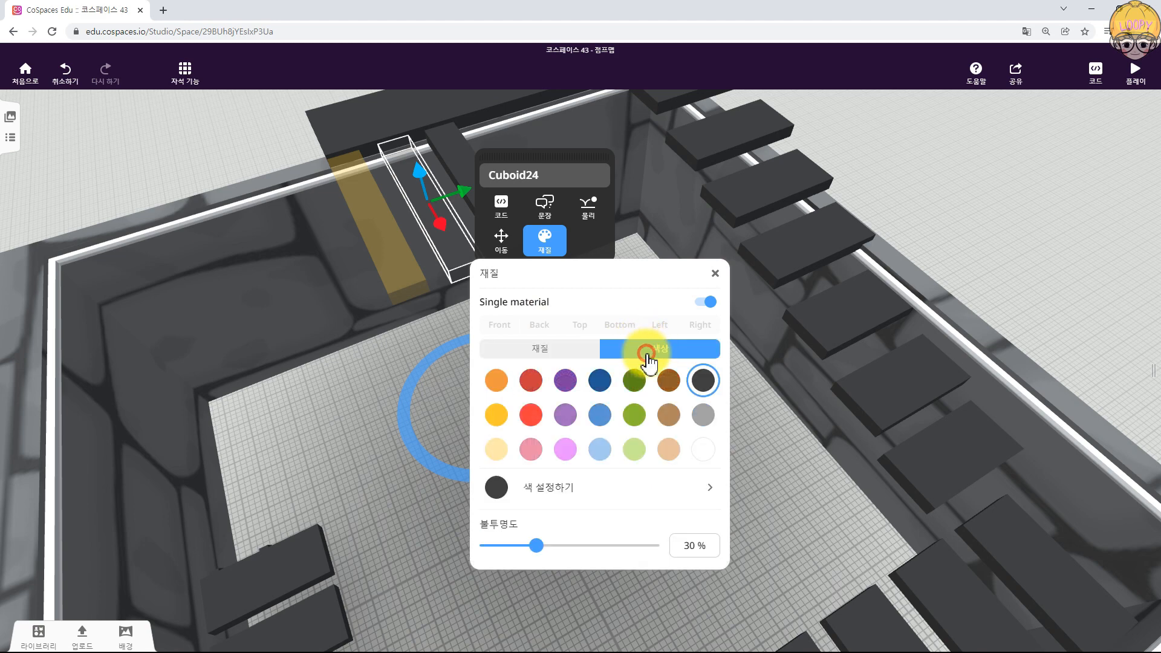
pyautogui.click(528, 423)
# - Color the third narrow plank dark blue and make it translucent like the other two
pyautogui.doubleClick(458, 143)
pyautogui.click(535, 150)
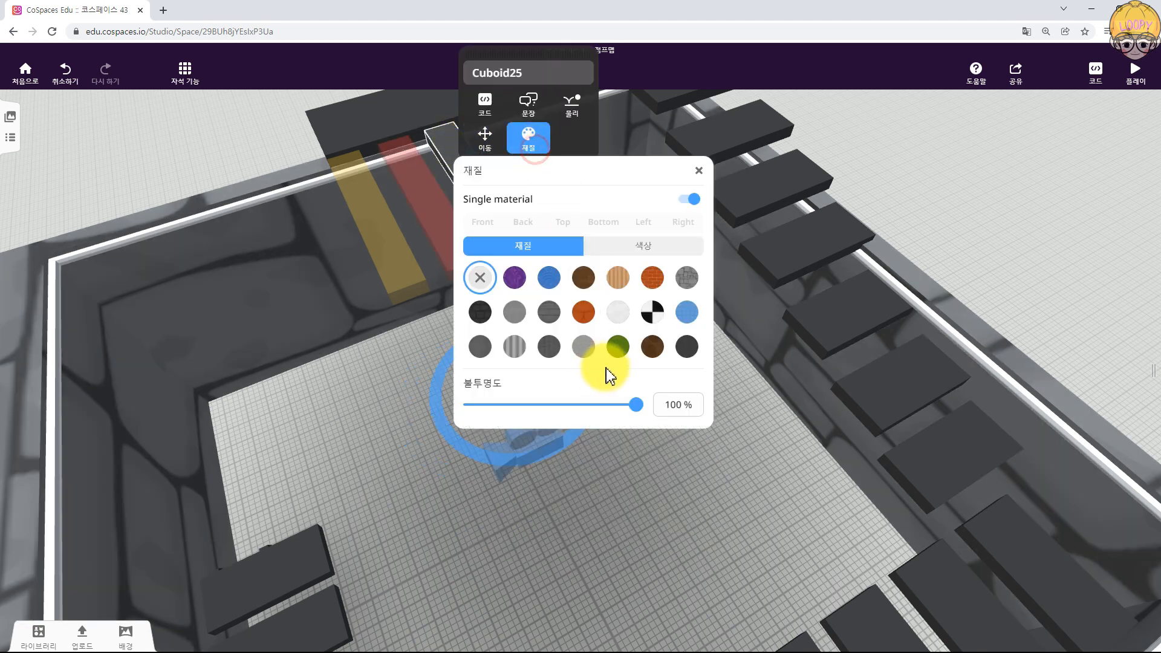
pyautogui.click(662, 245)
pyautogui.click(582, 277)
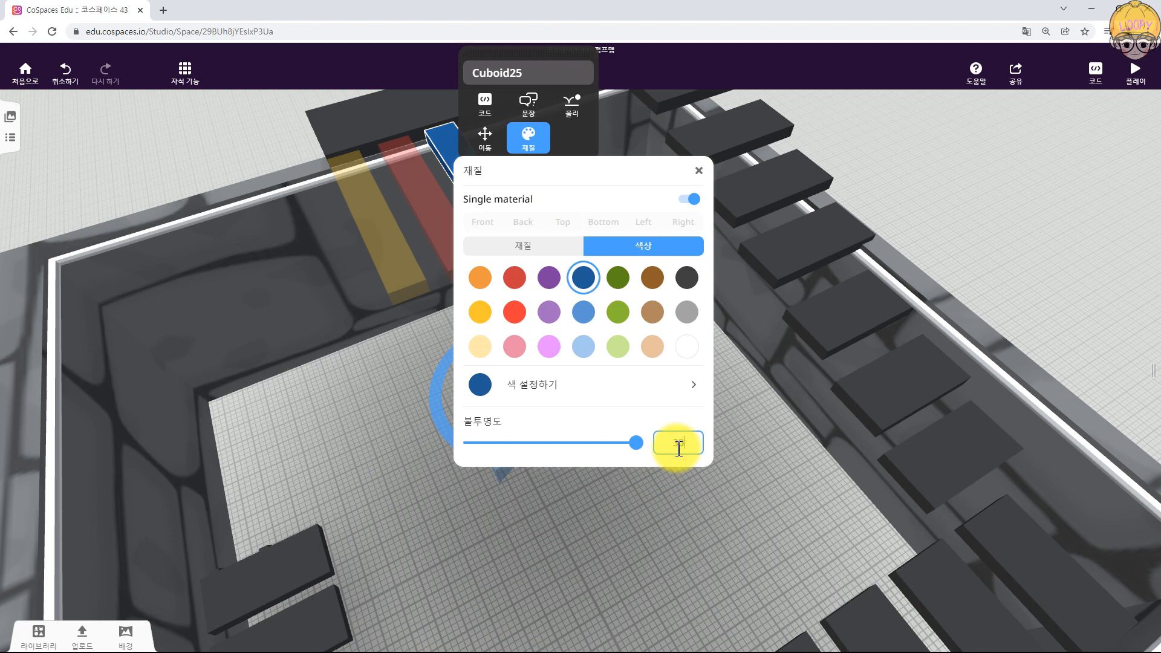
pyautogui.click(616, 525)
# - Examine the three translucent planks and the plank stair inside the tower from several angles
pyautogui.moveTo(550, 530); pyautogui.dragTo(659, 511)
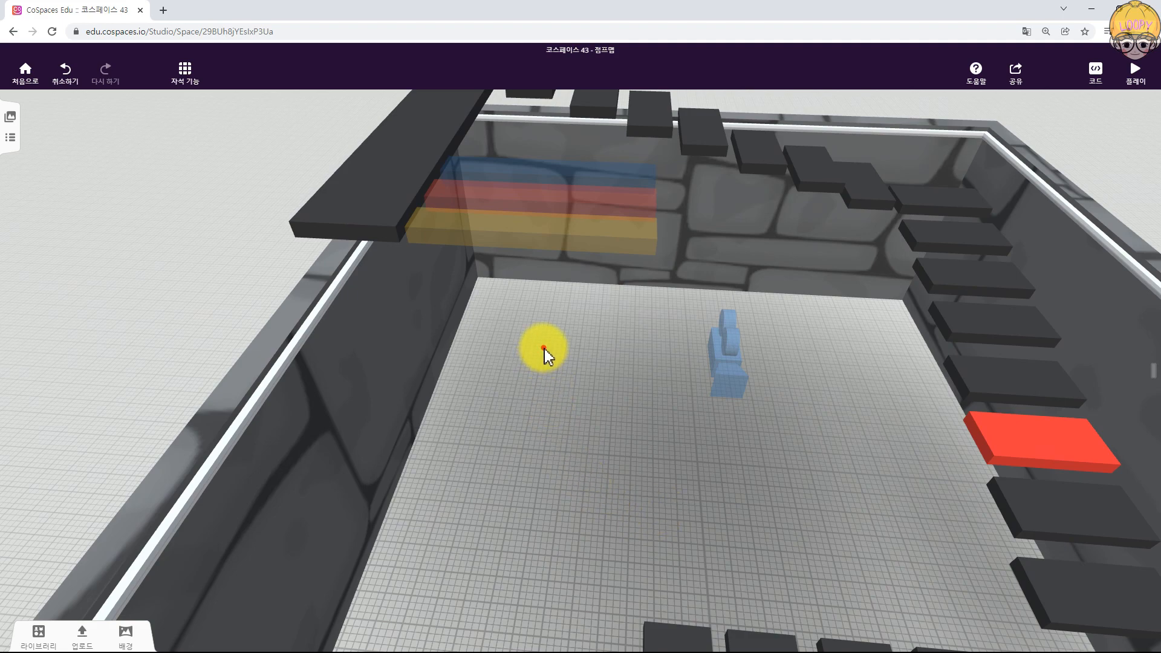
pyautogui.moveTo(544, 350); pyautogui.dragTo(500, 453)
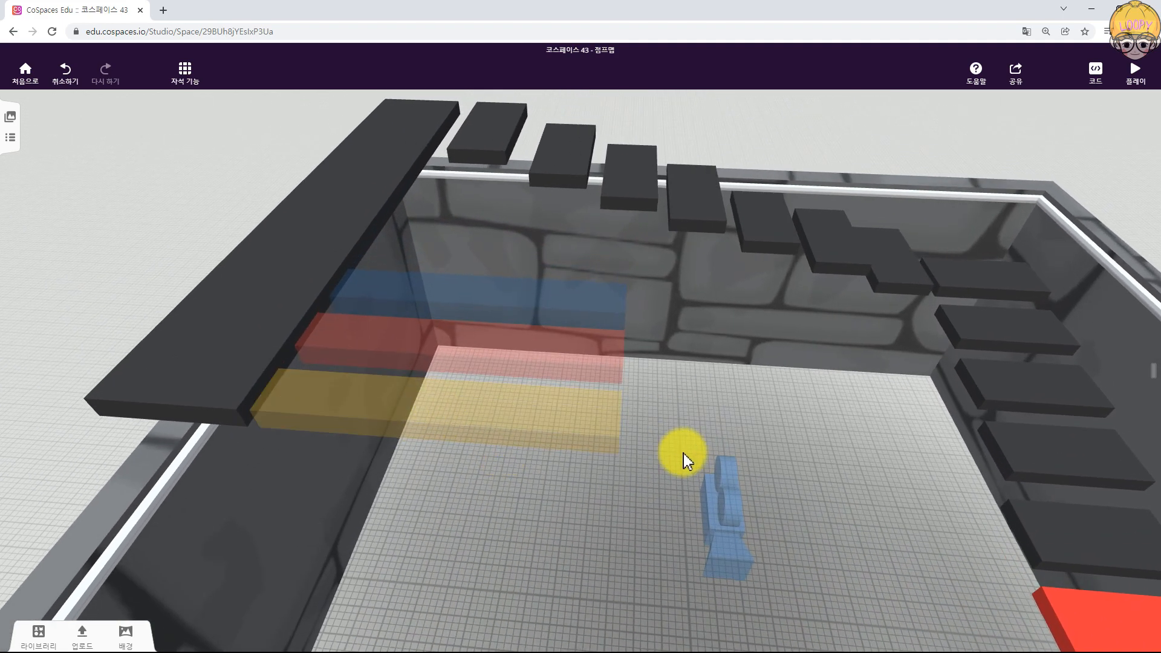
pyautogui.moveTo(684, 454); pyautogui.dragTo(715, 464)
pyautogui.scroll(-10, 738, 520)
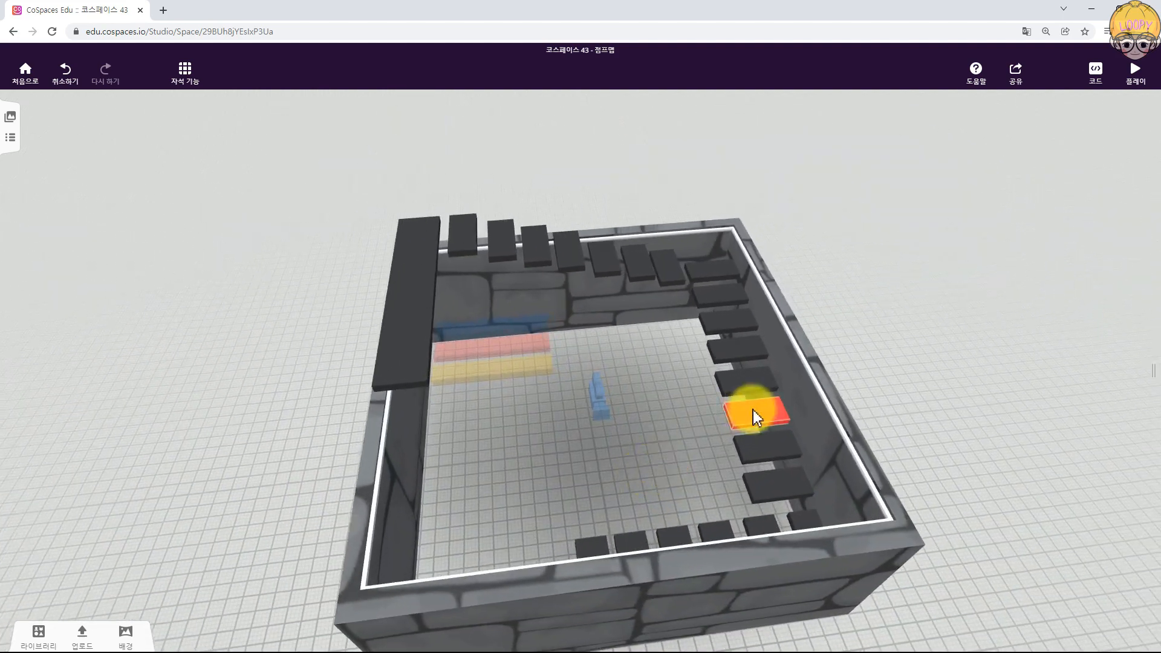
pyautogui.click(753, 409)
pyautogui.click(485, 355)
pyautogui.click(640, 365)
pyautogui.scroll(8, 630, 373)
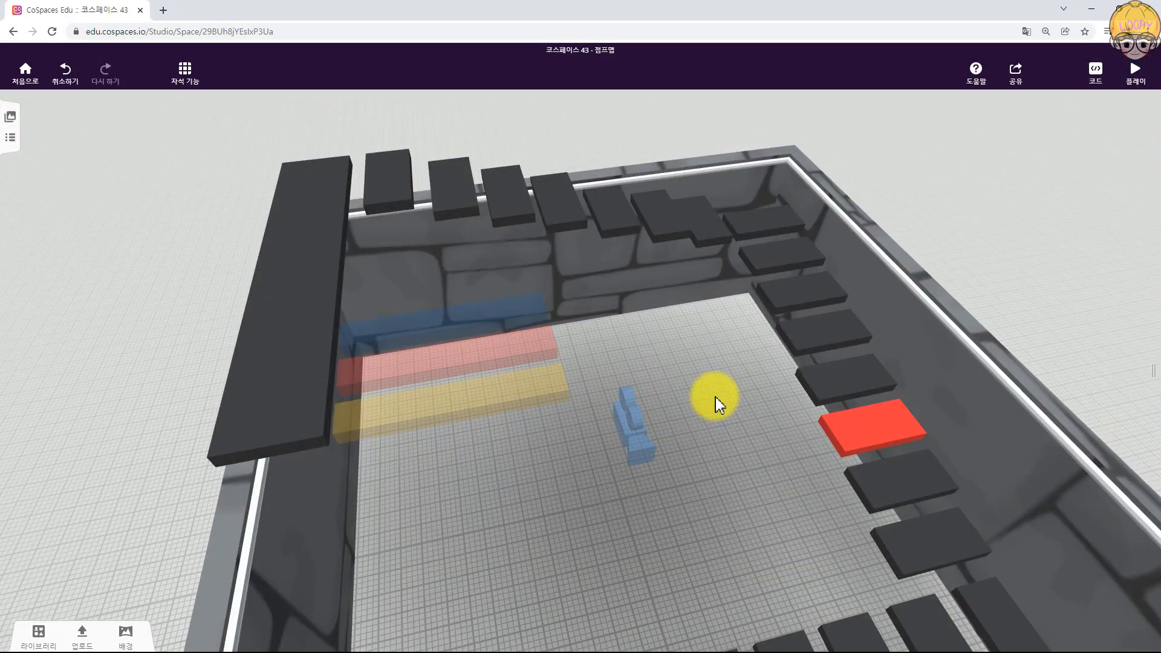
pyautogui.scroll(5, 716, 397)
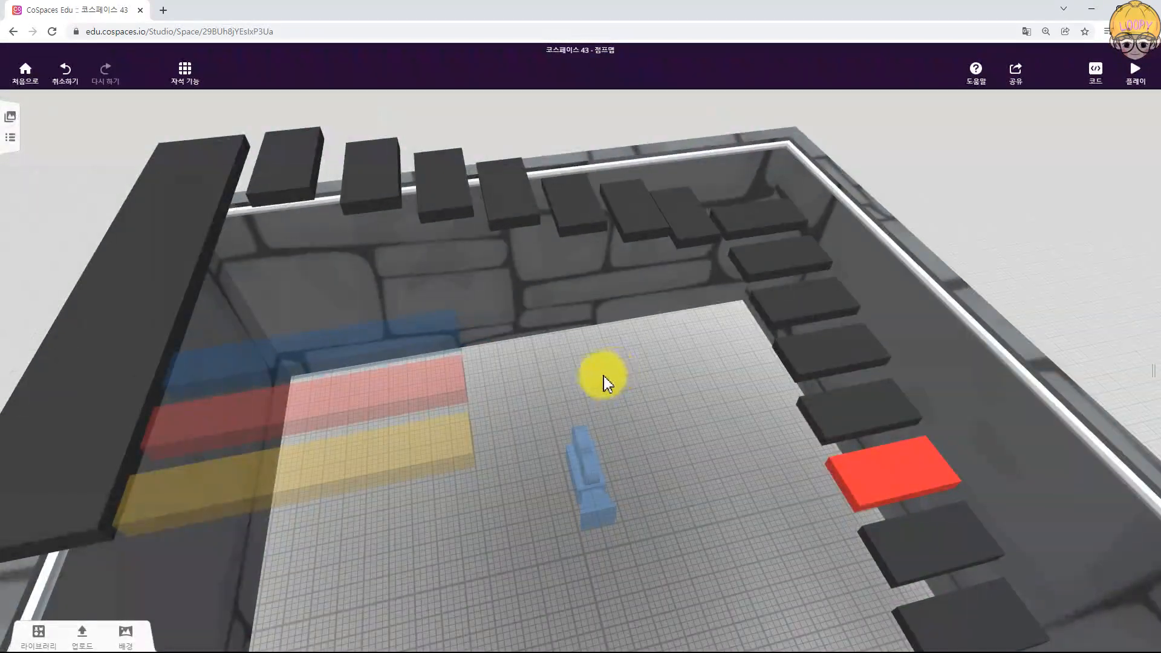
pyautogui.scroll(-3, 603, 376)
pyautogui.moveTo(674, 394); pyautogui.dragTo(621, 363)
pyautogui.scroll(3, 590, 383)
pyautogui.scroll(-1, 590, 383)
# - Add a cylinder from the library's building shapes to the tower floor, near the ends of the translucent planks
pyautogui.click(39, 638)
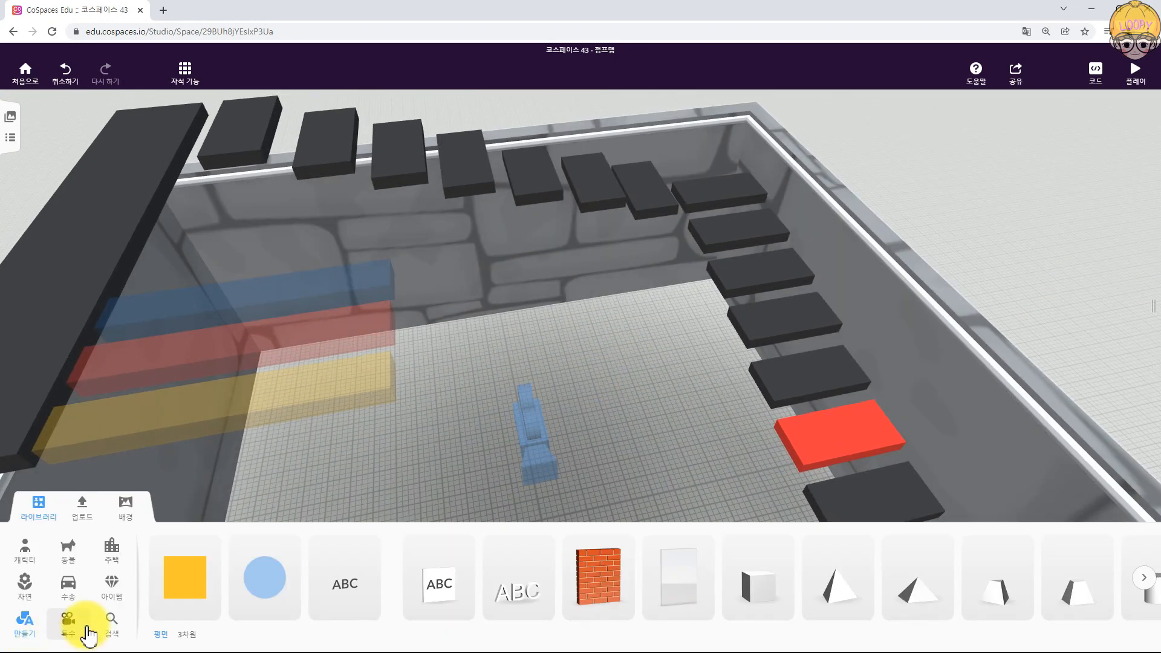
pyautogui.click(1141, 582)
pyautogui.moveTo(446, 541); pyautogui.dragTo(494, 472)
pyautogui.click(35, 515)
pyautogui.click(478, 387)
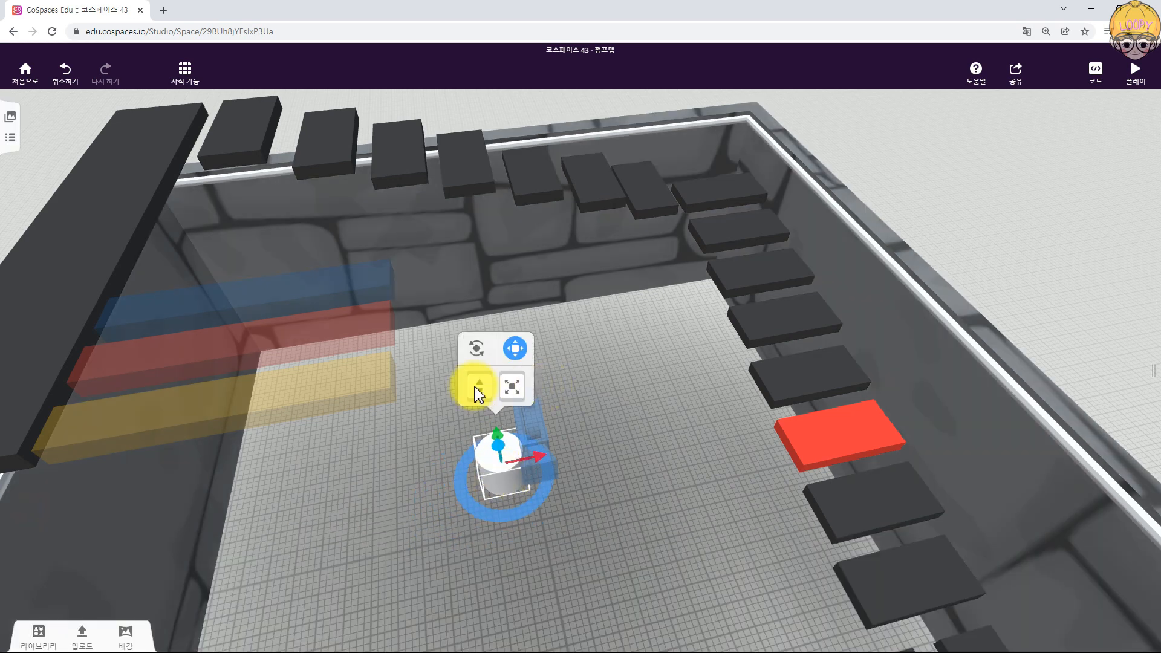
# - Stretch the cylinder upward into a tall pillar and adjust its height against the translucent planks
pyautogui.click(514, 348)
pyautogui.moveTo(497, 445); pyautogui.dragTo(472, 234)
pyautogui.moveTo(461, 188); pyautogui.dragTo(462, 188)
pyautogui.scroll(2, 635, 411)
pyautogui.moveTo(627, 416); pyautogui.dragTo(669, 432)
pyautogui.moveTo(512, 146); pyautogui.dragTo(532, 260)
pyautogui.moveTo(672, 342); pyautogui.dragTo(636, 389)
# - Move the camera clear of the pillar and reposition the pillar beyond the ends of the translucent planks
pyautogui.click(436, 244)
pyautogui.moveTo(456, 481); pyautogui.dragTo(547, 500)
pyautogui.moveTo(707, 533)
pyautogui.mouseDown()
pyautogui.moveTo(695, 427)
pyautogui.moveTo(931, 561)
pyautogui.moveTo(772, 574)
pyautogui.moveTo(629, 433)
pyautogui.moveTo(604, 469)
pyautogui.moveTo(592, 541)
pyautogui.moveTo(629, 552)
pyautogui.moveTo(630, 568)
pyautogui.moveTo(691, 539)
pyautogui.moveTo(647, 520)
pyautogui.moveTo(642, 451)
pyautogui.moveTo(653, 469)
pyautogui.mouseUp()
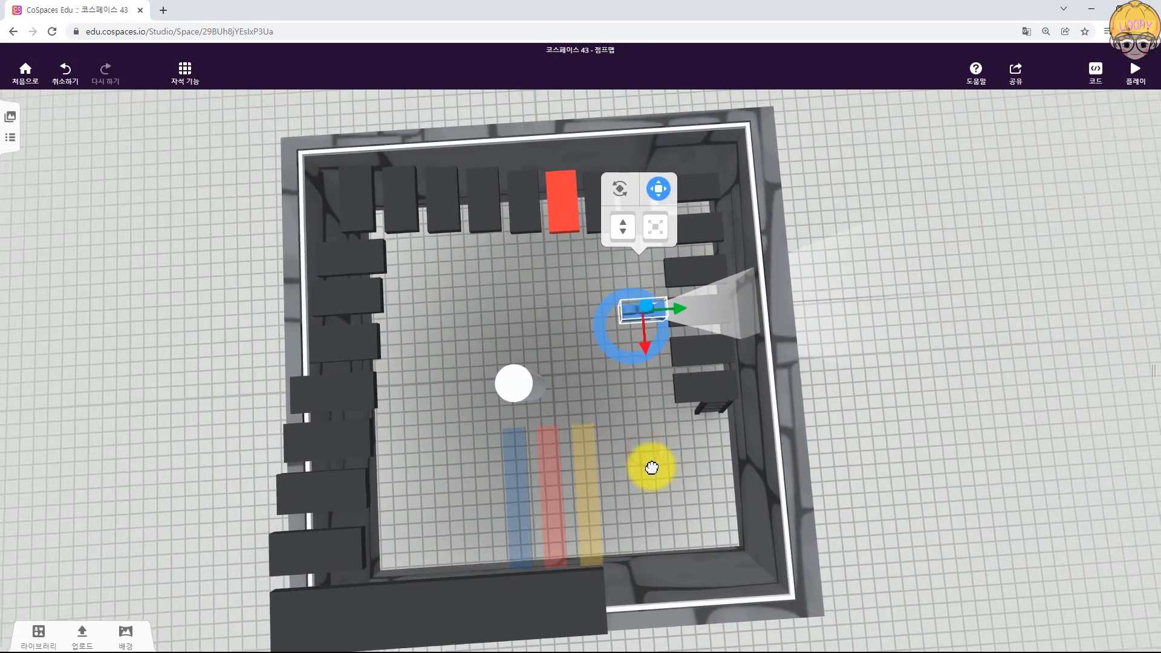
pyautogui.click(516, 387)
pyautogui.moveTo(487, 390); pyautogui.dragTo(517, 391)
pyautogui.moveTo(686, 500); pyautogui.dragTo(379, 223)
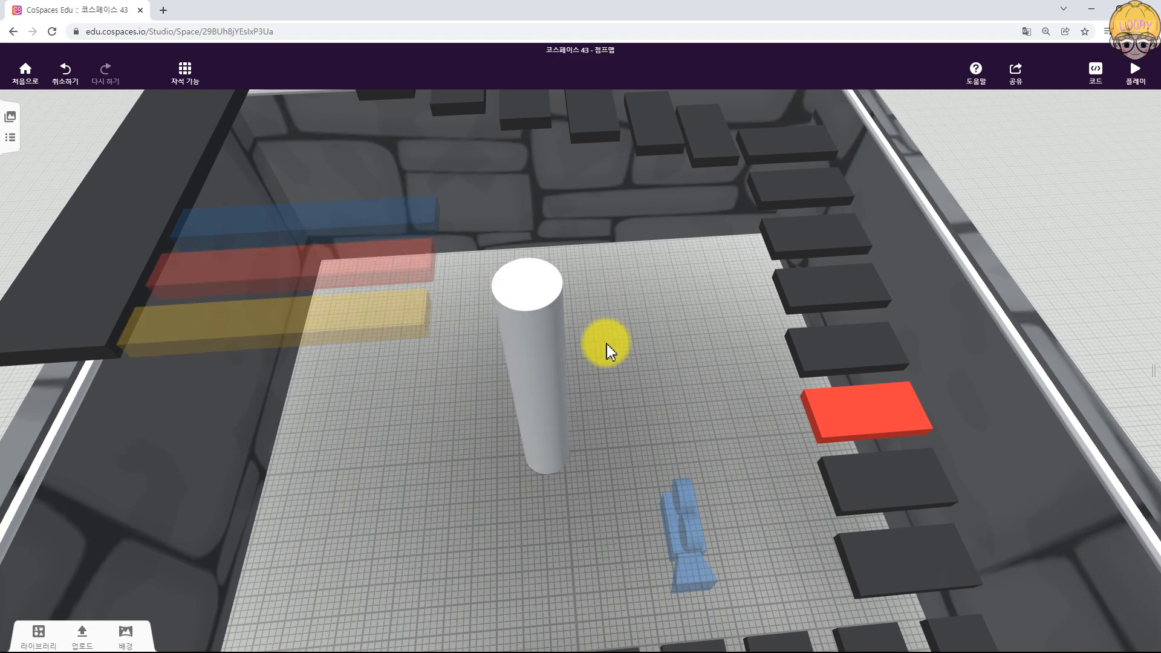
# - Fine-tune the white pillar's height relative to the translucent planks
pyautogui.scroll(5, 607, 343)
pyautogui.scroll(-6, 618, 367)
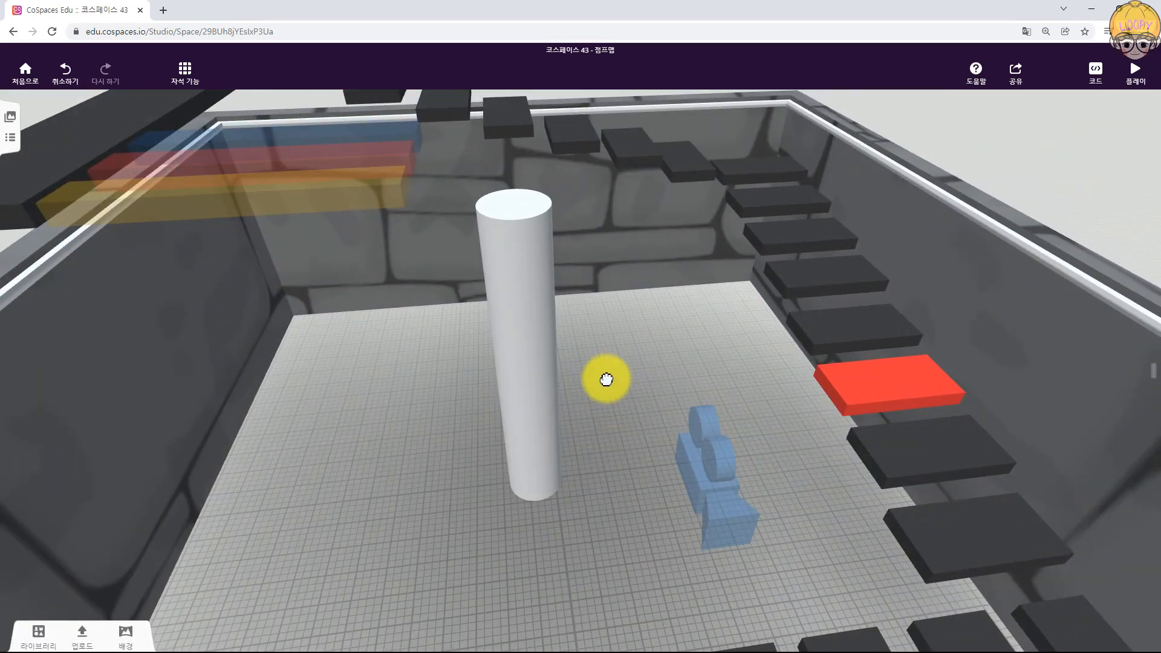
pyautogui.click(513, 215)
pyautogui.click(533, 130)
pyautogui.moveTo(511, 180); pyautogui.dragTo(514, 147)
pyautogui.moveTo(578, 191); pyautogui.dragTo(632, 313)
pyautogui.click(536, 317)
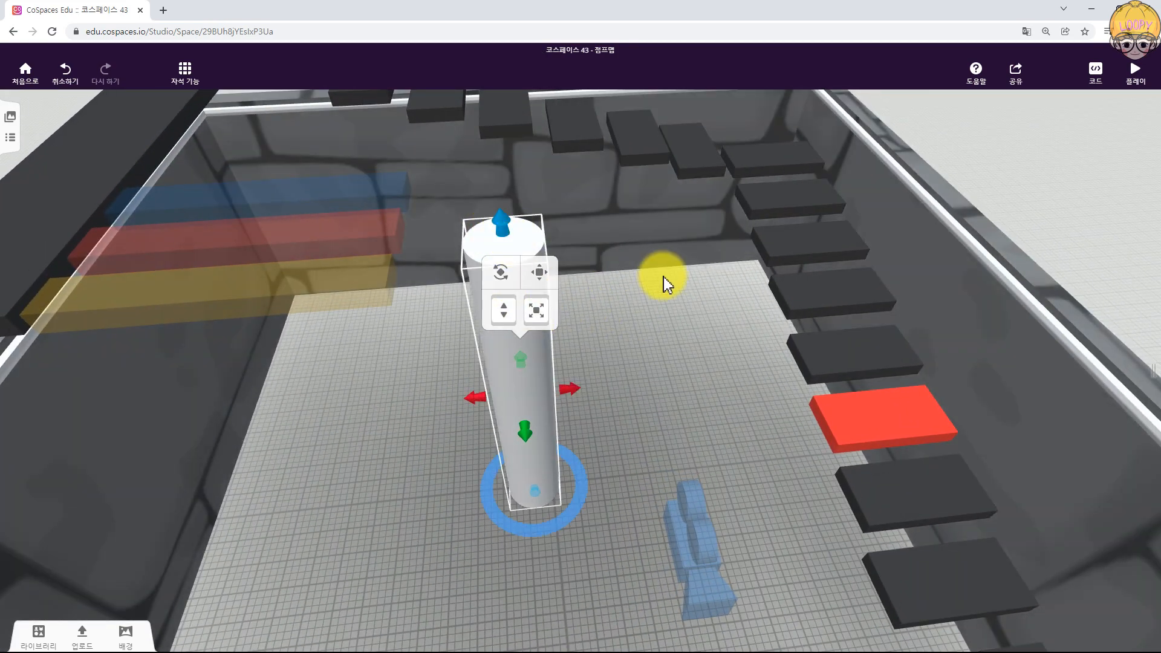
pyautogui.click(662, 277)
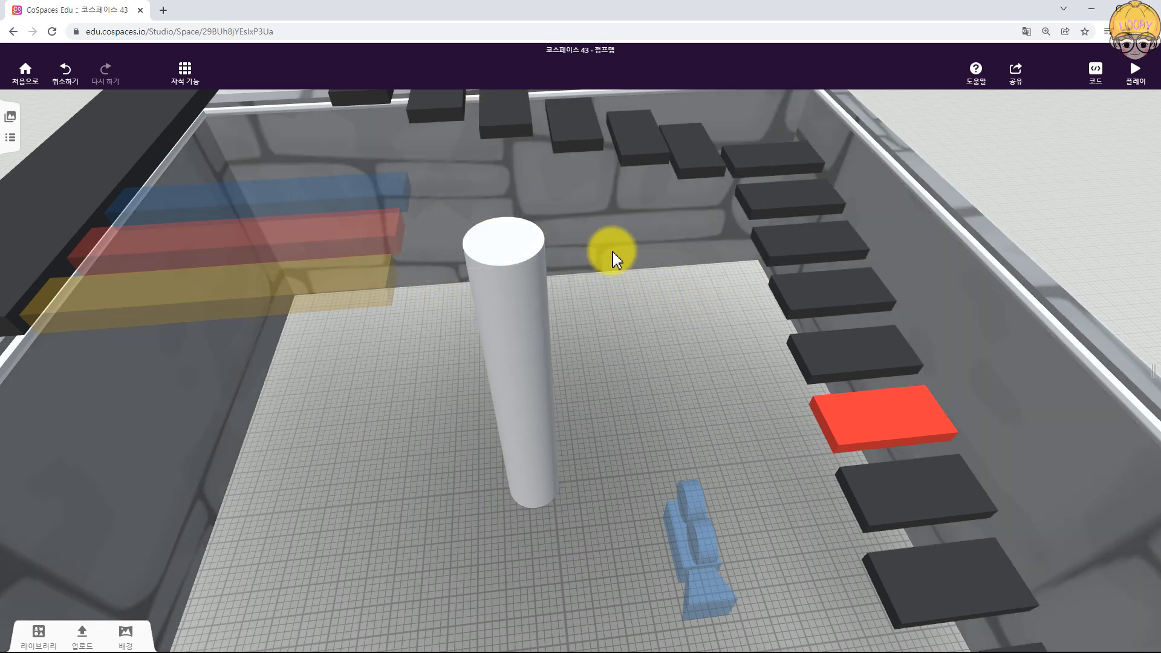
# - Slim the pillar down to a thin pole and adjust the height of its top
pyautogui.click(520, 337)
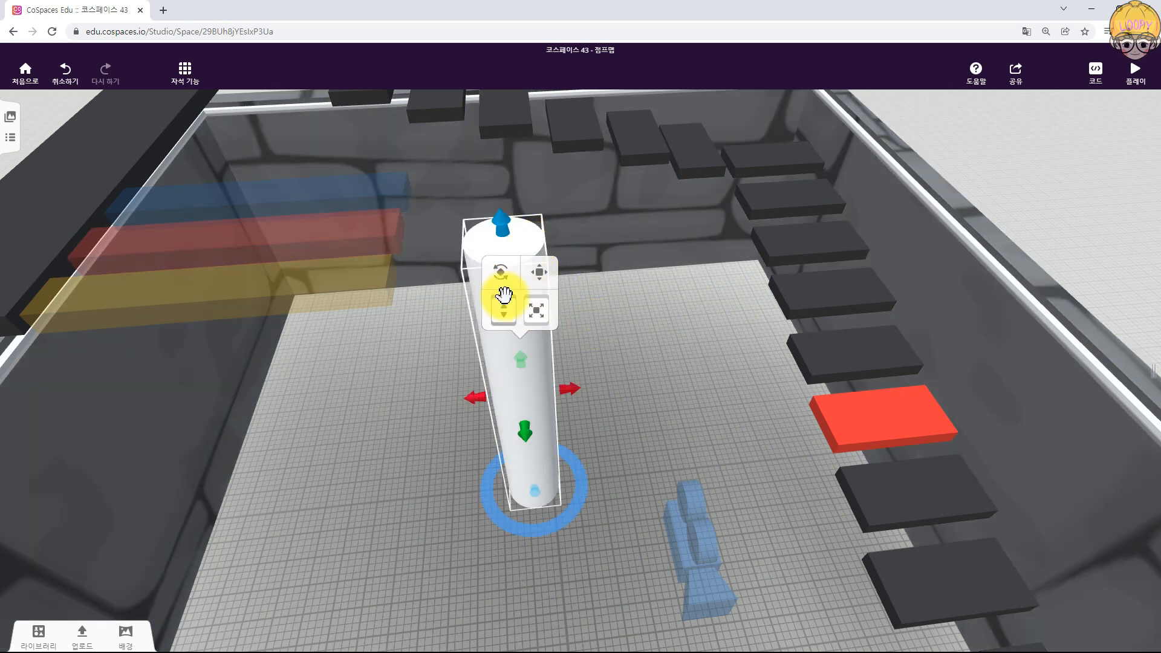
pyautogui.moveTo(529, 330); pyautogui.dragTo(529, 287)
pyautogui.moveTo(514, 220); pyautogui.dragTo(513, 217)
pyautogui.moveTo(614, 382); pyautogui.dragTo(615, 353)
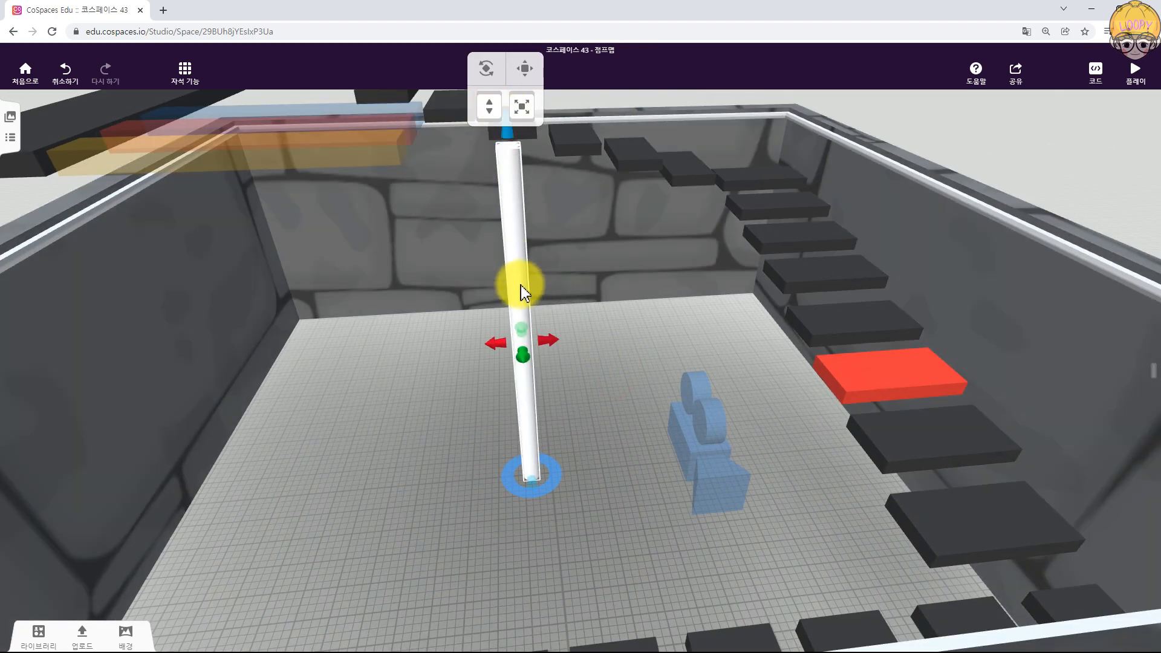
pyautogui.scroll(-1, 521, 285)
pyautogui.click(517, 150)
pyautogui.moveTo(644, 387); pyautogui.dragTo(643, 421)
pyautogui.click(643, 421)
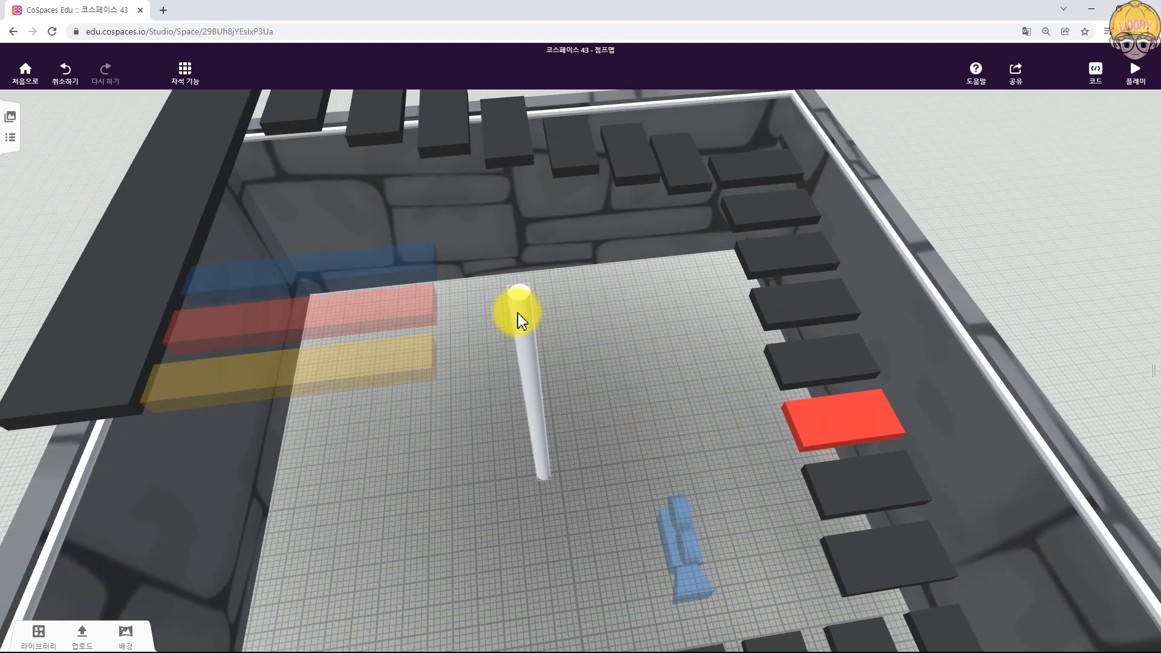
# - Copy a dark plank from the far wall toward the pole and attach the copy to the pole's top
pyautogui.click(498, 121)
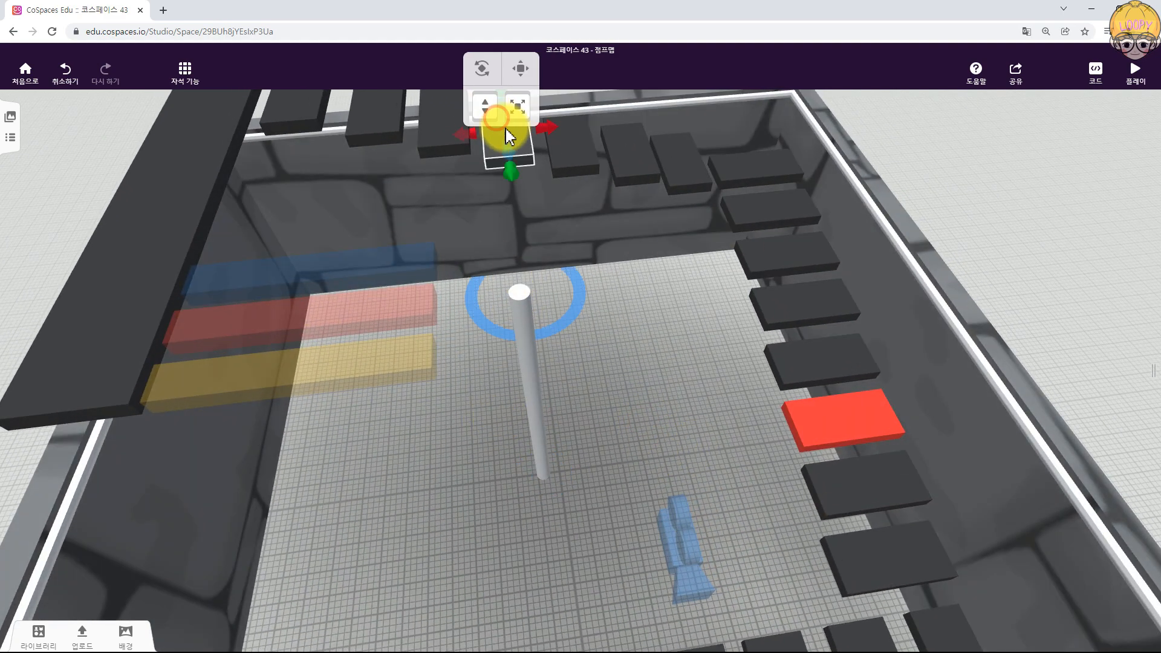
pyautogui.scroll(-3, 503, 176)
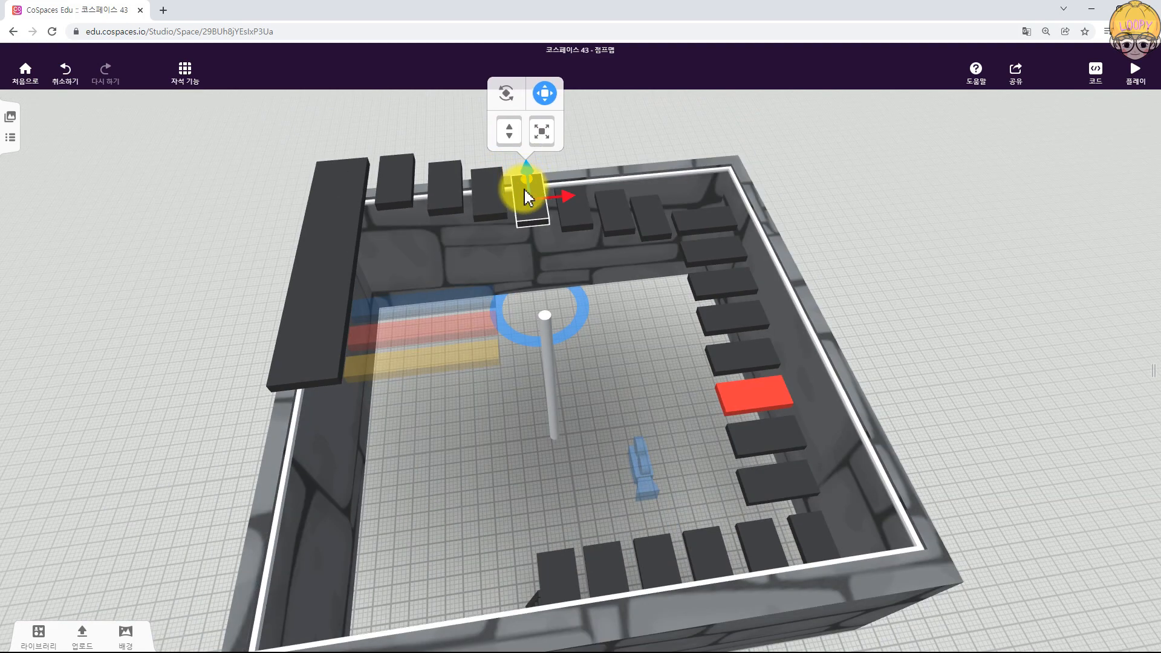
pyautogui.moveTo(524, 202); pyautogui.dragTo(542, 273)
pyautogui.scroll(5, 583, 337)
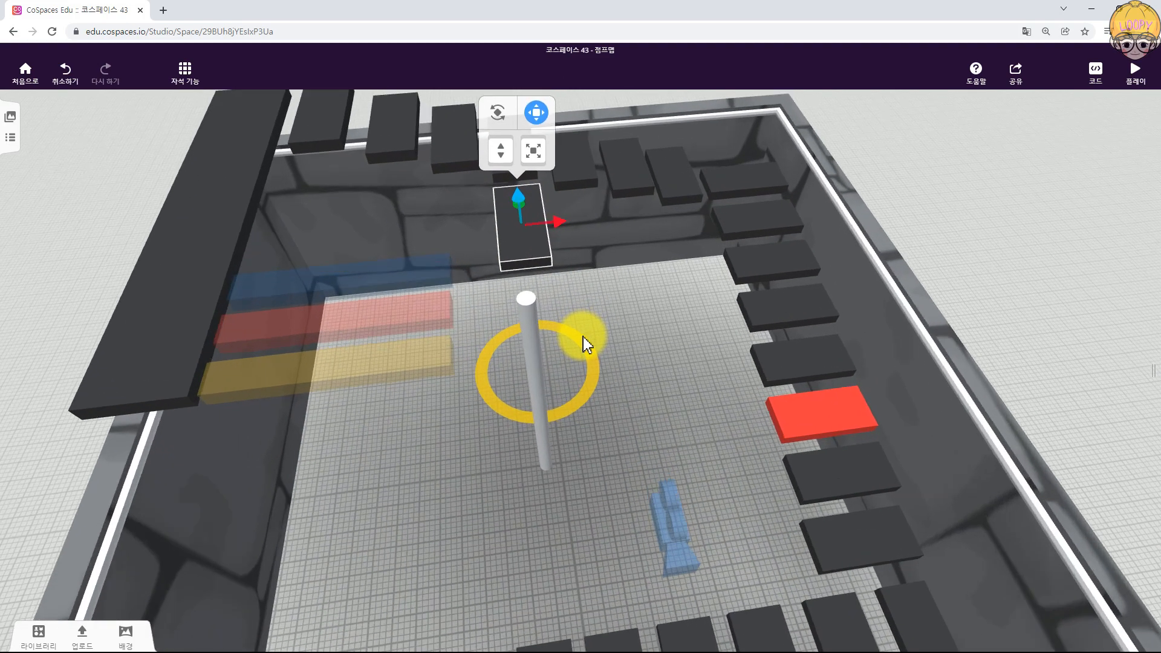
pyautogui.click(521, 229)
pyautogui.click(555, 241)
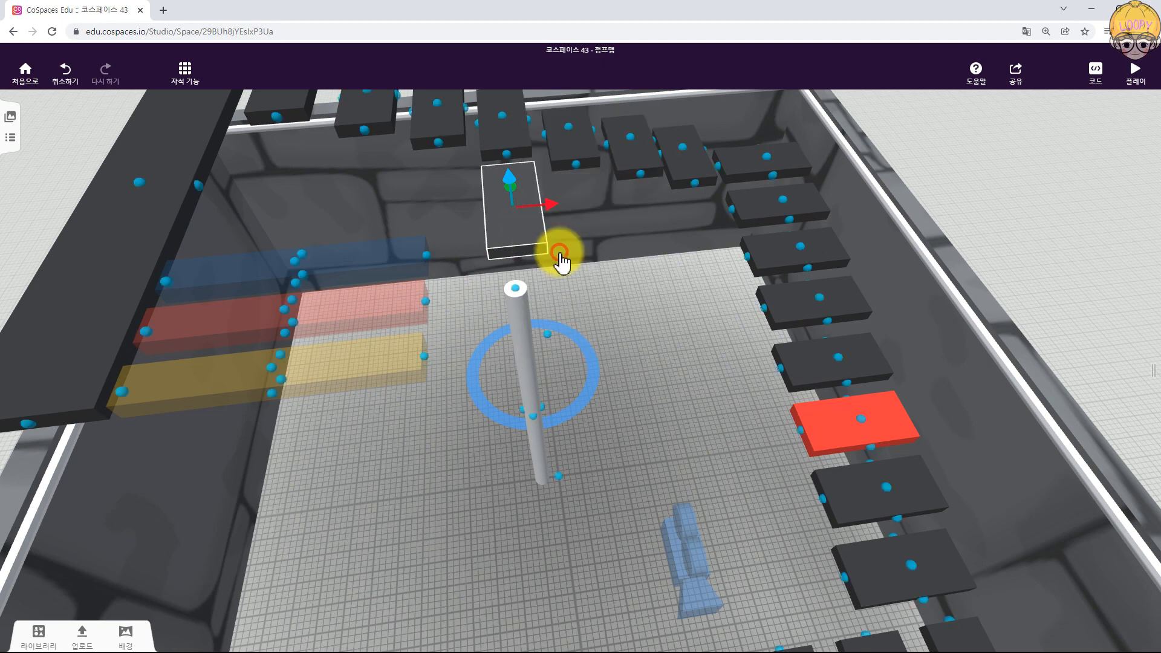
pyautogui.click(514, 296)
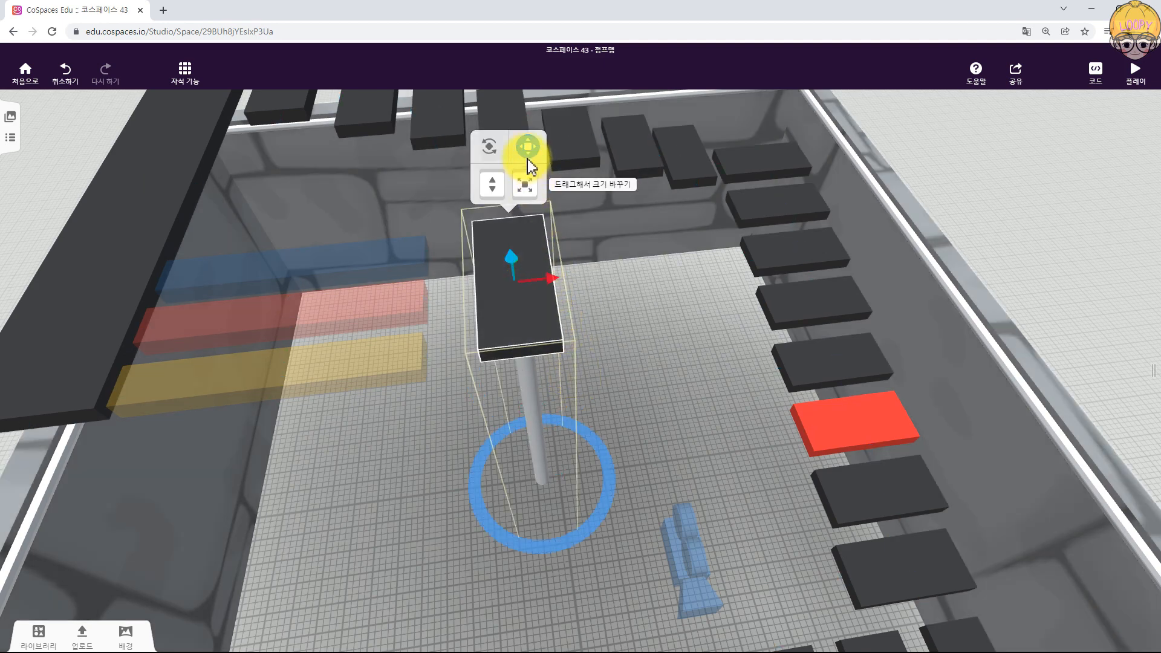
# - Narrow the dark plank on top of the pole from both long sides and slightly adjust its far end
pyautogui.click(526, 150)
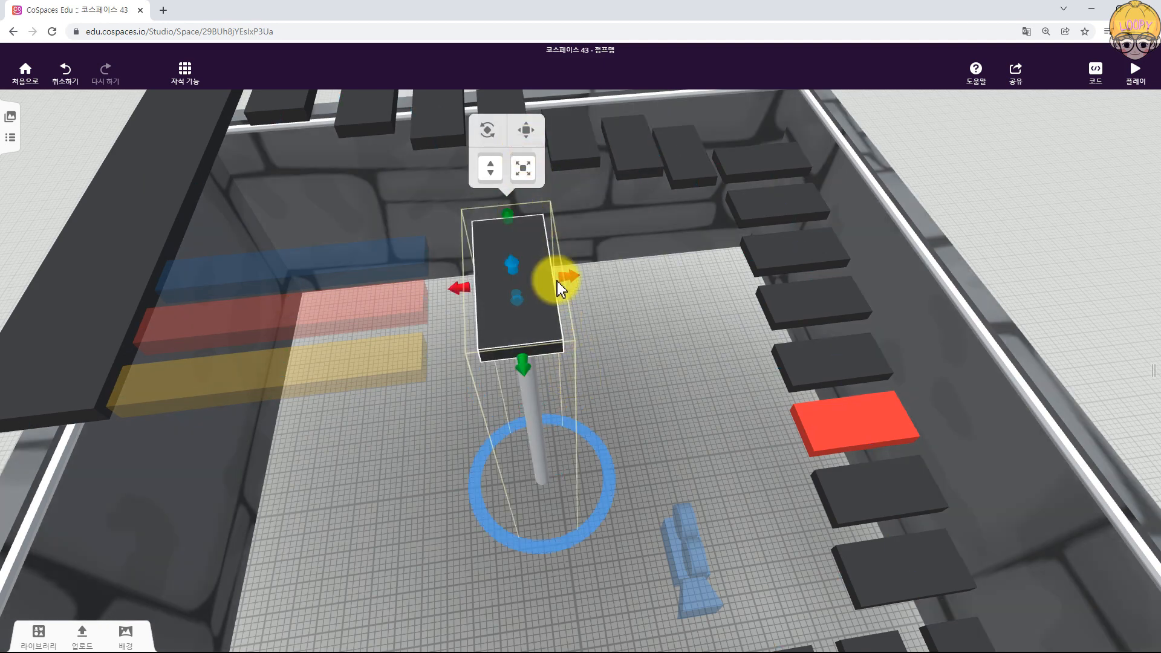
pyautogui.moveTo(567, 275); pyautogui.dragTo(547, 281)
pyautogui.moveTo(452, 289); pyautogui.dragTo(474, 289)
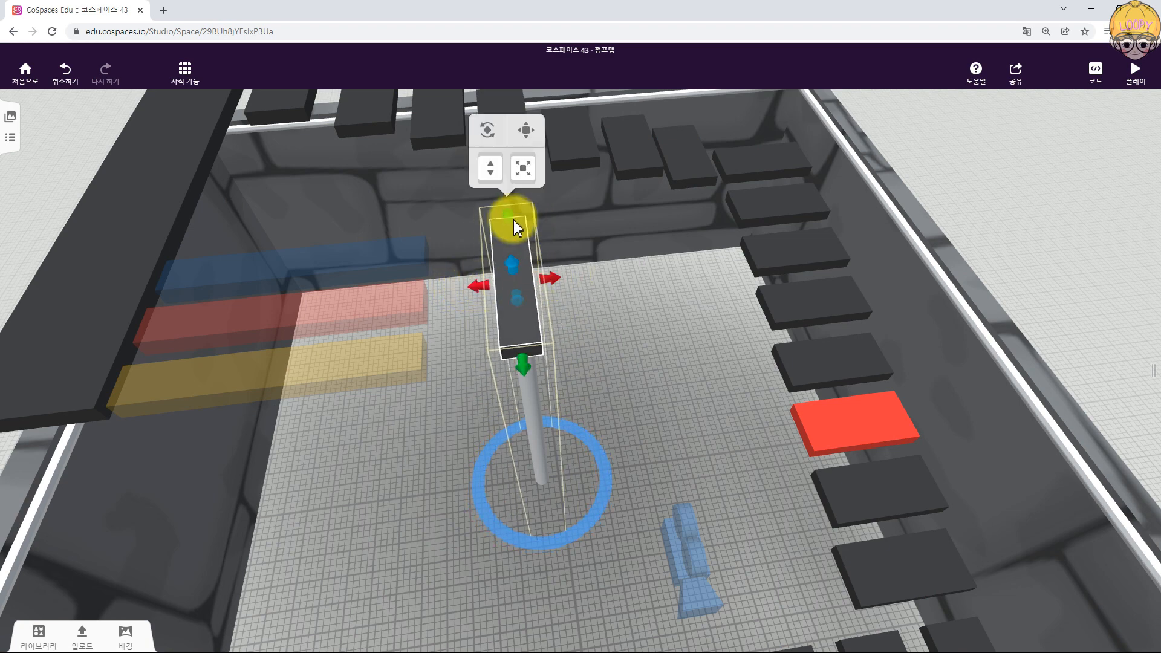
pyautogui.moveTo(508, 216)
pyautogui.mouseDown()
pyautogui.moveTo(516, 229)
pyautogui.moveTo(514, 213)
pyautogui.mouseUp()
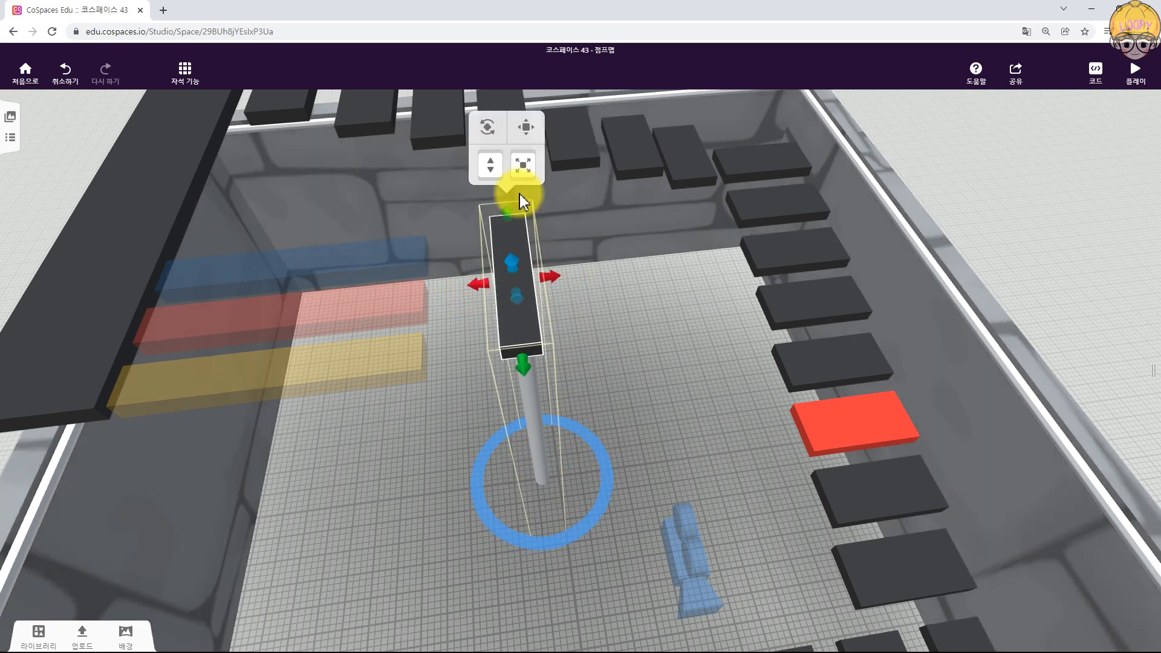
pyautogui.click(526, 128)
pyautogui.moveTo(658, 340); pyautogui.dragTo(473, 164)
pyautogui.moveTo(462, 491); pyautogui.dragTo(518, 350)
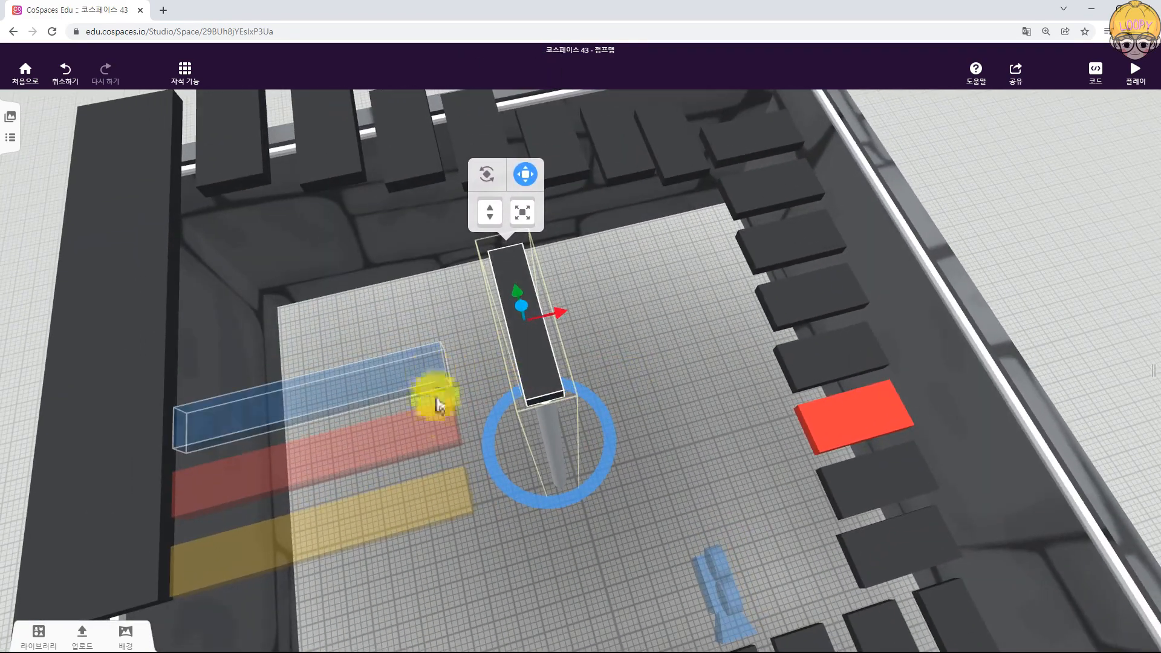
# - Resize the plank on the pole so it extends toward the ends of the translucent planks, and widen it slightly
pyautogui.click(522, 209)
pyautogui.moveTo(500, 249); pyautogui.dragTo(436, 420)
pyautogui.moveTo(700, 461); pyautogui.dragTo(705, 427)
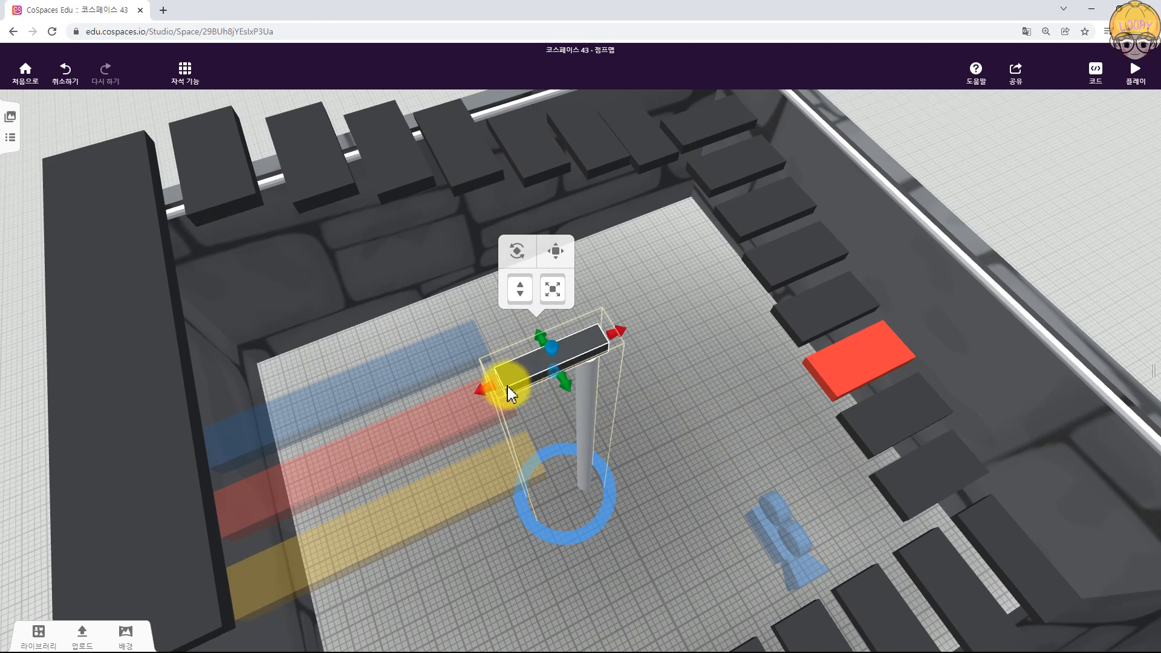
pyautogui.moveTo(490, 390); pyautogui.dragTo(488, 392)
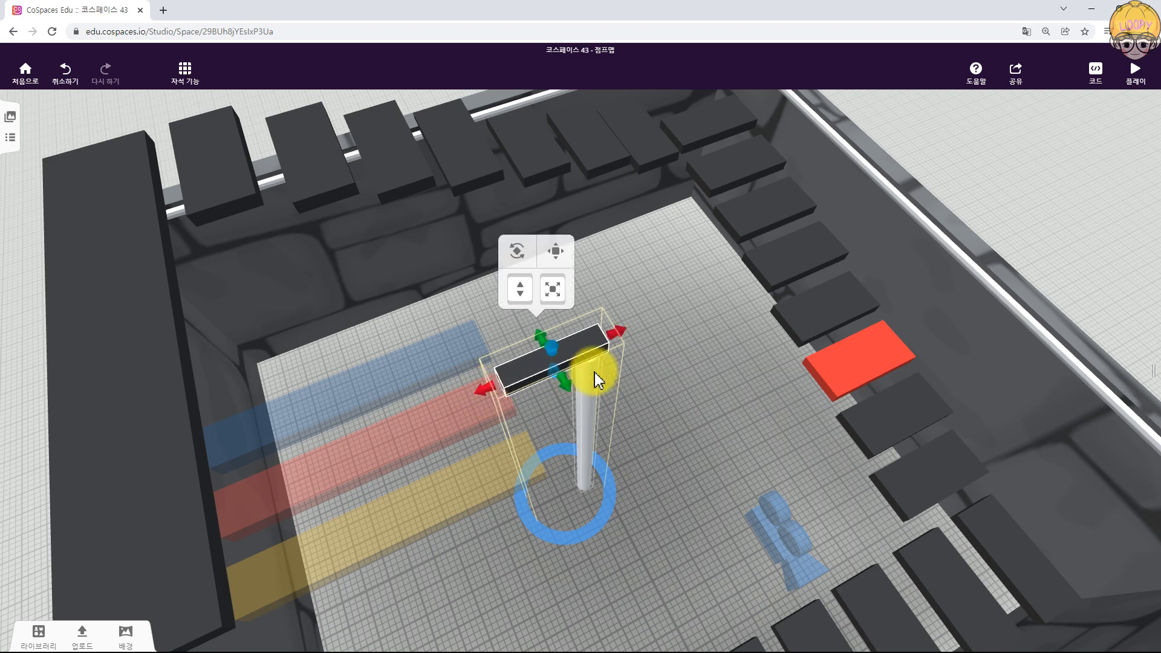
pyautogui.moveTo(564, 386); pyautogui.dragTo(578, 404)
pyautogui.moveTo(547, 342); pyautogui.dragTo(542, 334)
pyautogui.moveTo(734, 469); pyautogui.dragTo(648, 368)
pyautogui.scroll(5, 661, 375)
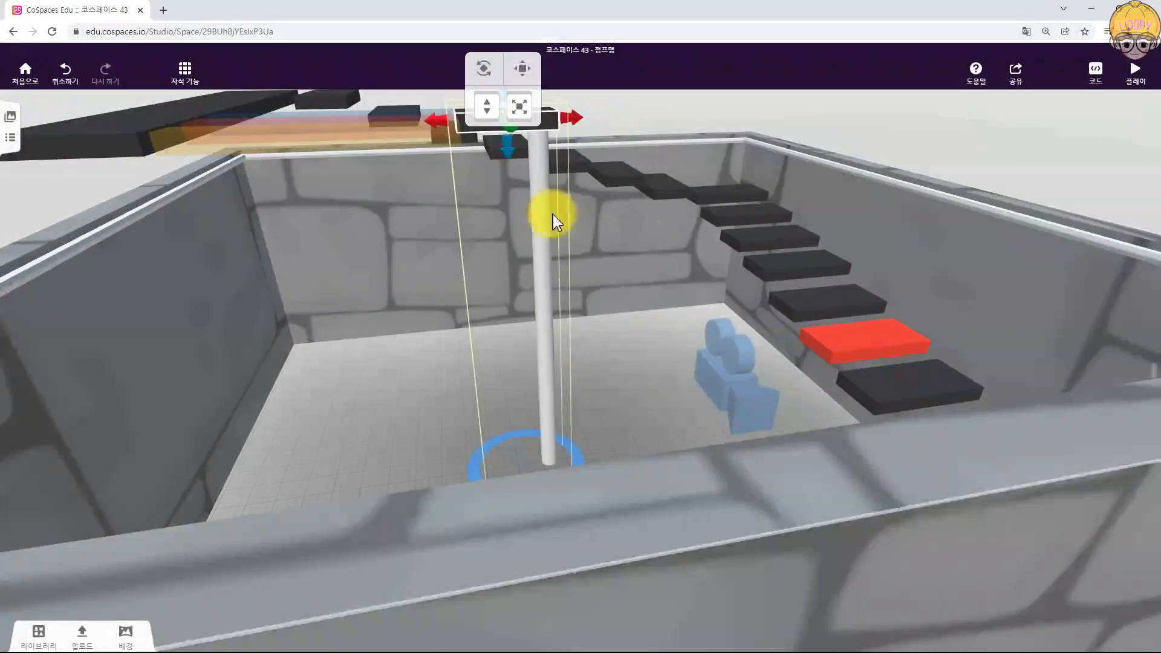
# - Color the cylinder pole dark gray
pyautogui.moveTo(553, 215); pyautogui.dragTo(560, 332)
pyautogui.scroll(2, 544, 337)
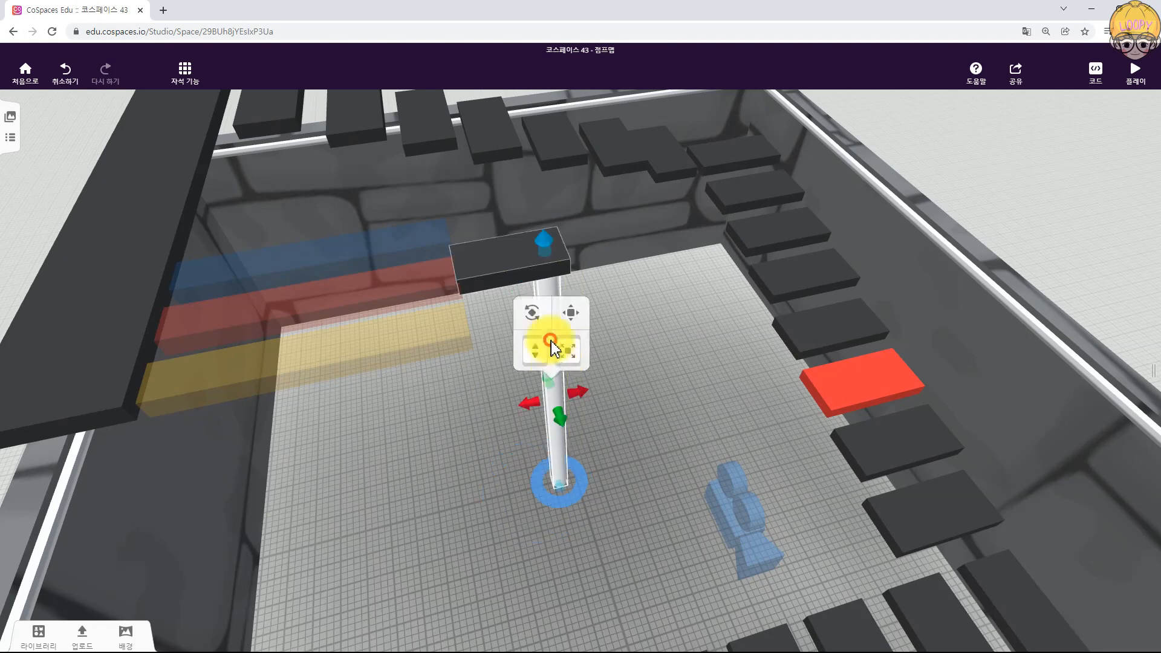
pyautogui.rightClick(550, 341)
pyautogui.click(621, 312)
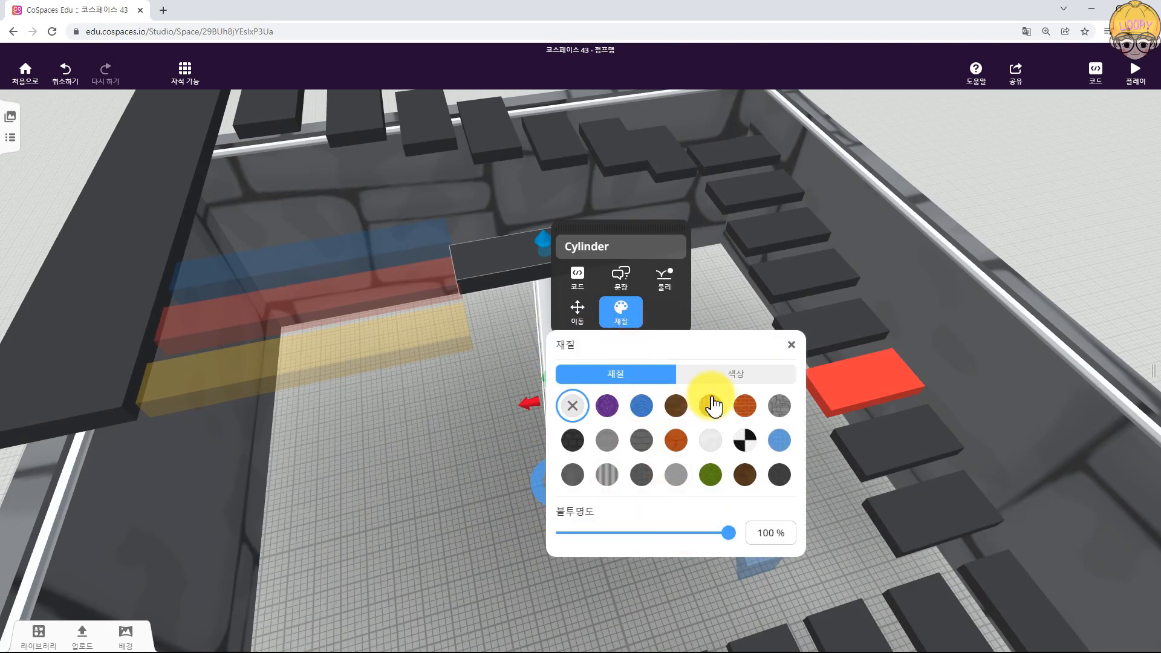
pyautogui.click(724, 374)
pyautogui.click(776, 413)
pyautogui.click(445, 506)
pyautogui.moveTo(445, 506); pyautogui.dragTo(489, 432)
# - Color both the pole and the plank on its top golden yellow
pyautogui.click(538, 332)
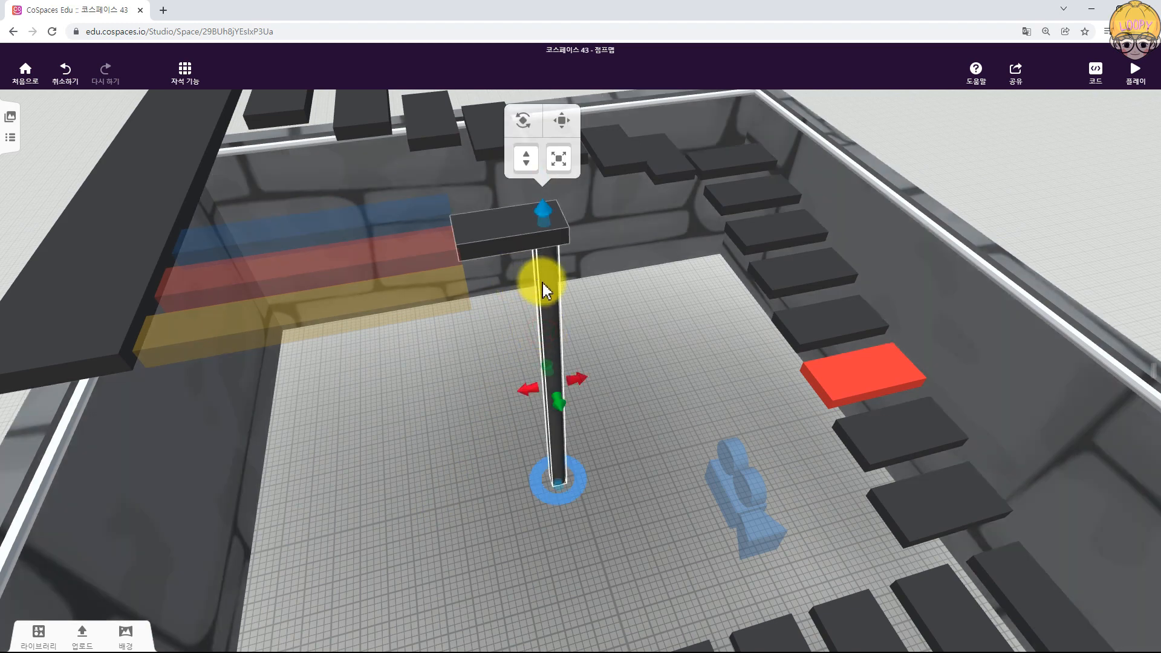
pyautogui.click(542, 283)
pyautogui.click(608, 253)
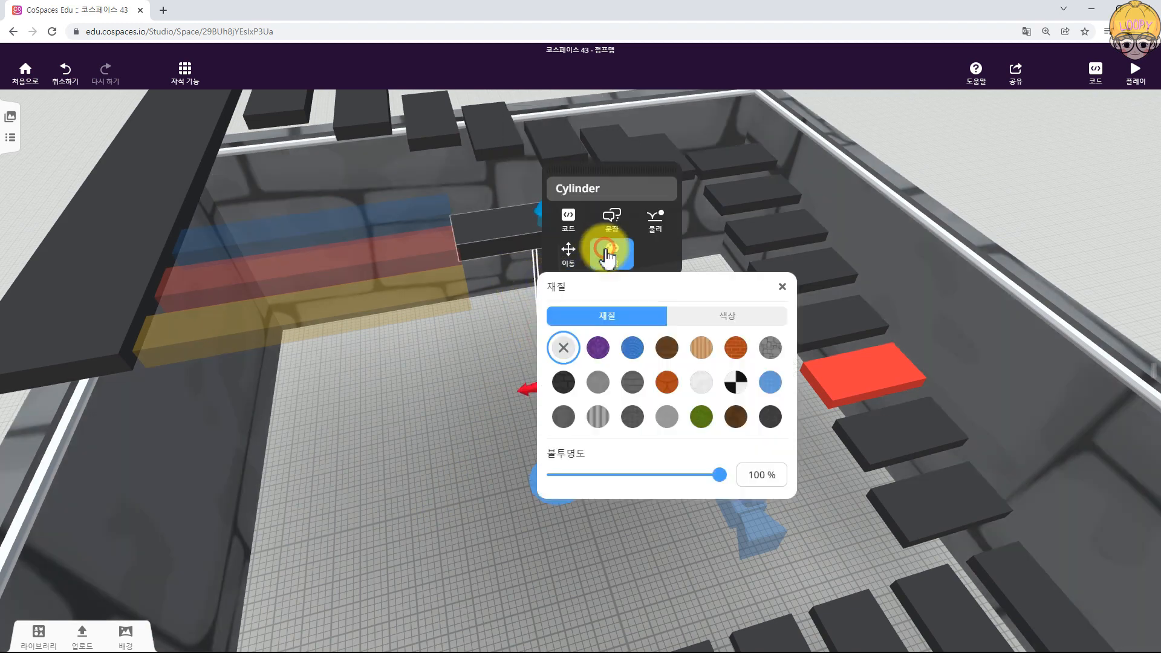
pyautogui.click(773, 317)
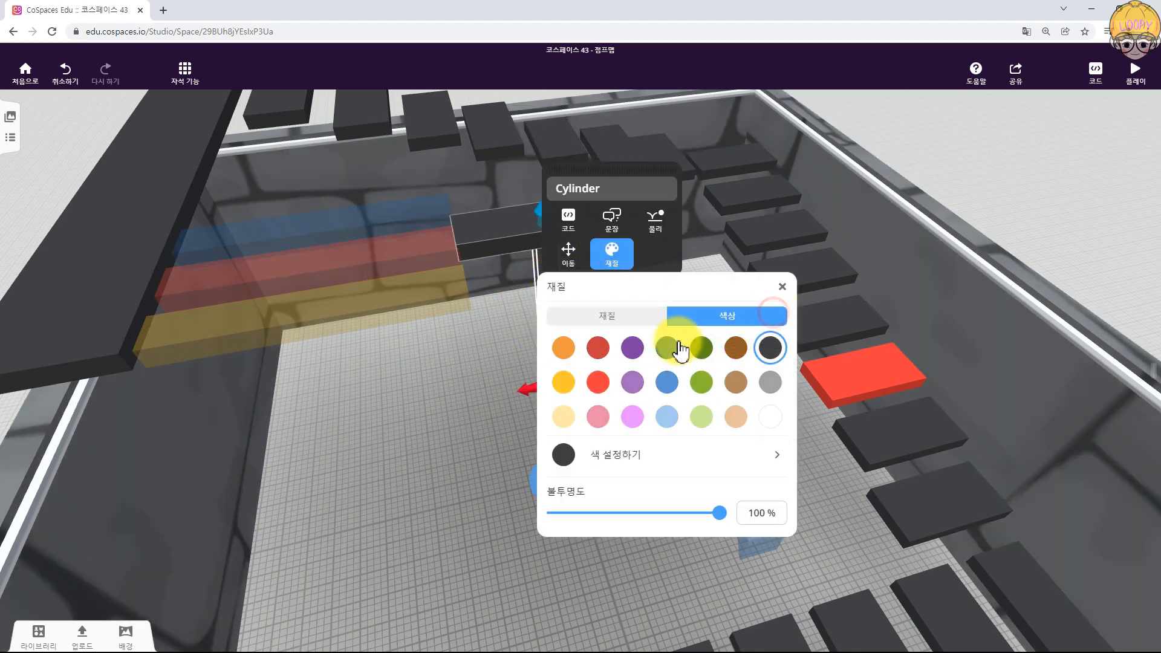
pyautogui.click(563, 382)
pyautogui.click(518, 212)
pyautogui.click(518, 215)
pyautogui.click(586, 184)
pyautogui.click(674, 292)
pyautogui.click(540, 362)
pyautogui.click(405, 419)
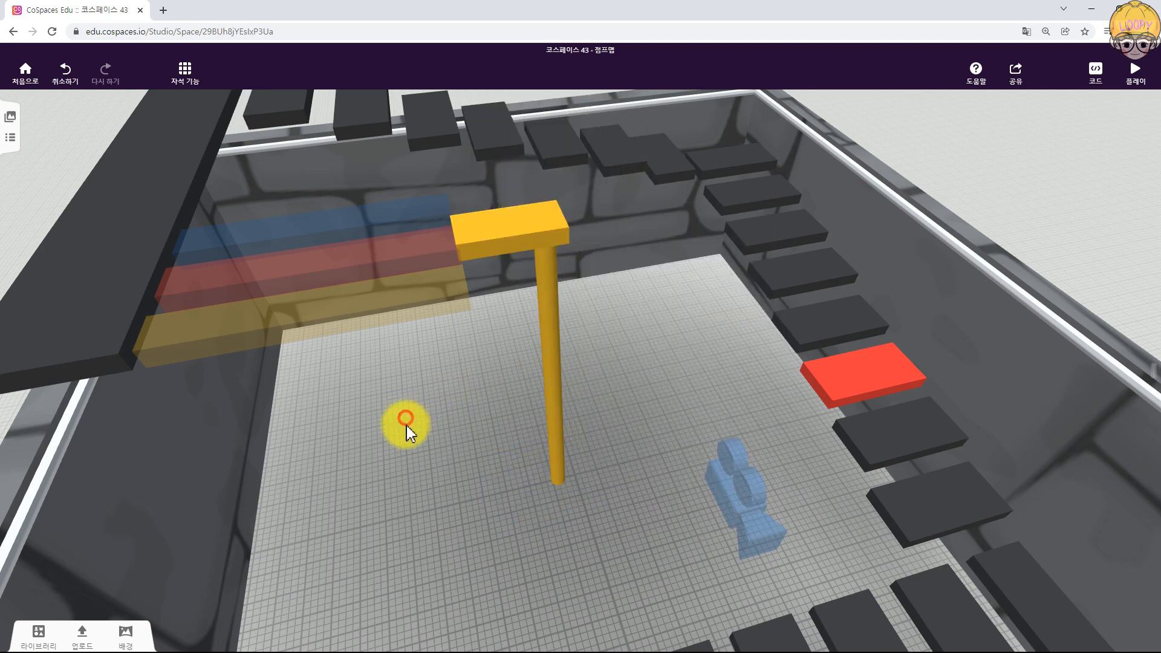
# - Copy the yellow plank on the pole and place the copy across a gap on the side away from the translucent planks
pyautogui.moveTo(413, 478); pyautogui.dragTo(462, 289)
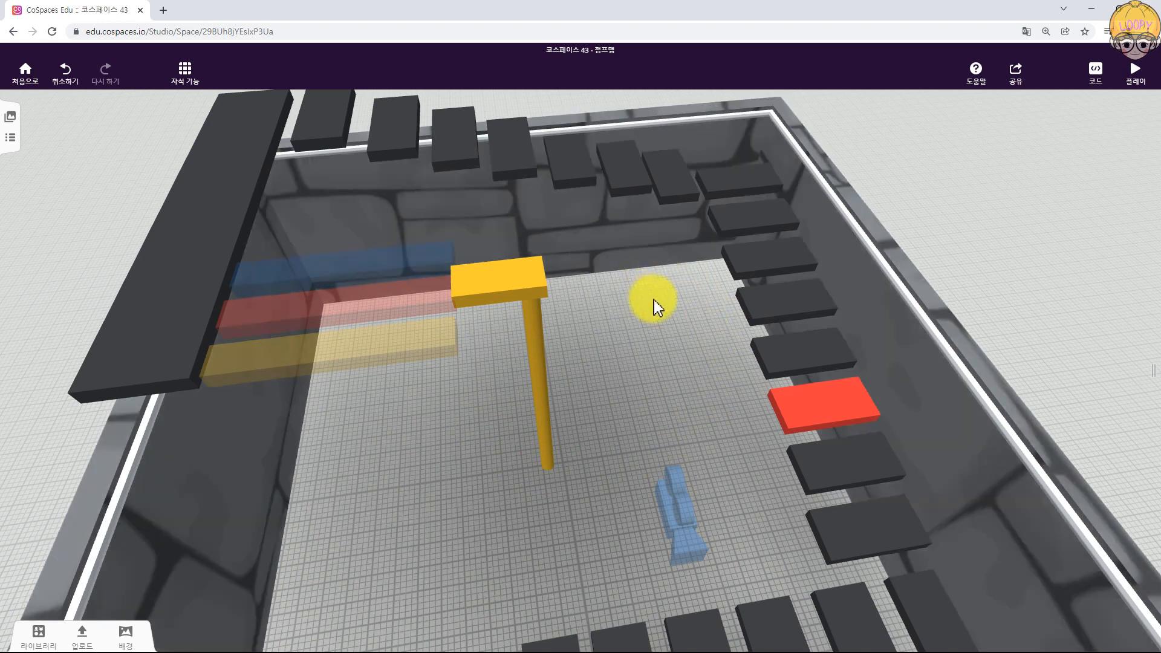
pyautogui.click(541, 284)
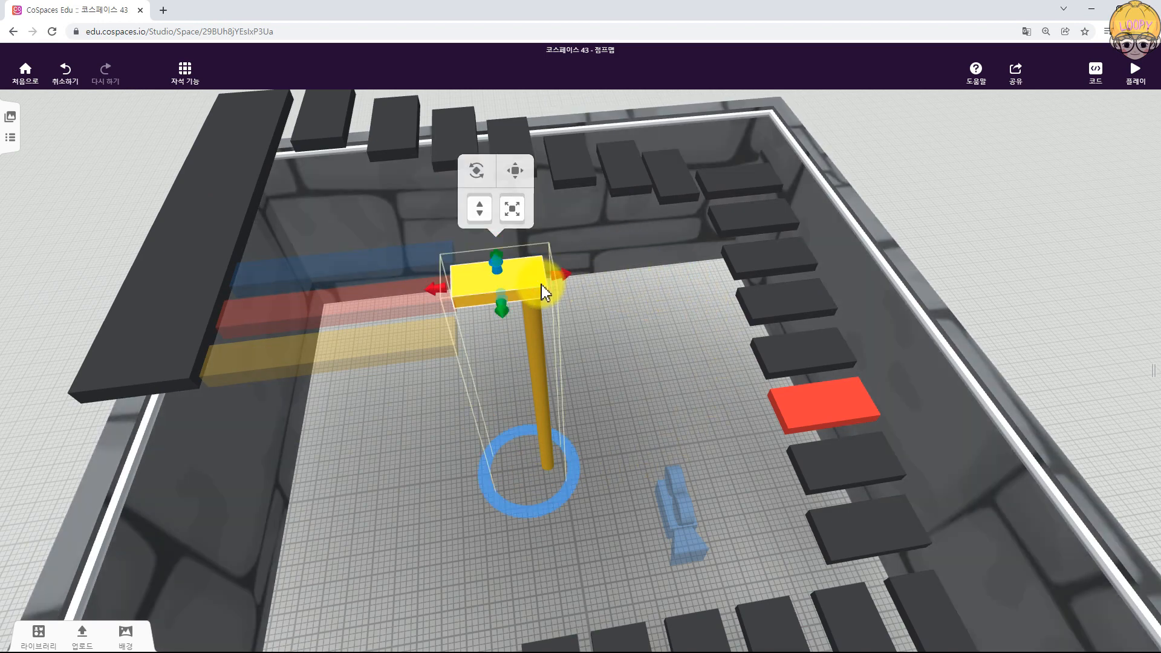
pyautogui.click(515, 174)
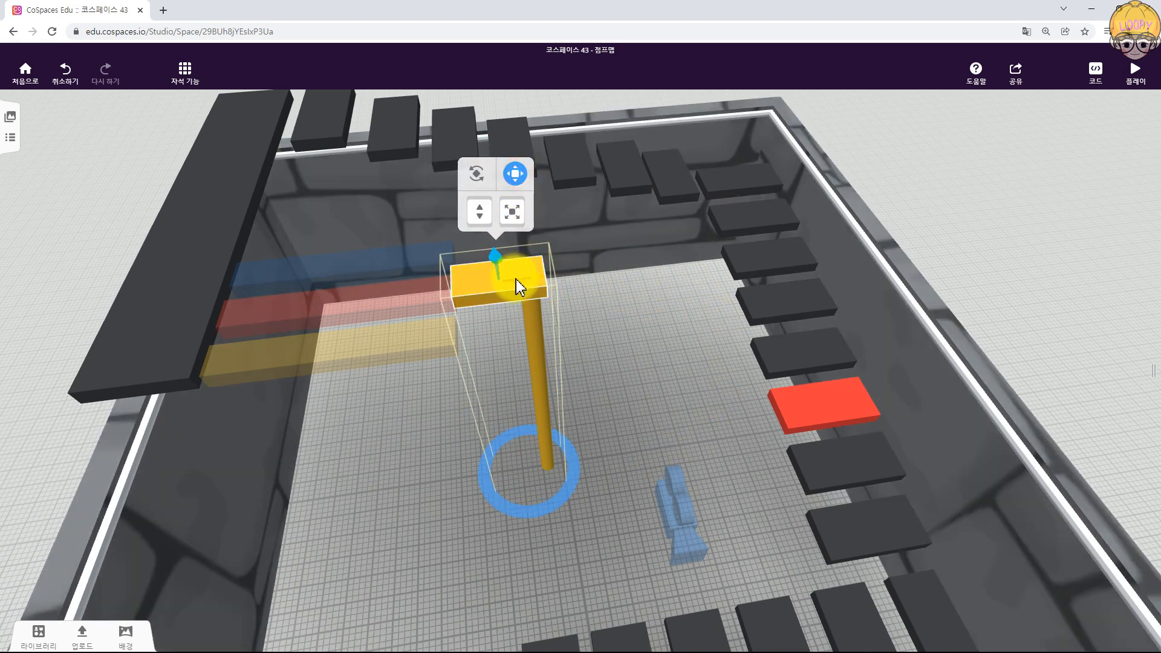
pyautogui.keyDown('alt'); pyautogui.moveTo(537, 278); pyautogui.dragTo(695, 275); pyautogui.keyUp('alt')
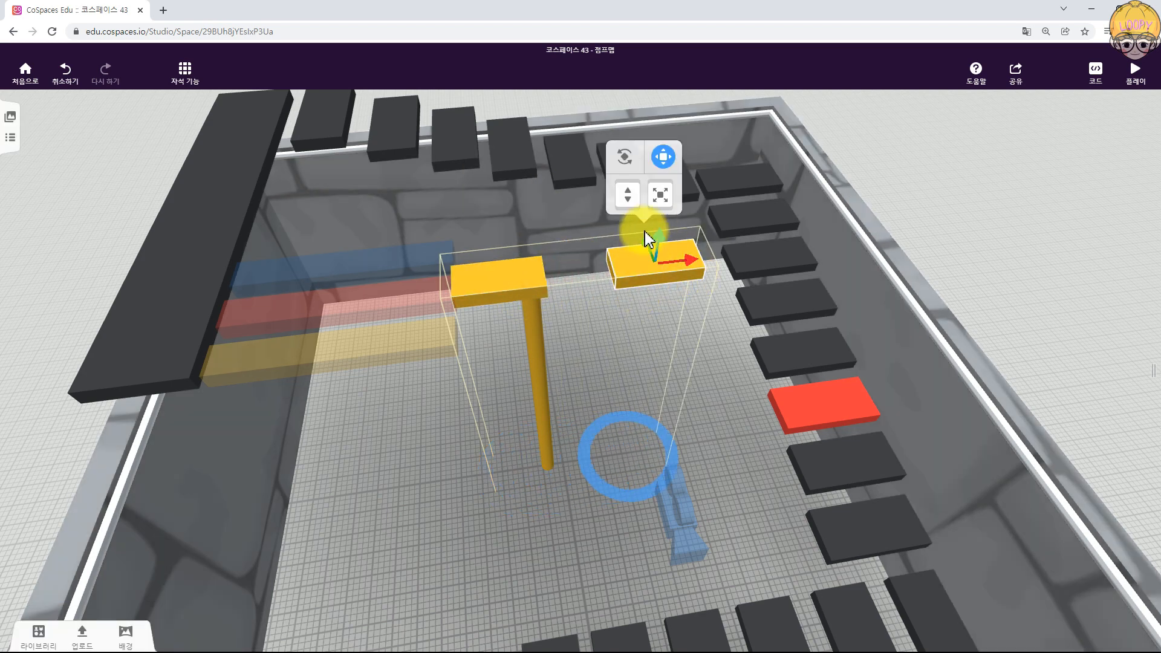
pyautogui.moveTo(705, 265); pyautogui.dragTo(622, 273)
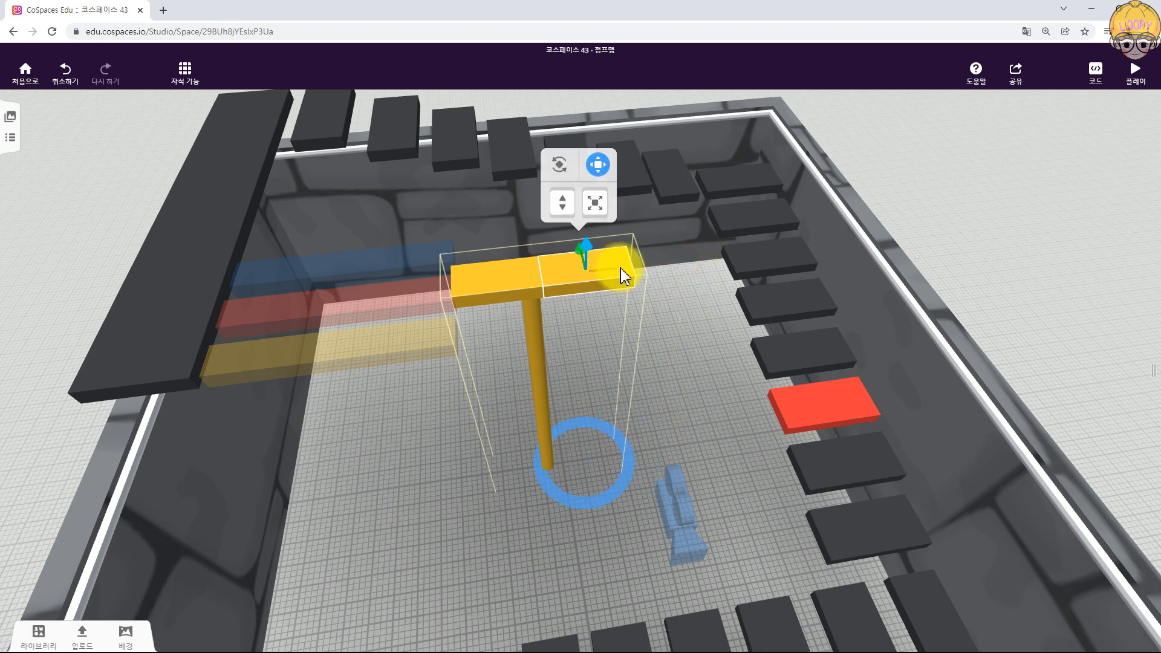
pyautogui.moveTo(626, 273); pyautogui.dragTo(727, 259)
pyautogui.moveTo(956, 242); pyautogui.dragTo(847, 194)
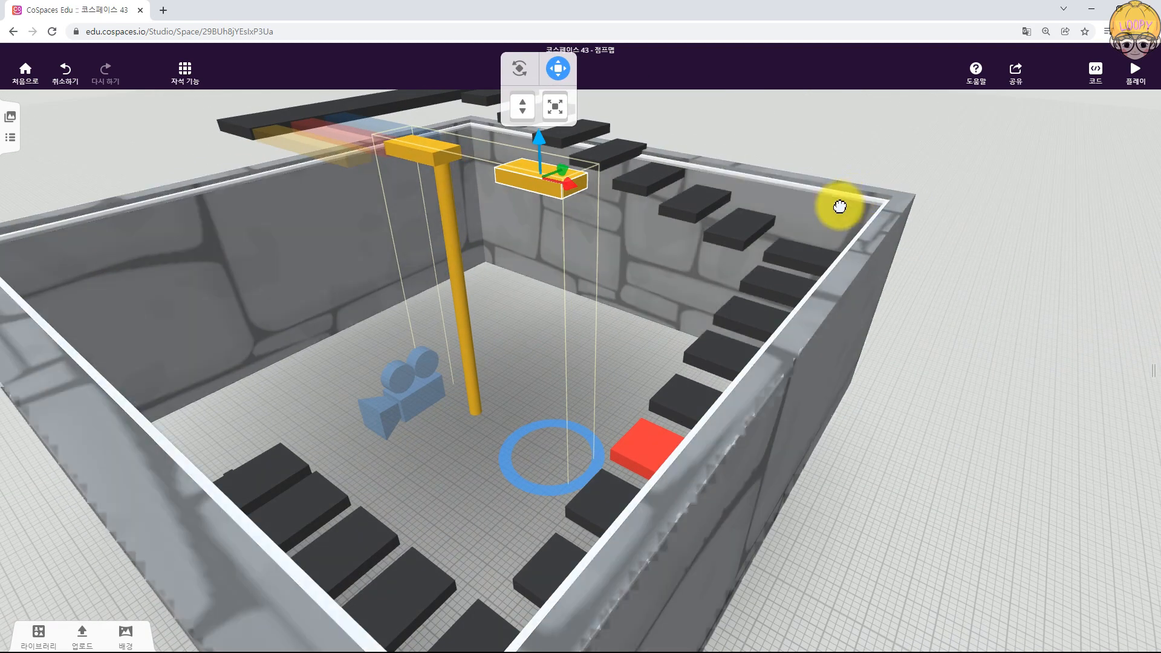
pyautogui.moveTo(857, 127); pyautogui.dragTo(951, 171)
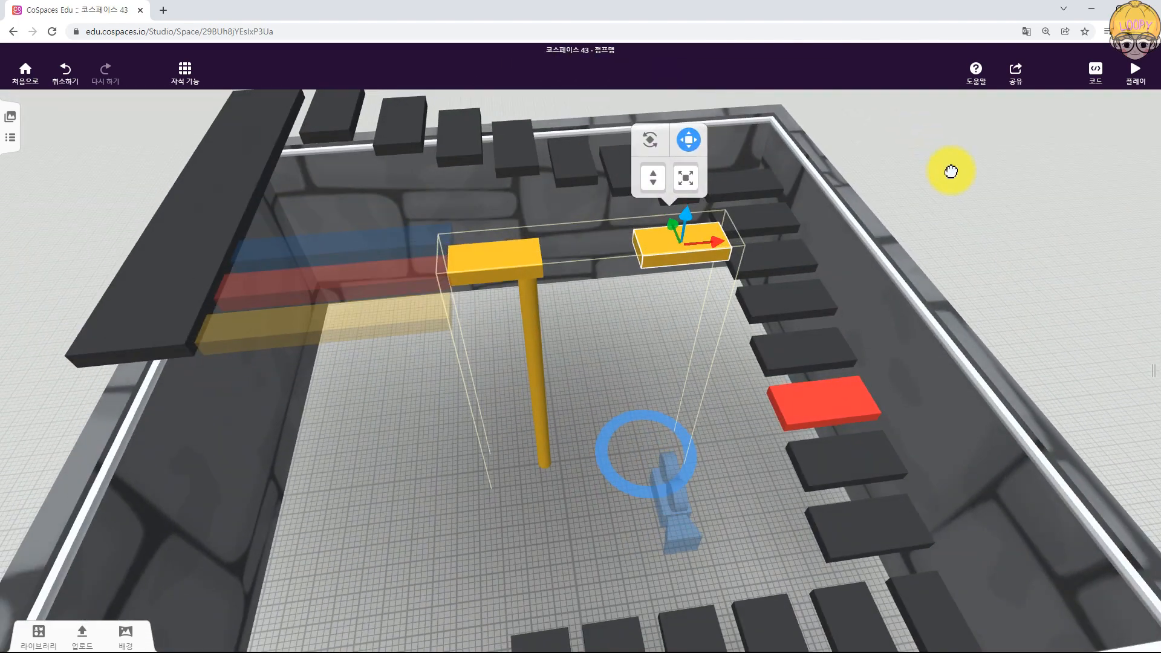
pyautogui.scroll(2, 695, 249)
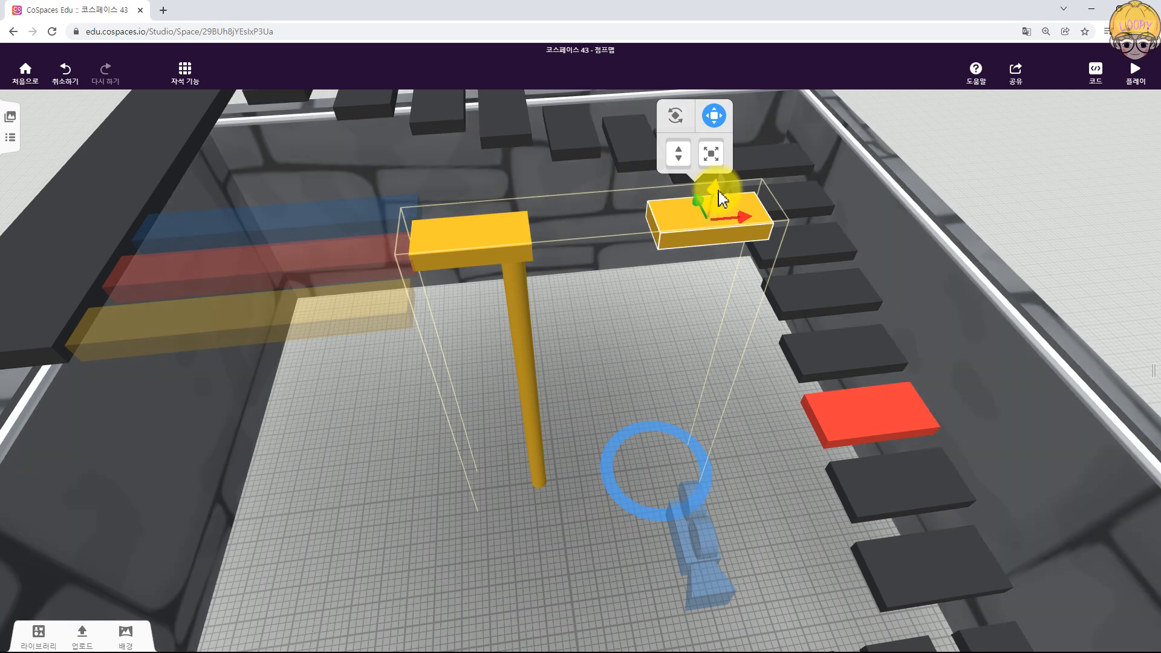
# - Color the copied yellow plank beyond the pole dark gray
pyautogui.rightClick(715, 192)
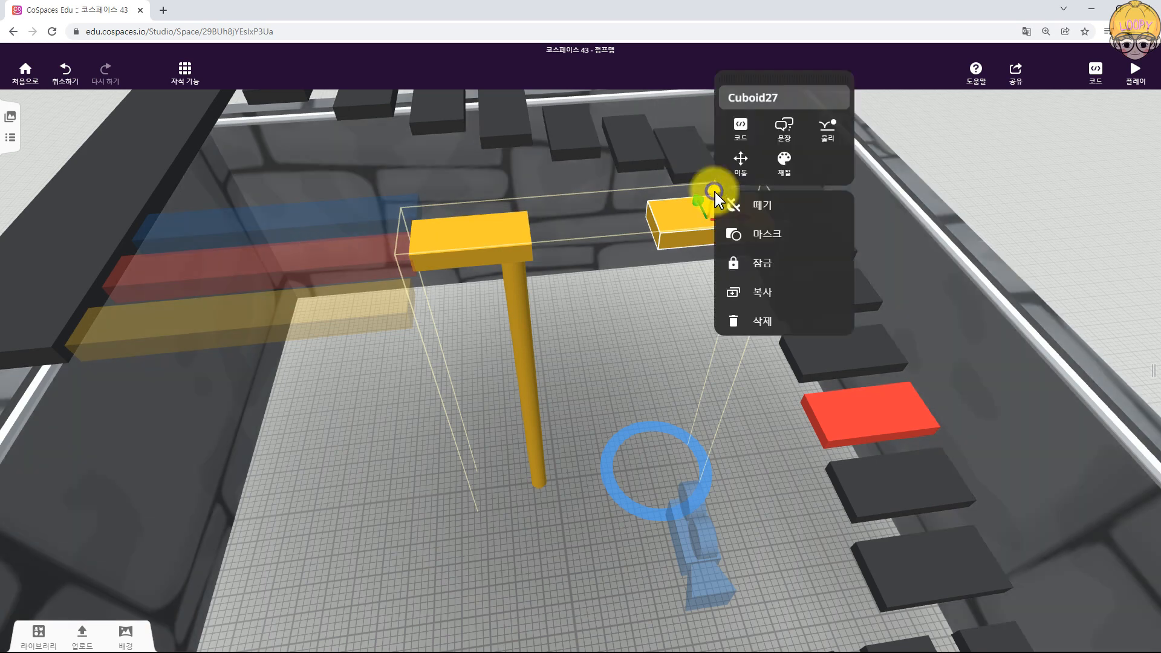
pyautogui.click(441, 518)
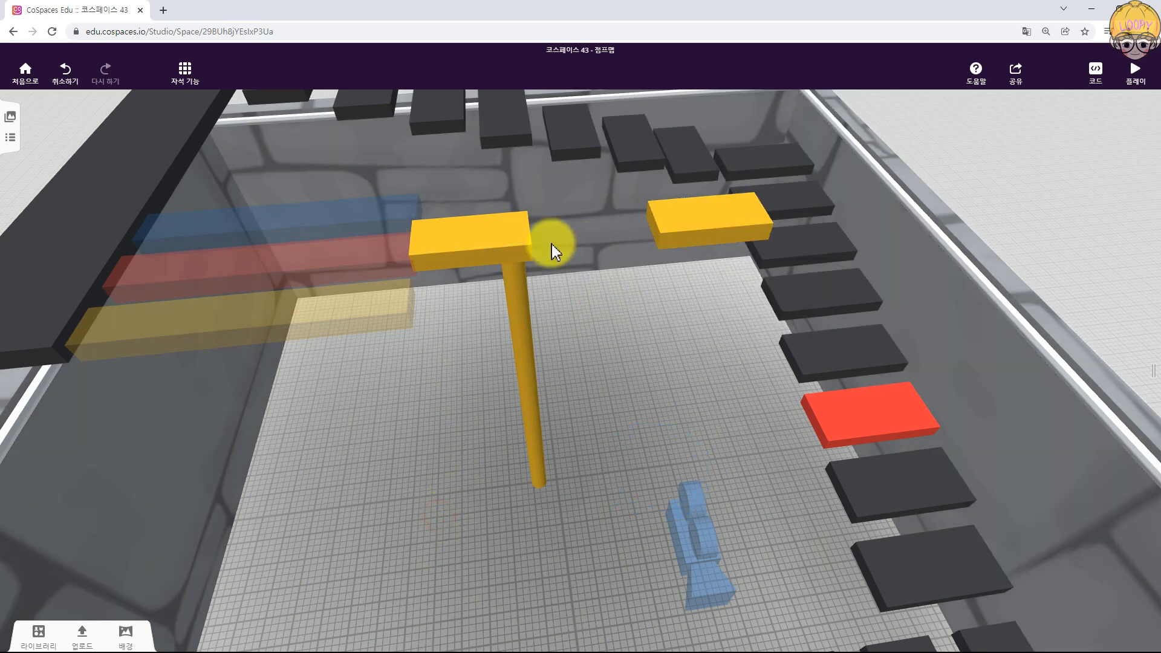
pyautogui.click(517, 241)
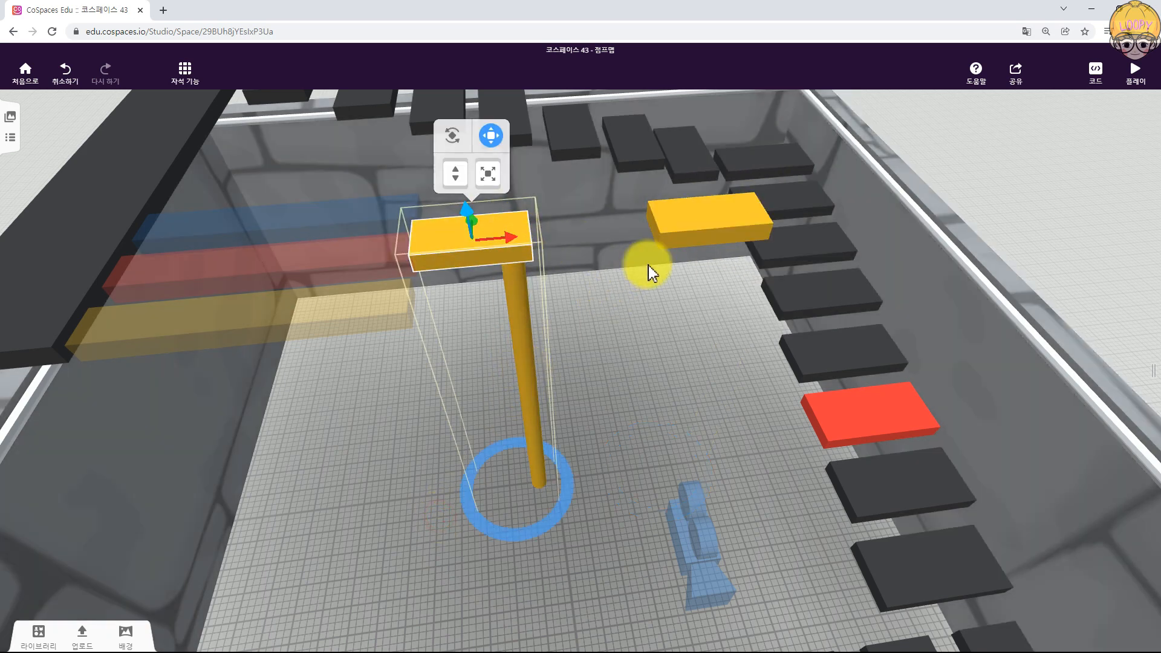
pyautogui.click(673, 243)
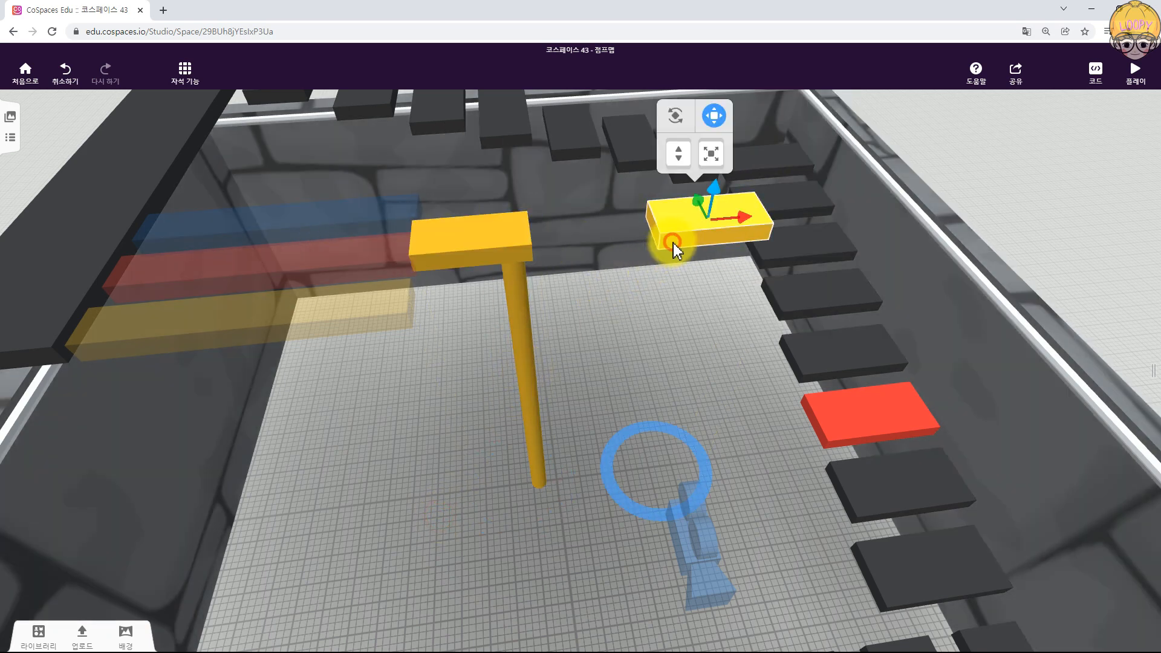
pyautogui.rightClick(673, 243)
pyautogui.click(742, 213)
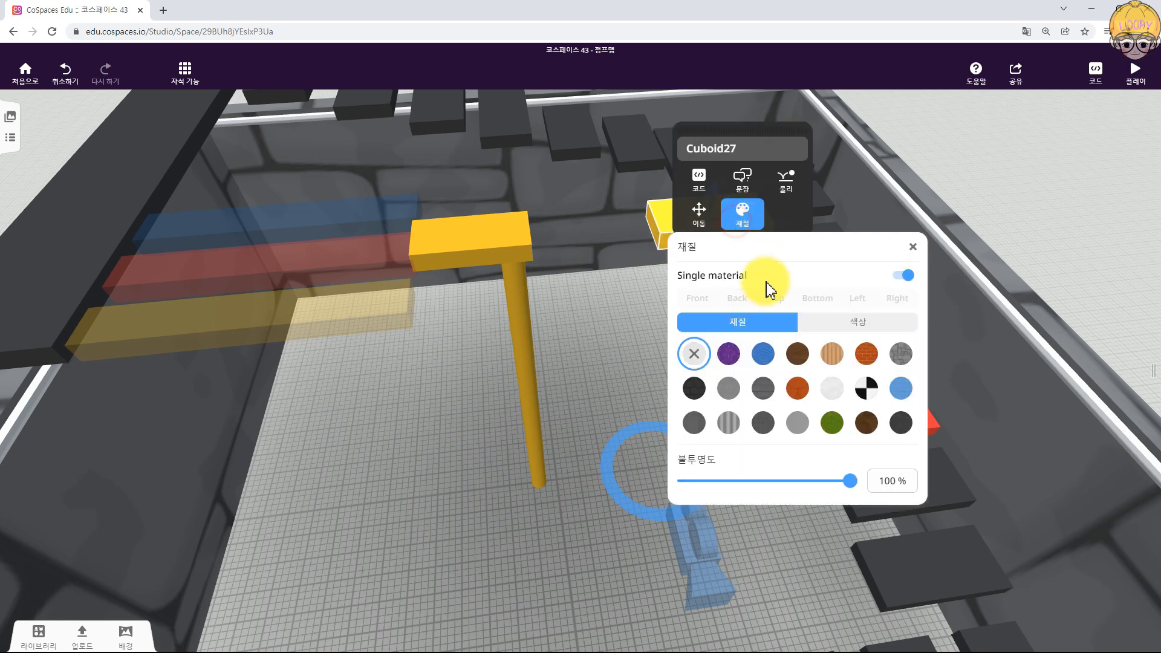
pyautogui.click(871, 322)
pyautogui.click(906, 346)
pyautogui.click(435, 499)
pyautogui.moveTo(435, 499); pyautogui.dragTo(464, 499)
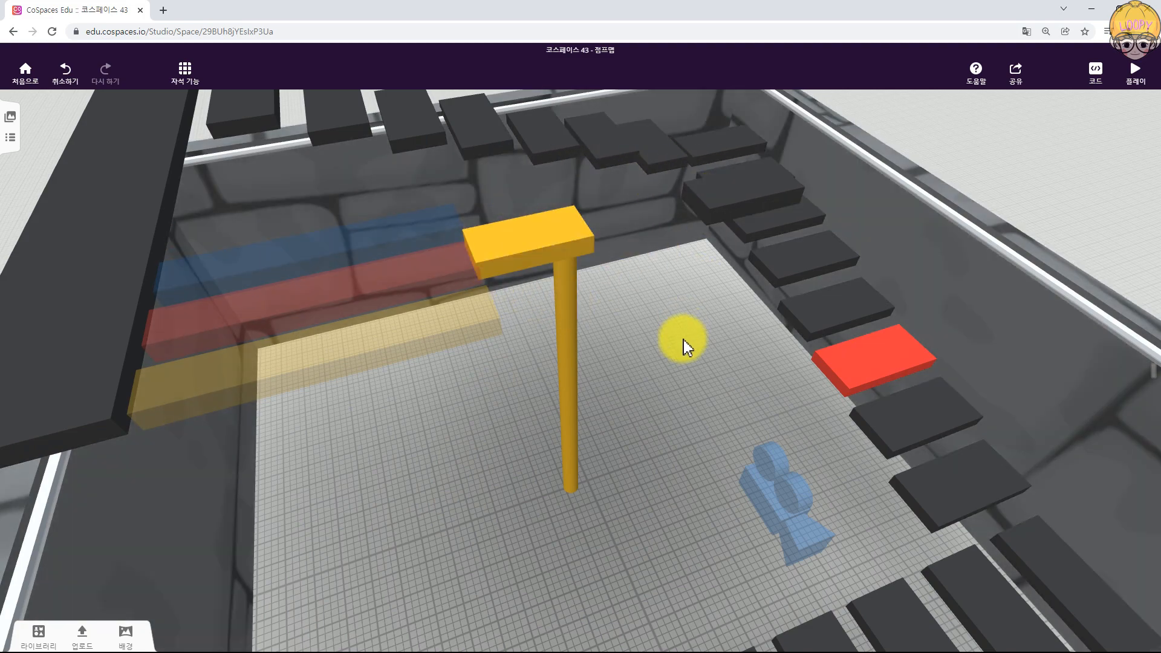
# - Duplicate the floating dark plank beyond the pole several times to form a row of four planks
pyautogui.moveTo(682, 342); pyautogui.dragTo(601, 401)
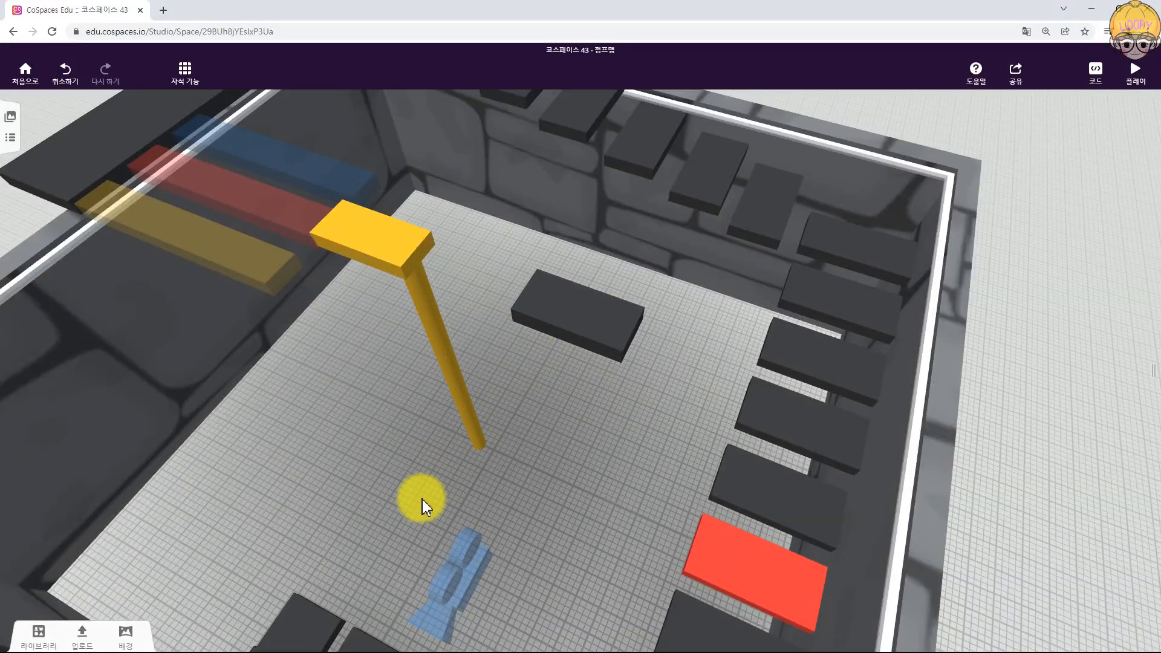
pyautogui.scroll(-5, 607, 433)
pyautogui.click(657, 281)
pyautogui.moveTo(635, 375); pyautogui.dragTo(550, 413)
pyautogui.keyDown('alt'); pyautogui.moveTo(477, 251); pyautogui.dragTo(270, 265); pyautogui.keyUp('alt')
pyautogui.moveTo(556, 362); pyautogui.dragTo(532, 416)
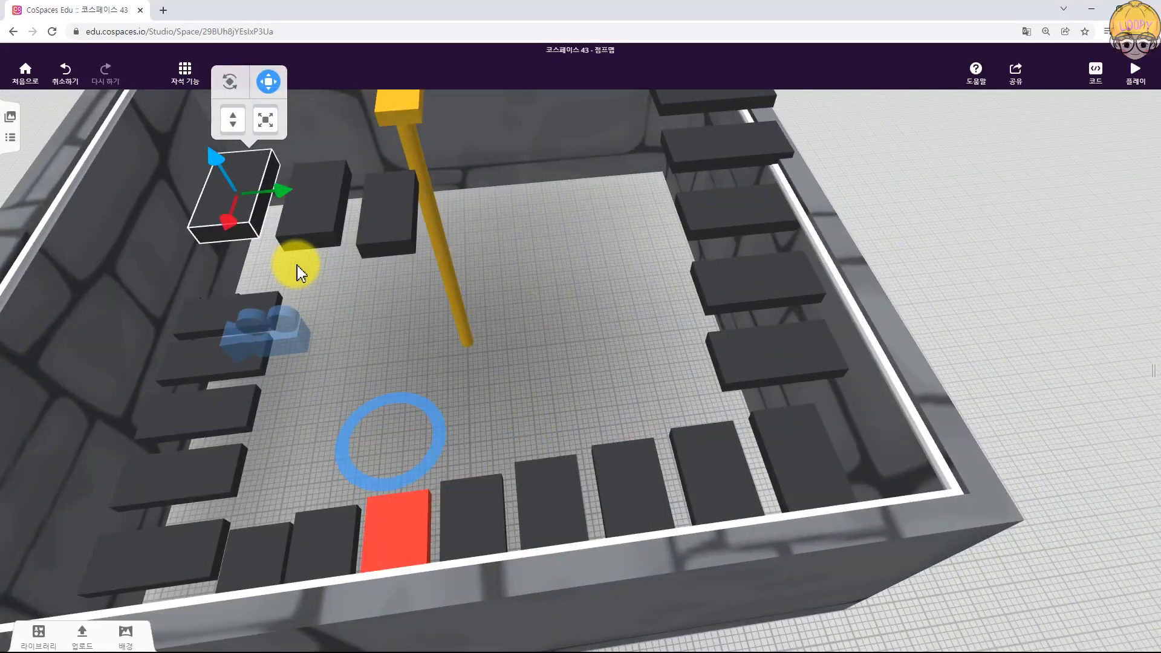
pyautogui.moveTo(277, 192); pyautogui.dragTo(205, 201)
pyautogui.moveTo(137, 160); pyautogui.dragTo(125, 139)
pyautogui.moveTo(404, 318); pyautogui.dragTo(564, 348)
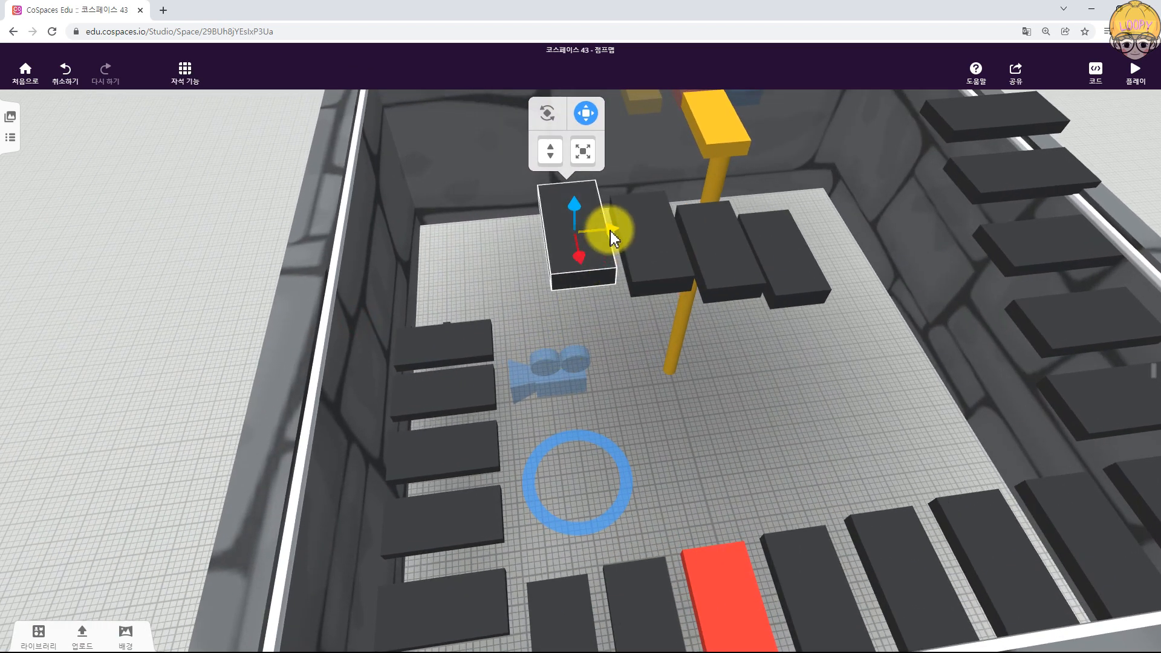
# - Copy the end plank of the row once more and enlarge the copy into a long platform reaching past the wall
pyautogui.keyDown('alt'); pyautogui.moveTo(606, 240); pyautogui.dragTo(534, 238); pyautogui.keyUp('alt')
pyautogui.click(513, 124)
pyautogui.moveTo(455, 253); pyautogui.dragTo(286, 256)
pyautogui.moveTo(645, 428); pyautogui.dragTo(625, 353)
pyautogui.click(532, 296)
pyautogui.moveTo(463, 260); pyautogui.dragTo(402, 263)
pyautogui.click(741, 457)
pyautogui.moveTo(754, 451)
pyautogui.mouseDown()
pyautogui.moveTo(756, 404)
pyautogui.moveTo(752, 456)
pyautogui.moveTo(736, 446)
pyautogui.mouseUp()
pyautogui.click(633, 322)
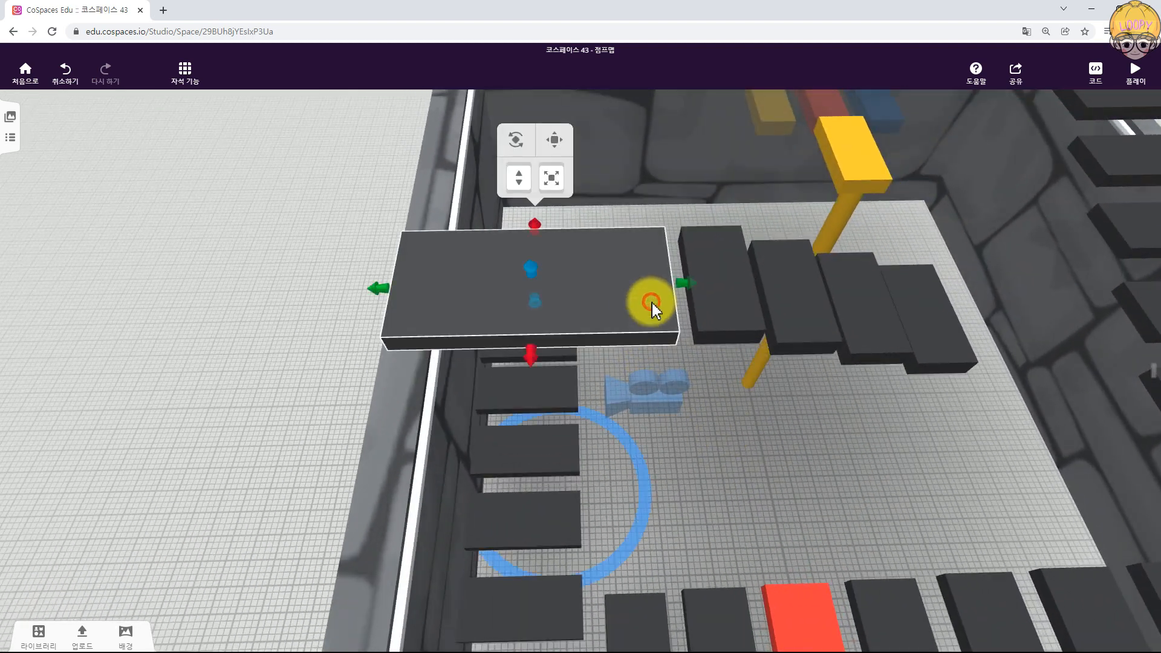
pyautogui.moveTo(666, 322); pyautogui.dragTo(722, 329)
# - Copy the plank next to the long platform onto the platform's near end and narrow the copy
pyautogui.click(719, 173)
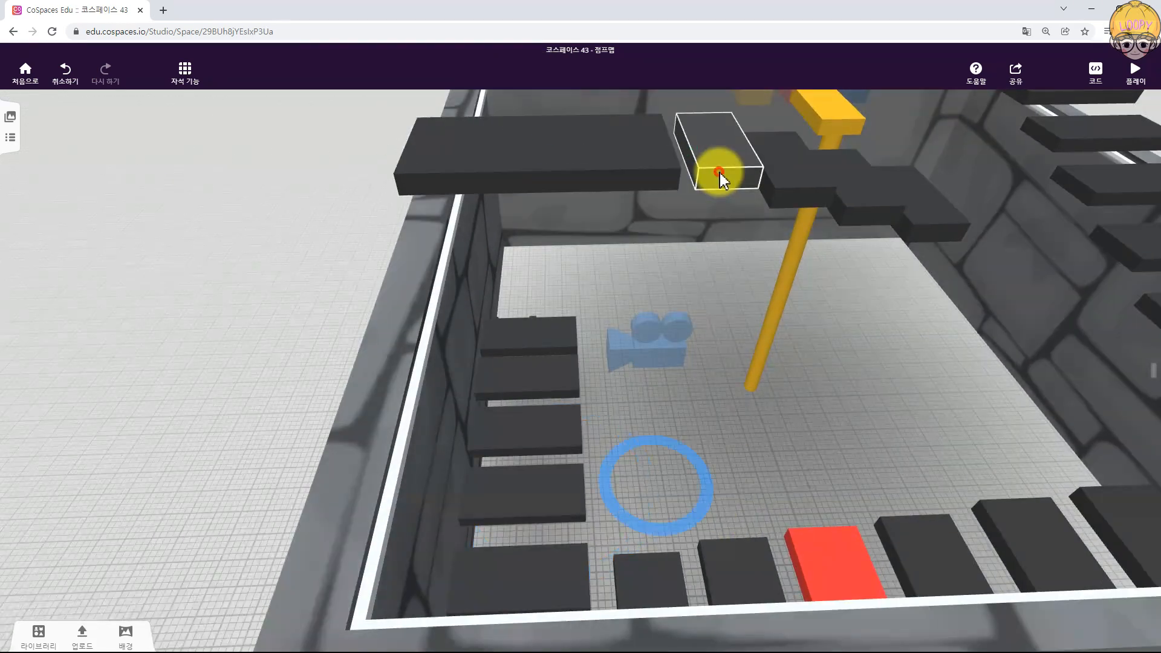
pyautogui.moveTo(796, 477)
pyautogui.mouseDown()
pyautogui.moveTo(754, 448)
pyautogui.moveTo(781, 458)
pyautogui.moveTo(793, 484)
pyautogui.mouseUp()
pyautogui.click(725, 147)
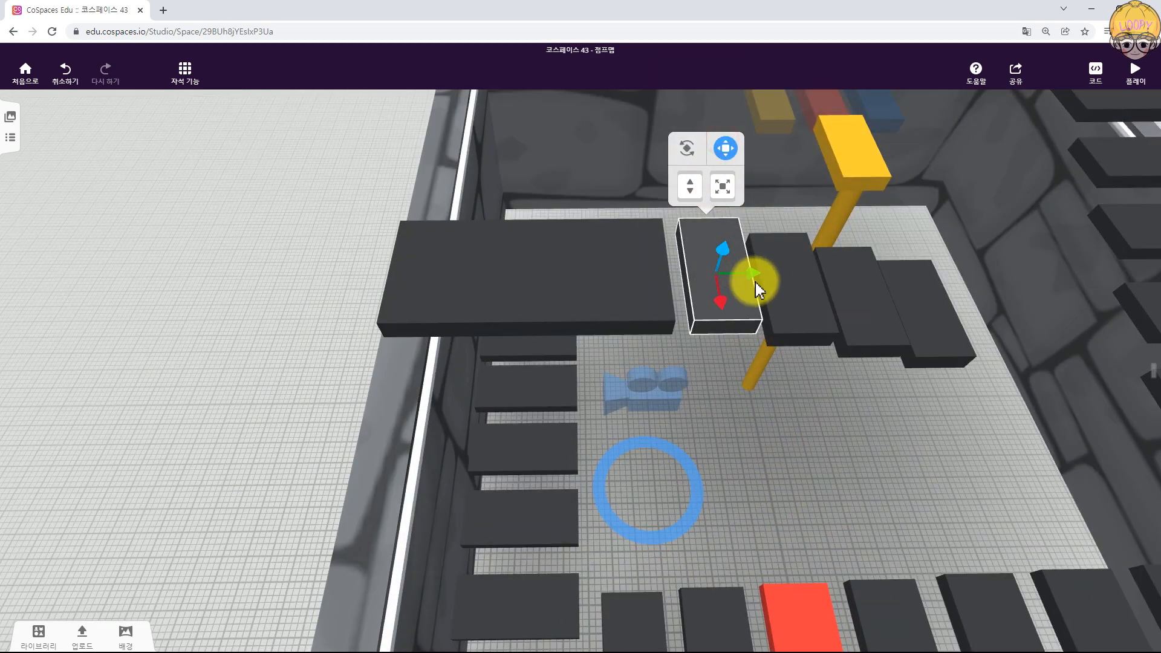
pyautogui.moveTo(753, 276); pyautogui.dragTo(620, 245)
pyautogui.moveTo(662, 435)
pyautogui.mouseDown()
pyautogui.moveTo(656, 387)
pyautogui.moveTo(654, 422)
pyautogui.mouseUp()
pyautogui.moveTo(731, 407)
pyautogui.mouseDown()
pyautogui.moveTo(653, 389)
pyautogui.moveTo(732, 428)
pyautogui.mouseUp()
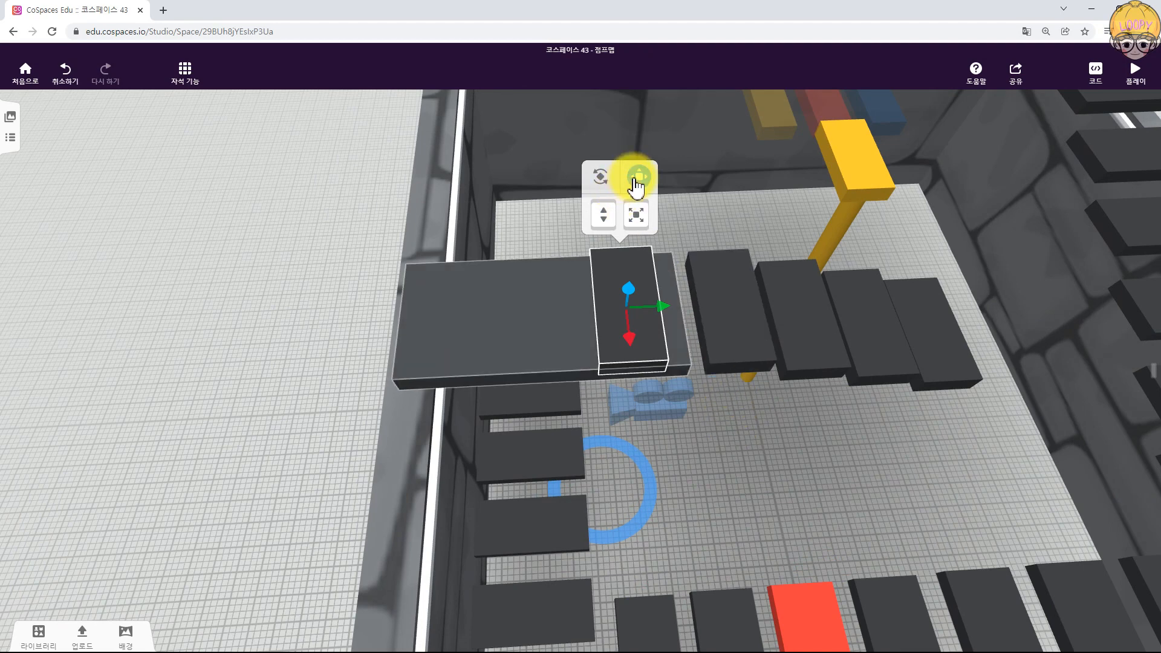
pyautogui.click(637, 176)
pyautogui.moveTo(663, 307); pyautogui.dragTo(625, 312)
# - Color the narrow bar lying across the long platform red
pyautogui.rightClick(608, 345)
pyautogui.click(725, 284)
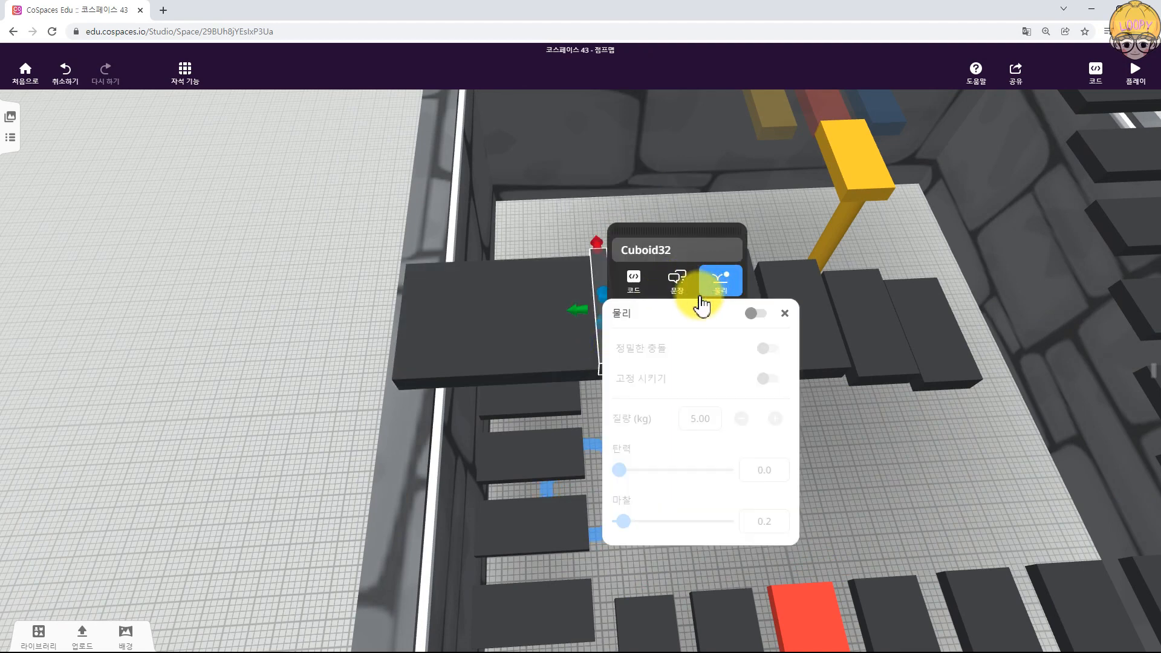
pyautogui.click(677, 313)
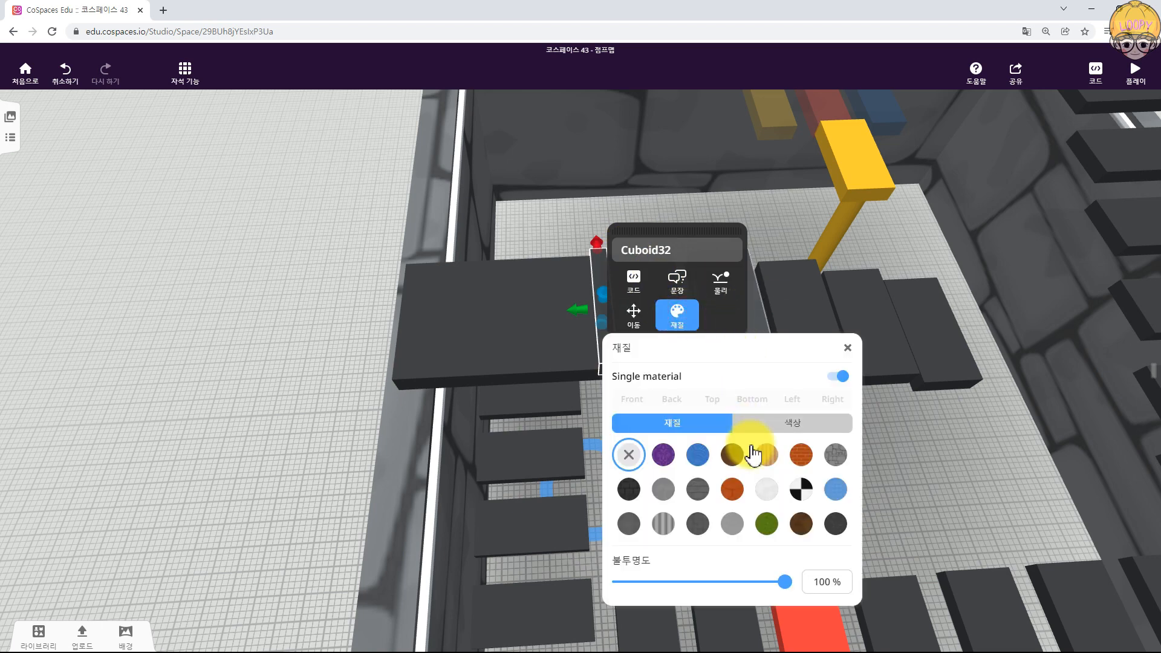
pyautogui.click(776, 424)
pyautogui.click(680, 426)
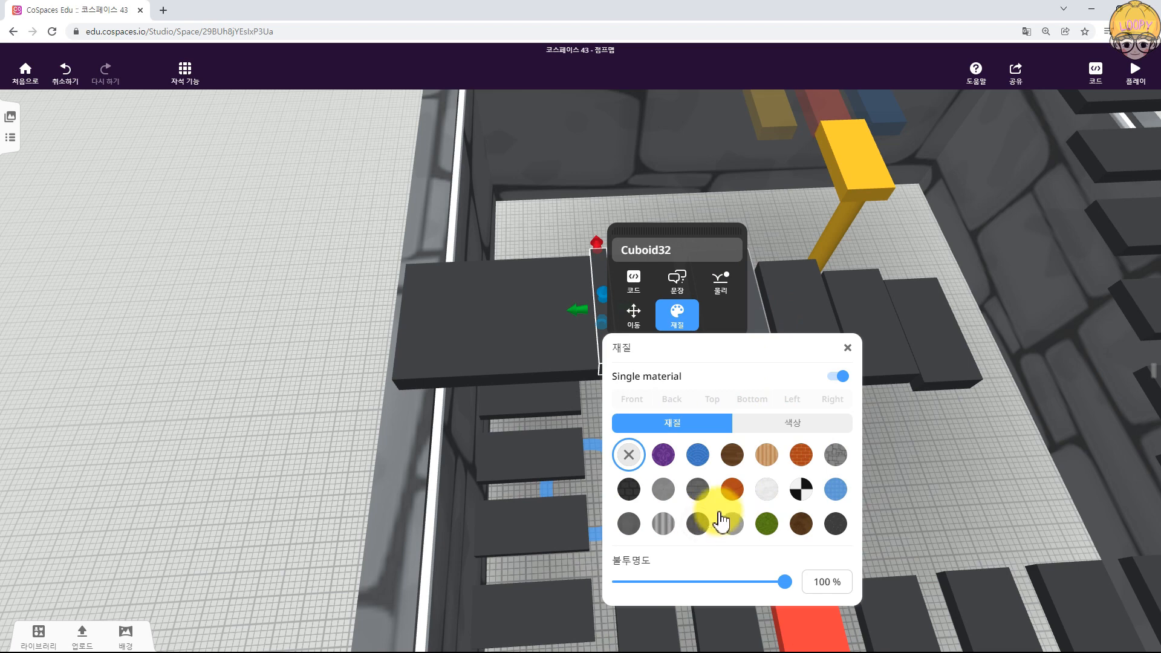
pyautogui.click(732, 491)
pyautogui.click(812, 427)
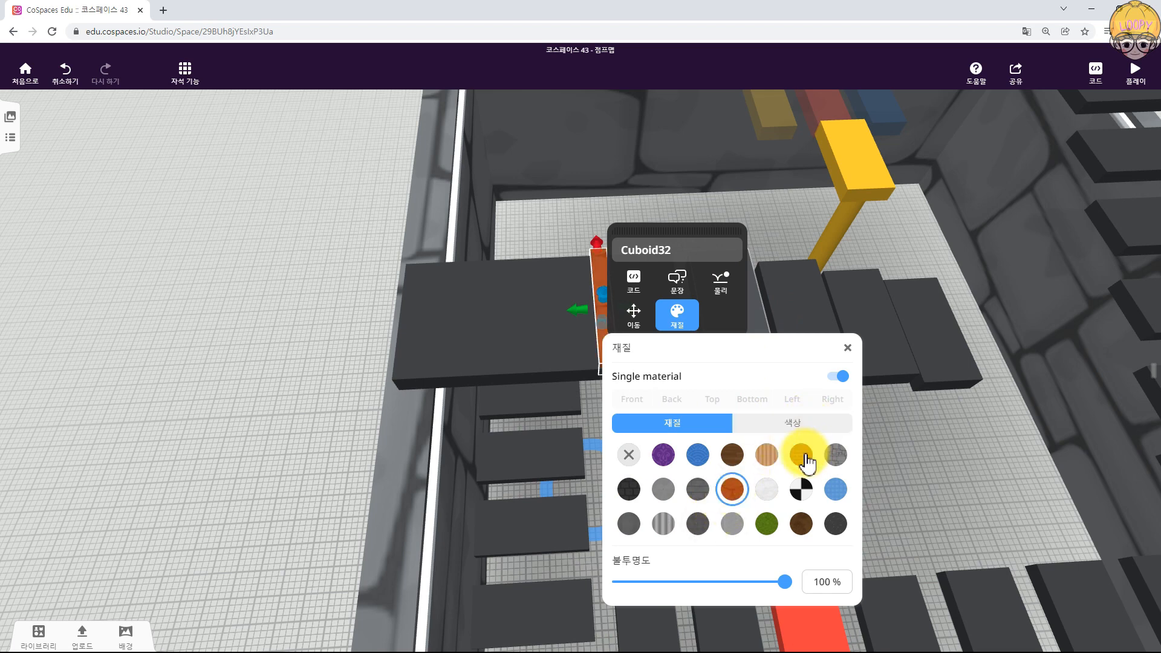
pyautogui.click(783, 424)
pyautogui.click(665, 454)
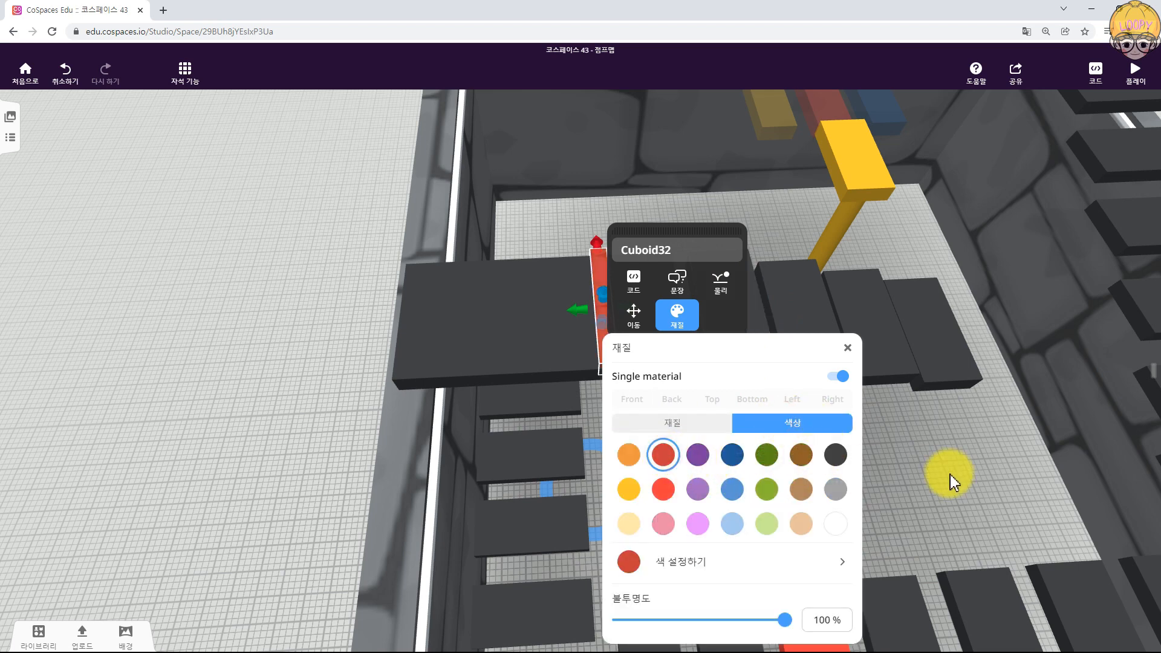
pyautogui.click(949, 474)
# - Copy the red bar along the long platform toward the wall so that two parallel bars cross it
pyautogui.moveTo(859, 483); pyautogui.dragTo(889, 478)
pyautogui.click(643, 330)
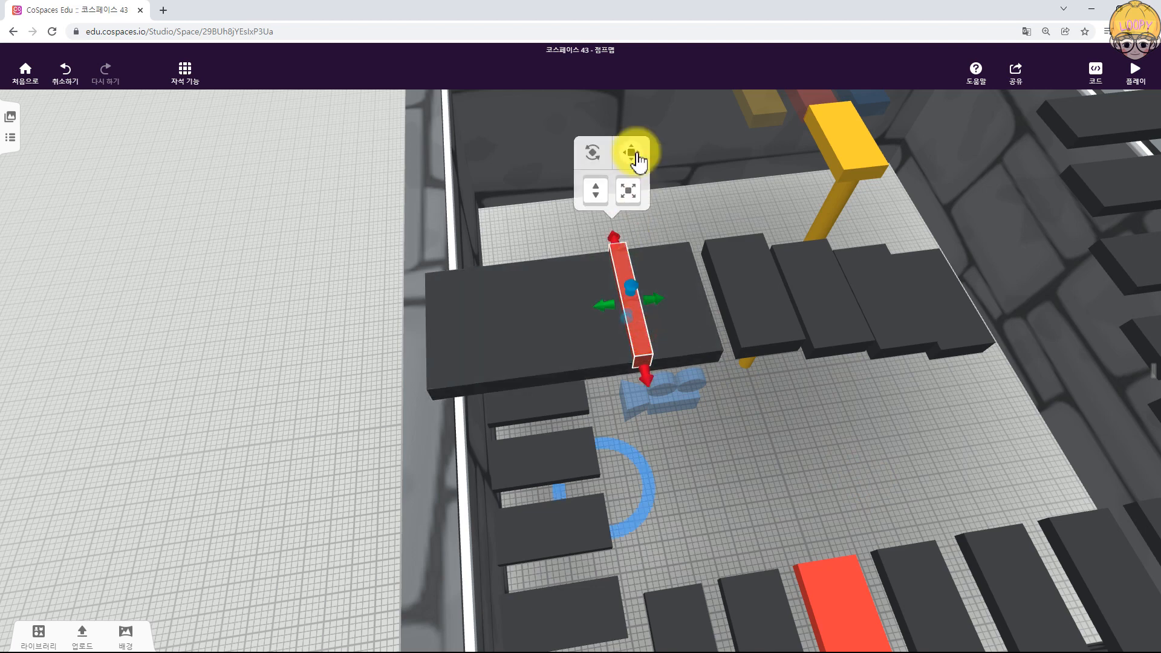
pyautogui.click(636, 173)
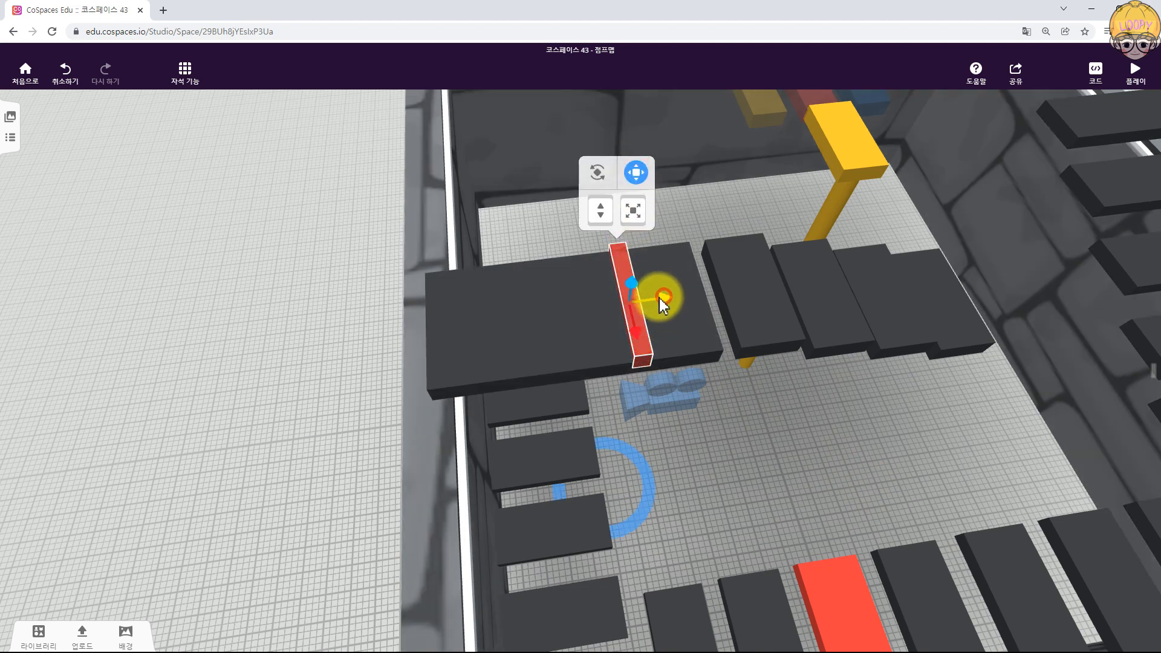
pyautogui.keyDown('alt'); pyautogui.moveTo(663, 297); pyautogui.dragTo(597, 308); pyautogui.keyUp('alt')
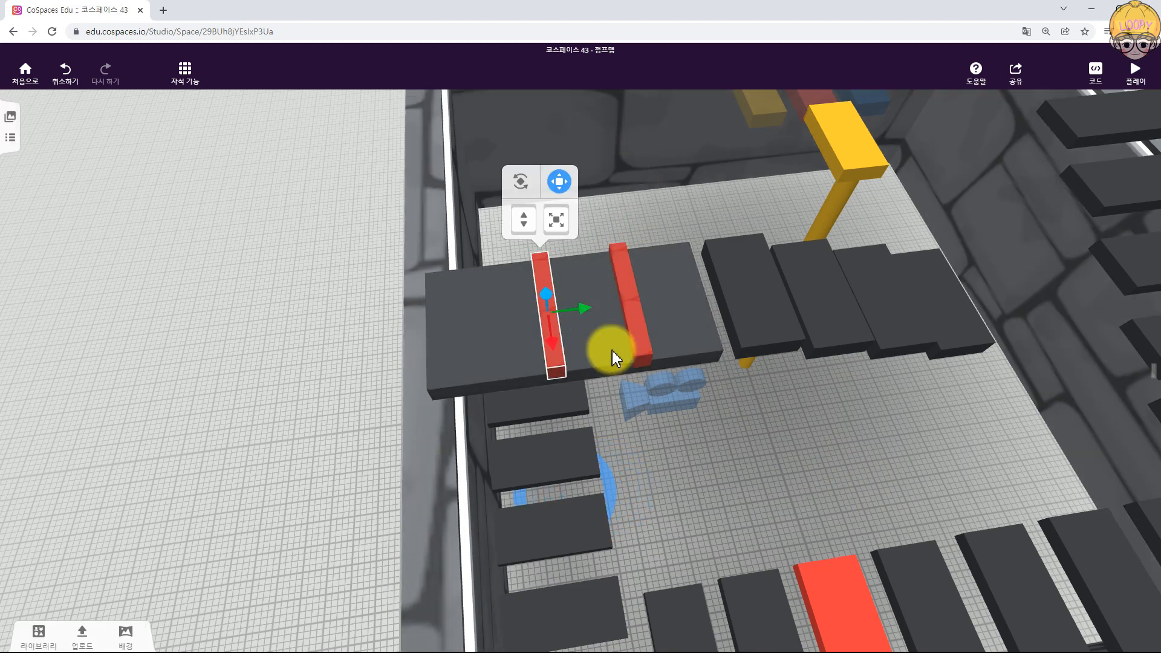
pyautogui.click(690, 471)
pyautogui.moveTo(690, 471); pyautogui.dragTo(683, 435)
pyautogui.click(628, 318)
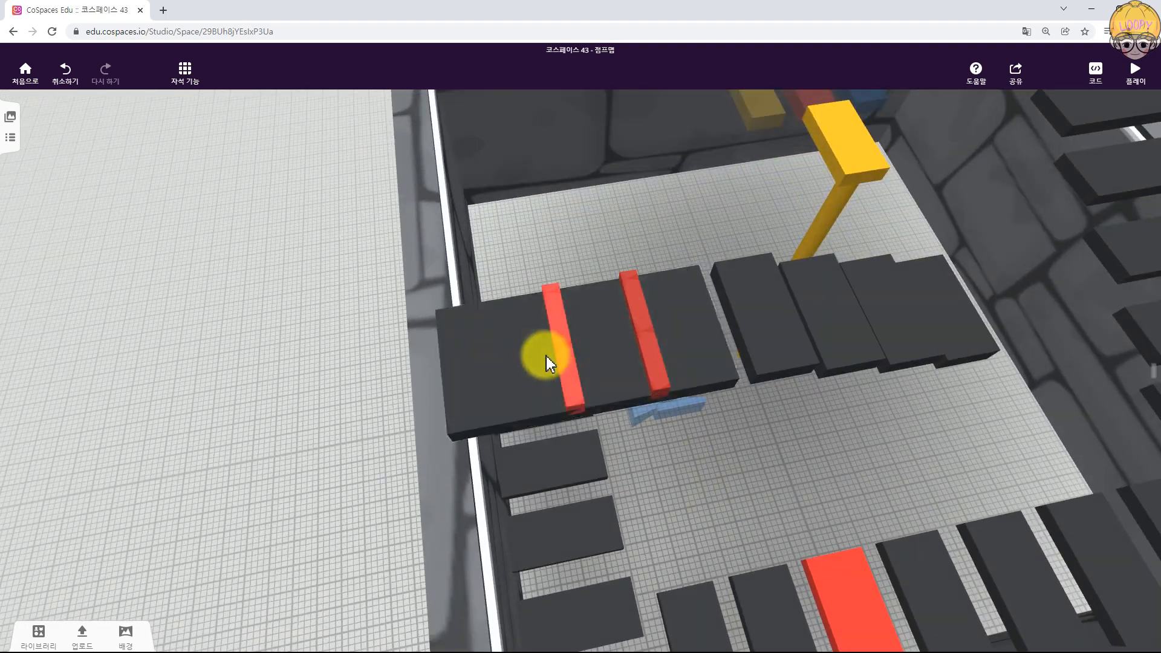
# - Copy the long platform to its far side along the wall and shrink the copy into a small plank
pyautogui.moveTo(881, 422); pyautogui.dragTo(673, 419)
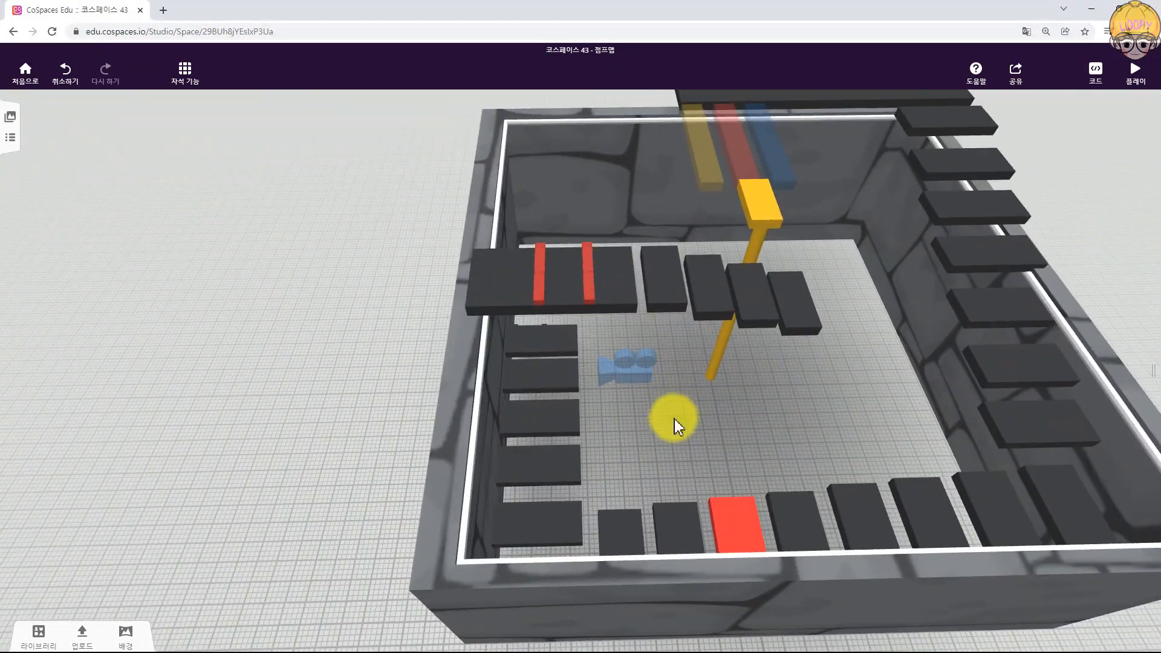
pyautogui.scroll(3, 679, 409)
pyautogui.click(573, 385)
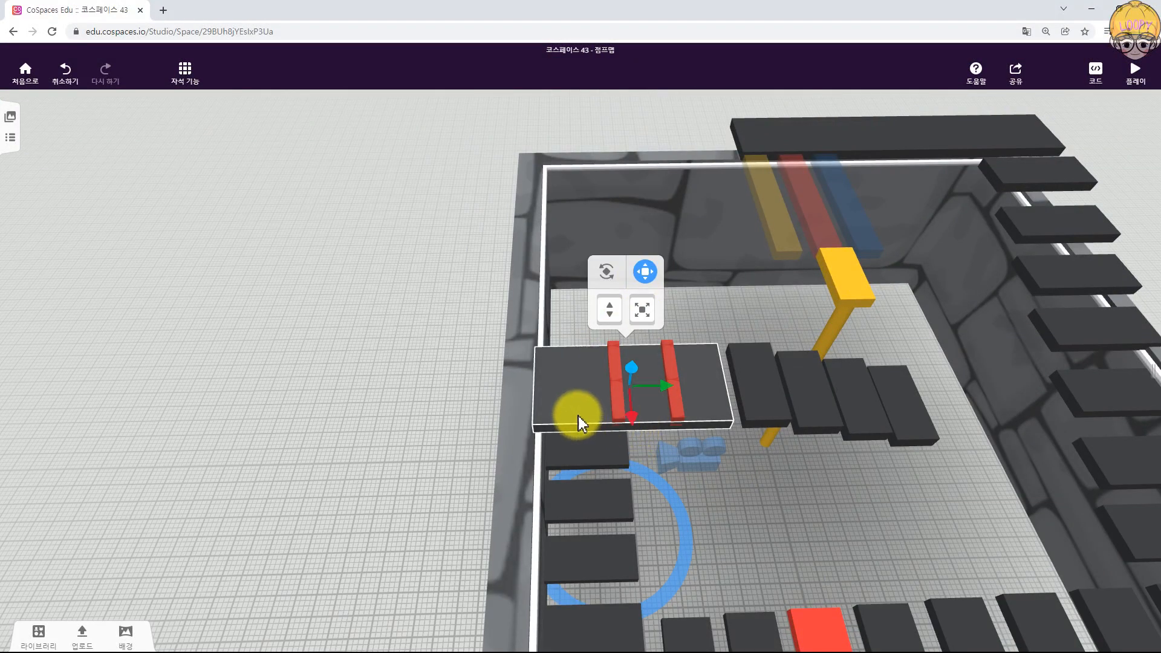
pyautogui.keyDown('alt'); pyautogui.moveTo(630, 422); pyautogui.dragTo(632, 321); pyautogui.keyUp('alt')
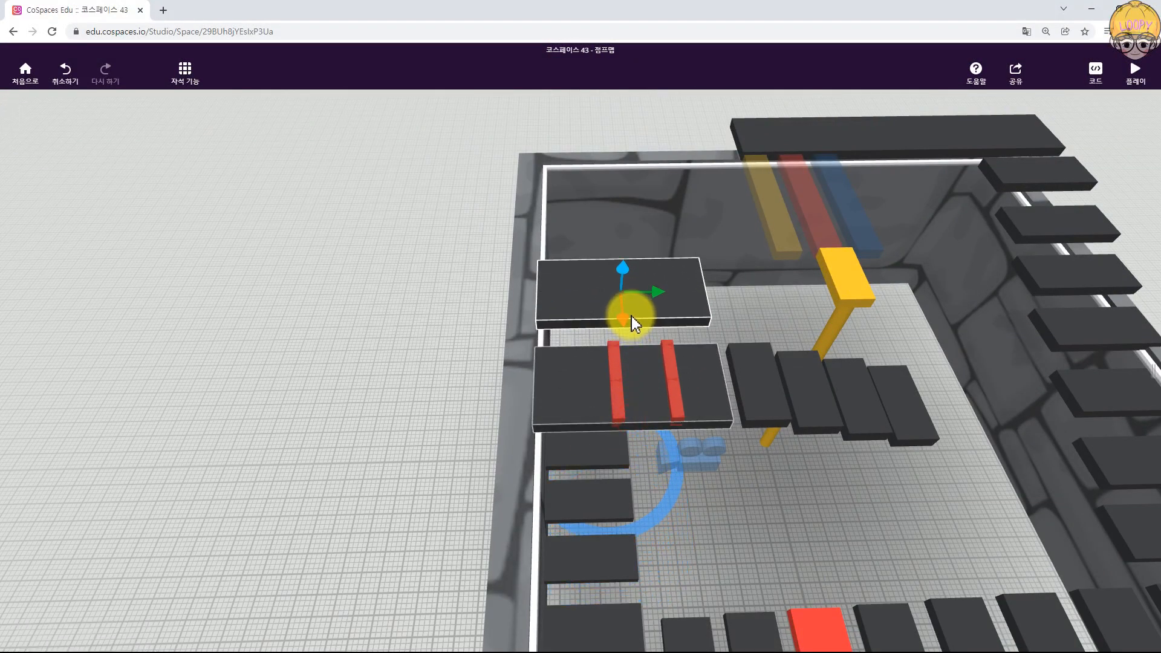
pyautogui.click(641, 179)
pyautogui.moveTo(723, 296); pyautogui.dragTo(643, 295)
pyautogui.moveTo(582, 259); pyautogui.dragTo(621, 311)
pyautogui.moveTo(751, 531); pyautogui.dragTo(485, 448)
pyautogui.moveTo(636, 439); pyautogui.dragTo(720, 417)
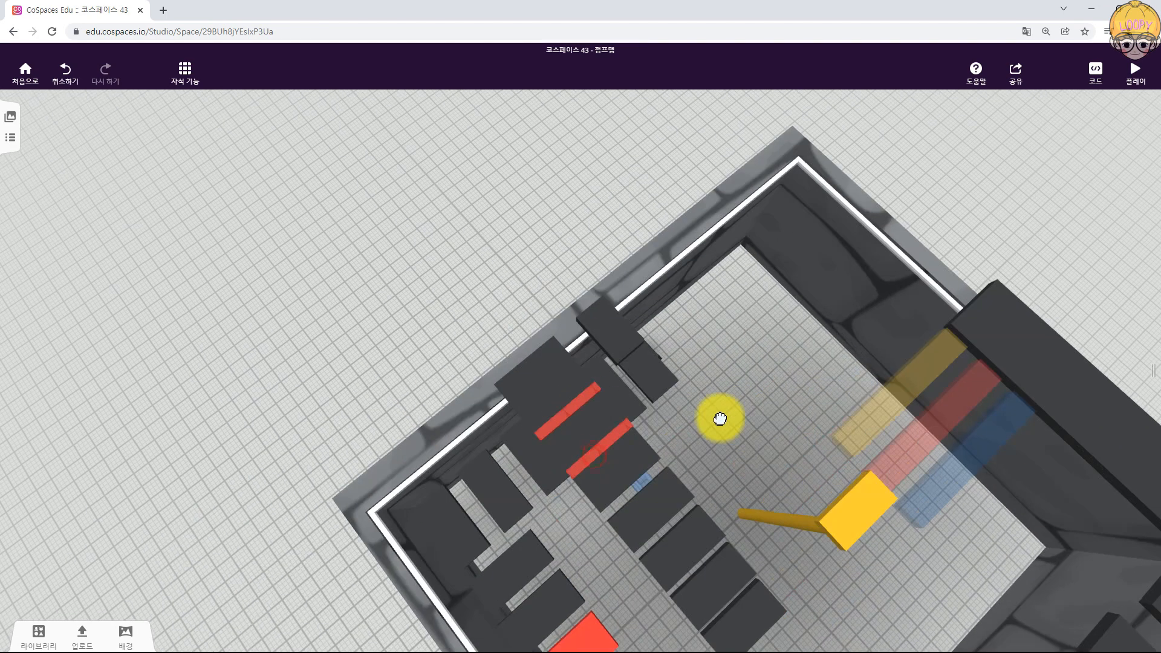
# - Duplicate the small plank along the wall to form a row of three, raising each copy slightly
pyautogui.click(596, 334)
pyautogui.moveTo(716, 373); pyautogui.dragTo(706, 338)
pyautogui.click(592, 153)
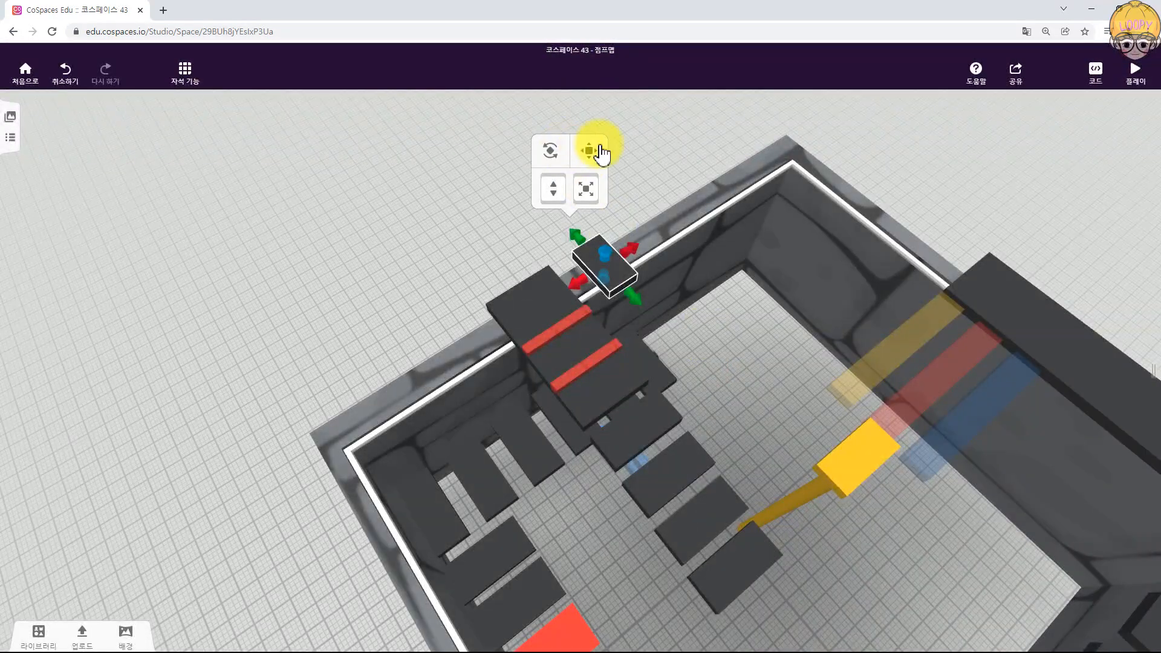
pyautogui.moveTo(586, 277); pyautogui.dragTo(602, 276)
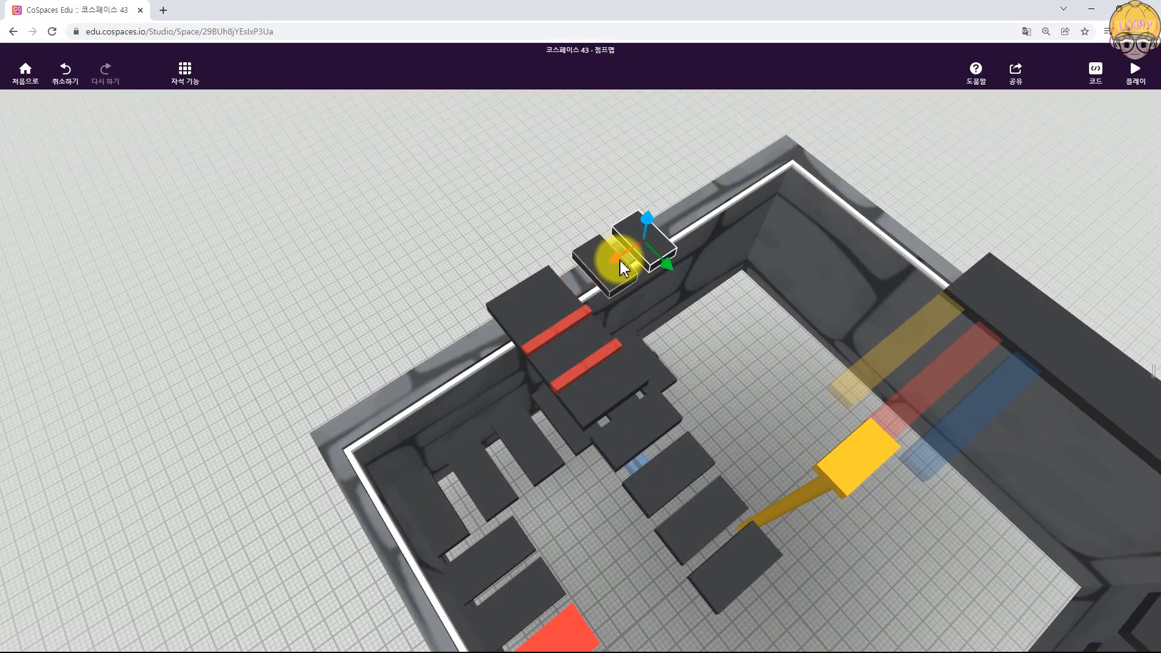
pyautogui.moveTo(645, 220); pyautogui.dragTo(646, 213)
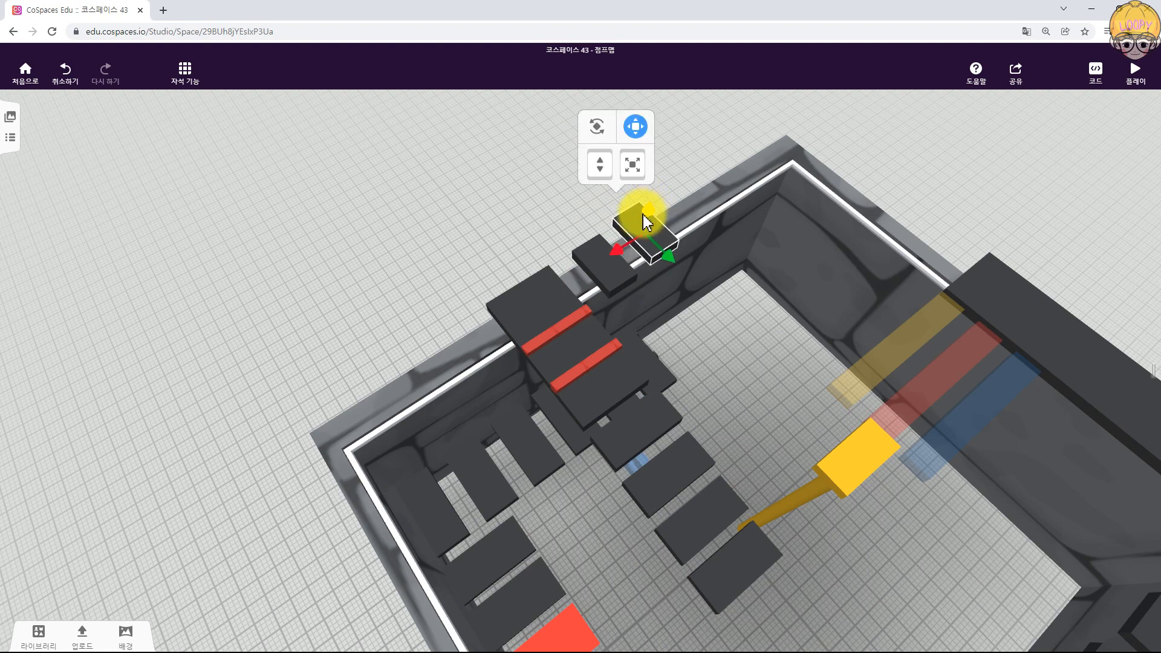
pyautogui.scroll(2, 742, 337)
pyautogui.moveTo(743, 337); pyautogui.dragTo(700, 267)
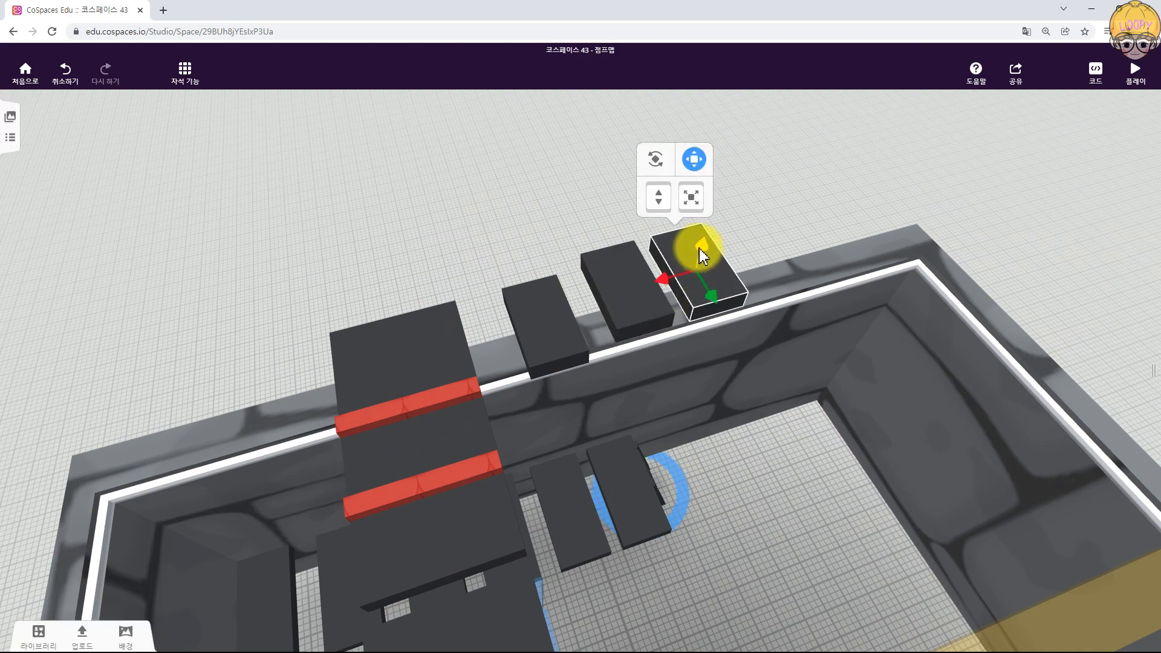
pyautogui.click(700, 255)
# - Inspect the new row of small planks and the free wall corner beyond it from several angles
pyautogui.moveTo(757, 546); pyautogui.dragTo(742, 501)
pyautogui.moveTo(667, 418); pyautogui.dragTo(588, 650)
pyautogui.moveTo(424, 455); pyautogui.dragTo(361, 598)
pyautogui.moveTo(853, 527); pyautogui.dragTo(377, 493)
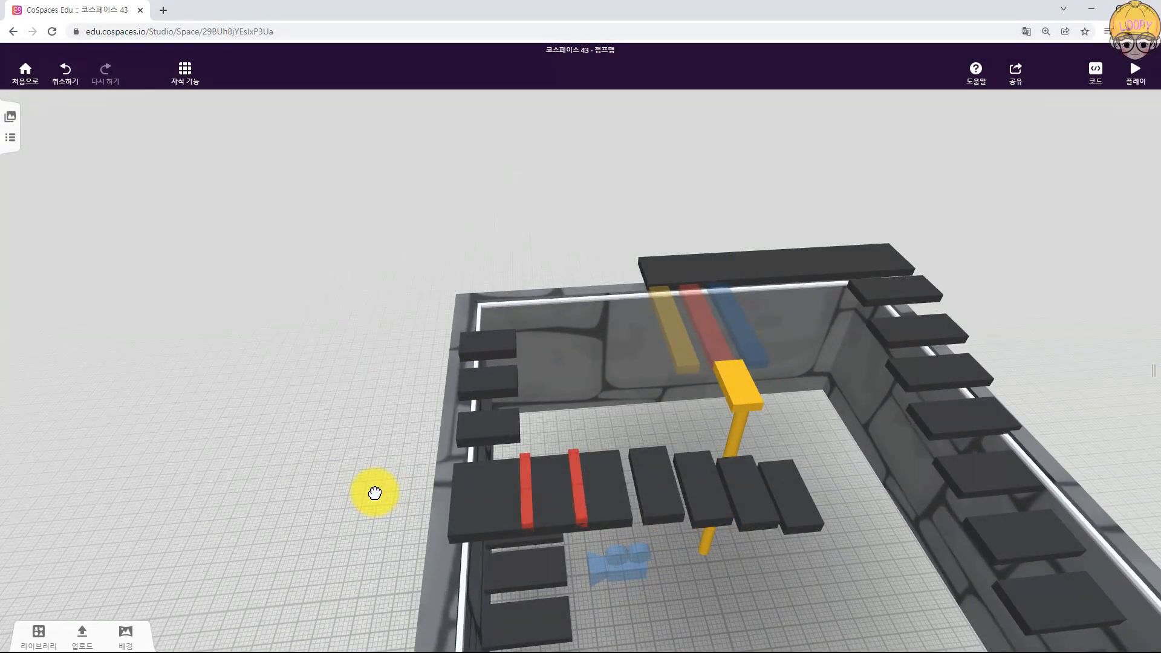
pyautogui.moveTo(343, 438); pyautogui.dragTo(425, 456)
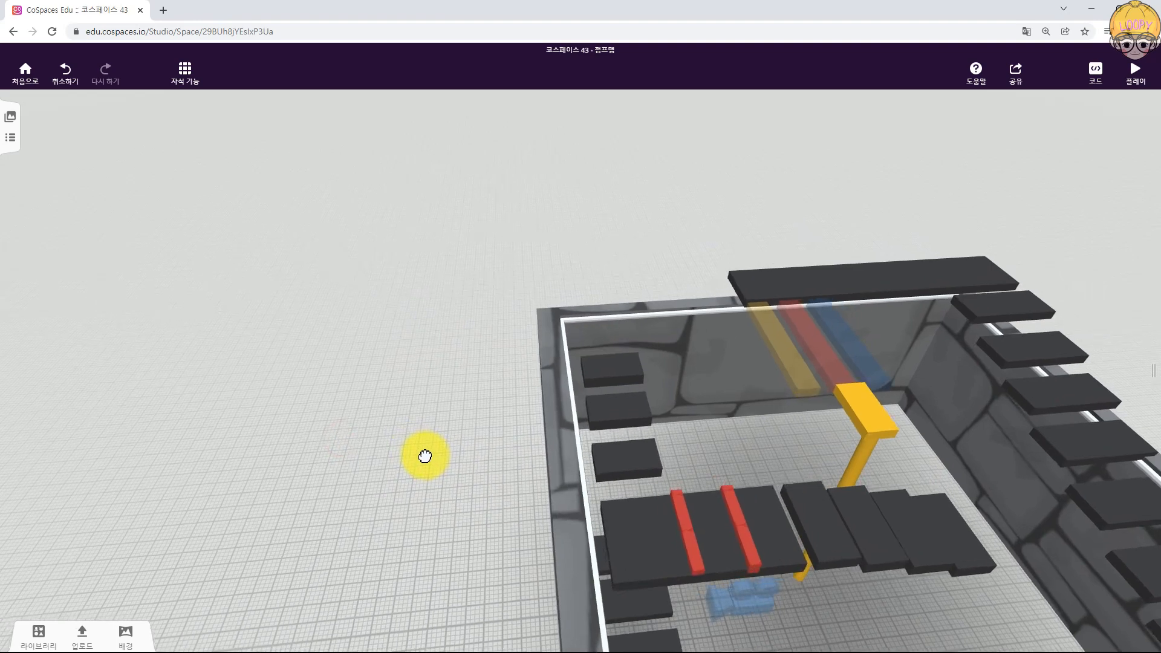
pyautogui.scroll(3, 495, 397)
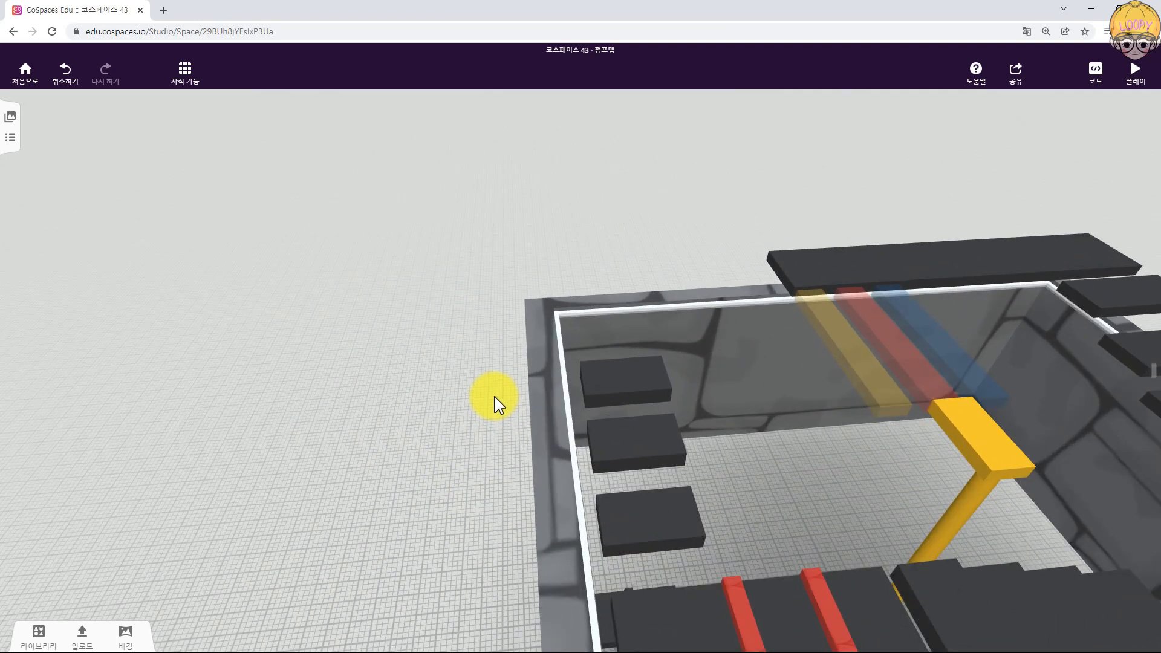
pyautogui.scroll(-2, 495, 397)
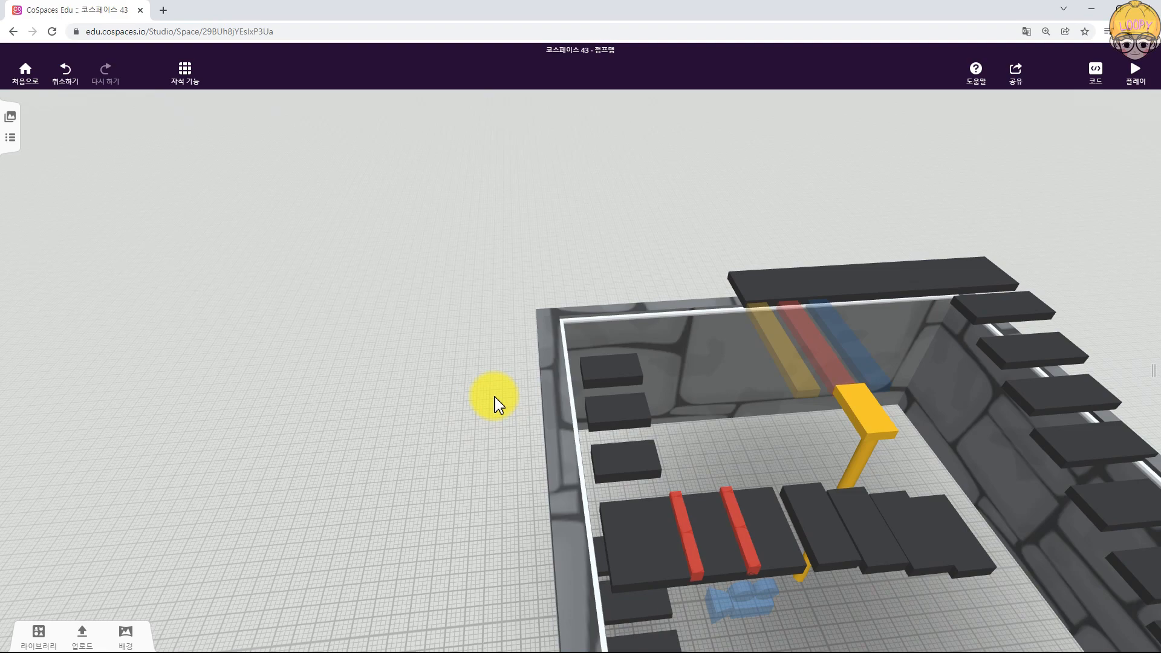
pyautogui.scroll(3, 494, 397)
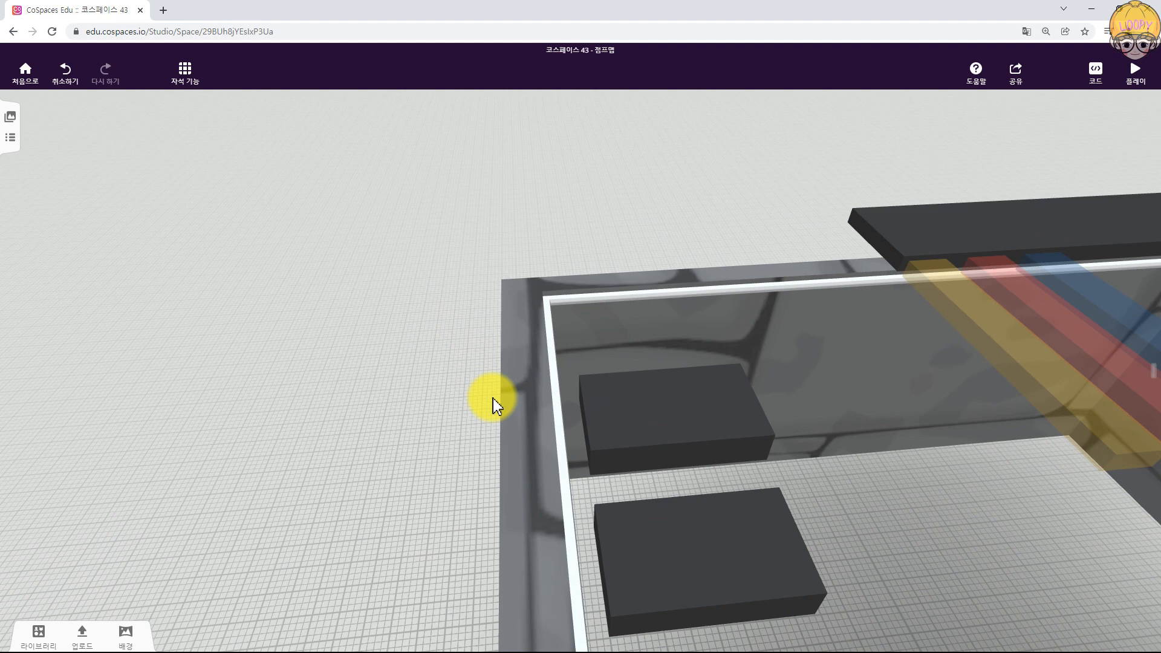
# - Copy the end plank of the wall row toward the corner and enlarge the copy into a wide platform
pyautogui.moveTo(582, 371); pyautogui.dragTo(396, 454)
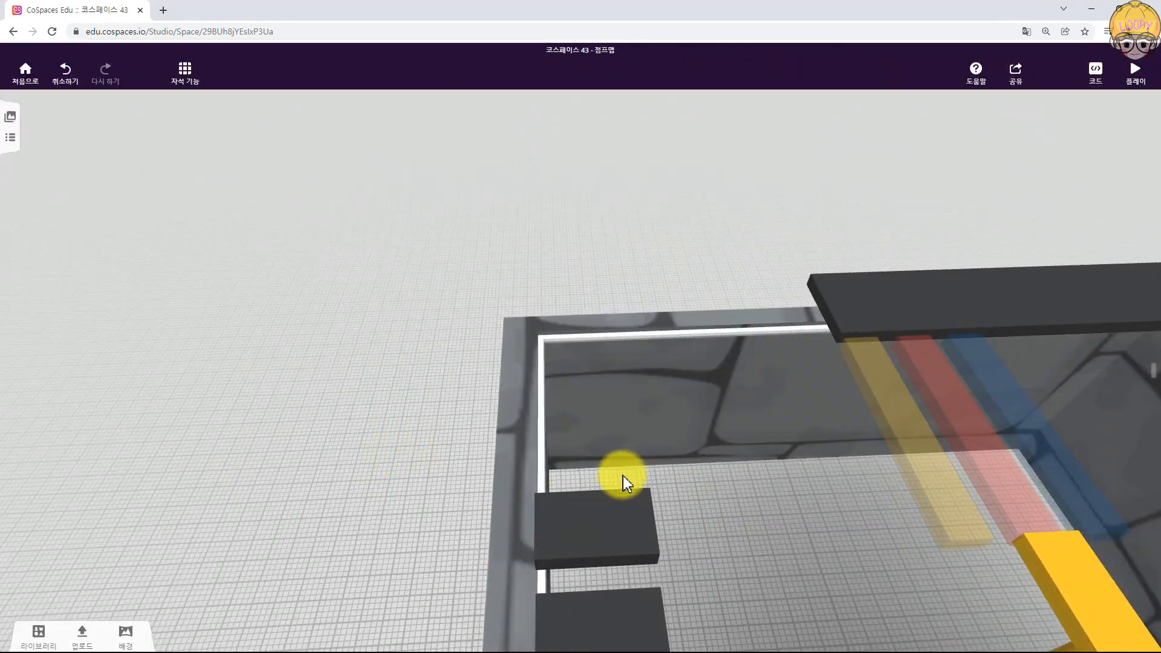
pyautogui.click(624, 493)
pyautogui.keyDown('alt'); pyautogui.moveTo(601, 568); pyautogui.dragTo(600, 477); pyautogui.keyUp('alt')
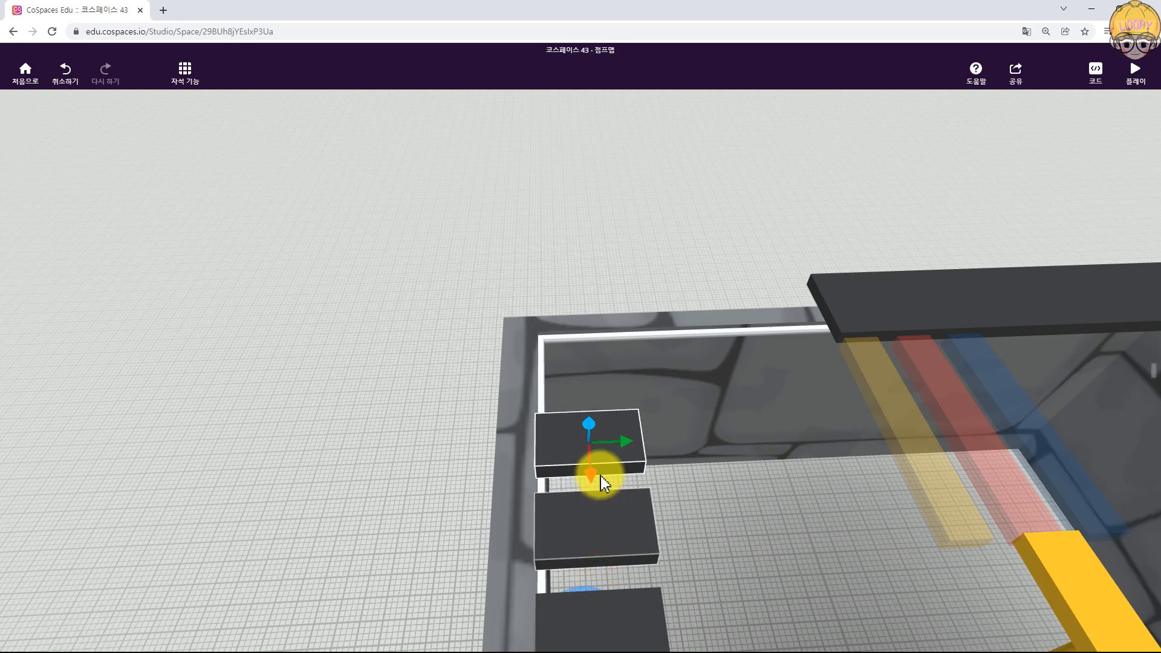
pyautogui.moveTo(277, 578); pyautogui.dragTo(402, 474)
pyautogui.click(617, 362)
pyautogui.moveTo(600, 438); pyautogui.dragTo(603, 338)
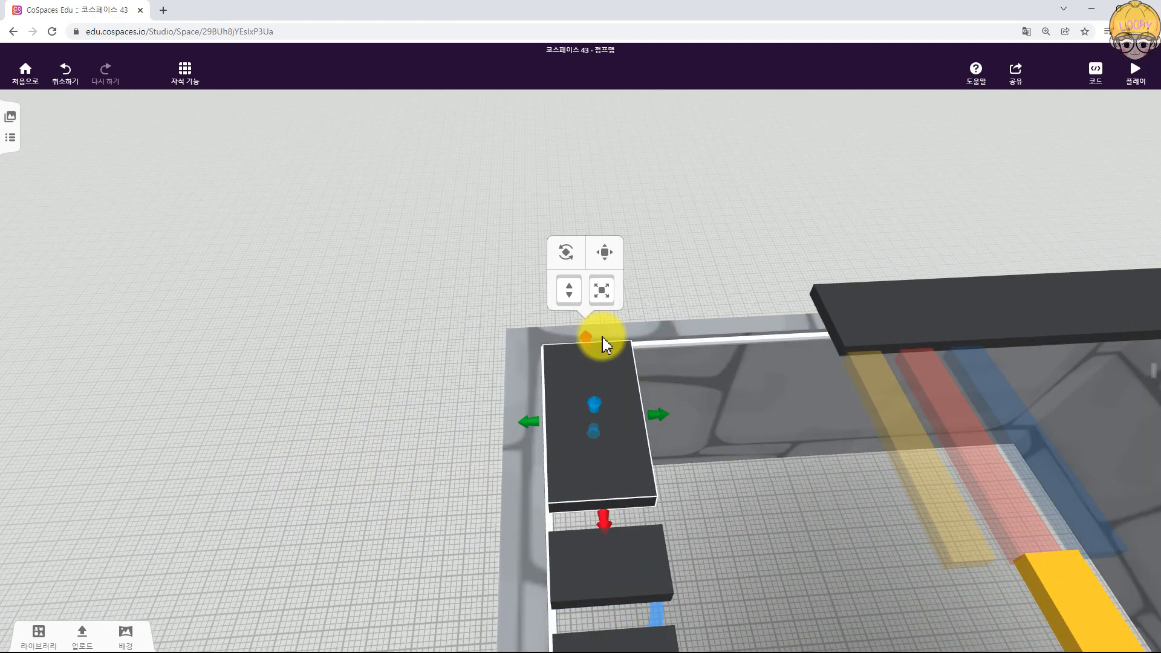
pyautogui.click(661, 416)
pyautogui.moveTo(422, 492); pyautogui.dragTo(407, 492)
pyautogui.moveTo(626, 285); pyautogui.dragTo(732, 277)
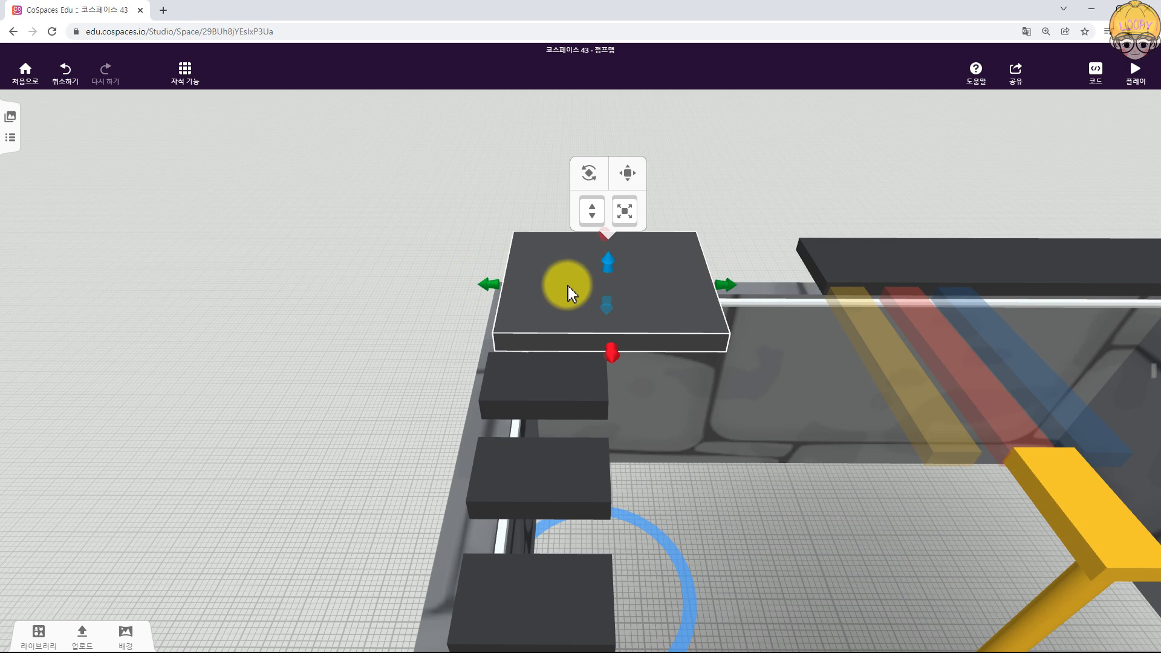
pyautogui.click(346, 401)
pyautogui.moveTo(319, 407)
pyautogui.mouseDown()
pyautogui.moveTo(310, 424)
pyautogui.moveTo(322, 427)
pyautogui.mouseUp()
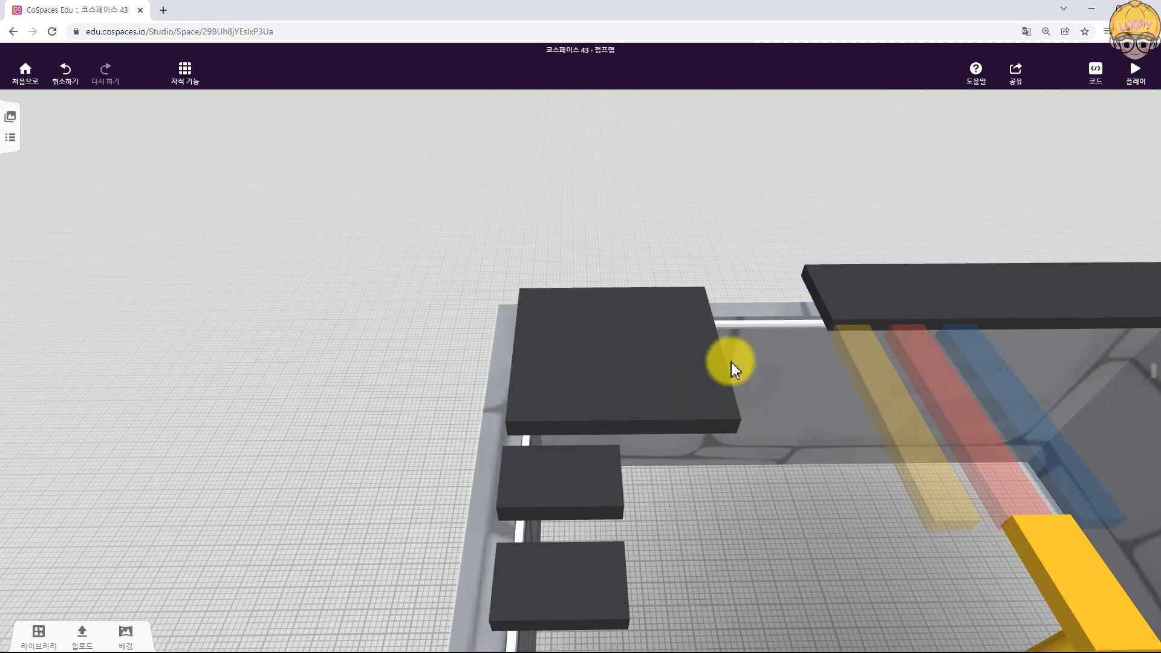
# - Duplicate the corner platform directly upward, placing the copy on top of it
pyautogui.moveTo(169, 474); pyautogui.dragTo(502, 216)
pyautogui.click(533, 203)
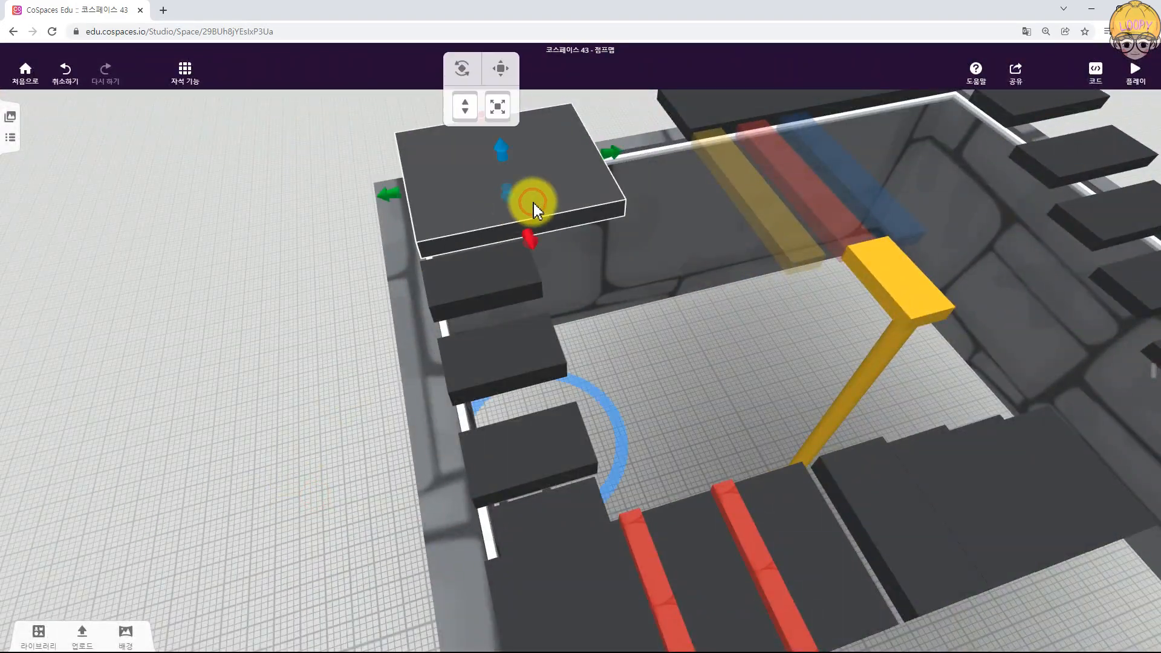
pyautogui.click(500, 68)
pyautogui.moveTo(501, 140); pyautogui.dragTo(499, 117)
pyautogui.moveTo(206, 369); pyautogui.dragTo(260, 493)
# - Reshape the upper copy into a thin, narrow upright panel standing across the corner platform
pyautogui.click(570, 161)
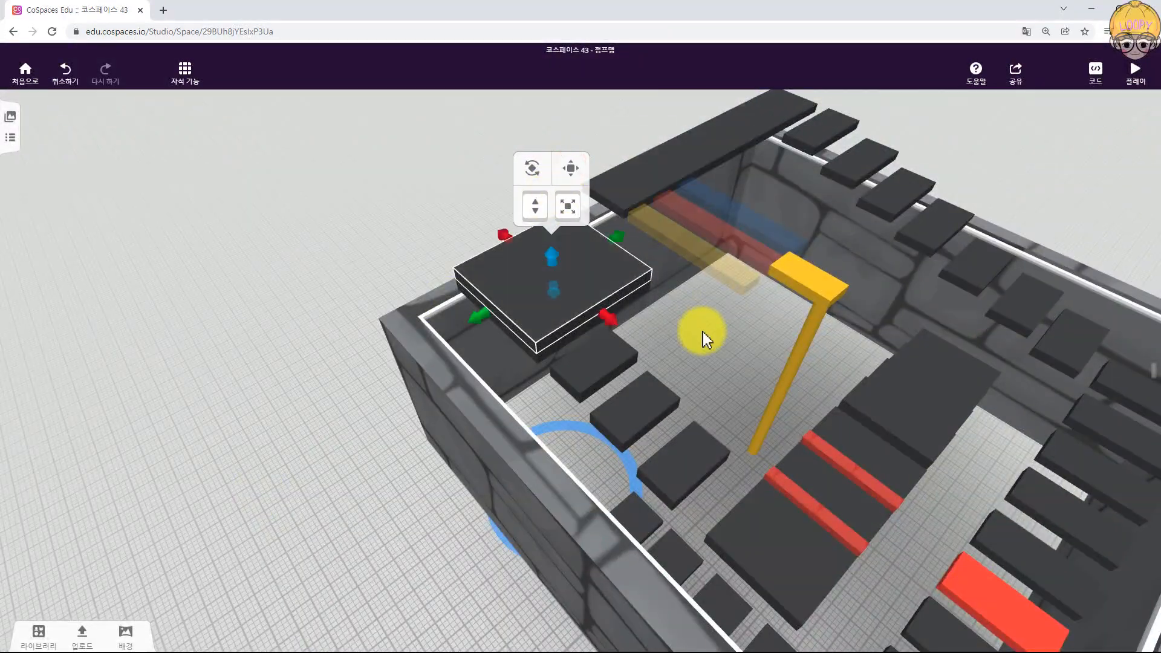
pyautogui.moveTo(618, 324); pyautogui.dragTo(577, 295)
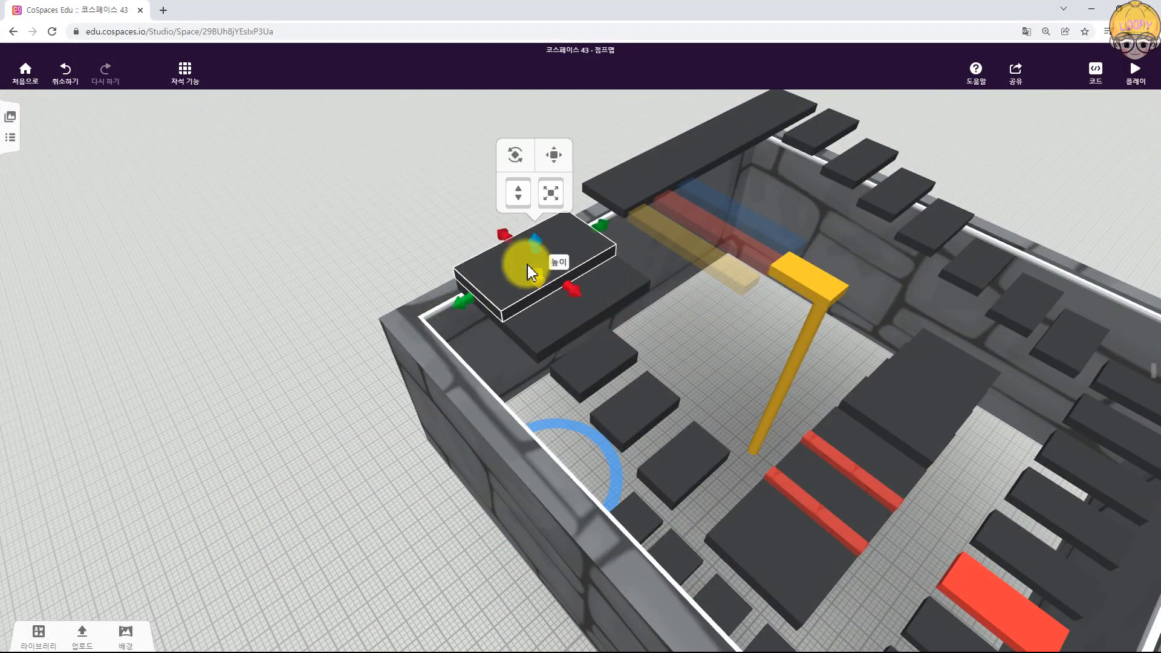
pyautogui.moveTo(504, 231); pyautogui.dragTo(543, 266)
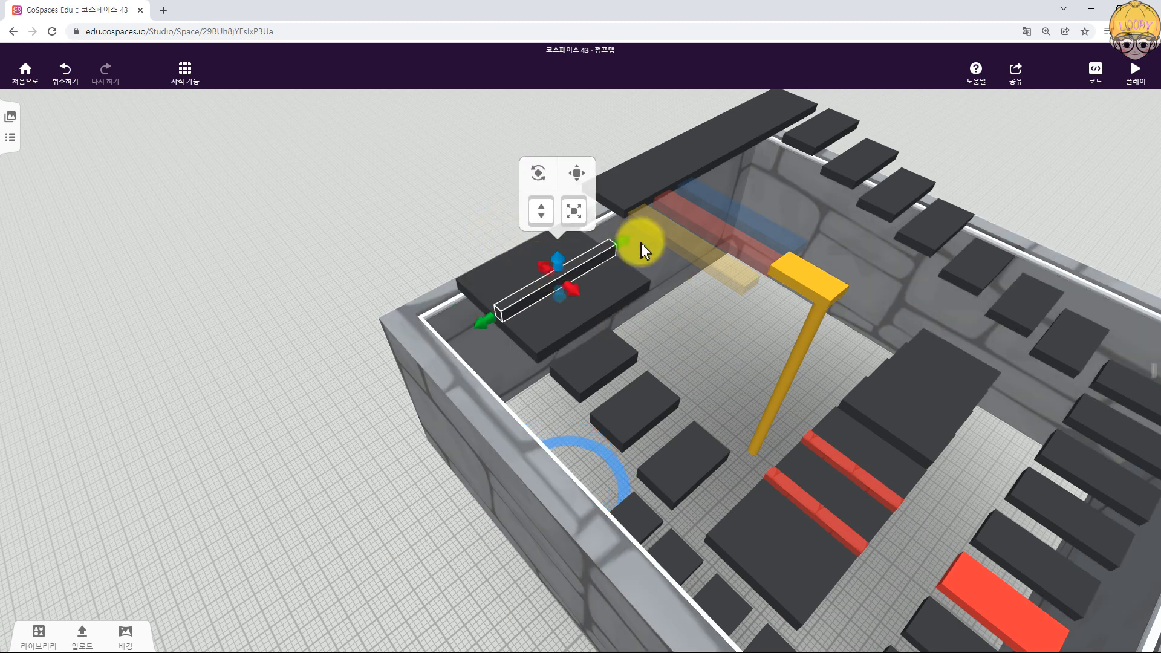
pyautogui.moveTo(627, 244); pyautogui.dragTo(501, 194)
pyautogui.moveTo(374, 413); pyautogui.dragTo(285, 382)
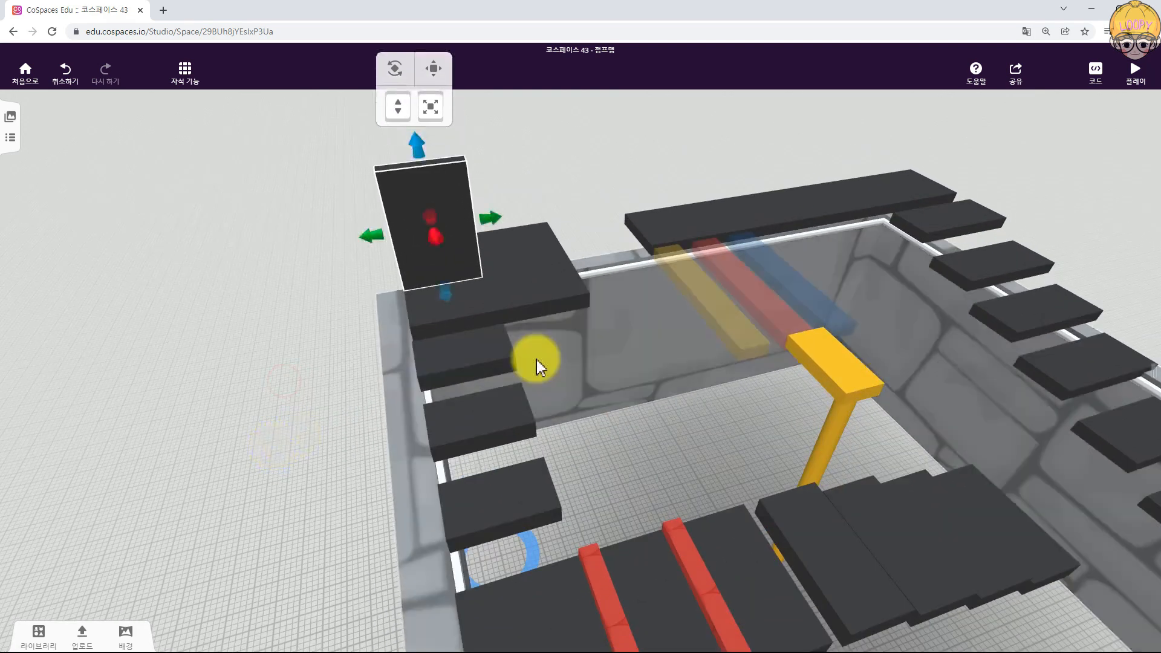
# - Extend the corner platform sideways toward the inside of the tower and widen the upright panel on it
pyautogui.click(557, 290)
pyautogui.moveTo(579, 266); pyautogui.dragTo(609, 252)
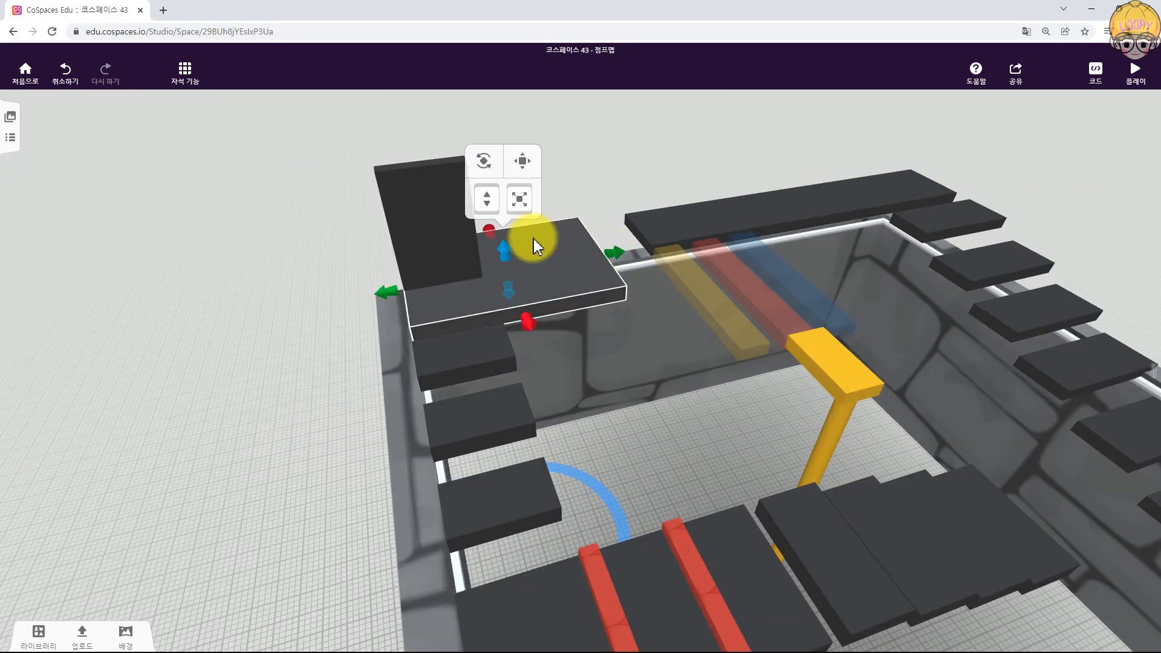
pyautogui.click(465, 224)
pyautogui.moveTo(490, 219); pyautogui.dragTo(522, 215)
pyautogui.click(256, 396)
# - Increase the height of the upright panel on the corner platform
pyautogui.click(450, 227)
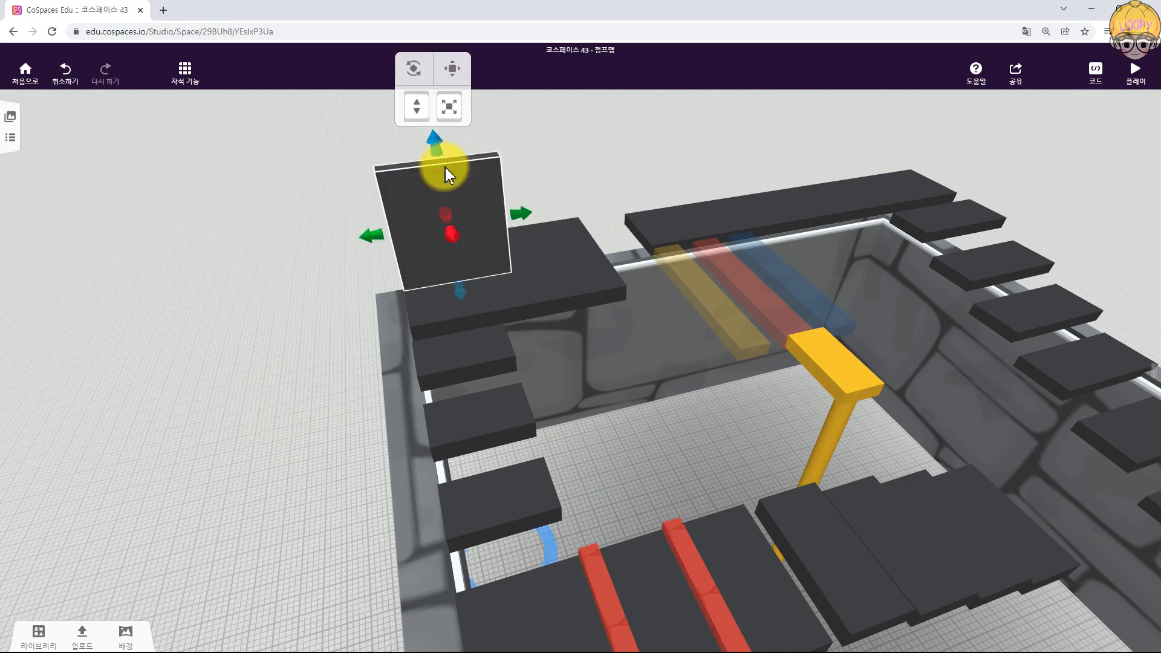
pyautogui.moveTo(445, 170); pyautogui.dragTo(430, 91)
pyautogui.scroll(-4, 426, 178)
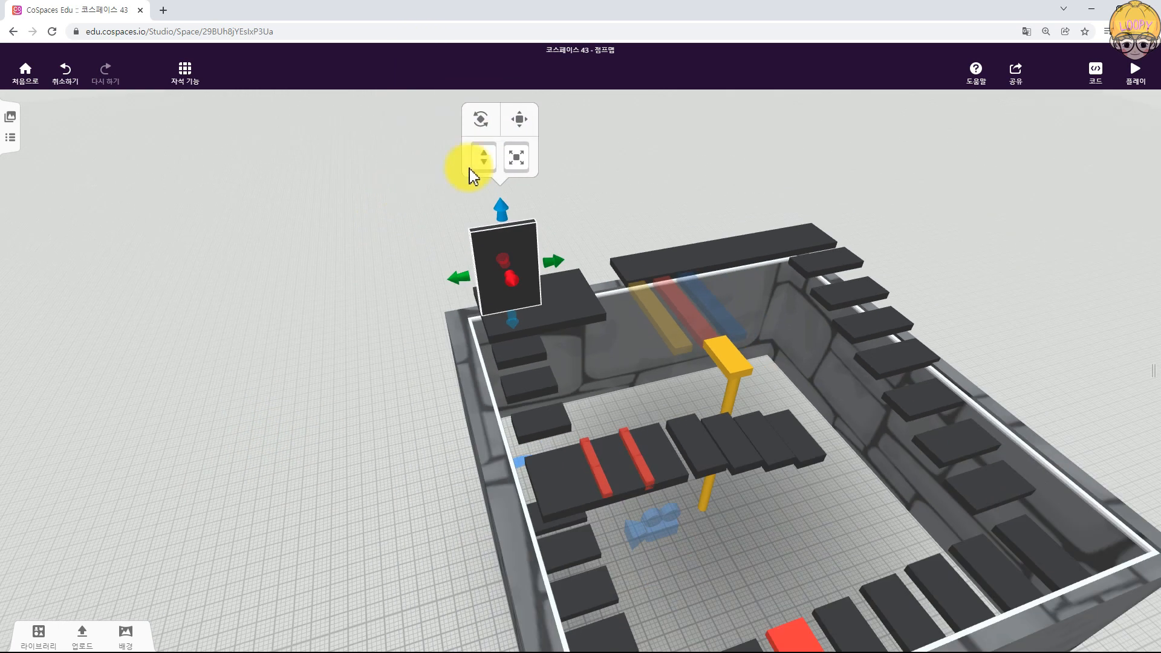
# - Make the upright panel taller and extend the corner platform slightly farther along the wall toward the long plank
pyautogui.moveTo(507, 225); pyautogui.dragTo(500, 191)
pyautogui.moveTo(345, 500); pyautogui.dragTo(303, 496)
pyautogui.moveTo(332, 351); pyautogui.dragTo(199, 434)
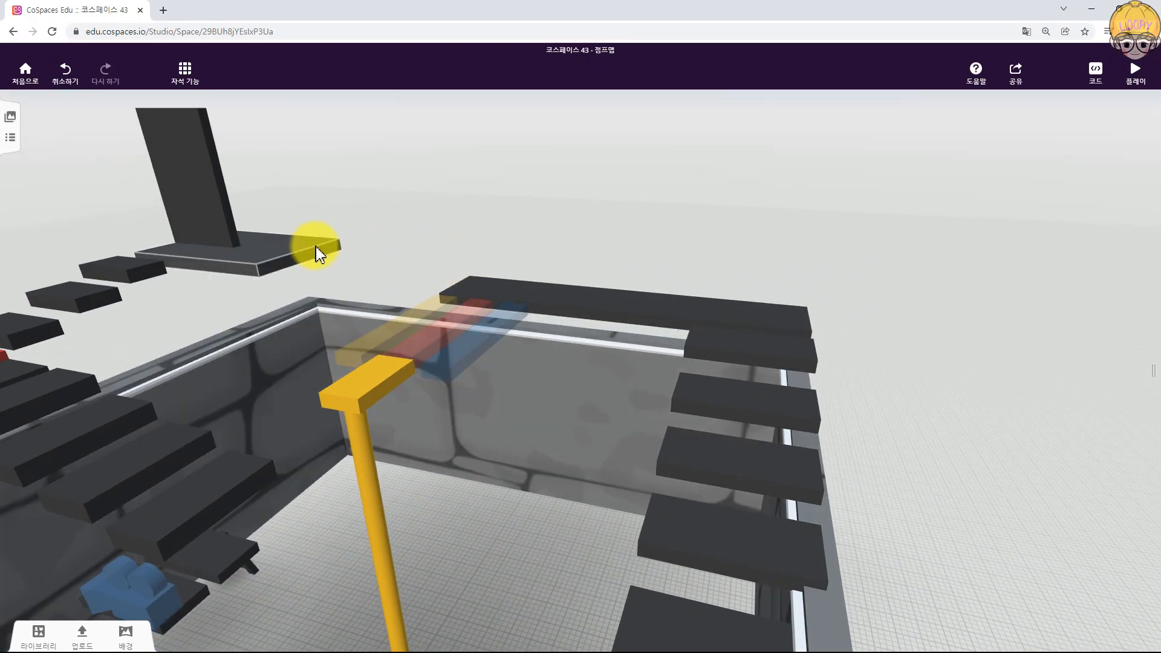
pyautogui.moveTo(93, 225); pyautogui.dragTo(259, 278)
pyautogui.click(495, 332)
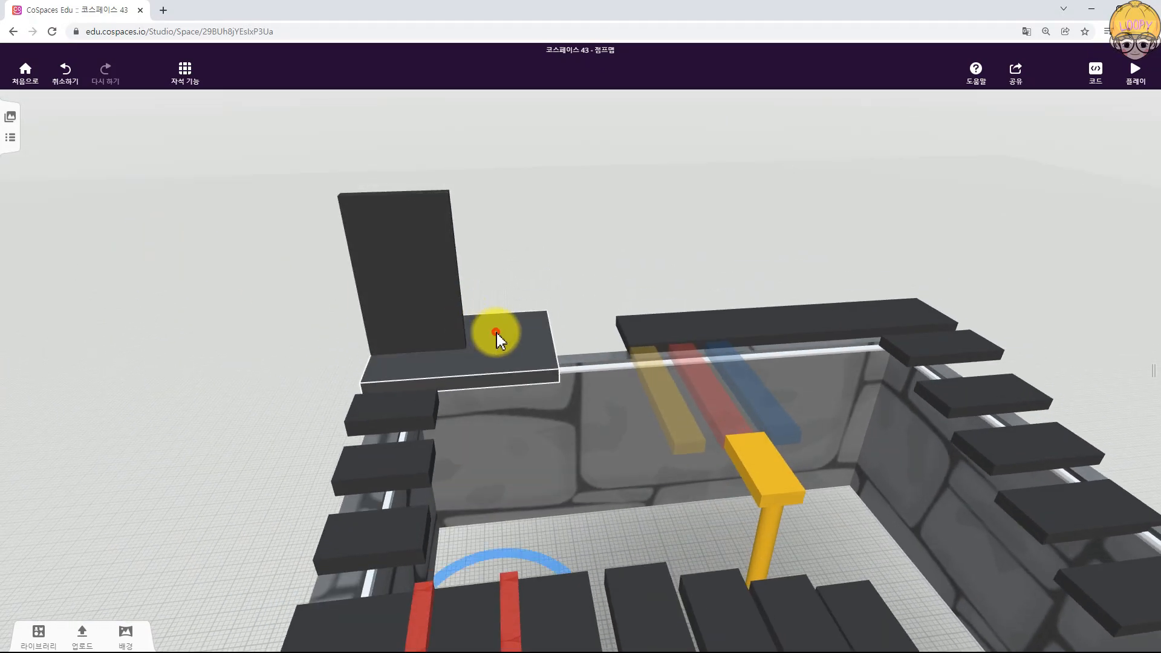
pyautogui.moveTo(574, 340); pyautogui.dragTo(601, 336)
pyautogui.moveTo(694, 246); pyautogui.dragTo(626, 252)
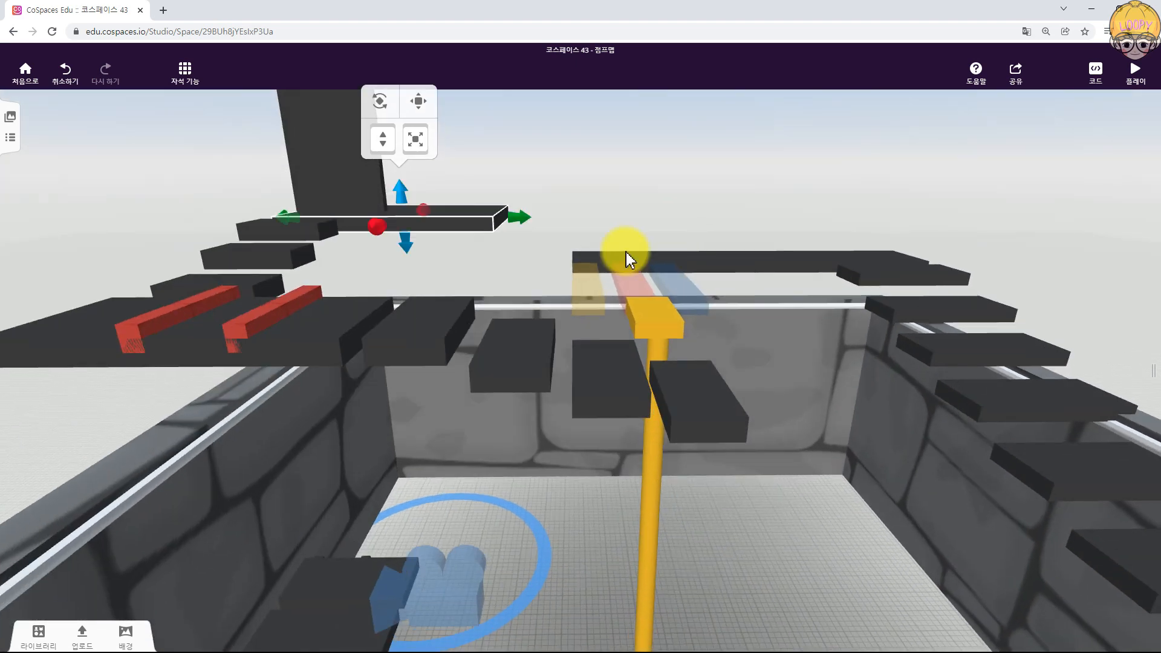
# - Duplicate the upright panel sideways so the copy stands directly beside the original on the corner platform
pyautogui.moveTo(537, 232); pyautogui.dragTo(423, 201)
pyautogui.click(423, 201)
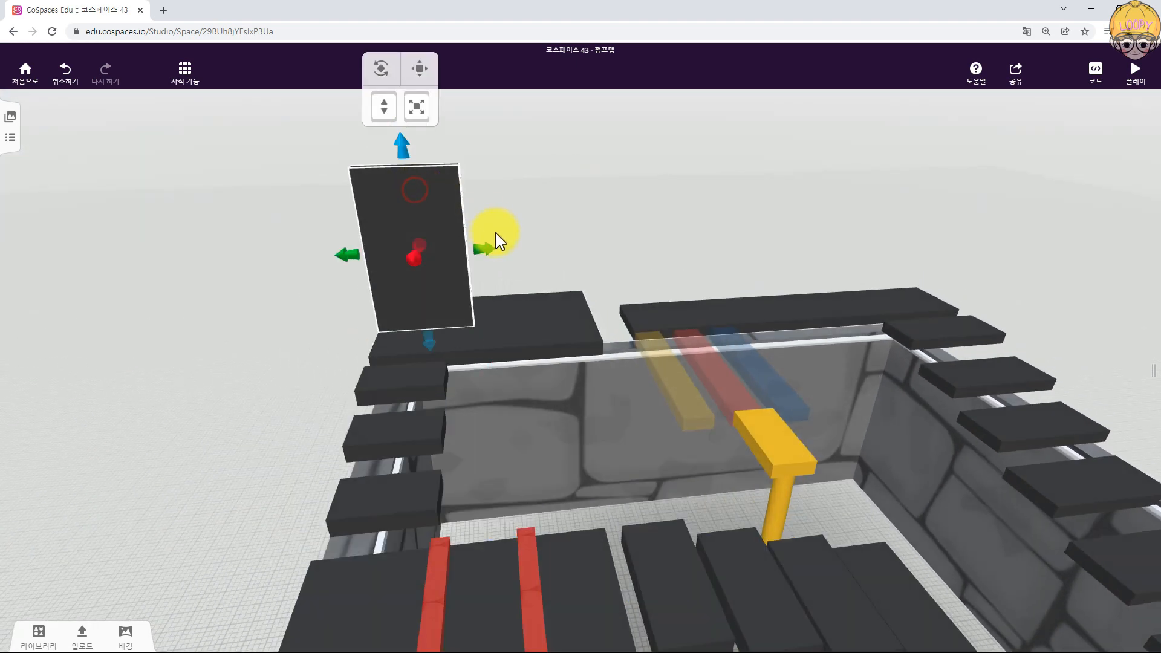
pyautogui.moveTo(489, 249); pyautogui.dragTo(578, 244)
pyautogui.click(433, 86)
pyautogui.scroll(3, 578, 244)
pyautogui.moveTo(553, 194); pyautogui.dragTo(559, 194)
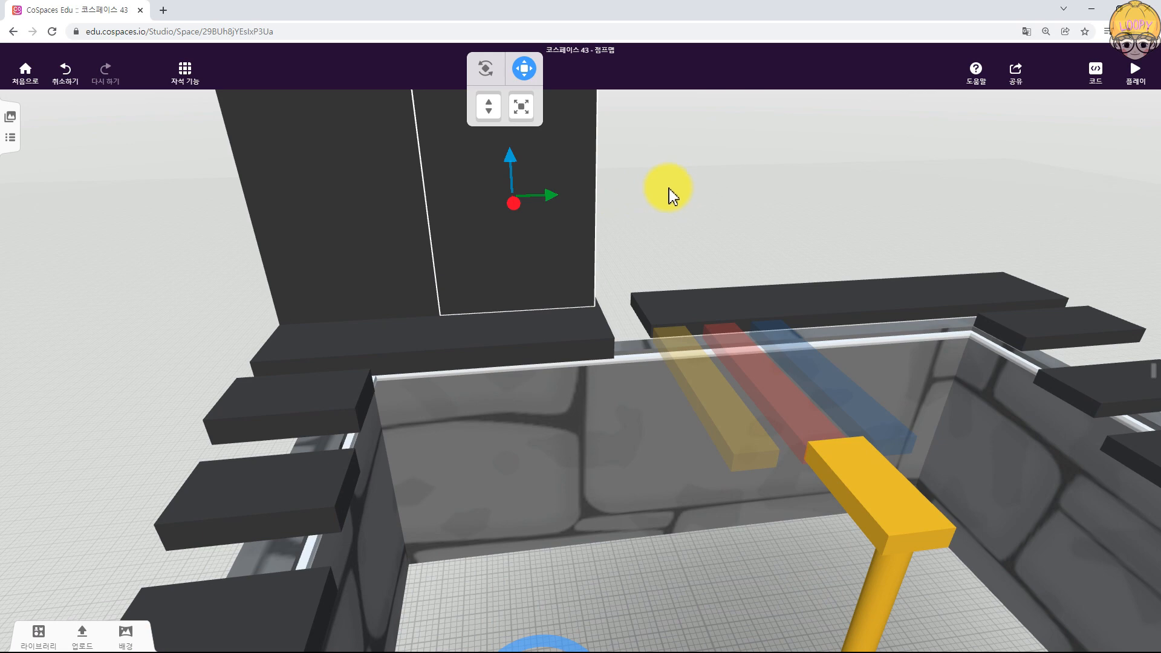
# - Color the original upright panel at the outer end of the corner platform red
pyautogui.moveTo(668, 189); pyautogui.dragTo(710, 205)
pyautogui.scroll(-6, 698, 212)
pyautogui.moveTo(712, 290); pyautogui.dragTo(702, 260)
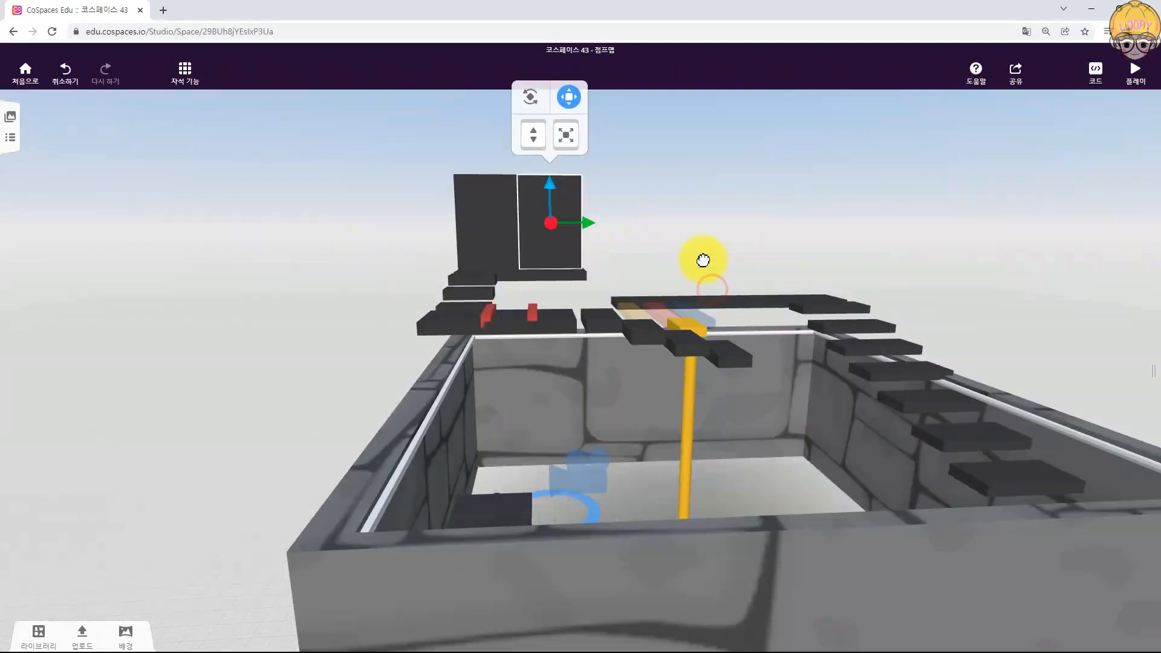
pyautogui.rightClick(485, 292)
pyautogui.click(556, 260)
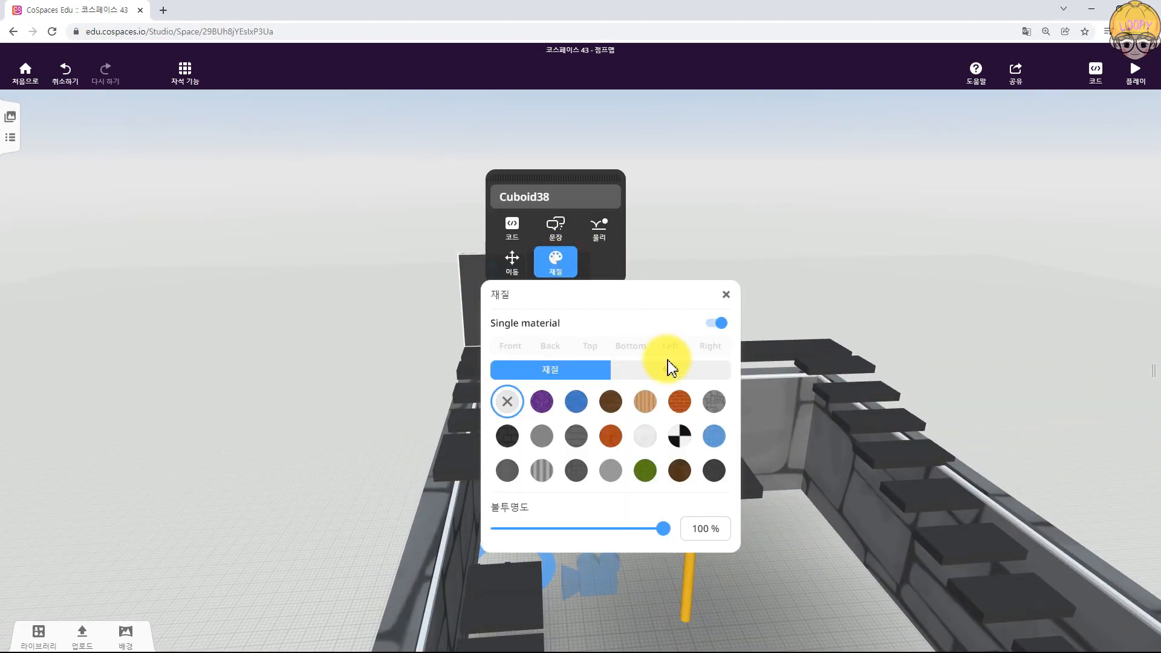
pyautogui.click(677, 370)
pyautogui.click(542, 435)
pyautogui.click(345, 319)
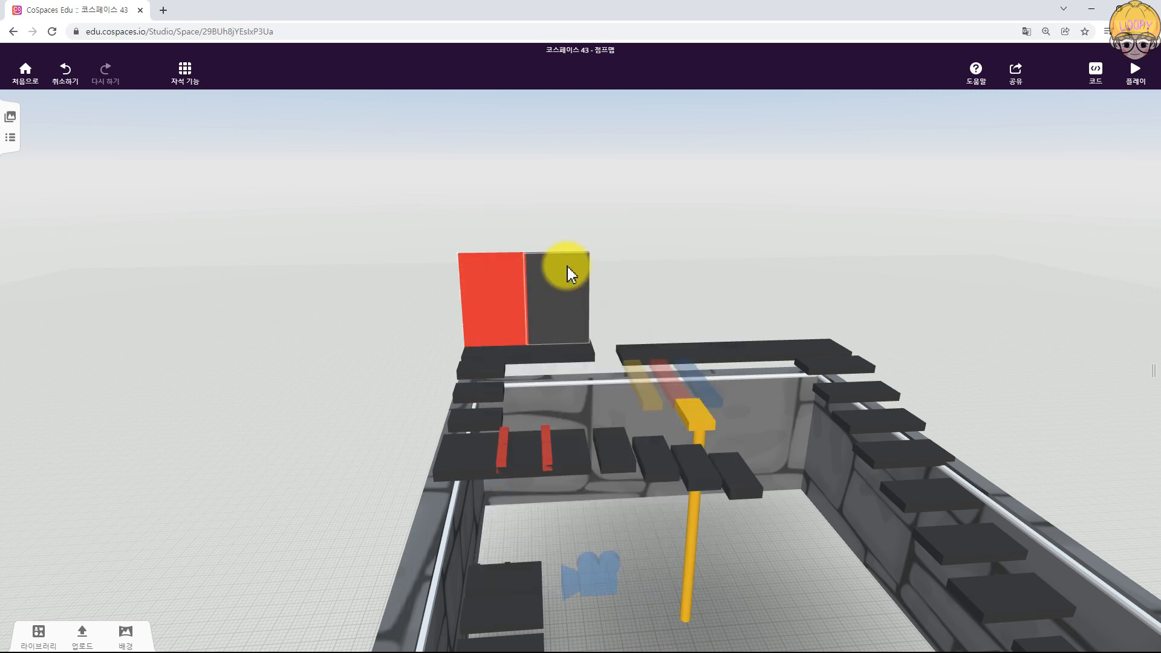
# - Color the duplicated upright panel next to the red one yellow
pyautogui.rightClick(567, 267)
pyautogui.click(638, 245)
pyautogui.click(776, 342)
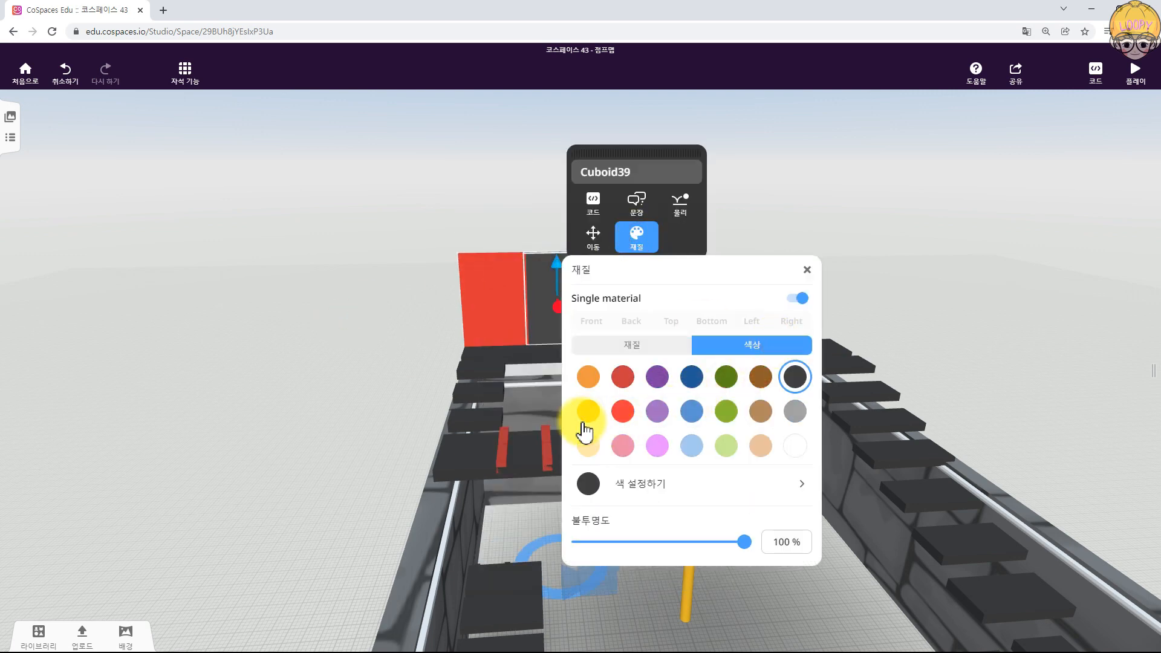
pyautogui.click(586, 414)
pyautogui.moveTo(370, 336); pyautogui.dragTo(361, 352)
pyautogui.scroll(3, 477, 328)
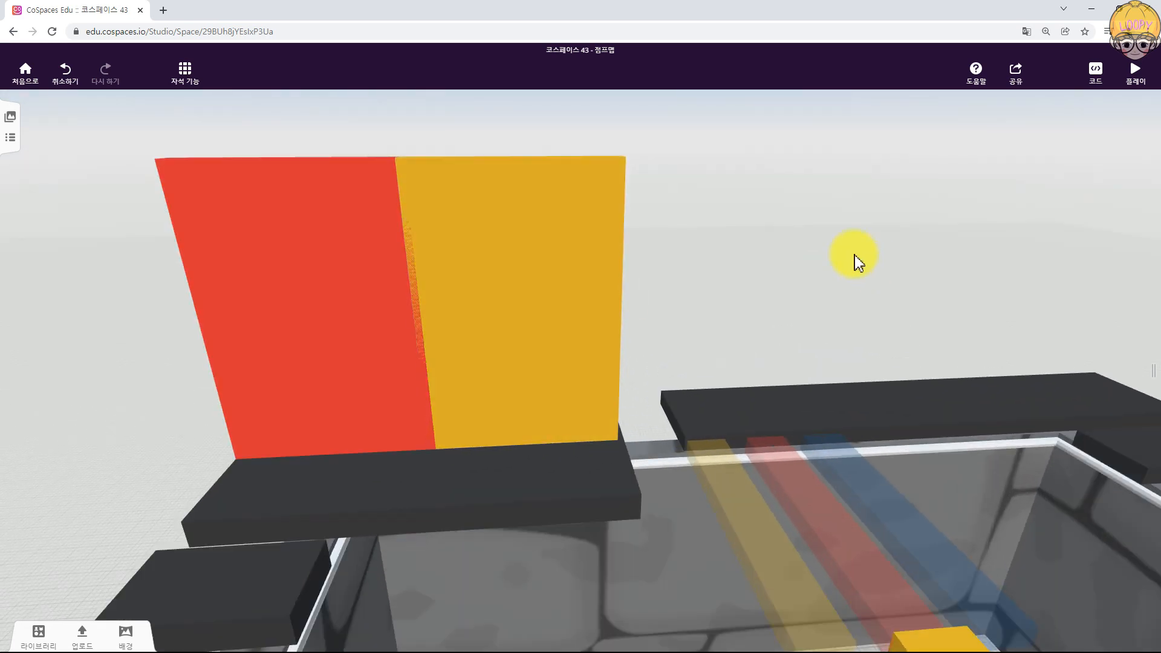
pyautogui.scroll(-5, 861, 254)
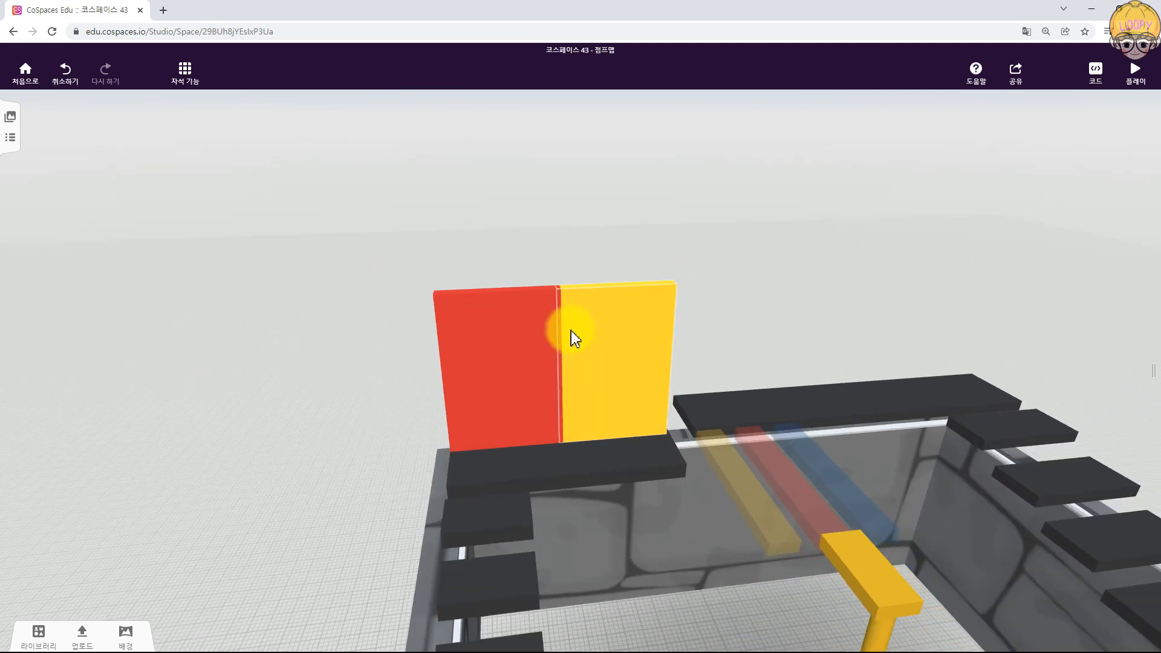
# - Apply the purple ornamental pattern material to the red panel
pyautogui.click(517, 333)
pyautogui.rightClick(517, 334)
pyautogui.click(599, 313)
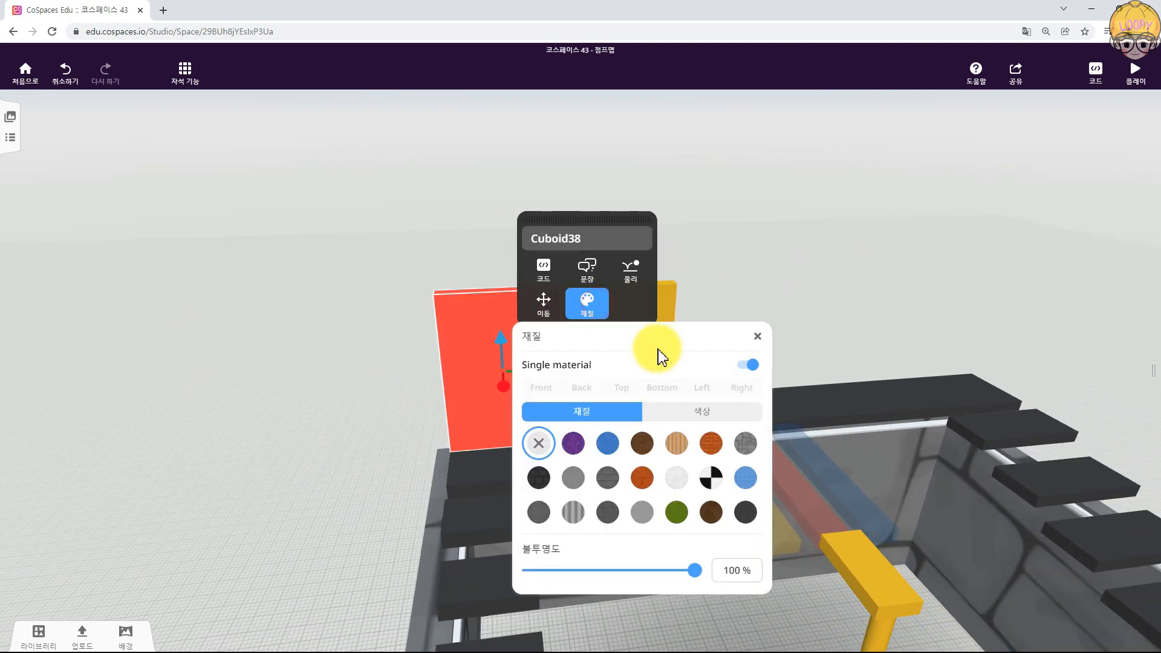
pyautogui.click(579, 436)
pyautogui.click(379, 252)
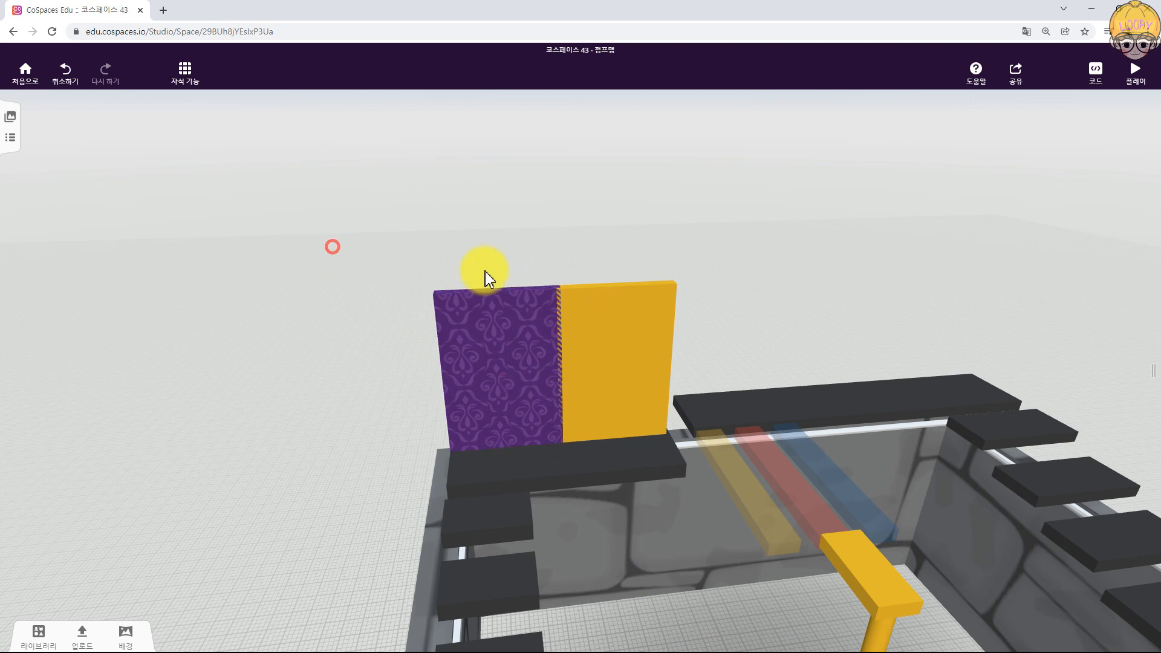
# - Apply the blue wave-pattern material to the yellow panel
pyautogui.rightClick(632, 313)
pyautogui.click(725, 299)
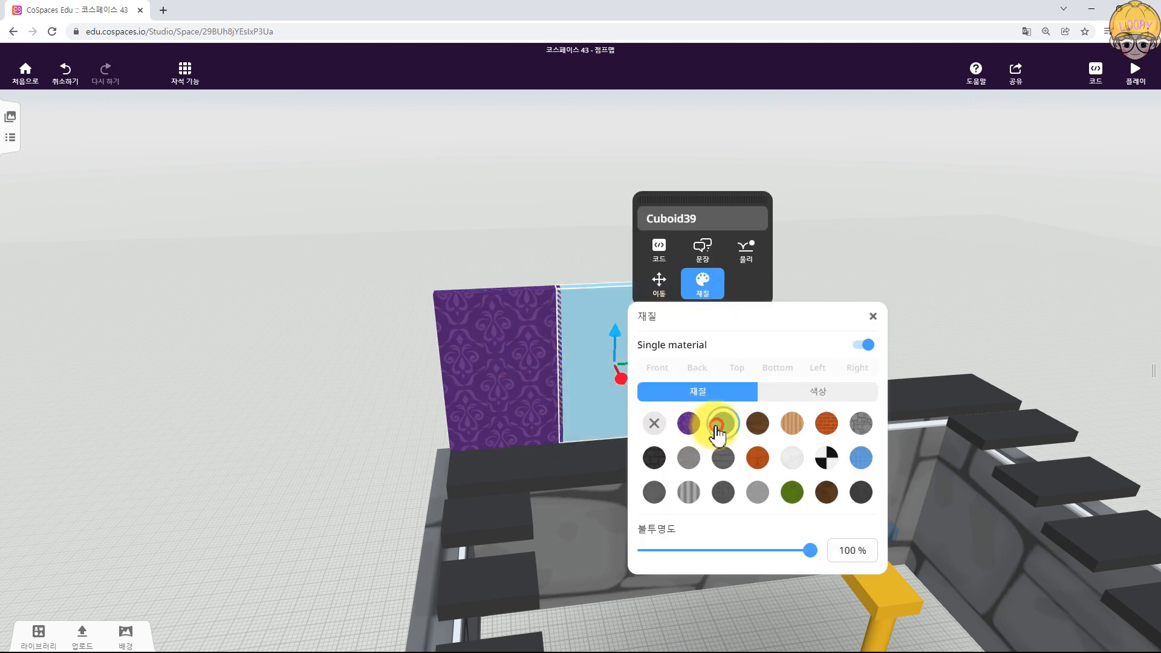
pyautogui.click(716, 425)
pyautogui.click(301, 391)
pyautogui.moveTo(331, 406); pyautogui.dragTo(315, 413)
pyautogui.click(343, 401)
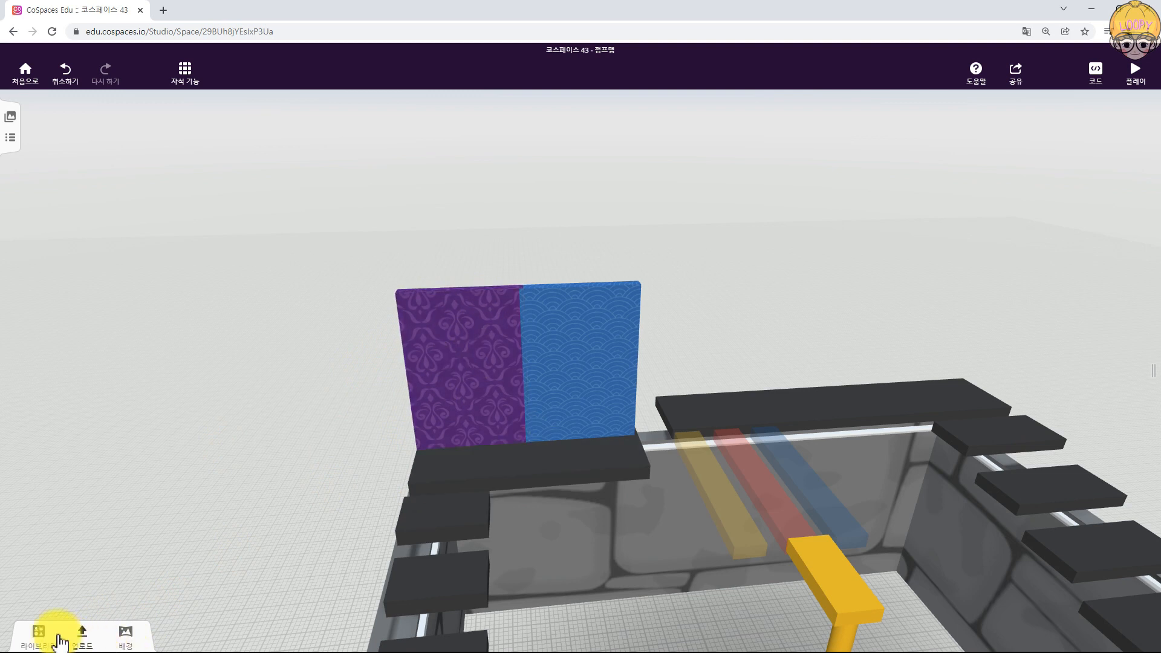
# - Find the adjustable window without a grid among the library's housing objects and place it in the purple panel
pyautogui.click(38, 633)
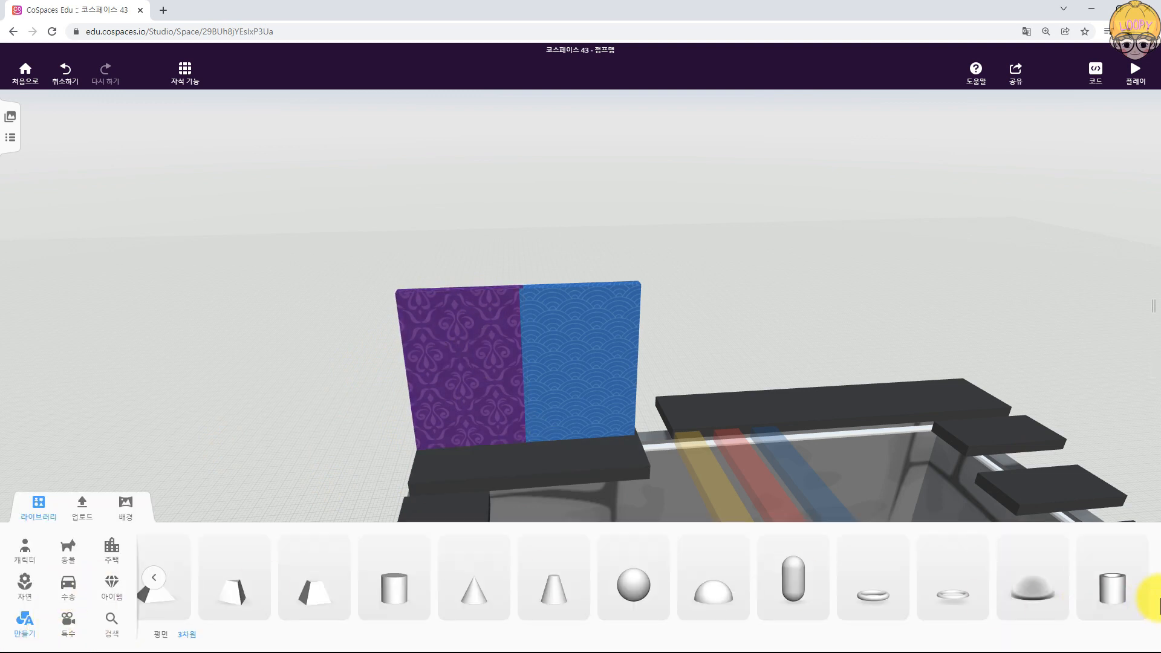
pyautogui.click(112, 547)
pyautogui.scroll(-5, 1062, 575)
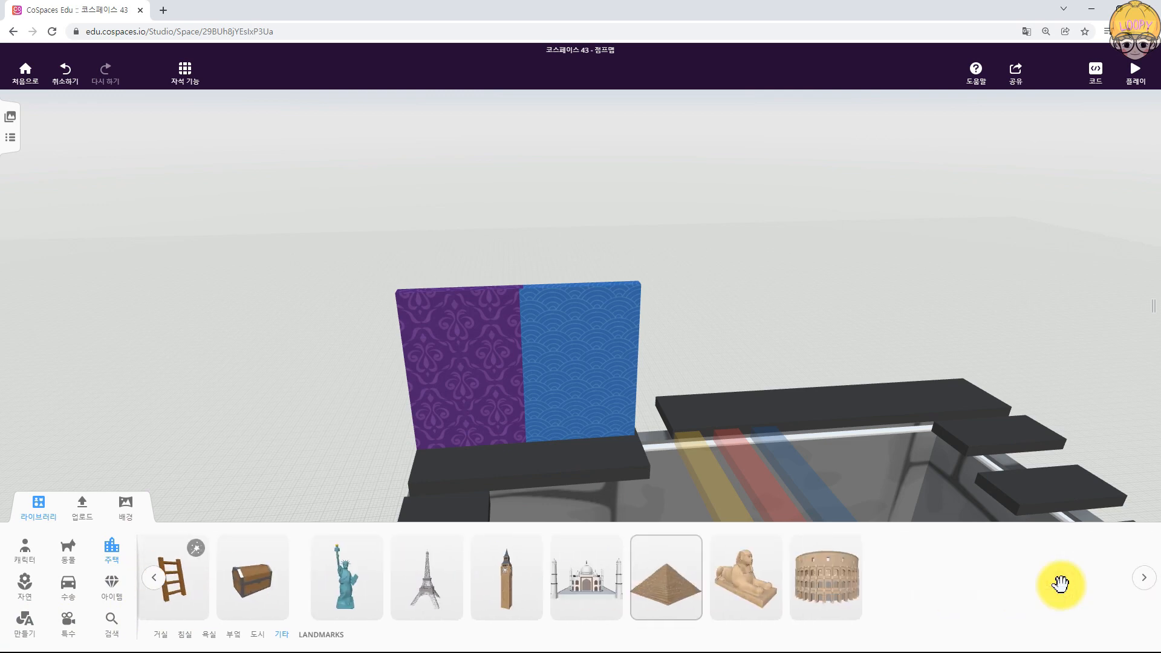
pyautogui.scroll(5, 216, 599)
pyautogui.scroll(5, 215, 599)
pyautogui.moveTo(370, 586); pyautogui.dragTo(468, 407)
pyautogui.click(468, 298)
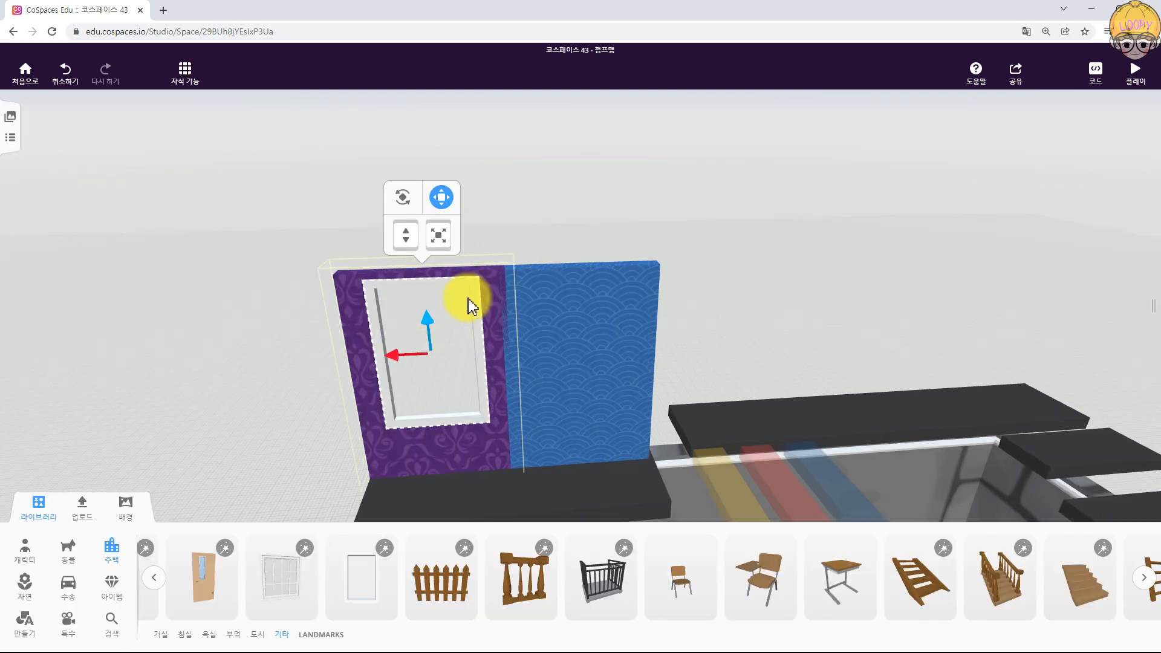
# - Enlarge the window in width and height until only a thin purple border of the panel remains around it
pyautogui.click(451, 202)
pyautogui.moveTo(359, 361); pyautogui.dragTo(343, 362)
pyautogui.moveTo(500, 351); pyautogui.dragTo(517, 355)
pyautogui.moveTo(440, 433); pyautogui.dragTo(441, 481)
pyautogui.moveTo(221, 447); pyautogui.dragTo(238, 435)
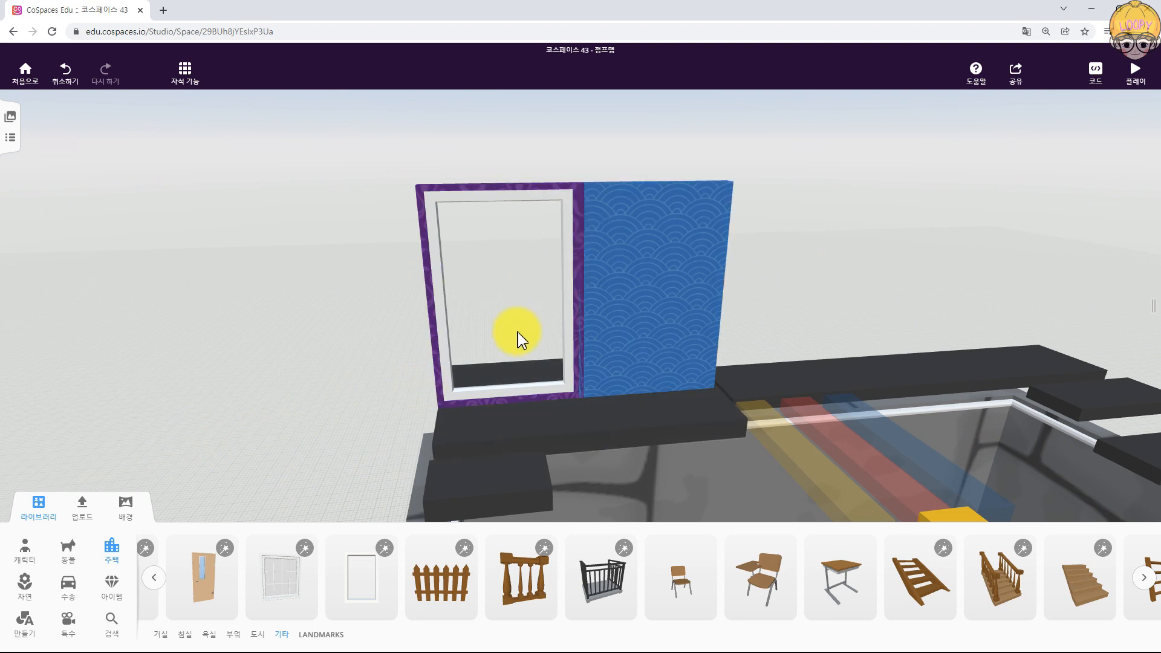
pyautogui.click(503, 394)
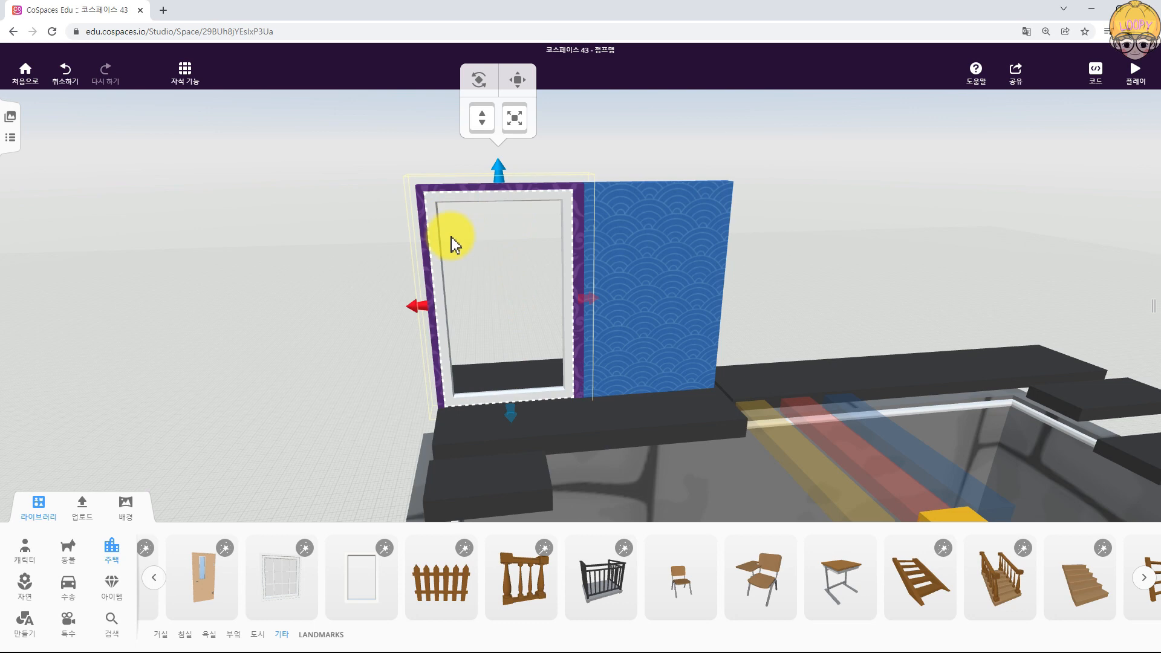
pyautogui.moveTo(511, 412); pyautogui.dragTo(514, 407)
pyautogui.scroll(3, 406, 309)
pyautogui.scroll(-3, 412, 306)
pyautogui.scroll(1, 418, 312)
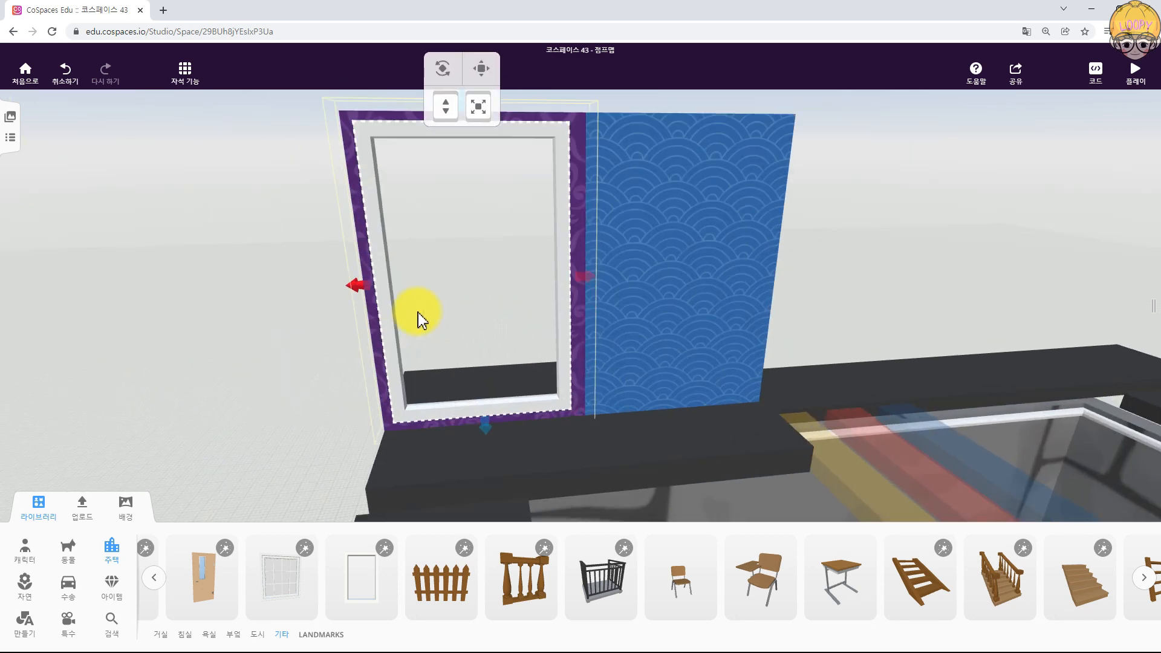
# - Make the window frame in the purple panel fully transparent, leaving an open doorway
pyautogui.click(382, 257)
pyautogui.click(450, 222)
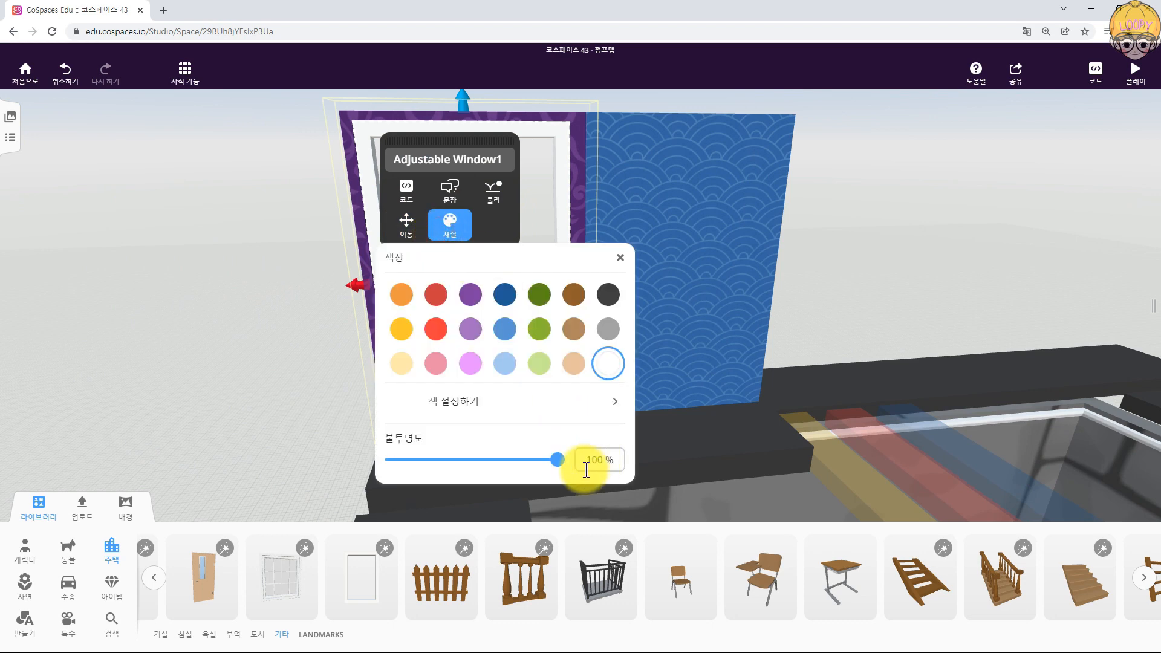
pyautogui.moveTo(549, 464); pyautogui.dragTo(383, 464)
pyautogui.click(213, 384)
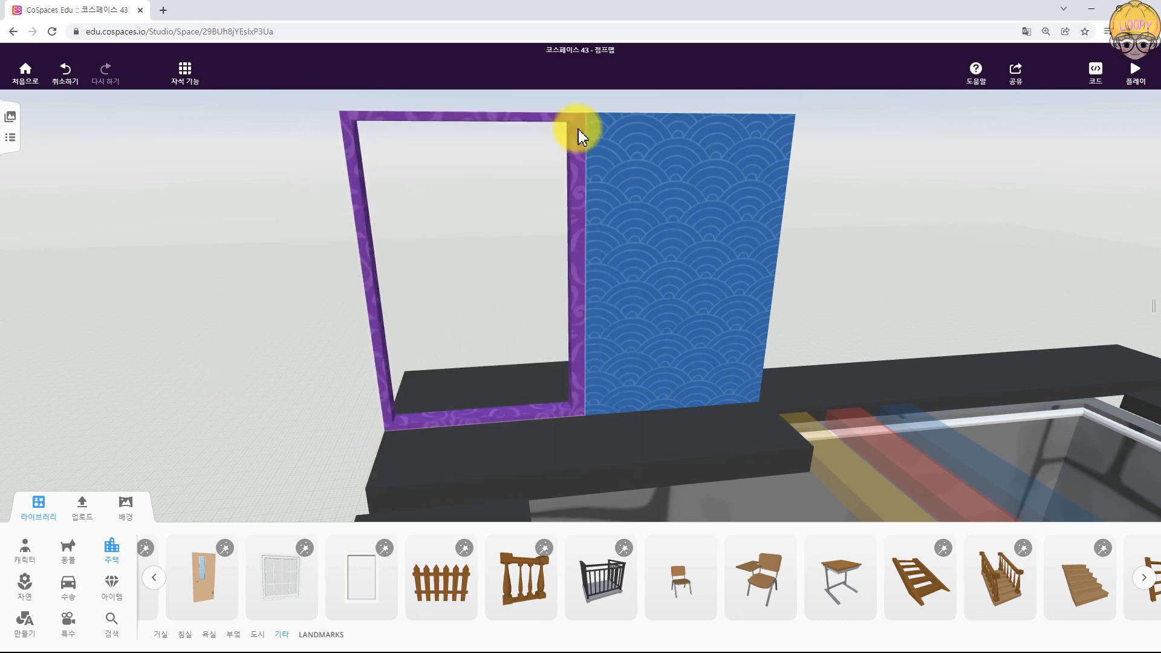
pyautogui.scroll(-3, 321, 415)
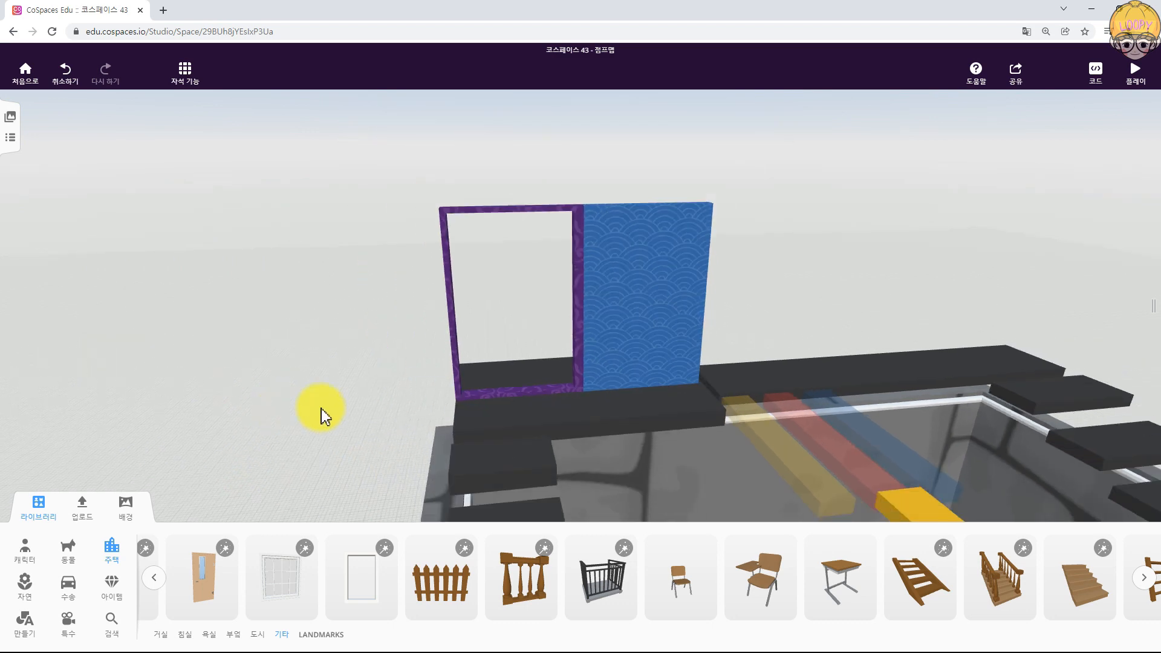
# - Place another adjustable window in the blue panel and enlarge it until only a thin blue border remains
pyautogui.click(679, 303)
pyautogui.moveTo(375, 596); pyautogui.dragTo(632, 383)
pyautogui.moveTo(635, 242); pyautogui.dragTo(635, 243)
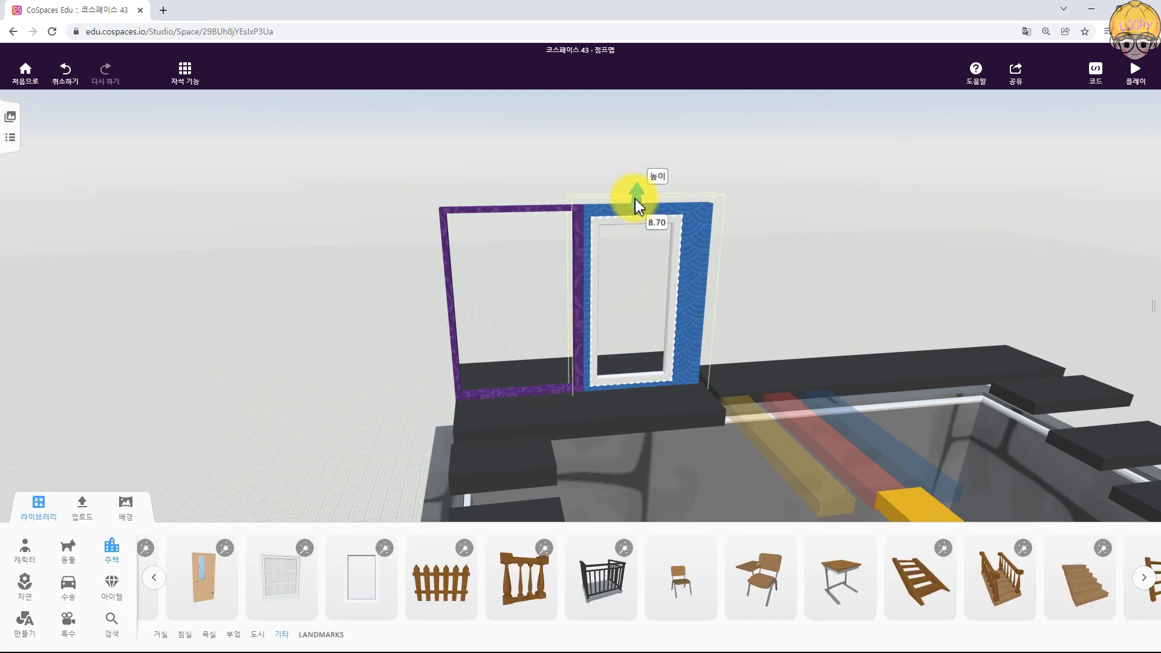
pyautogui.moveTo(636, 201); pyautogui.dragTo(636, 202)
pyautogui.moveTo(696, 305); pyautogui.dragTo(714, 298)
pyautogui.moveTo(834, 228); pyautogui.dragTo(820, 228)
pyautogui.moveTo(455, 286); pyautogui.dragTo(456, 291)
# - Make the window frame in the blue panel fully transparent and pull its side next to the purple frame slightly inward
pyautogui.rightClick(474, 259)
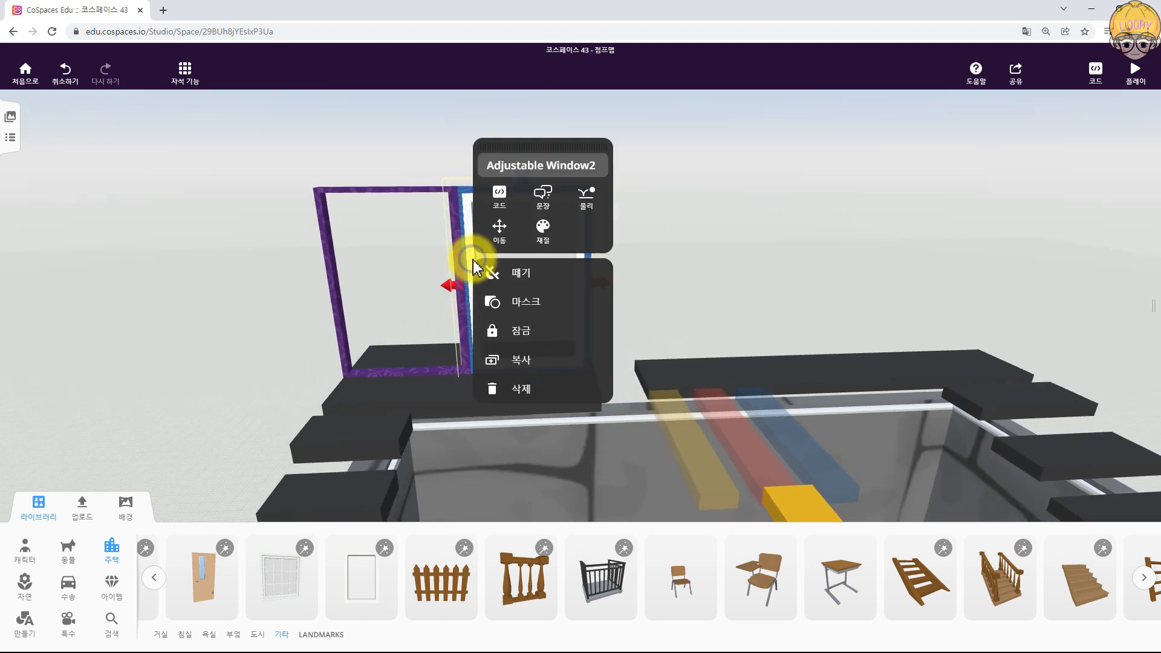
pyautogui.click(543, 229)
pyautogui.moveTo(650, 466); pyautogui.dragTo(381, 483)
pyautogui.click(111, 347)
pyautogui.scroll(5, 618, 235)
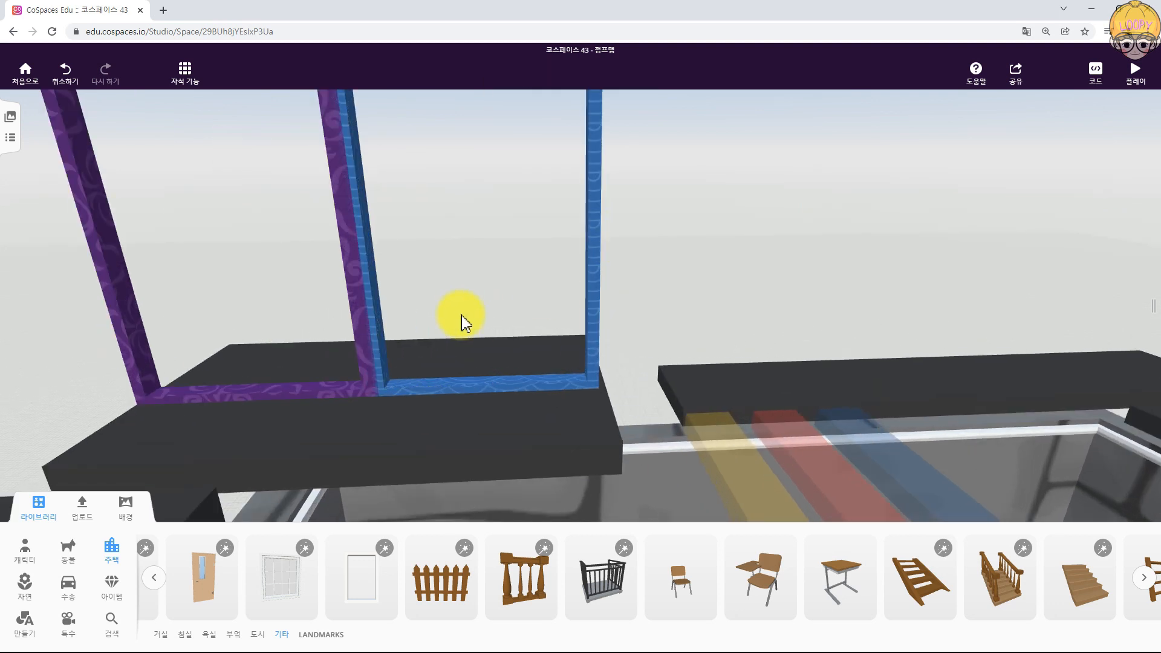
pyautogui.click(376, 267)
pyautogui.moveTo(352, 232); pyautogui.dragTo(361, 237)
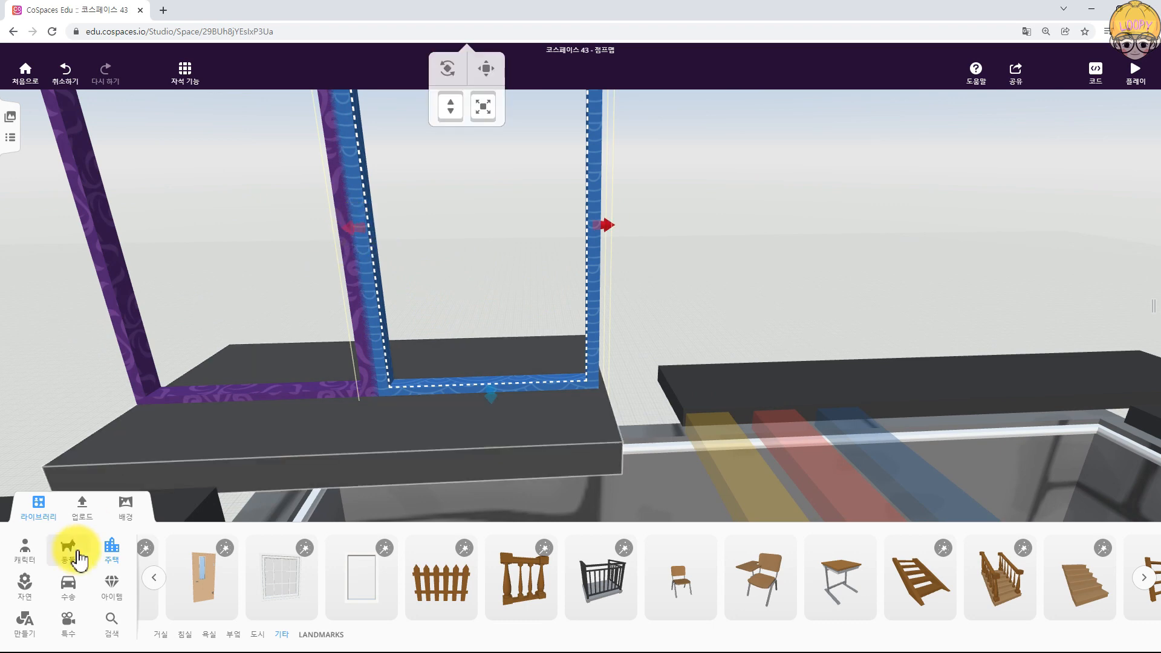
# - Duplicate the corner platform beneath the two frames upward, placing the copy directly on top of it
pyautogui.click(18, 629)
pyautogui.click(695, 303)
pyautogui.scroll(-3, 692, 296)
pyautogui.moveTo(692, 296)
pyautogui.mouseDown()
pyautogui.moveTo(695, 308)
pyautogui.moveTo(691, 291)
pyautogui.mouseUp()
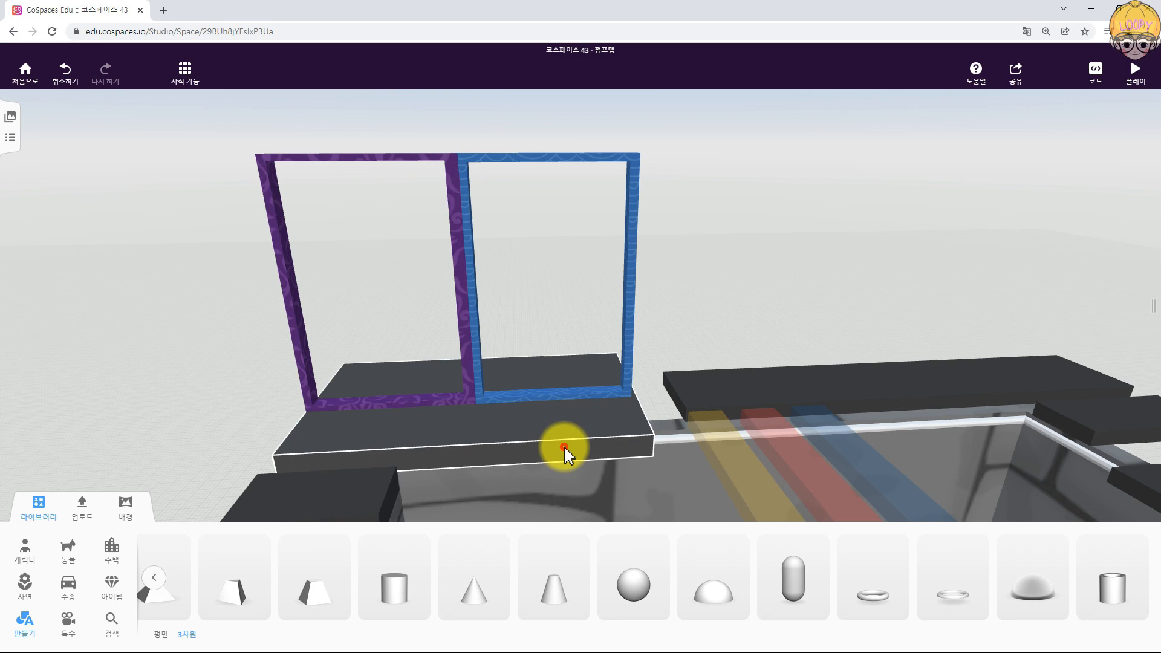
pyautogui.click(565, 448)
pyautogui.scroll(-2, 565, 448)
pyautogui.scroll(1, 542, 406)
pyautogui.click(516, 283)
pyautogui.moveTo(502, 362); pyautogui.dragTo(501, 353)
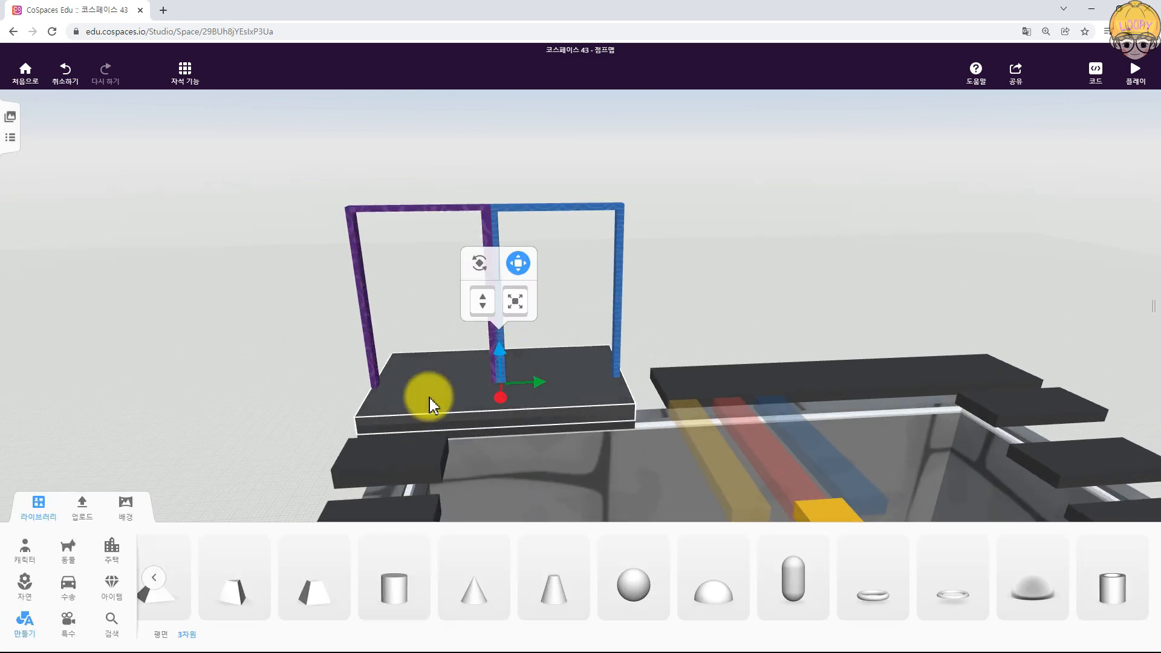
# - Shrink the upper platform copy to the width of the blue opening and to a thin strip inside the frame
pyautogui.click(517, 264)
pyautogui.moveTo(383, 397); pyautogui.dragTo(397, 393)
pyautogui.moveTo(496, 390); pyautogui.dragTo(487, 389)
pyautogui.moveTo(639, 383); pyautogui.dragTo(629, 384)
pyautogui.moveTo(559, 423); pyautogui.dragTo(562, 392)
pyautogui.moveTo(725, 297); pyautogui.dragTo(653, 321)
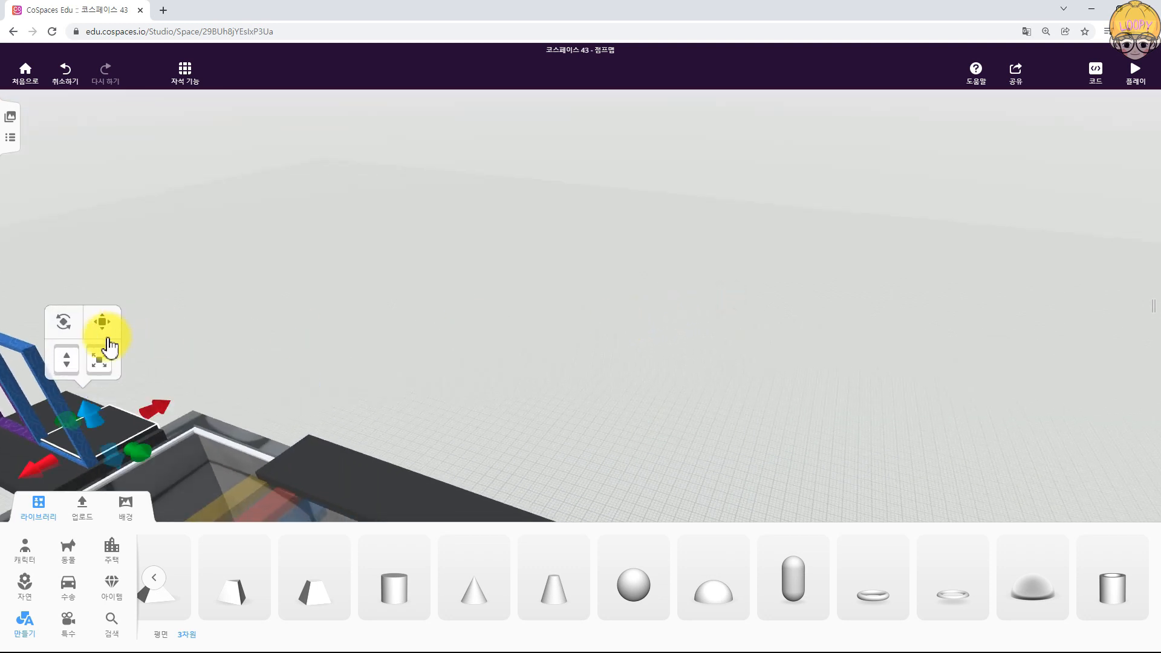
pyautogui.moveTo(164, 410); pyautogui.dragTo(100, 436)
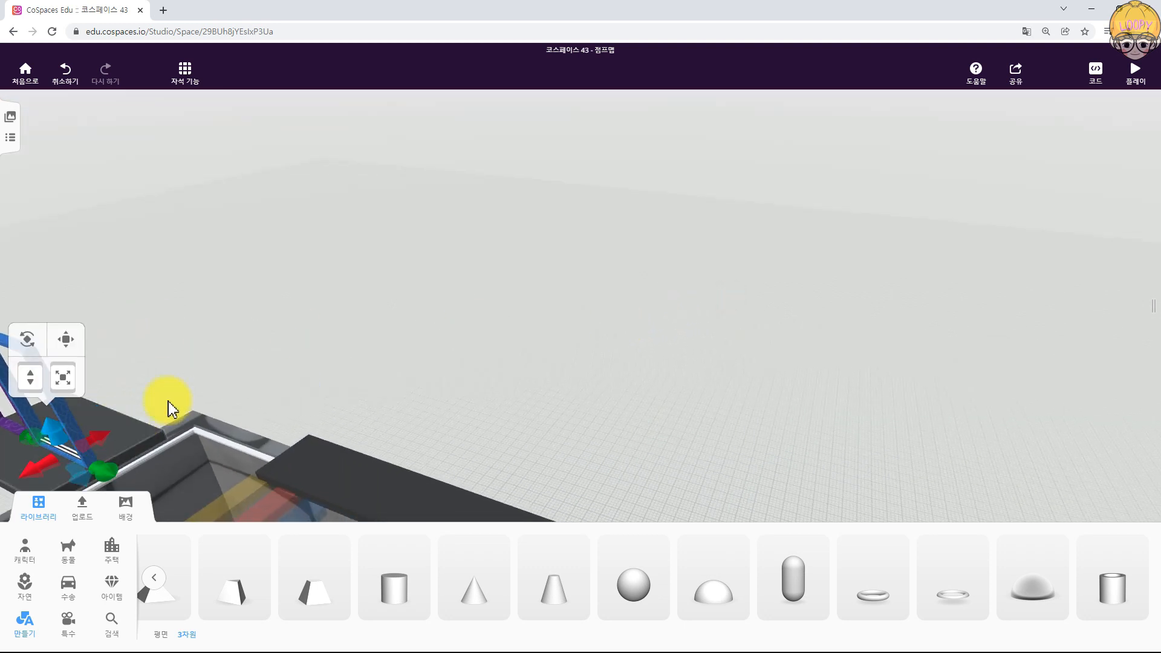
# - Raise the thin strip's height so it fills the blue frame's opening like a pane
pyautogui.scroll(-3, 307, 358)
pyautogui.moveTo(385, 331); pyautogui.dragTo(539, 317)
pyautogui.scroll(5, 390, 345)
pyautogui.scroll(-5, 539, 317)
pyautogui.moveTo(543, 452); pyautogui.dragTo(548, 214)
pyautogui.moveTo(769, 315)
pyautogui.mouseDown()
pyautogui.moveTo(782, 308)
pyautogui.moveTo(765, 307)
pyautogui.mouseUp()
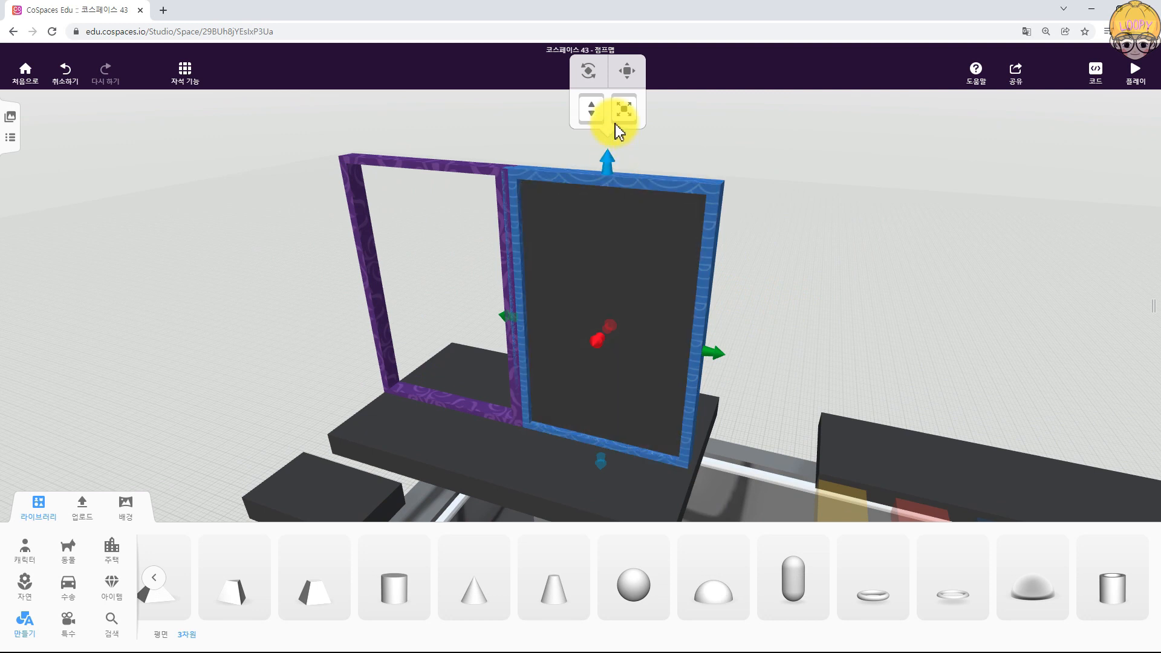
# - Set the opacity of the pane in the blue frame to 0% and rename it "통과 못하는 유리"
pyautogui.rightClick(580, 251)
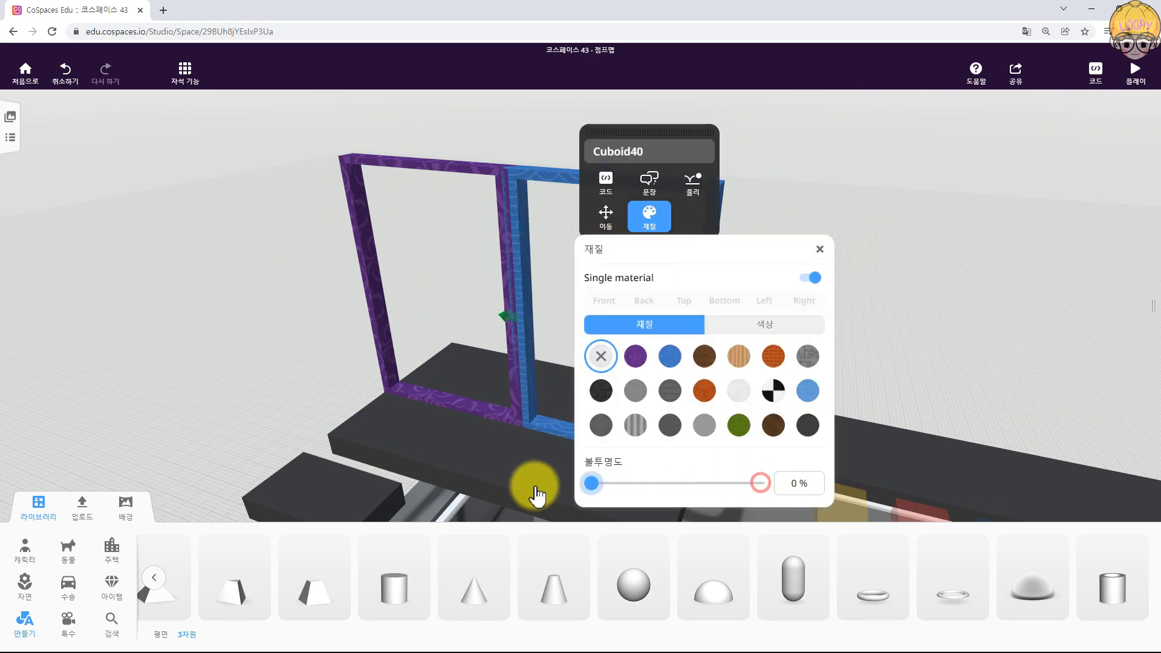
pyautogui.moveTo(615, 128); pyautogui.dragTo(750, 120)
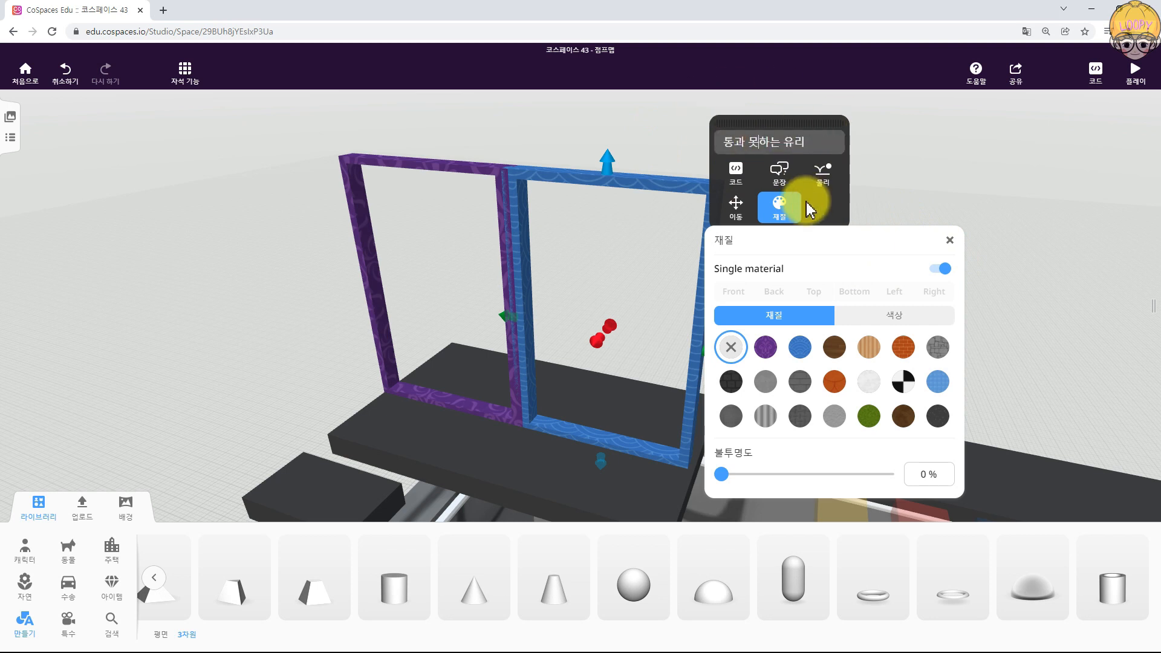
# - Rename the glass pane "통과 못 하는 유리" and enable it for use in CoBlocks
pyautogui.click(734, 185)
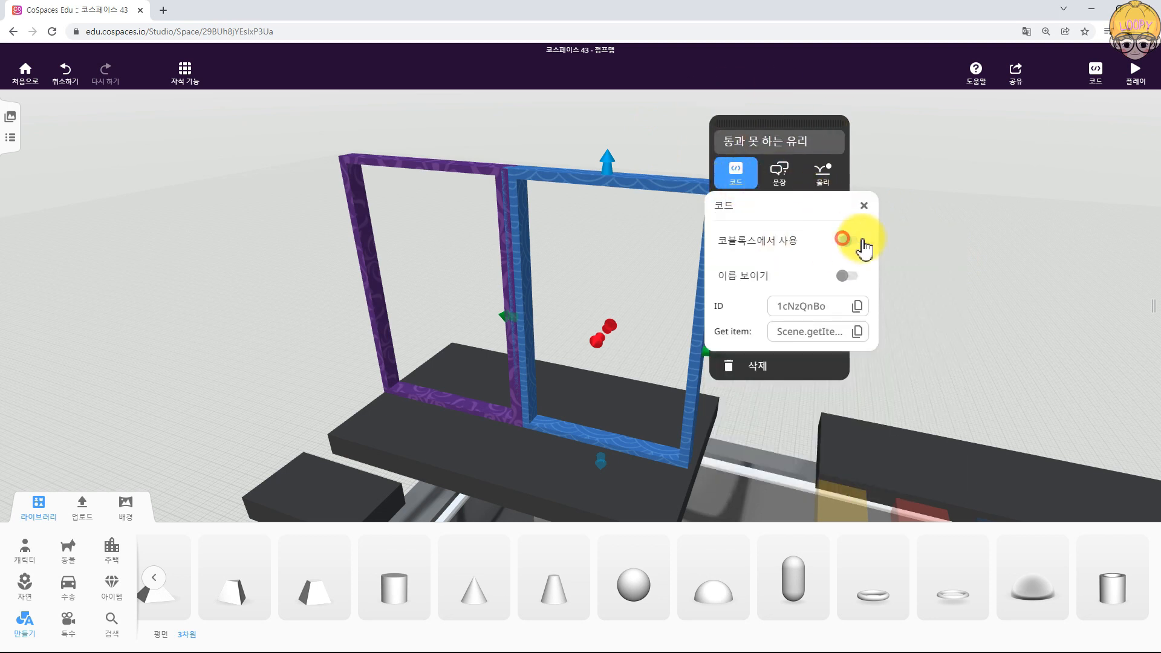
pyautogui.click(1026, 208)
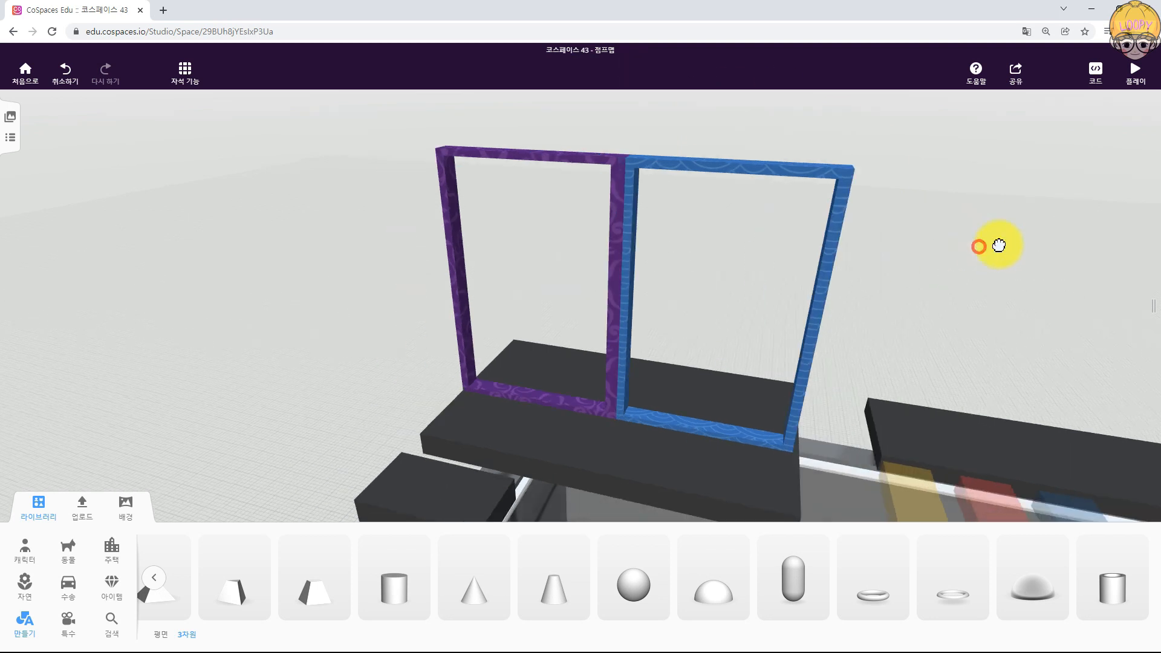
pyautogui.moveTo(998, 246); pyautogui.dragTo(716, 240)
pyautogui.moveTo(1004, 231); pyautogui.dragTo(820, 257)
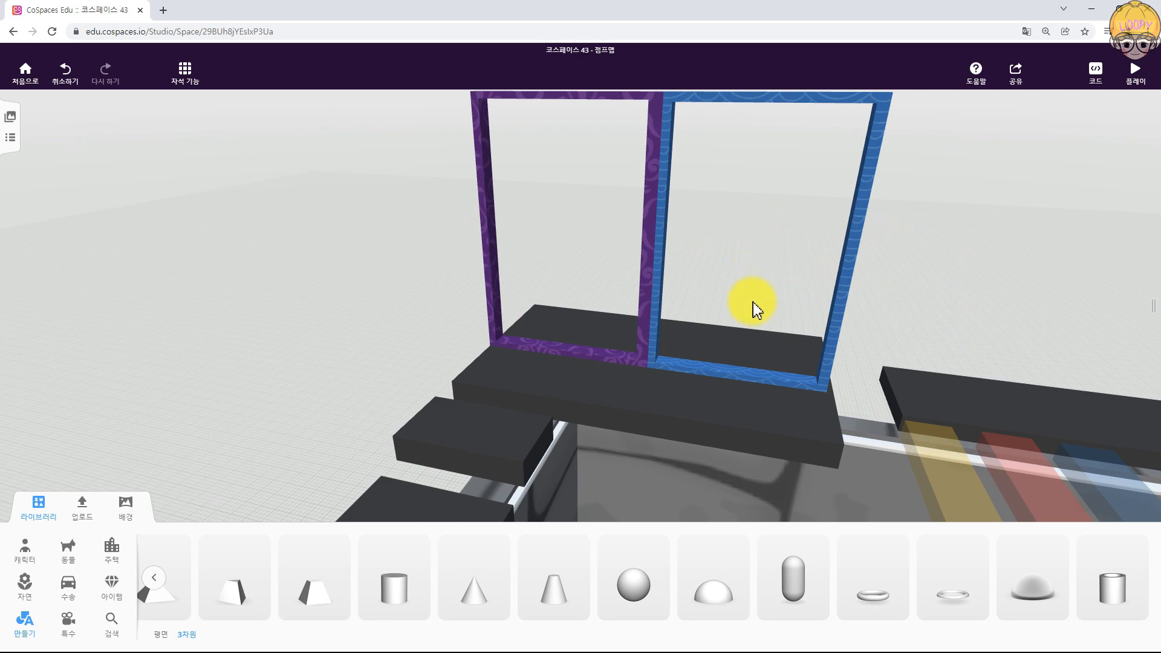
# - Duplicate the doorway platform, shrink the copy into a narrower slab, and place it slightly higher as a step beyond the two frames
pyautogui.scroll(-5, 919, 256)
pyautogui.moveTo(920, 256); pyautogui.dragTo(427, 324)
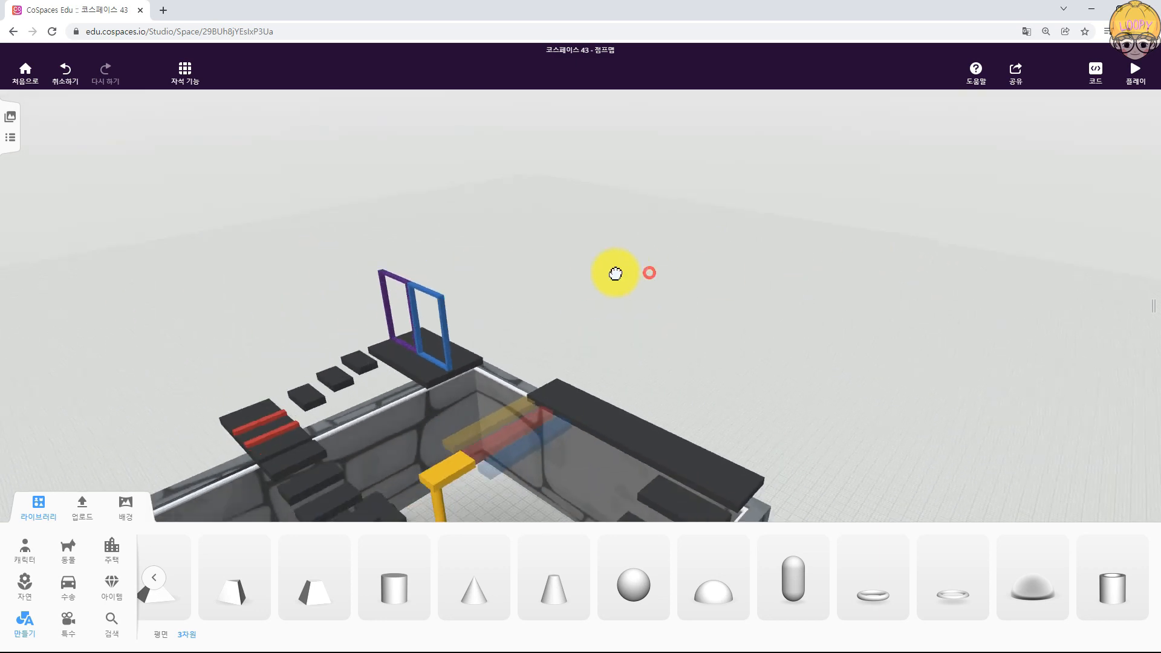
pyautogui.scroll(5, 407, 388)
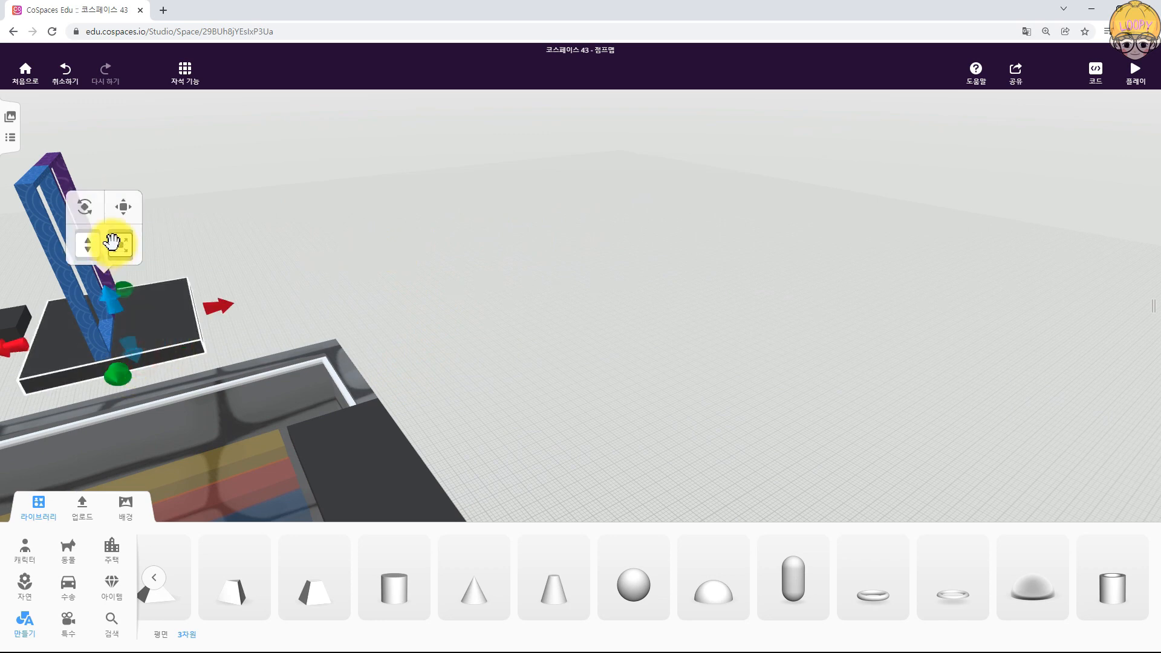
pyautogui.keyDown('alt'); pyautogui.moveTo(75, 340); pyautogui.dragTo(195, 321); pyautogui.keyUp('alt')
pyautogui.click(216, 187)
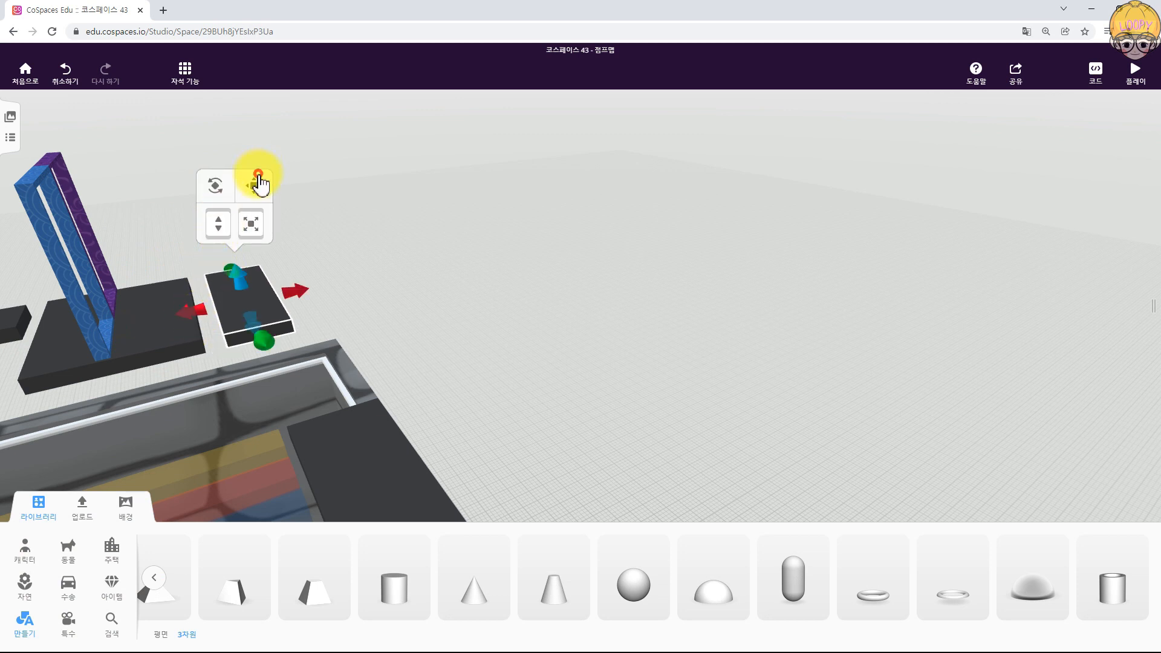
pyautogui.moveTo(232, 242); pyautogui.dragTo(234, 239)
pyautogui.click(408, 253)
pyautogui.moveTo(414, 313); pyautogui.dragTo(502, 321)
pyautogui.scroll(-5, 503, 320)
pyautogui.moveTo(361, 365); pyautogui.dragTo(391, 333)
pyautogui.scroll(5, 763, 277)
pyautogui.scroll(-3, 854, 199)
# - Increase the height of the stone wall enclosure to about 4.92 so it surrounds all planks and the doorway frames
pyautogui.moveTo(853, 191); pyautogui.dragTo(846, 270)
pyautogui.scroll(-5, 820, 277)
pyautogui.rightClick(619, 397)
pyautogui.click(685, 452)
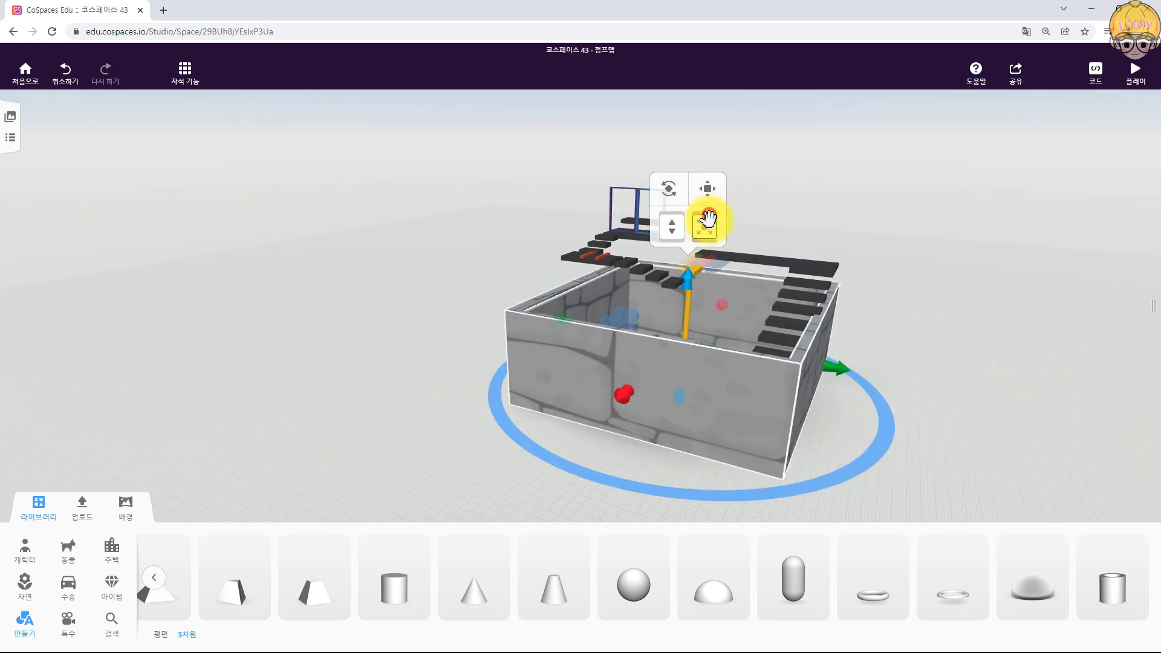
pyautogui.click(709, 218)
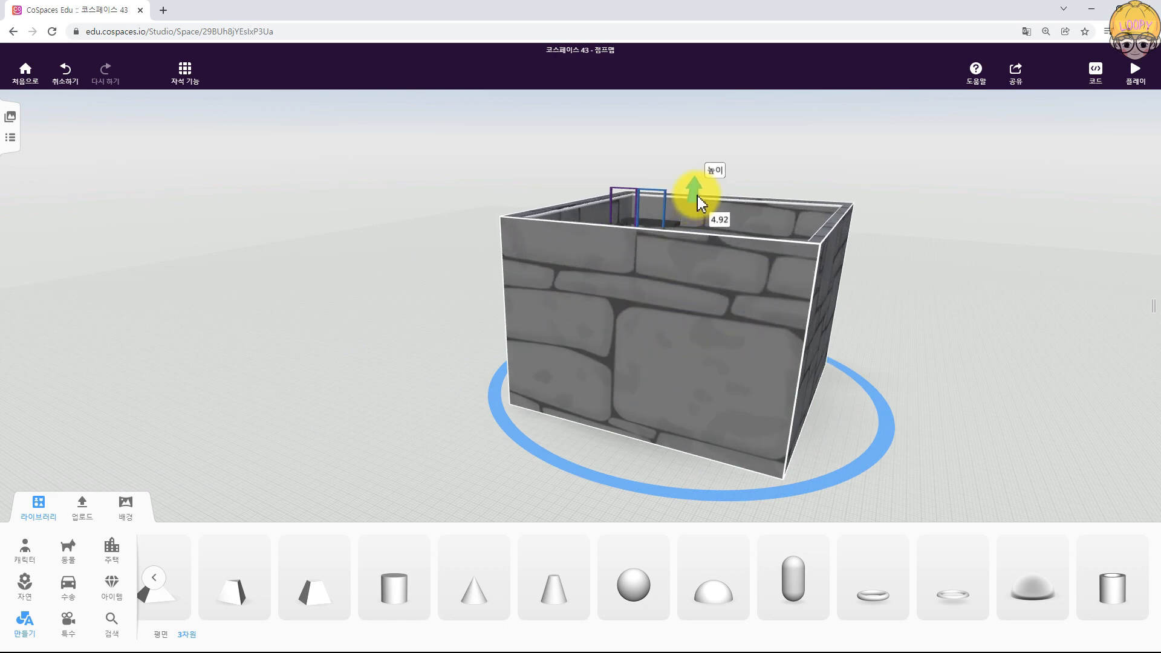
pyautogui.moveTo(952, 201); pyautogui.dragTo(915, 272)
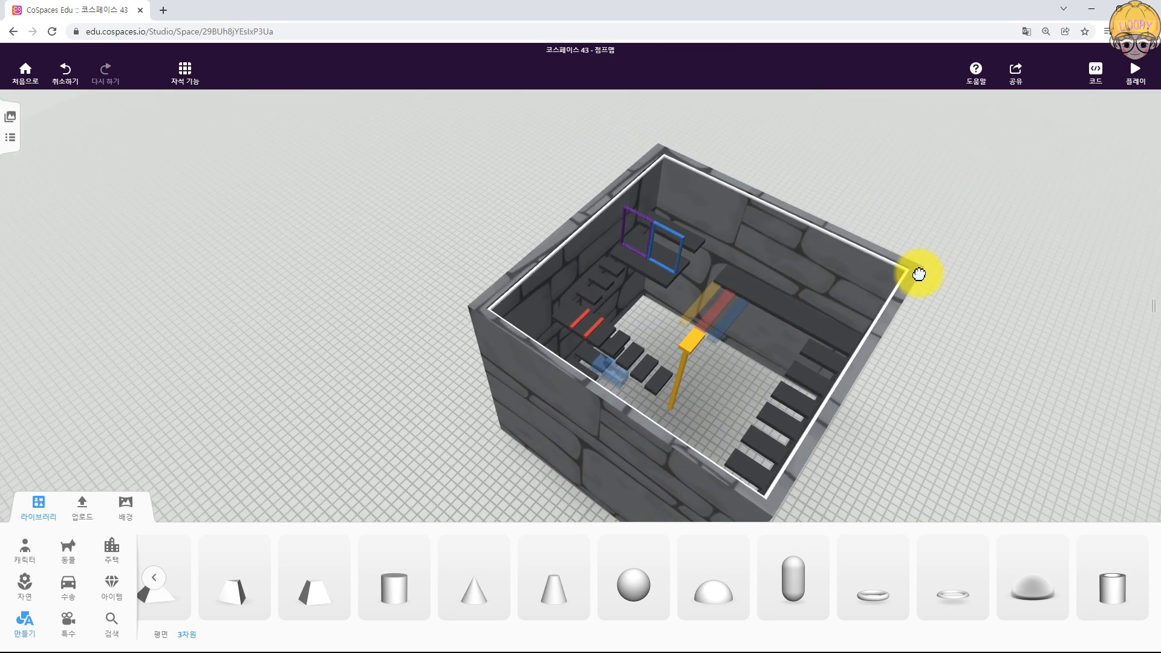
pyautogui.scroll(5, 719, 442)
pyautogui.scroll(-5, 1092, 197)
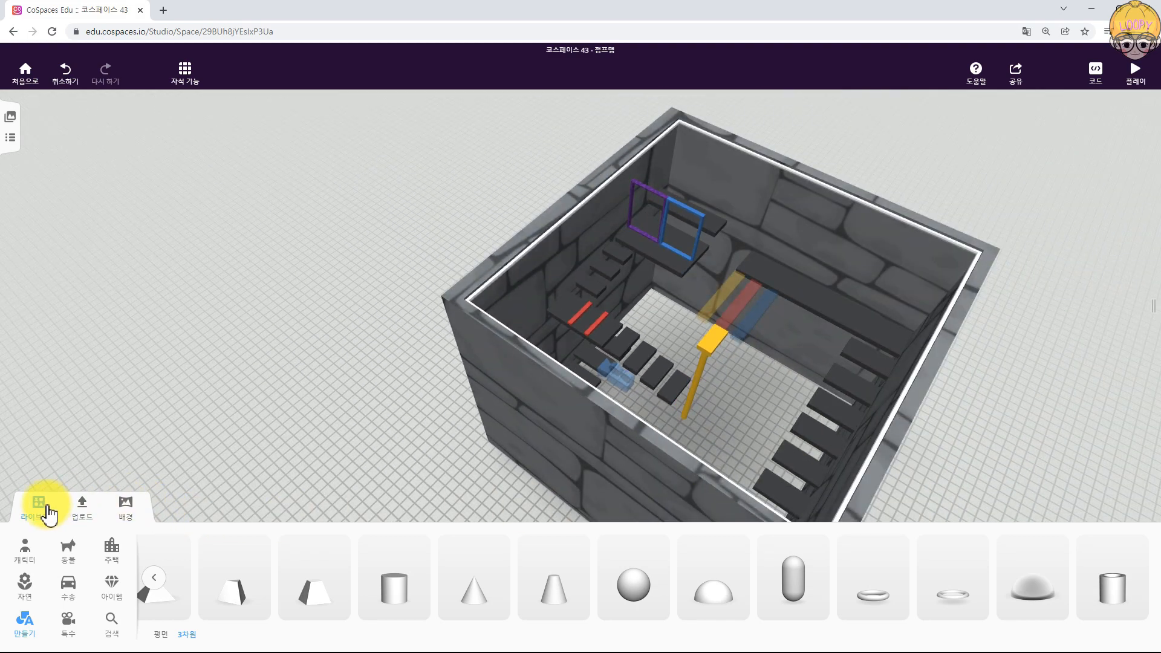
pyautogui.click(39, 507)
pyautogui.moveTo(407, 474); pyautogui.dragTo(700, 361)
pyautogui.click(701, 358)
pyautogui.click(763, 453)
pyautogui.moveTo(825, 376); pyautogui.dragTo(723, 442)
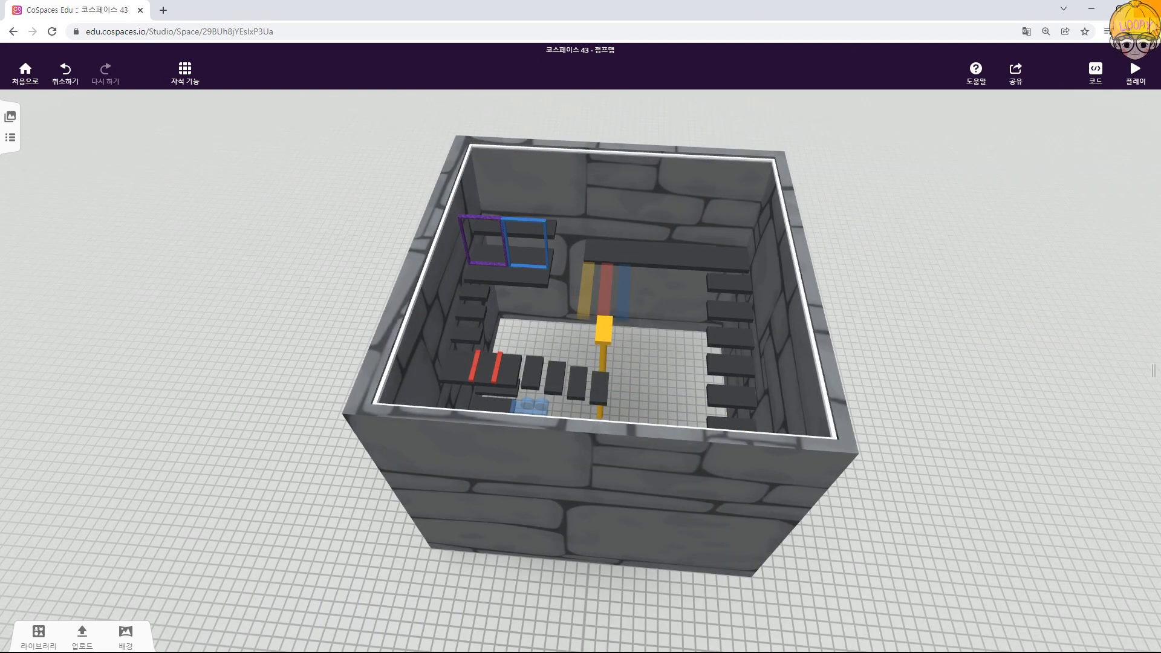
# - Play the scene and climb the spiralling planks from the ladder up to the long dark platform
pyautogui.click(1140, 74)
pyautogui.moveTo(513, 332); pyautogui.dragTo(418, 404)
pyautogui.press('d')
pyautogui.press('d')
pyautogui.moveTo(689, 401); pyautogui.dragTo(575, 416)
pyautogui.press('d')
pyautogui.press('w')
pyautogui.press('w')
pyautogui.moveTo(575, 416); pyautogui.dragTo(321, 527)
pyautogui.press('w')
pyautogui.moveTo(487, 503); pyautogui.dragTo(210, 347)
pyautogui.press('w')
pyautogui.press('w')
pyautogui.moveTo(508, 336); pyautogui.dragTo(426, 299)
pyautogui.press('w')
pyautogui.press('w')
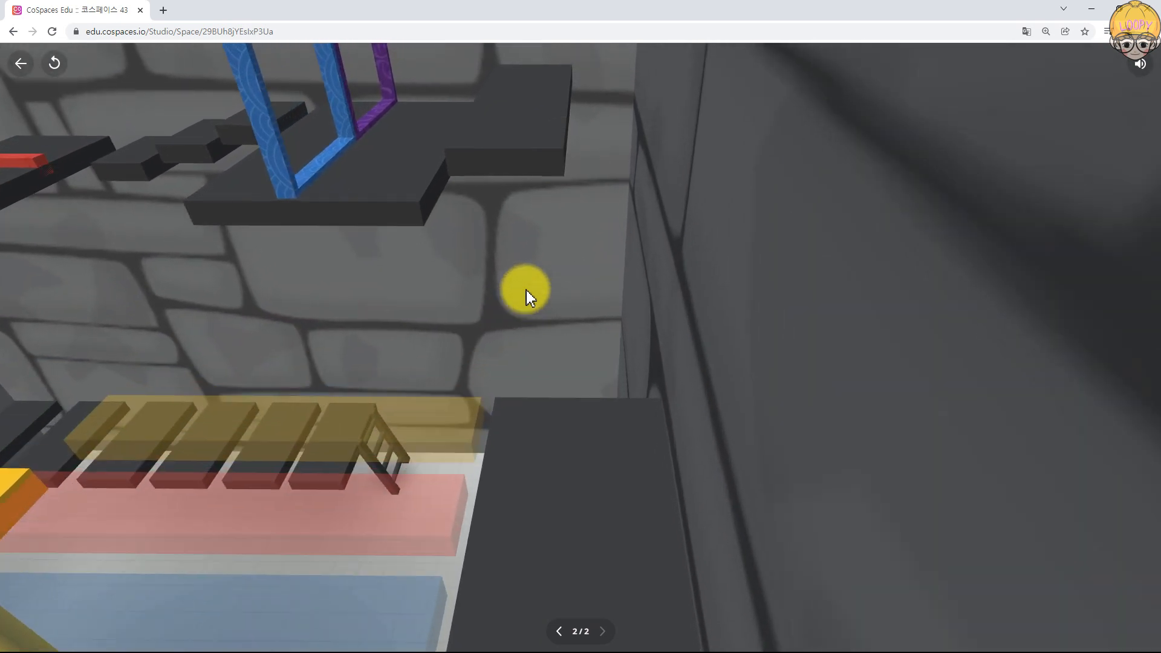
# - Test the translucent colored beams by walking out toward the yellow pillar and back to the long platform
pyautogui.moveTo(540, 334); pyautogui.dragTo(388, 344)
pyautogui.moveTo(584, 354); pyautogui.dragTo(562, 378)
pyautogui.press('a')
pyautogui.press('d')
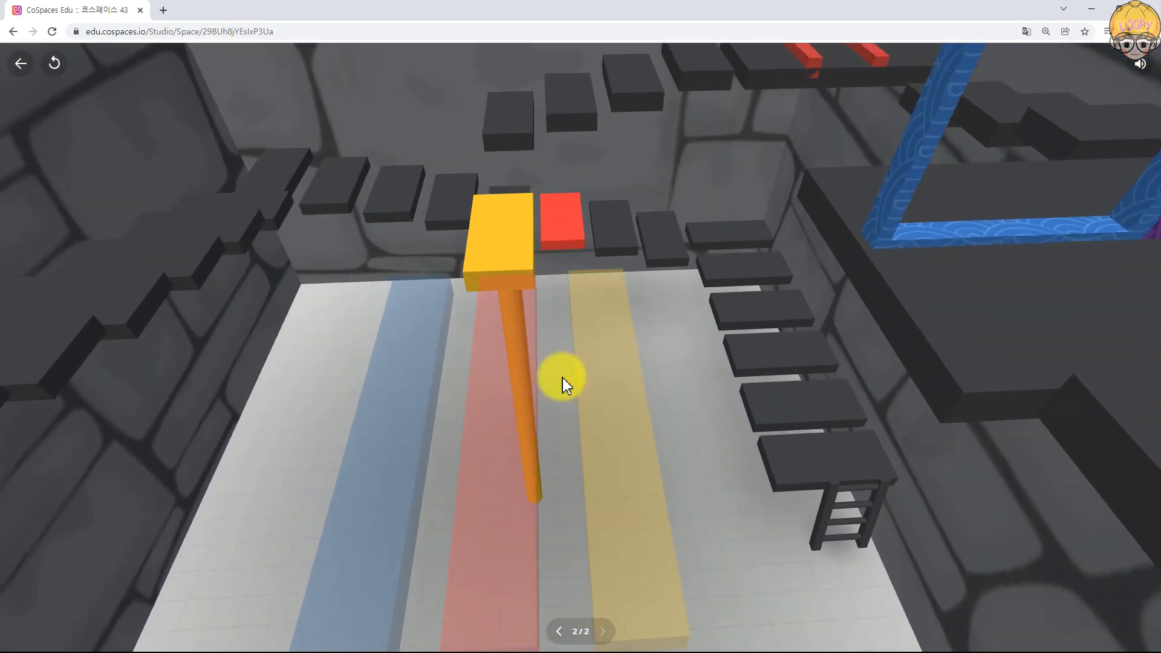
pyautogui.press('a')
pyautogui.press('d')
pyautogui.press('w')
pyautogui.press('w')
pyautogui.press('a')
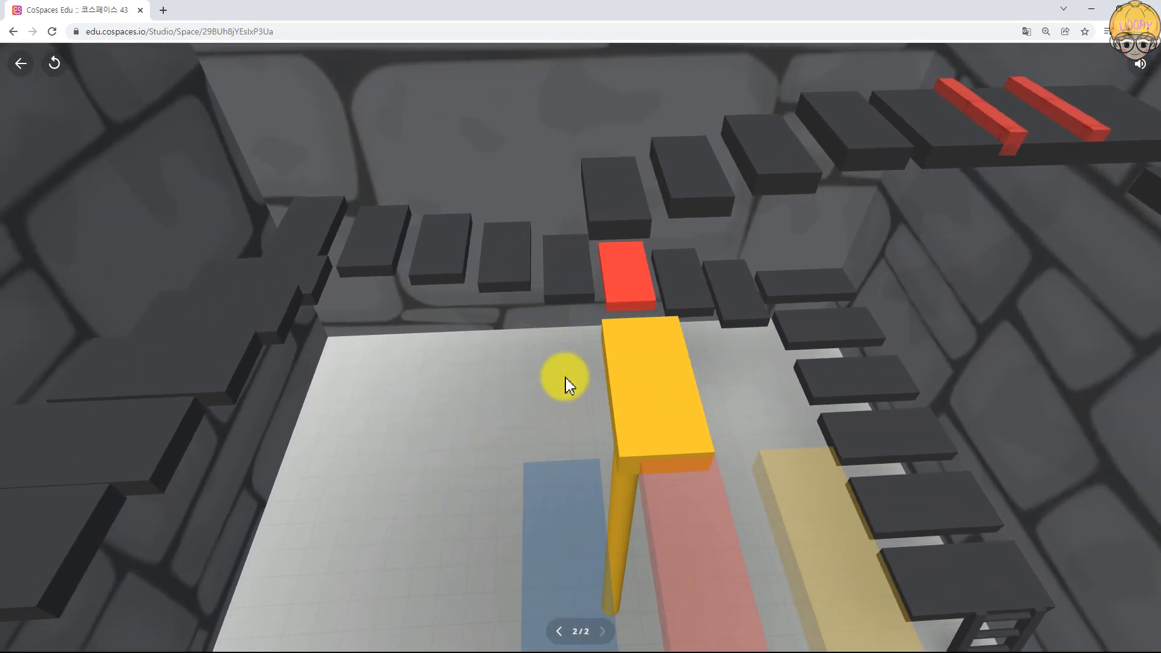
pyautogui.press('d')
pyautogui.press('a')
pyautogui.press('d')
pyautogui.press('s')
pyautogui.press('s')
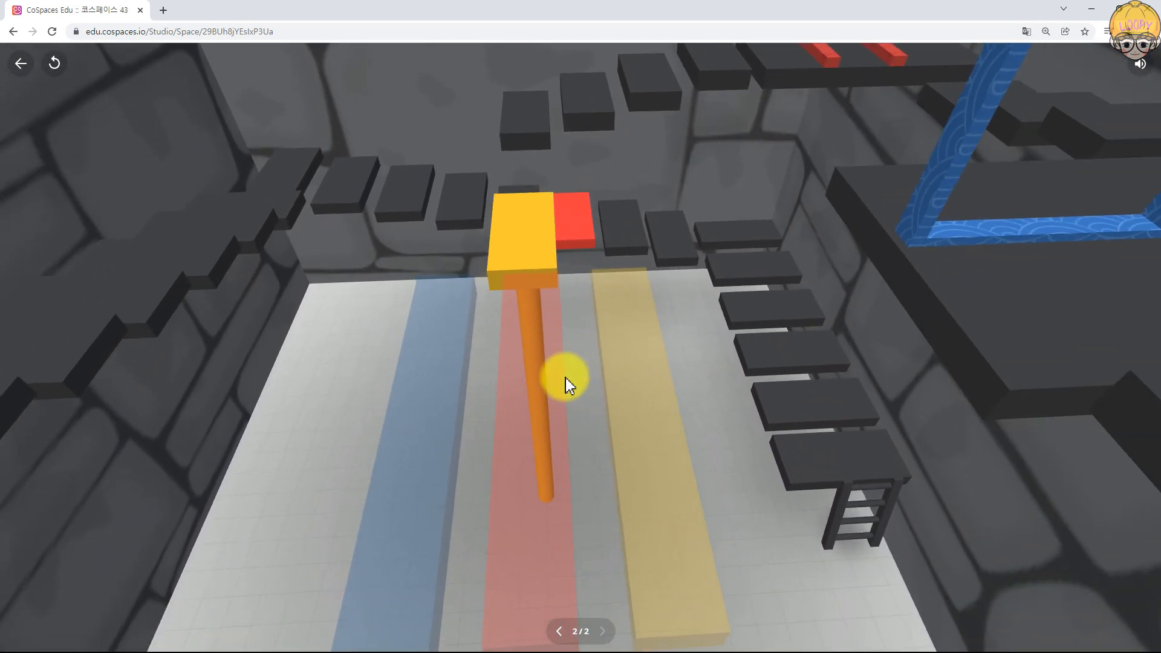
# - Cross the beams and the yellow pillar to the next planks and continue toward the red bars
pyautogui.press('a')
pyautogui.press('d')
pyautogui.moveTo(568, 544); pyautogui.dragTo(560, 459)
pyautogui.press('s')
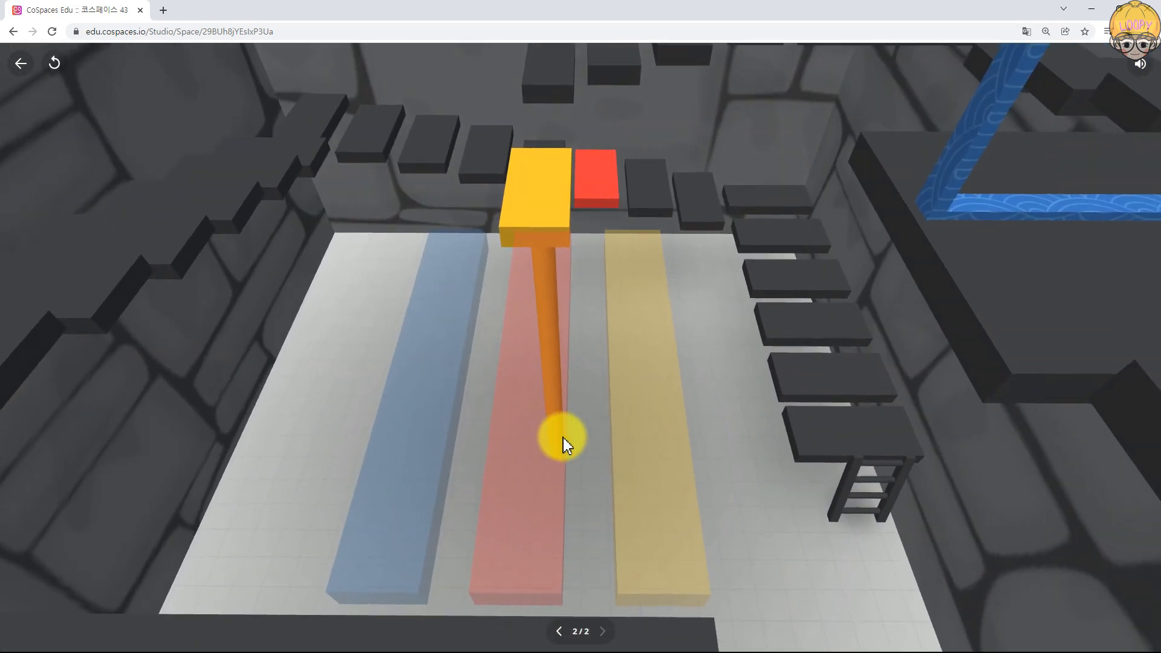
pyautogui.press('w')
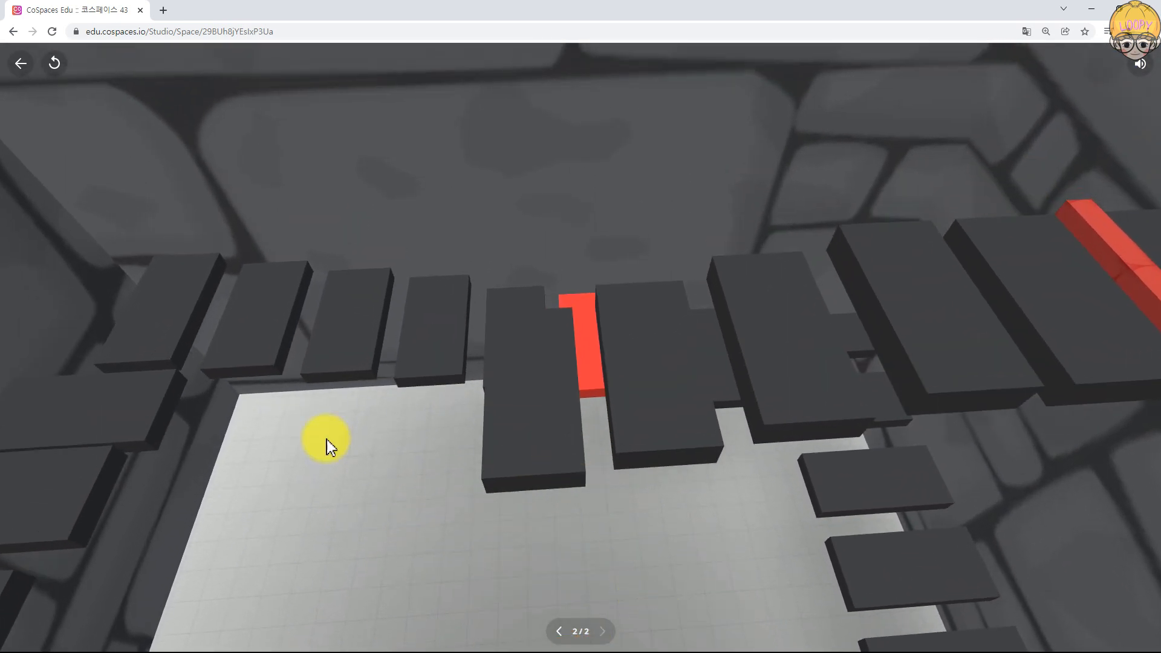
pyautogui.moveTo(733, 474); pyautogui.dragTo(921, 427)
pyautogui.press('w')
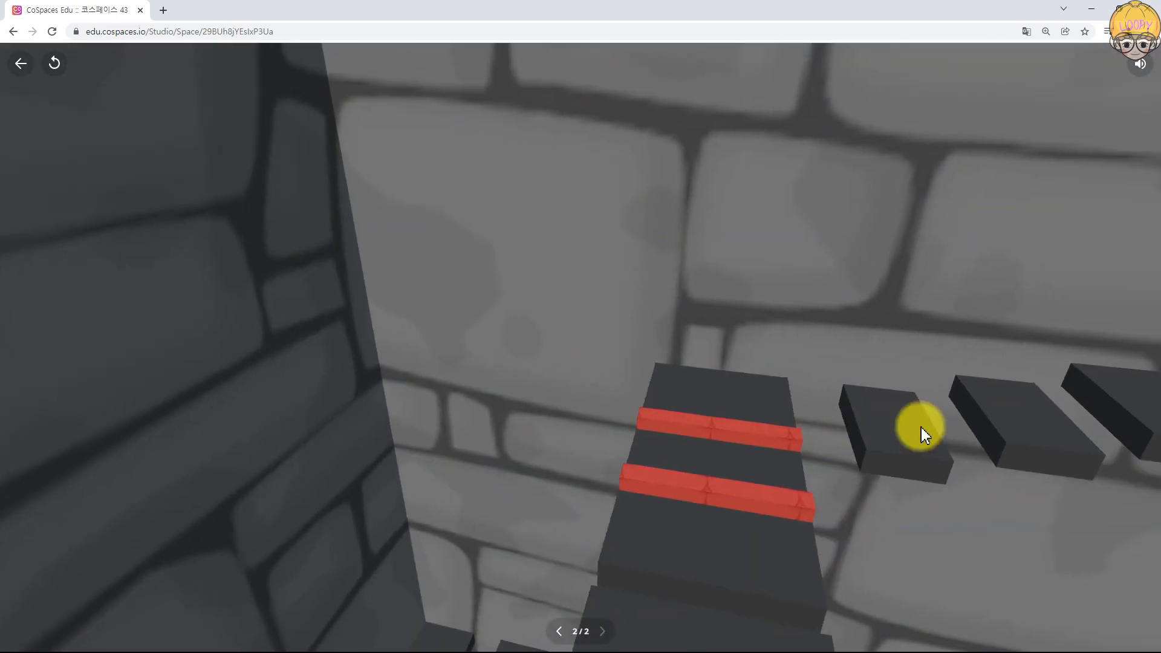
# - Jump over the two red bars and across the small planks to the platform with the purple and blue frames
pyautogui.press('w')
pyautogui.press('space')
pyautogui.moveTo(938, 482); pyautogui.dragTo(982, 466)
pyautogui.press('space')
pyautogui.press('w')
pyautogui.press('space')
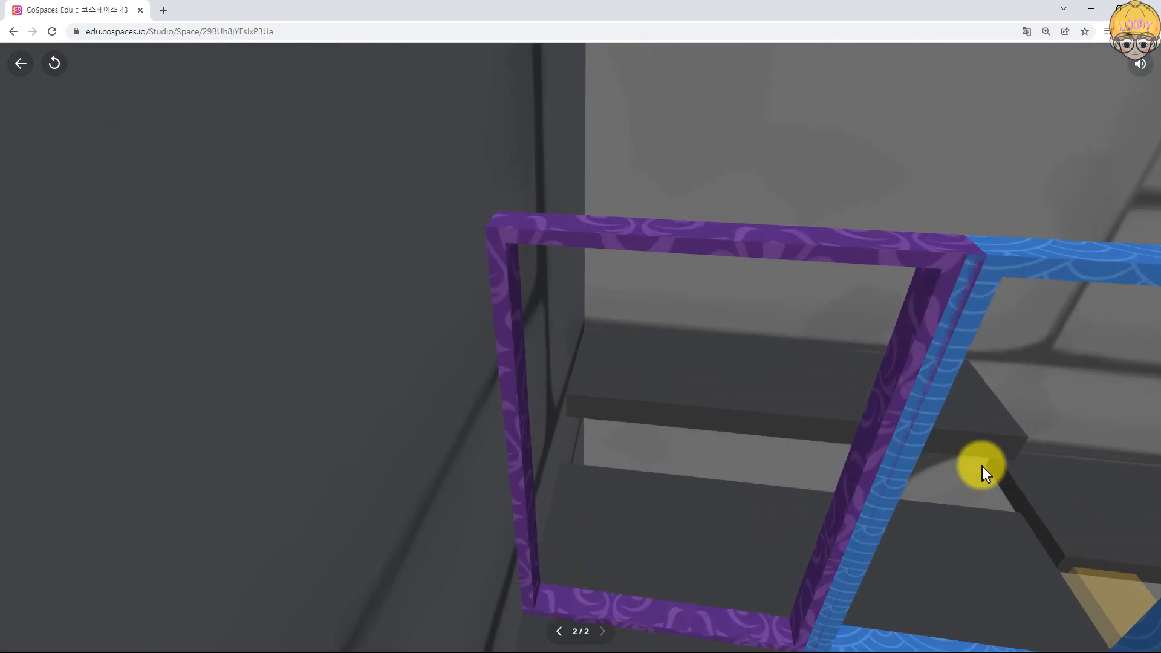
pyautogui.press('space')
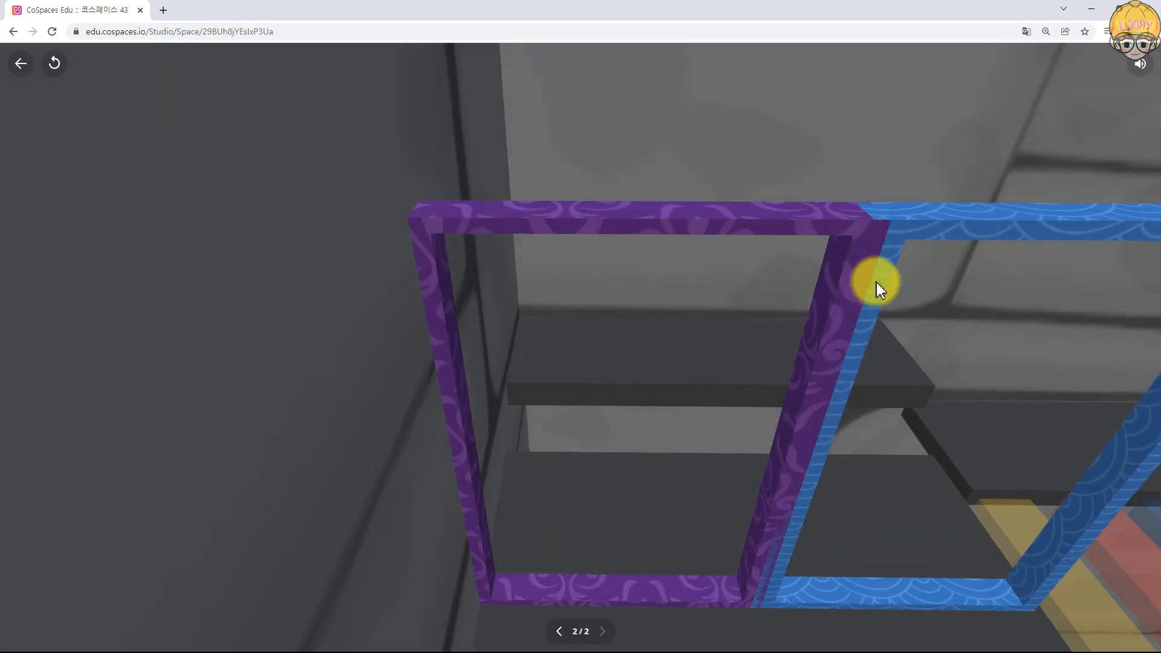
# - Try to pass through the purple doorway to the slab beyond it, and leave play mode
pyautogui.press('space')
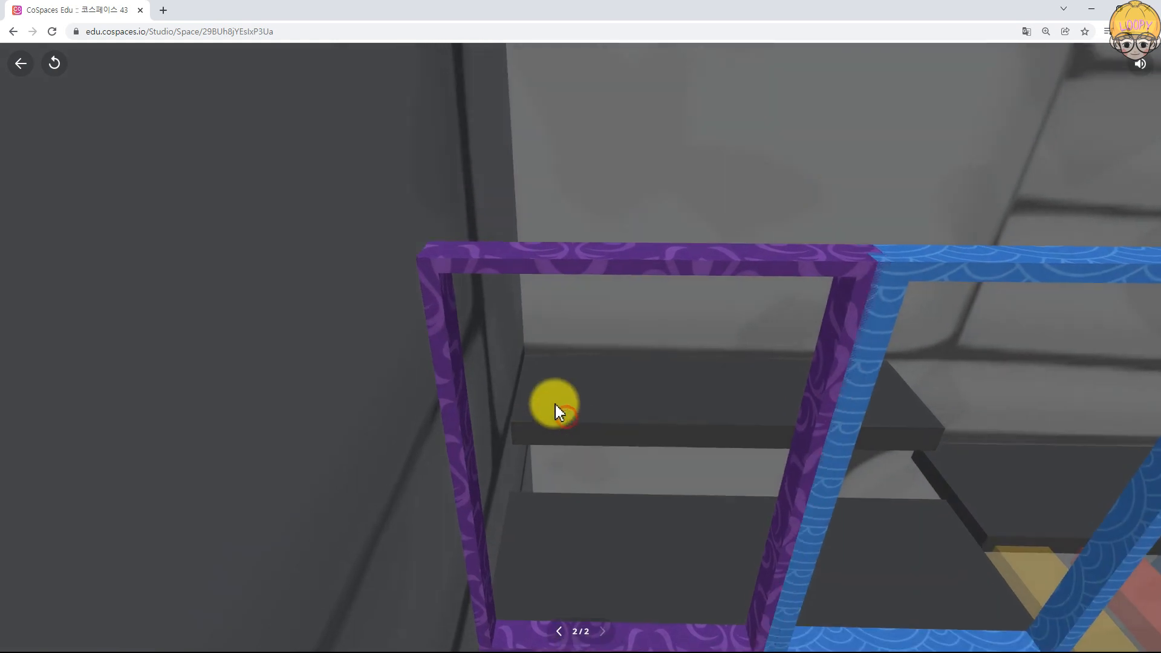
pyautogui.press('w')
pyautogui.press('space')
pyautogui.moveTo(556, 406); pyautogui.dragTo(3, 257)
pyautogui.press('space')
pyautogui.press('w')
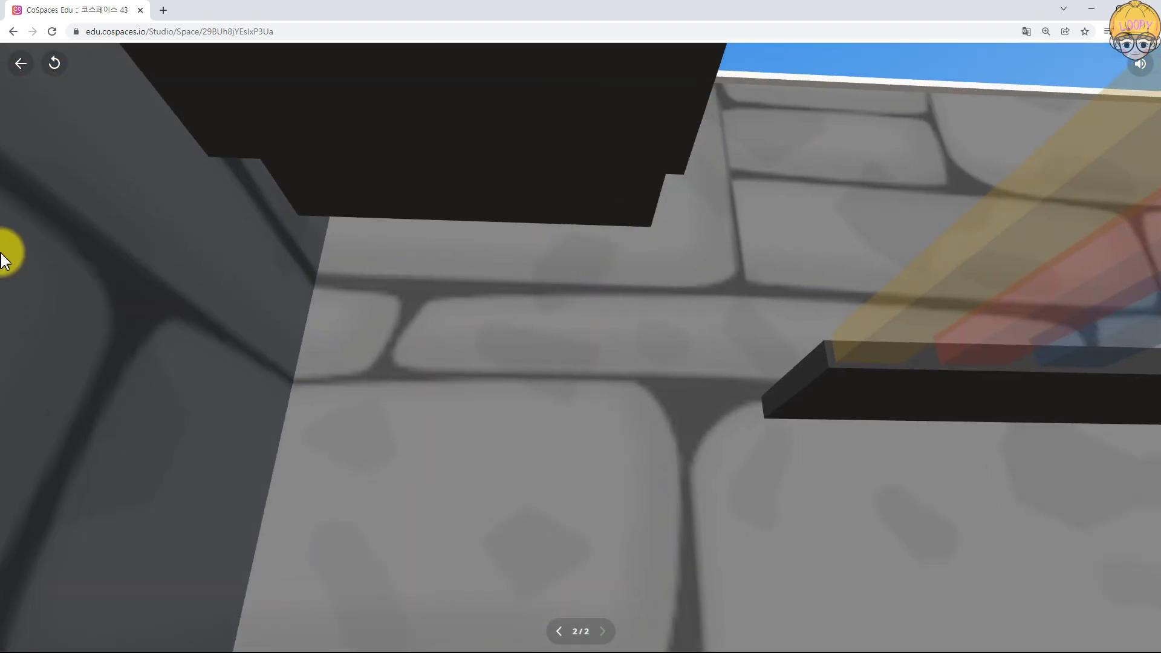
pyautogui.click(18, 63)
# - Select the entire map with its walls, scale it up, and briefly preview it in play mode
pyautogui.scroll(-5, 670, 376)
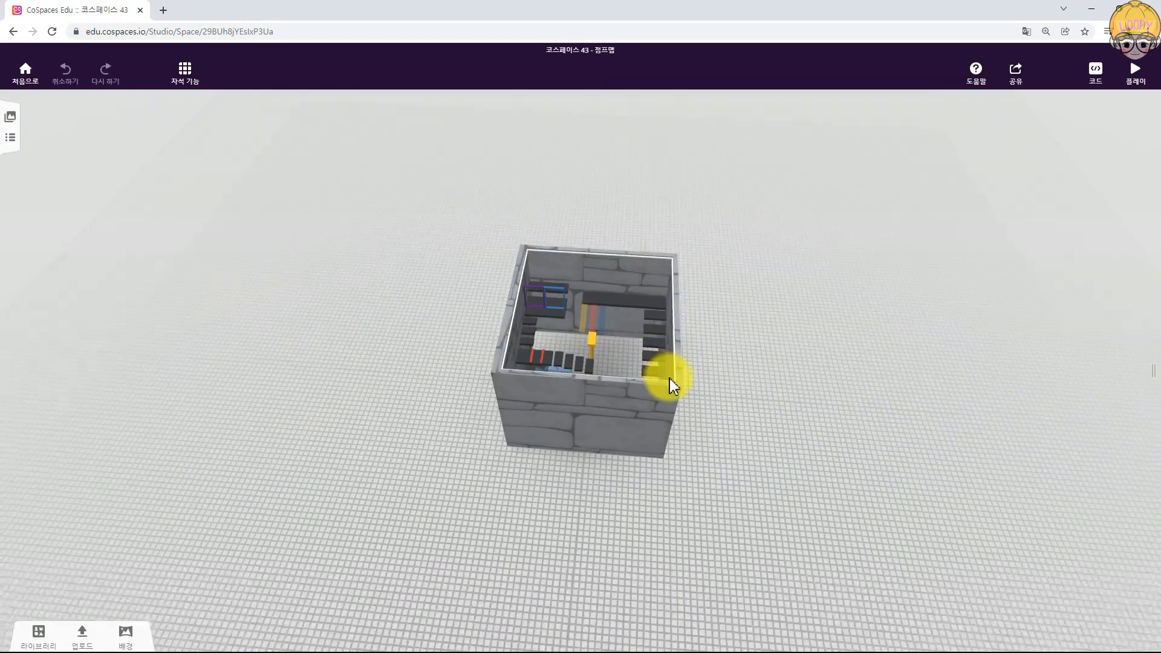
pyautogui.moveTo(404, 223); pyautogui.dragTo(780, 555)
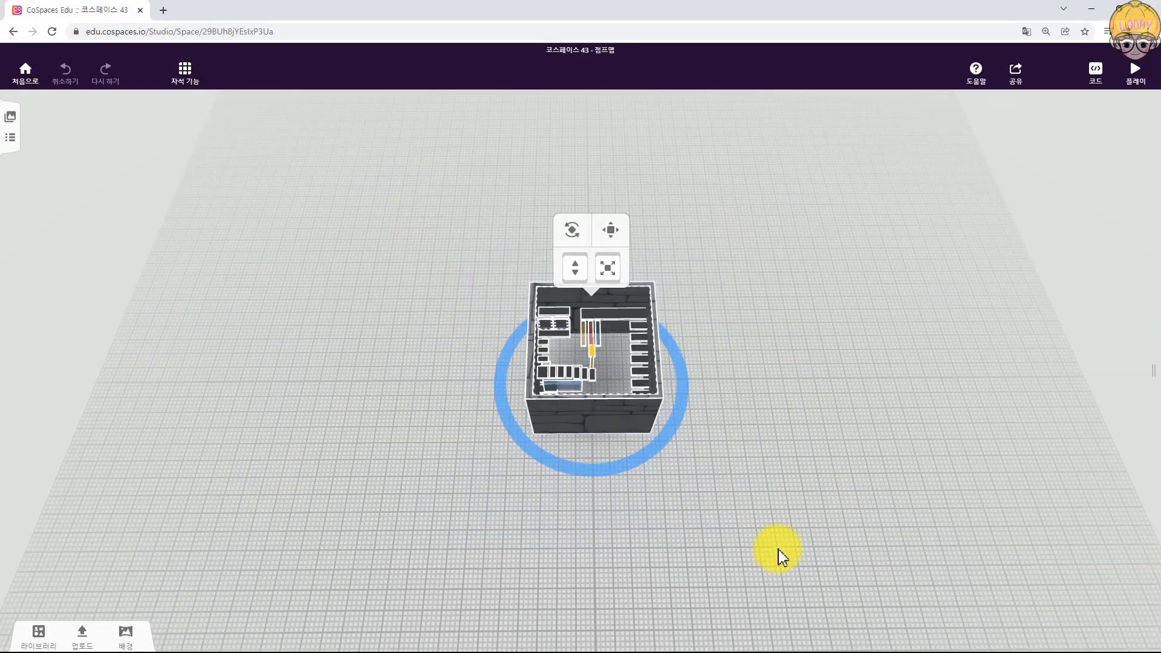
pyautogui.moveTo(608, 269); pyautogui.dragTo(670, 56)
pyautogui.scroll(-3, 616, 173)
pyautogui.moveTo(603, 169); pyautogui.dragTo(614, 5)
pyautogui.scroll(-3, 612, 253)
pyautogui.moveTo(606, 105); pyautogui.dragTo(616, 5)
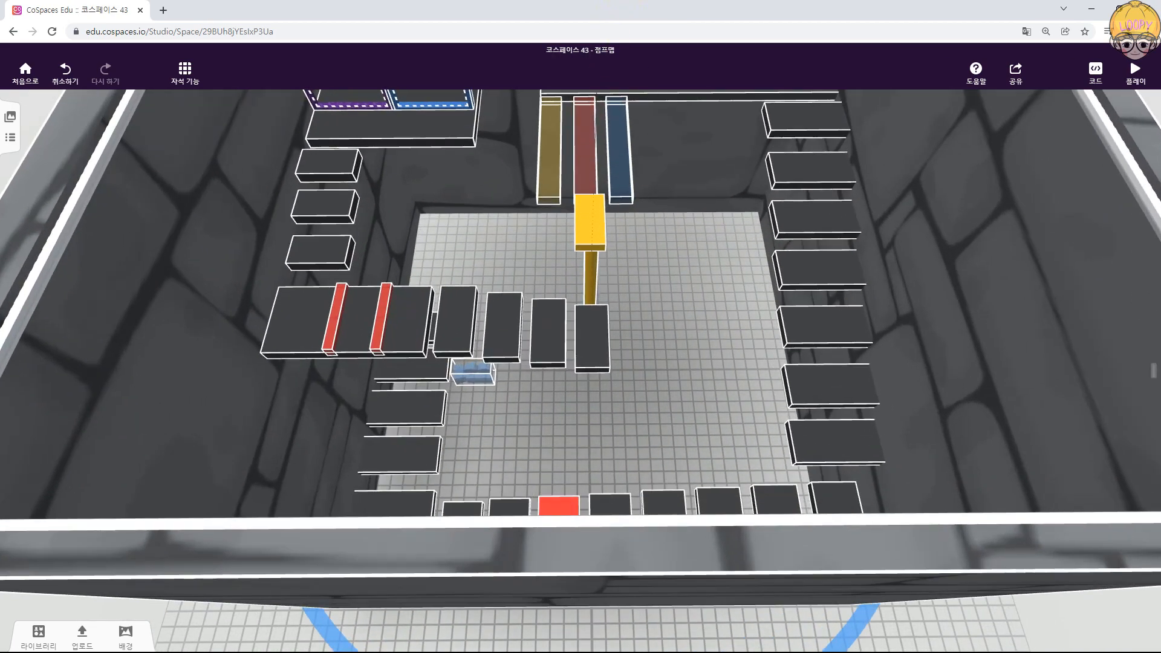
pyautogui.scroll(-5, 616, 252)
pyautogui.moveTo(604, 137); pyautogui.dragTo(1131, 59)
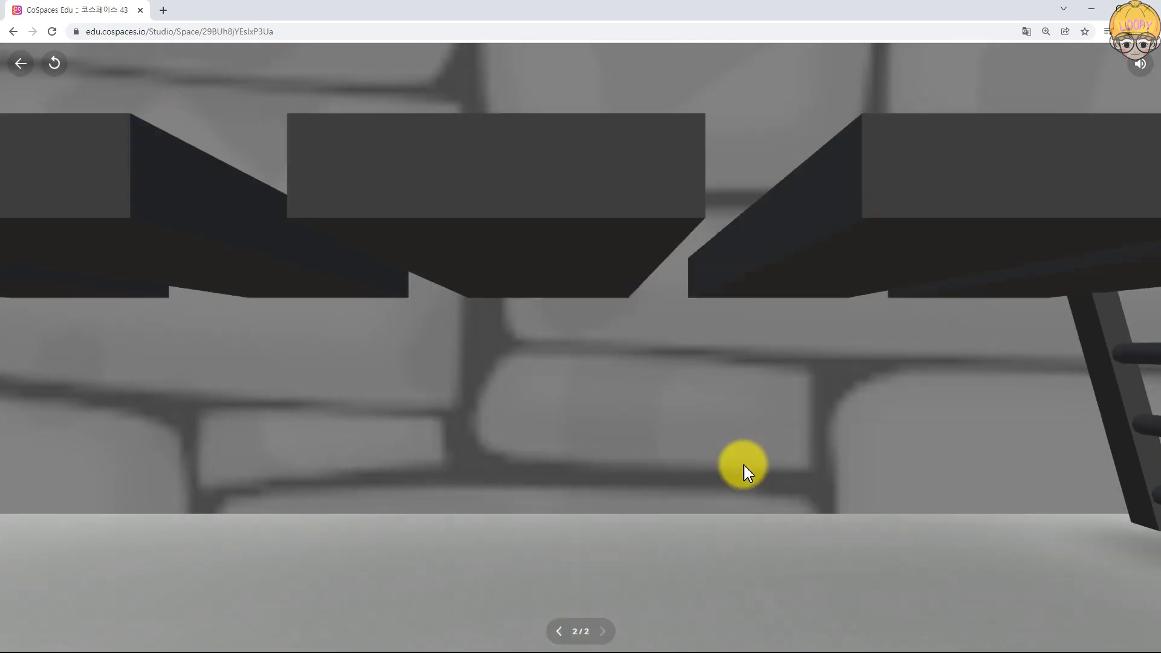
pyautogui.moveTo(734, 466); pyautogui.dragTo(24, 141)
pyautogui.click(28, 71)
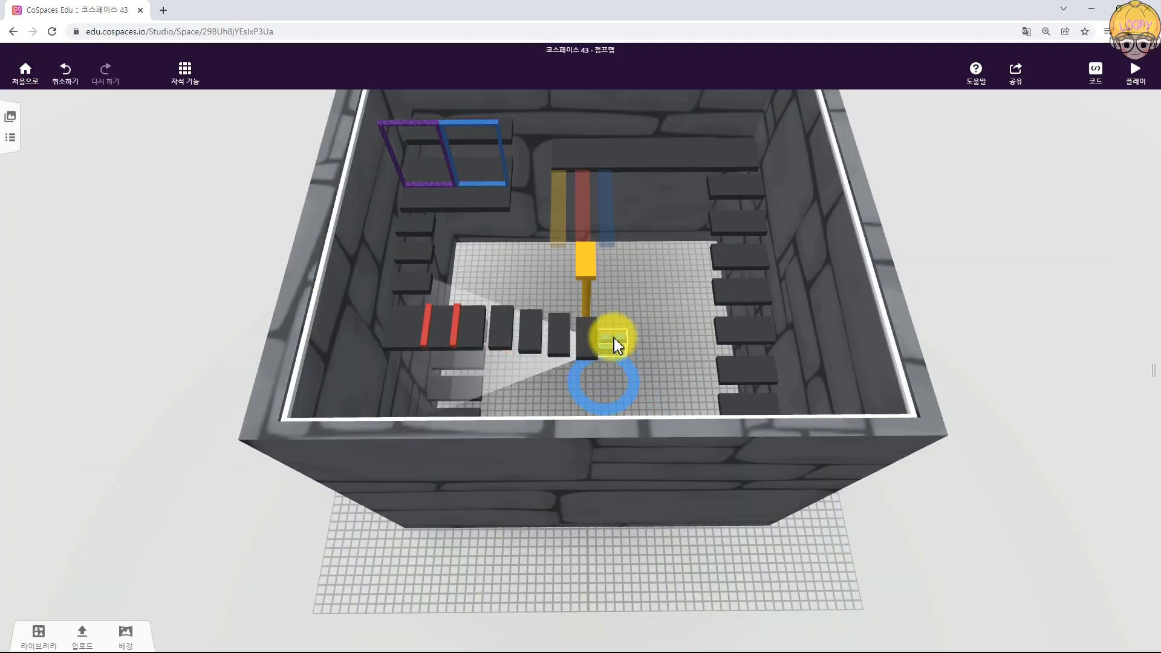
# - Move the camera to open floor beside the yellow pillar and open its movement settings
pyautogui.click(543, 272)
pyautogui.rightClick(546, 267)
pyautogui.click(569, 238)
pyautogui.click(542, 266)
pyautogui.rightClick(541, 266)
pyautogui.click(565, 239)
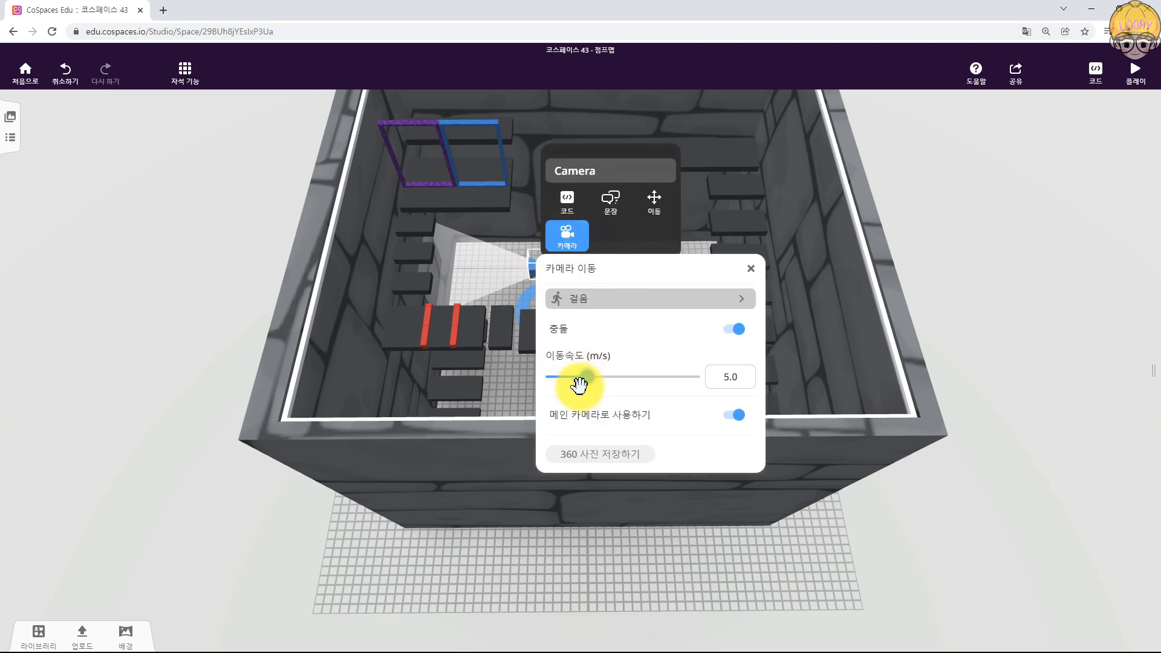
# - Play the scene, walk to the ladder and test jumping at the first planks, and return to the editor
pyautogui.click(1121, 75)
pyautogui.moveTo(598, 362); pyautogui.dragTo(624, 360)
pyautogui.press('w')
pyautogui.moveTo(482, 384); pyautogui.dragTo(410, 398)
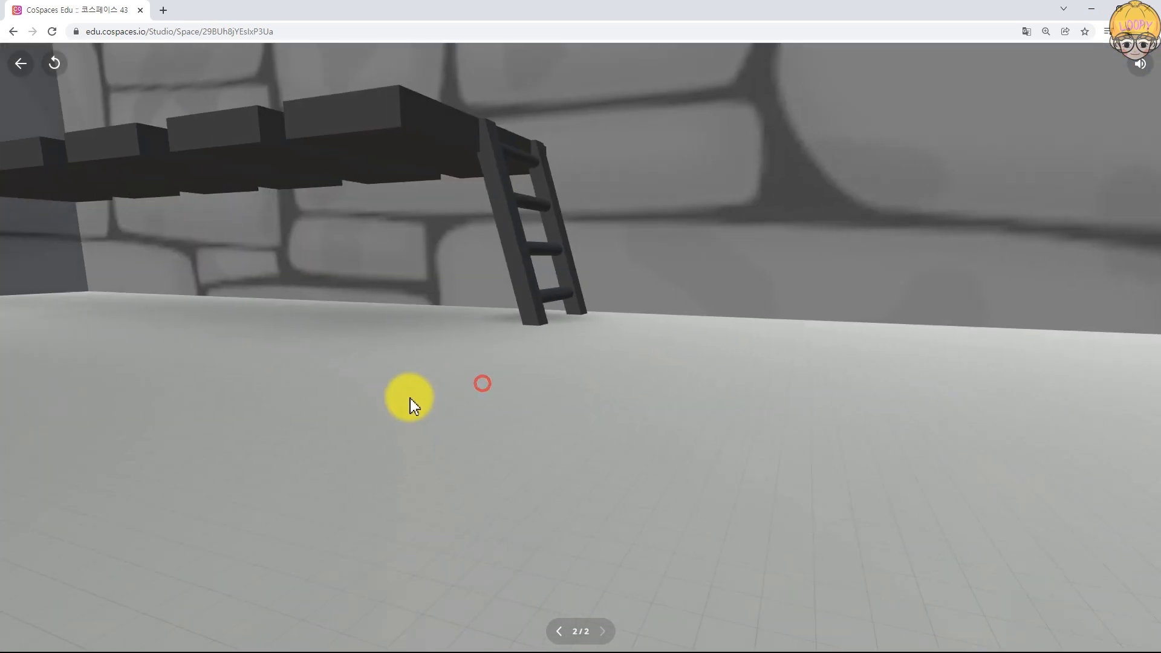
pyautogui.moveTo(548, 311); pyautogui.dragTo(401, 318)
pyautogui.press('w')
pyautogui.press('space')
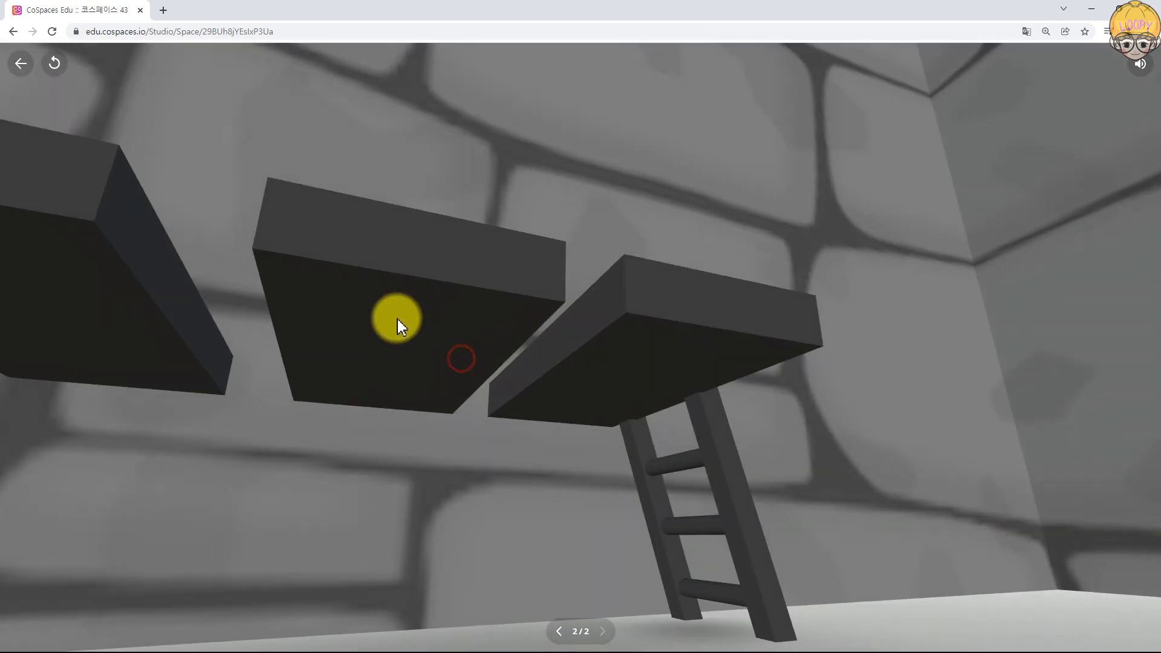
pyautogui.click(21, 63)
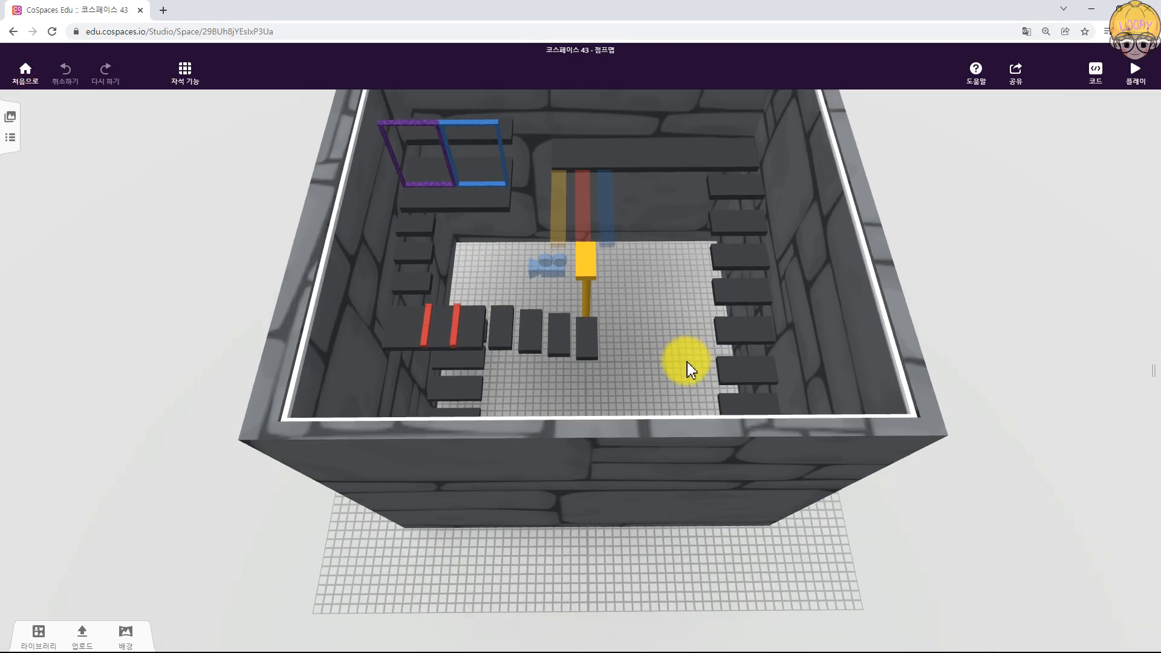
# - Select all parts of the map together and scale them down slightly
pyautogui.moveTo(974, 312); pyautogui.dragTo(842, 301)
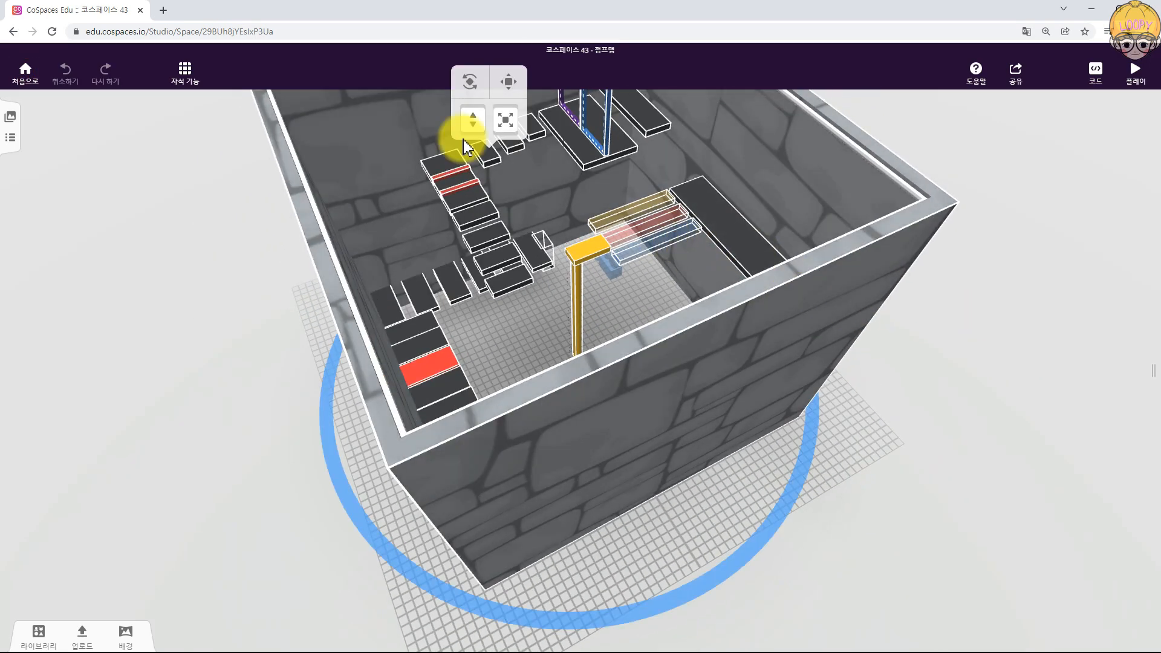
pyautogui.moveTo(513, 121); pyautogui.dragTo(515, 194)
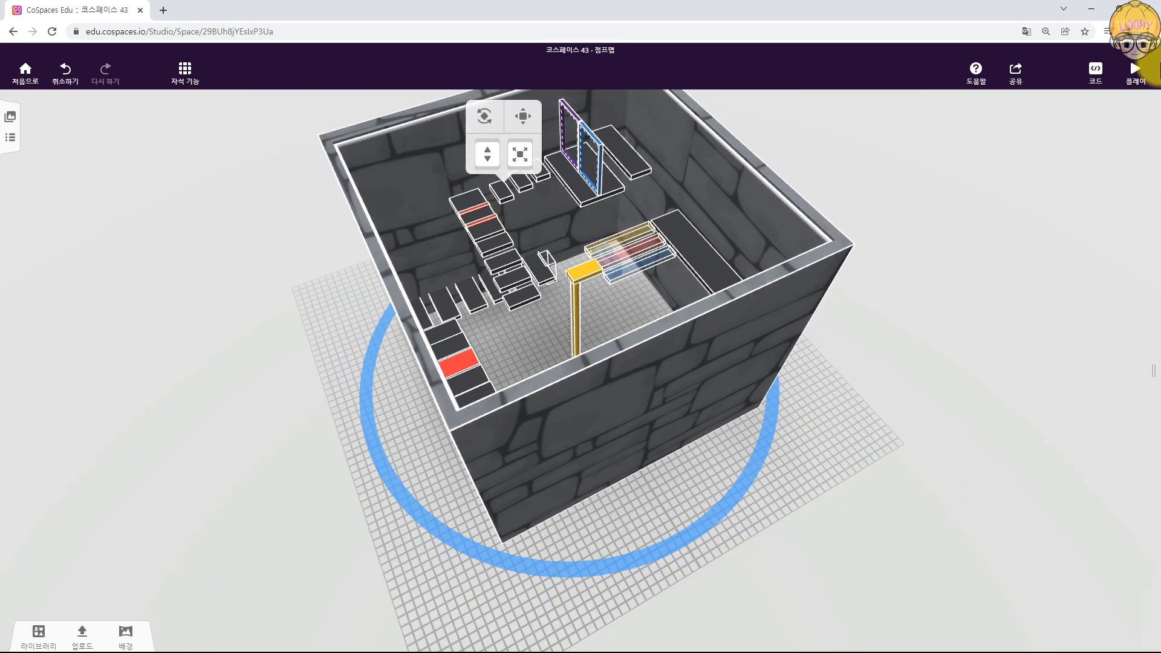
# - Play the scene, walk over to the ladder and climb toward the first planks
pyautogui.click(1137, 75)
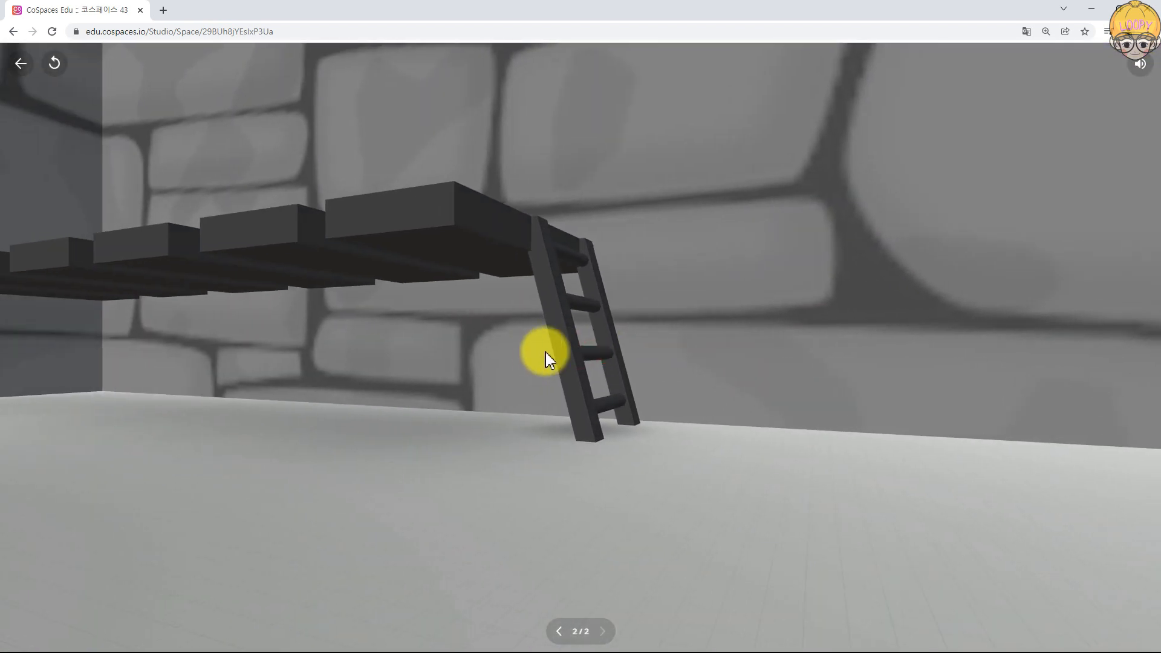
pyautogui.press('d')
pyautogui.moveTo(570, 355); pyautogui.dragTo(458, 357)
pyautogui.press('d')
pyautogui.press('w')
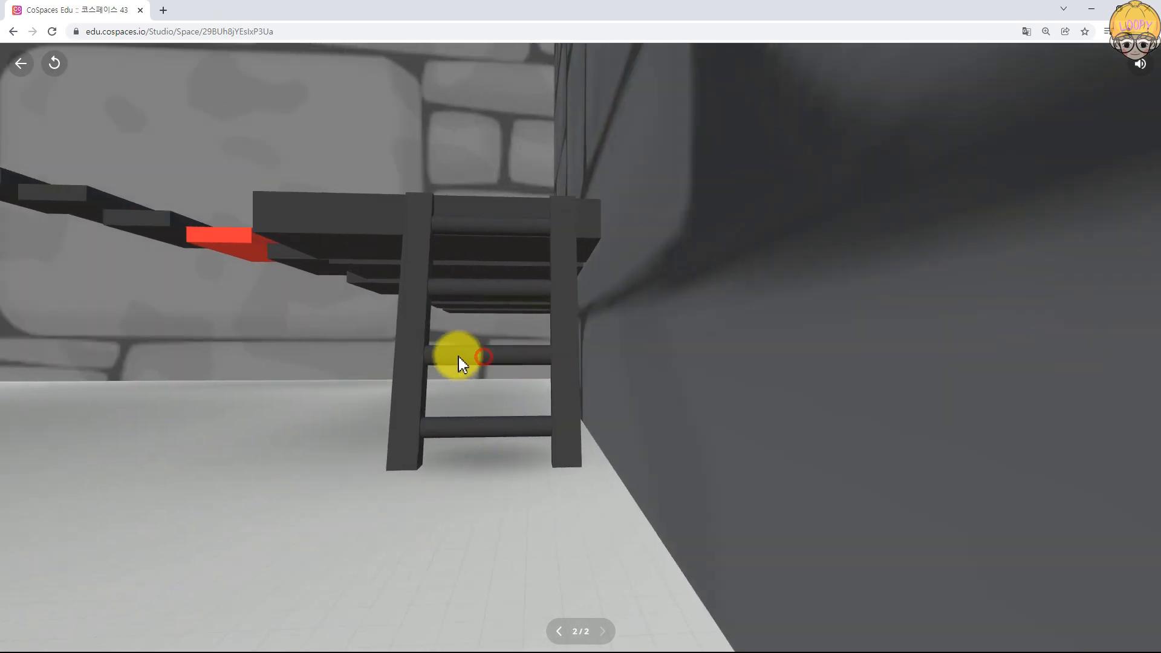
pyautogui.press('w')
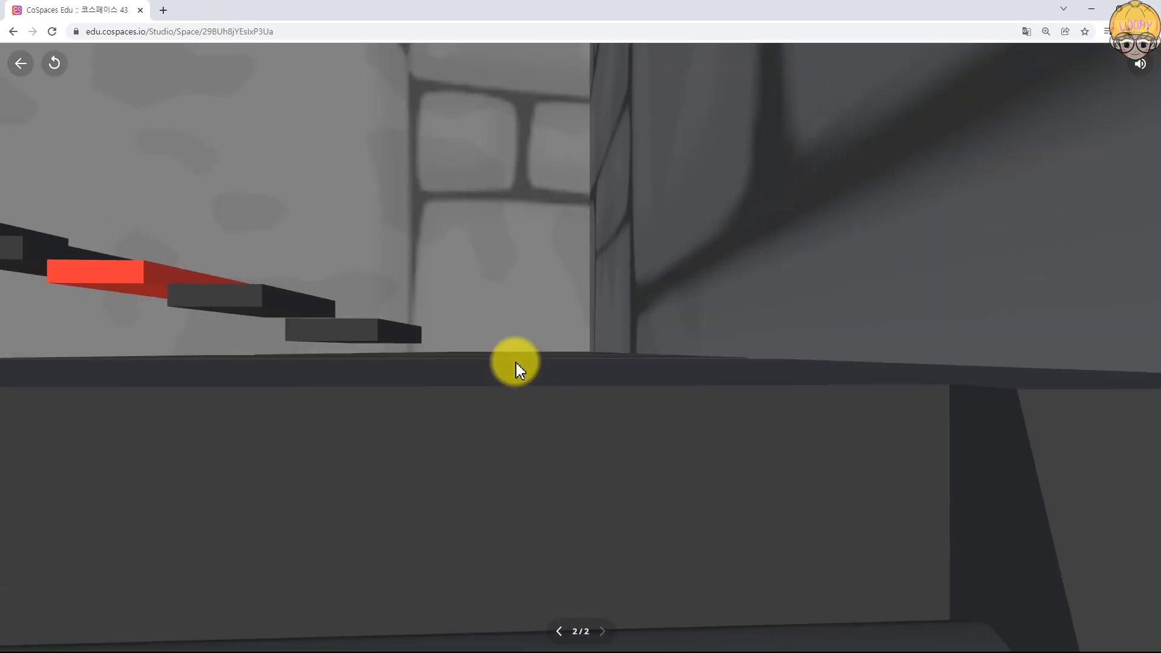
# - Test walking along the first planks from the top of the ladder, look around, and return to the editor
pyautogui.press('w')
pyautogui.moveTo(514, 371); pyautogui.dragTo(314, 284)
pyautogui.press('a')
pyautogui.press('w')
pyautogui.press('w')
pyautogui.press('w')
pyautogui.moveTo(260, 257); pyautogui.dragTo(513, 300)
pyautogui.moveTo(586, 299); pyautogui.dragTo(212, 466)
pyautogui.press('w')
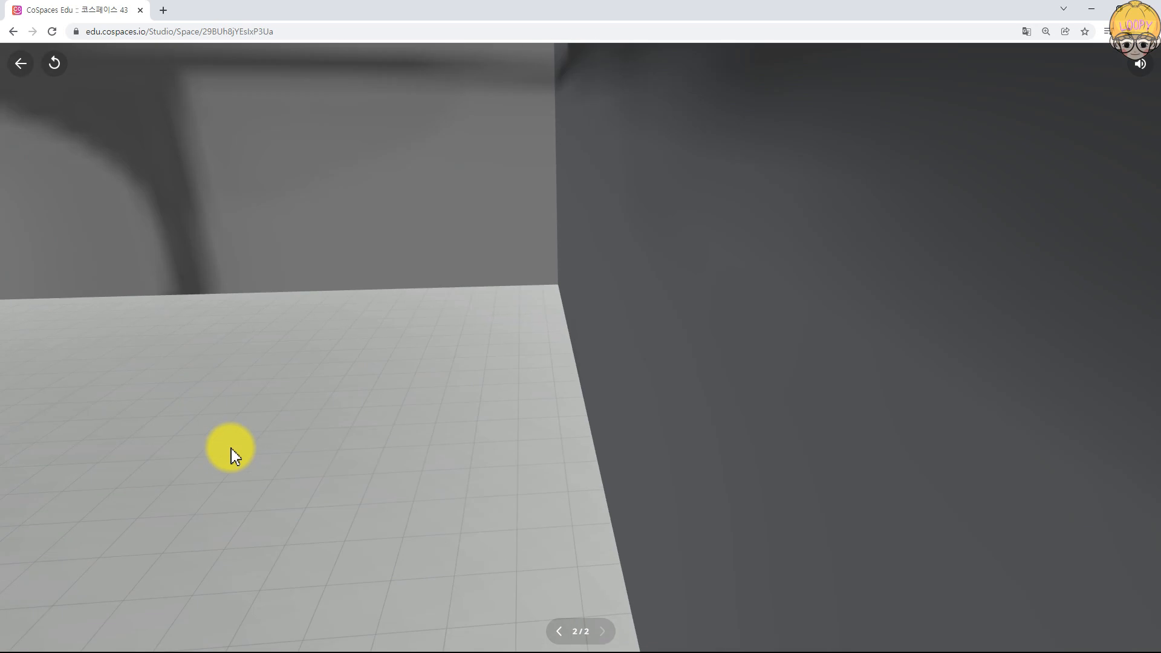
pyautogui.moveTo(299, 414); pyautogui.dragTo(61, 114)
pyautogui.click(22, 65)
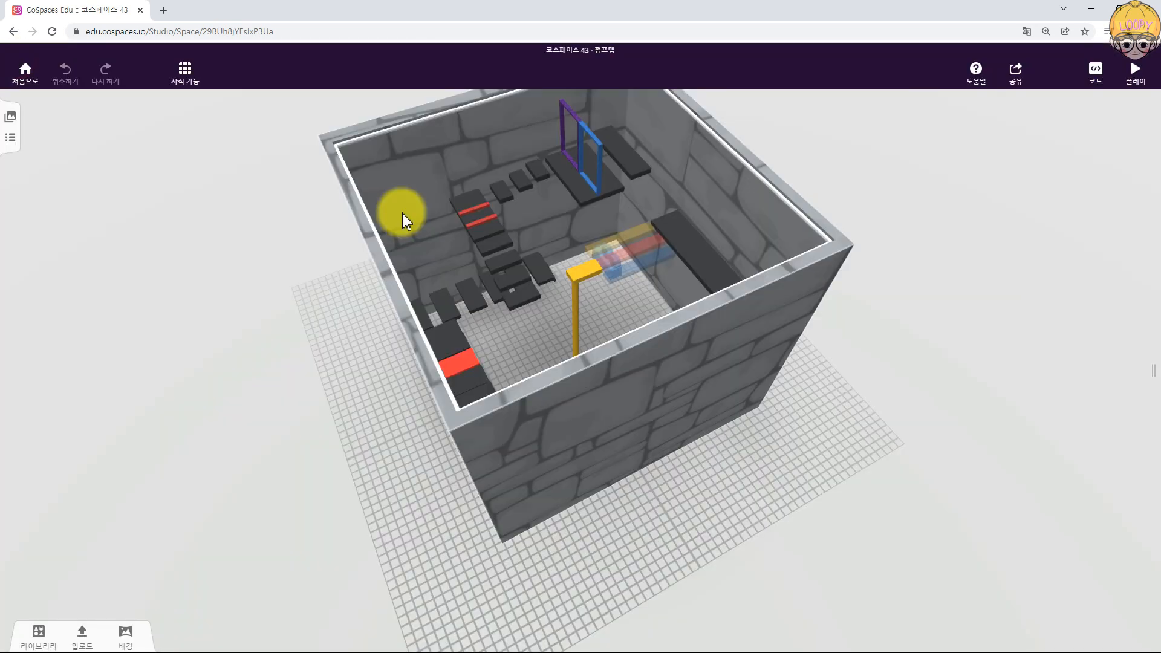
# - Select the camera on the floor and raise it to the height of the two doorway frames
pyautogui.scroll(-5, 615, 285)
pyautogui.moveTo(494, 335); pyautogui.dragTo(643, 302)
pyautogui.click(506, 228)
pyautogui.moveTo(502, 179); pyautogui.dragTo(500, 67)
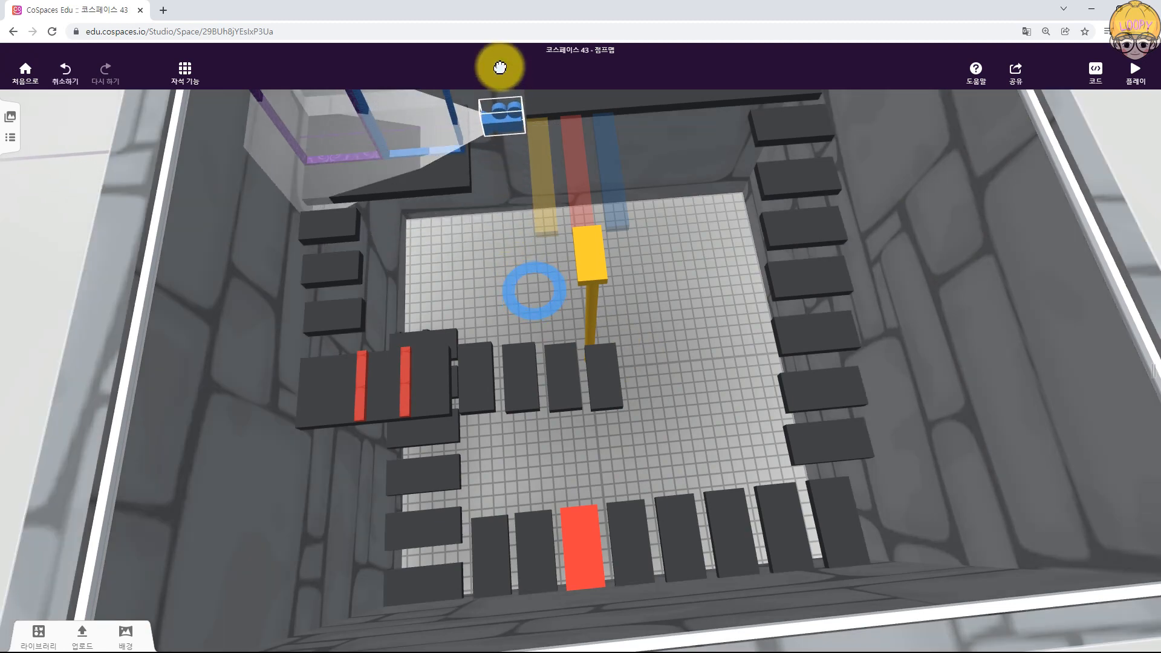
pyautogui.scroll(-3, 491, 144)
pyautogui.moveTo(506, 144); pyautogui.dragTo(511, 110)
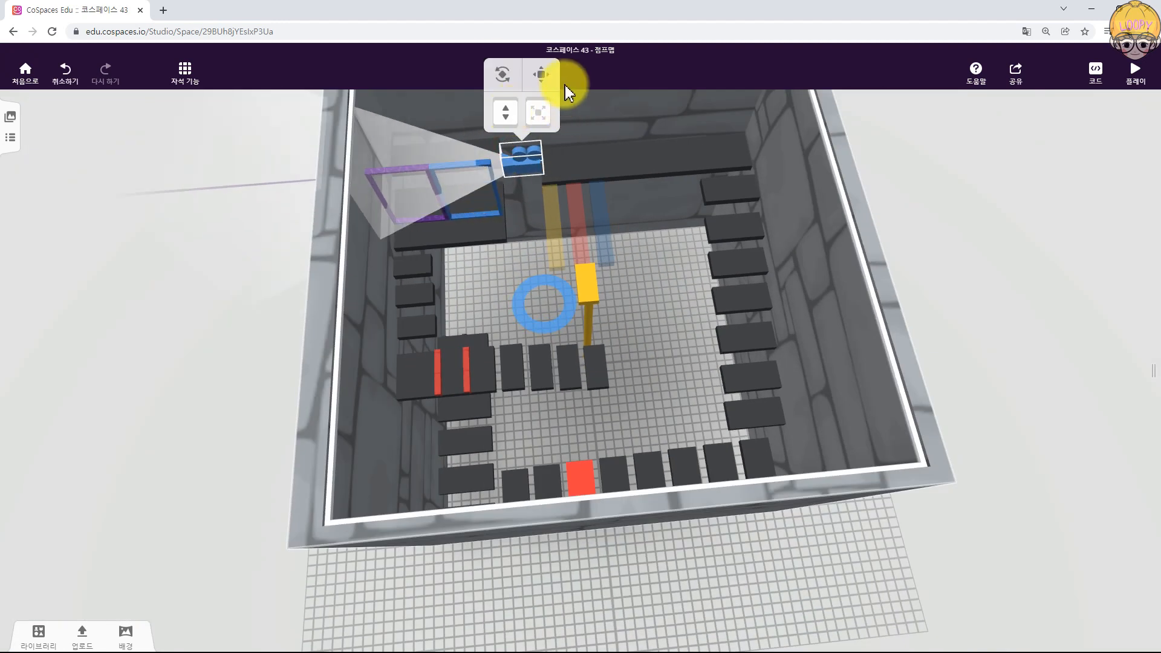
# - Move the camera along its axes to beside the small upper planks and briefly preview its position in play mode
pyautogui.click(537, 75)
pyautogui.moveTo(486, 158); pyautogui.dragTo(363, 263)
pyautogui.moveTo(497, 381); pyautogui.dragTo(467, 401)
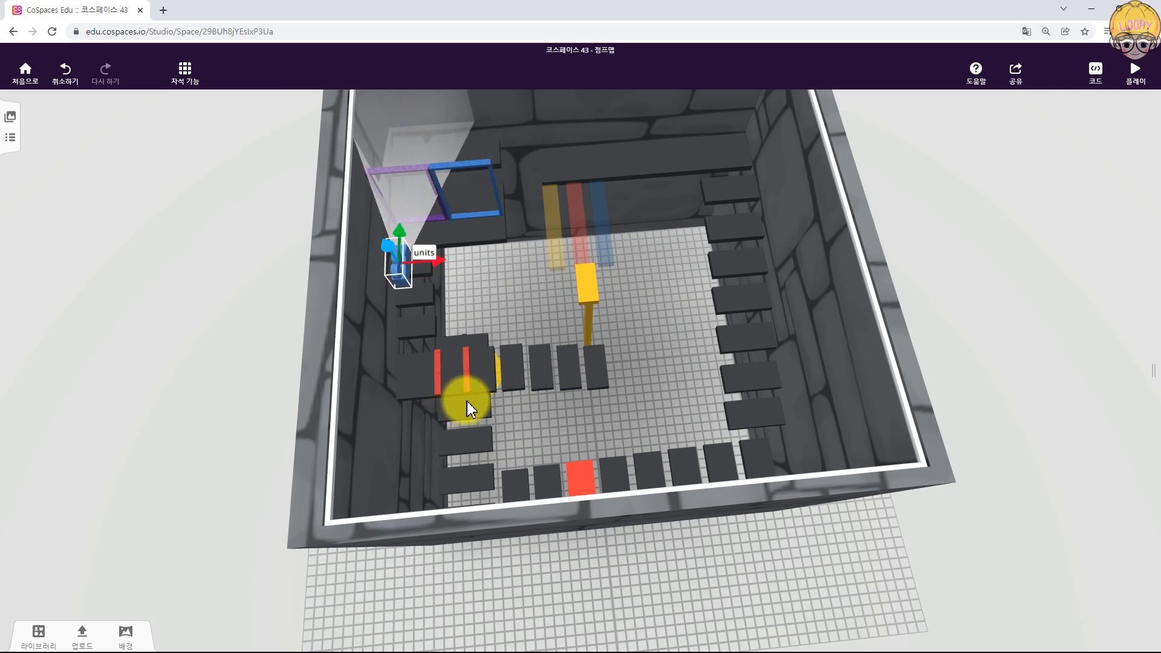
pyautogui.moveTo(513, 282); pyautogui.dragTo(521, 227)
pyautogui.click(1135, 70)
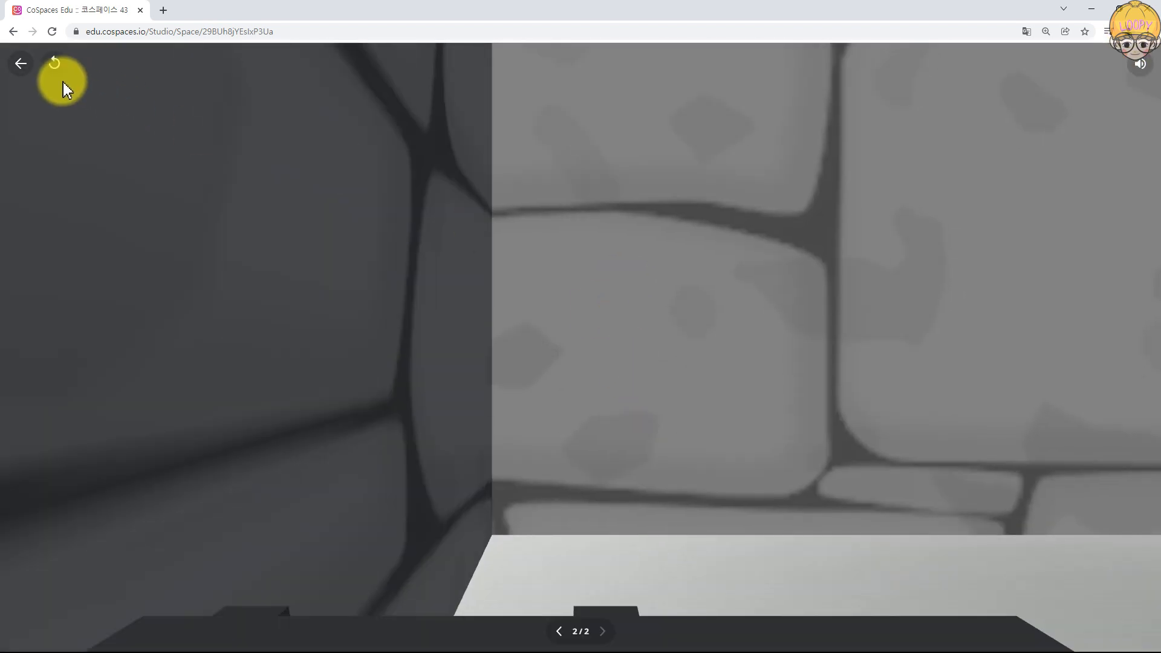
pyautogui.click(20, 63)
# - Adjust the camera's height and shift it to just above the small planks leading to the doorway platform
pyautogui.moveTo(462, 238); pyautogui.dragTo(537, 275)
pyautogui.click(492, 156)
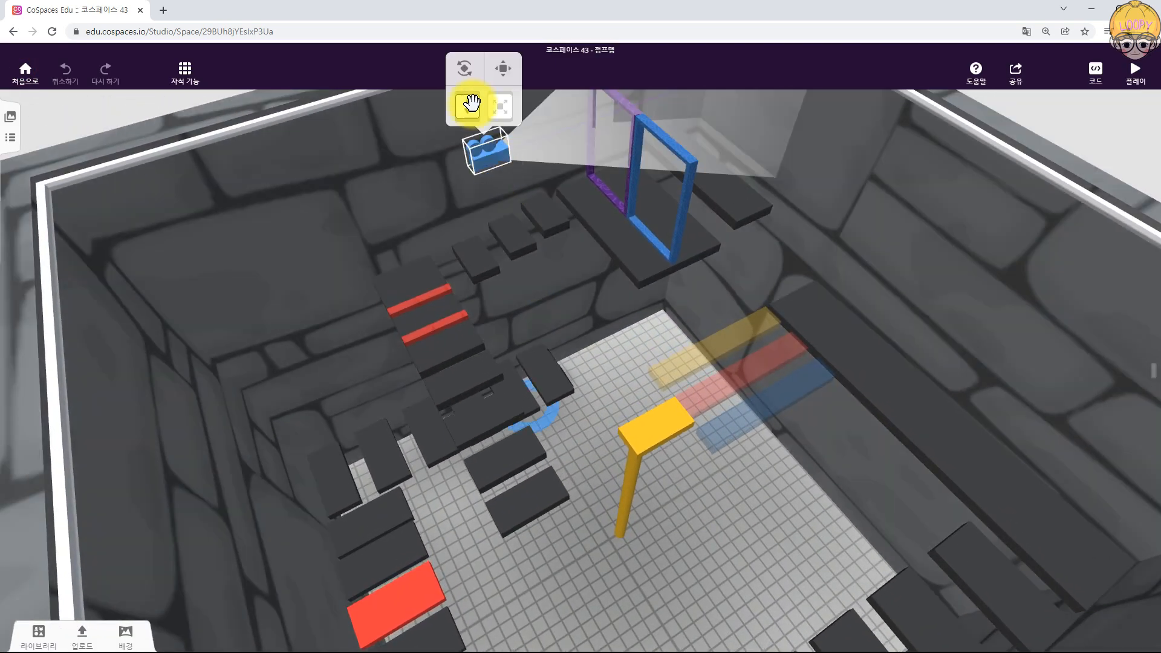
pyautogui.moveTo(472, 103); pyautogui.dragTo(471, 207)
pyautogui.click(501, 129)
pyautogui.moveTo(529, 223); pyautogui.dragTo(515, 140)
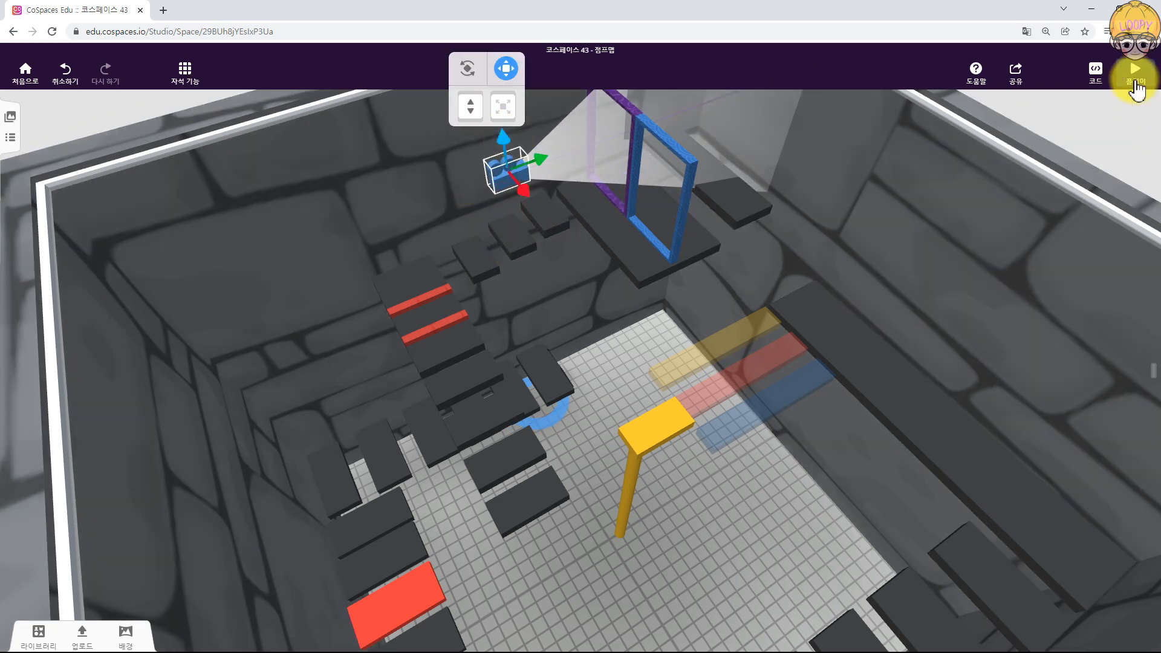
# - Play the scene from the upper planks and test jumping between them toward the doorway platform
pyautogui.click(1135, 68)
pyautogui.moveTo(614, 339); pyautogui.dragTo(895, 386)
pyautogui.press('space')
pyautogui.press('w')
pyautogui.press('space')
pyautogui.press('w')
pyautogui.press('space')
pyautogui.press('w')
pyautogui.press('a')
pyautogui.moveTo(647, 379); pyautogui.dragTo(711, 373)
pyautogui.press('w')
pyautogui.press('space')
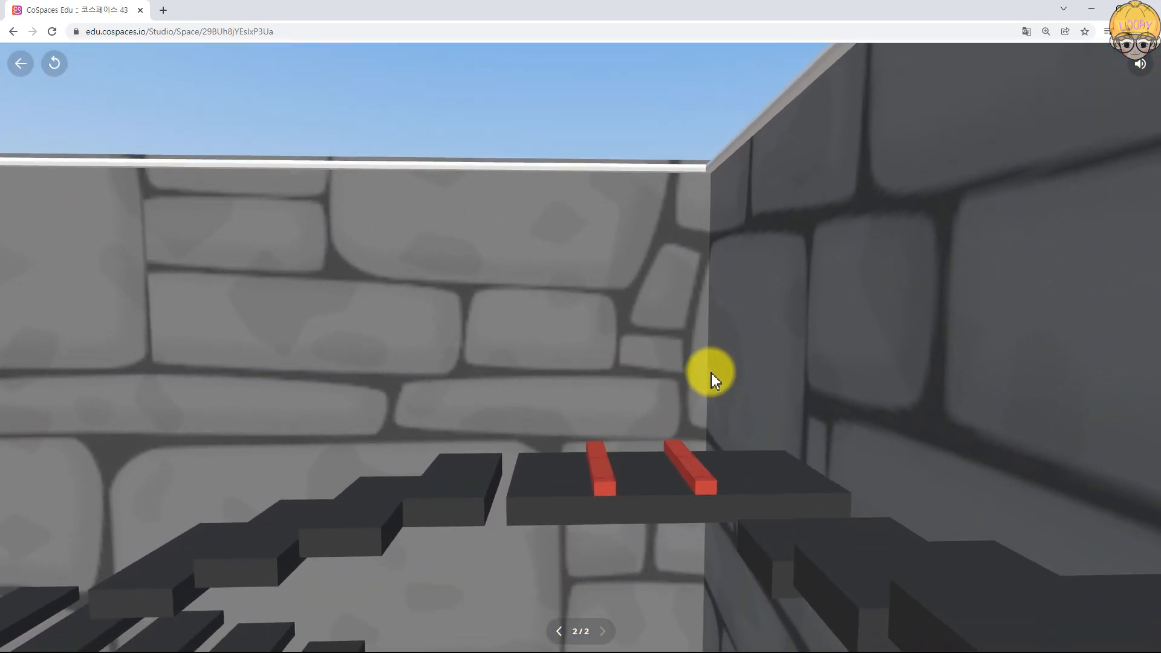
# - Continue test-jumping from plank to plank inside the walls, look around, and return to the editor
pyautogui.press('s')
pyautogui.press('w')
pyautogui.press('space')
pyautogui.moveTo(711, 372); pyautogui.dragTo(300, 409)
pyautogui.press('space')
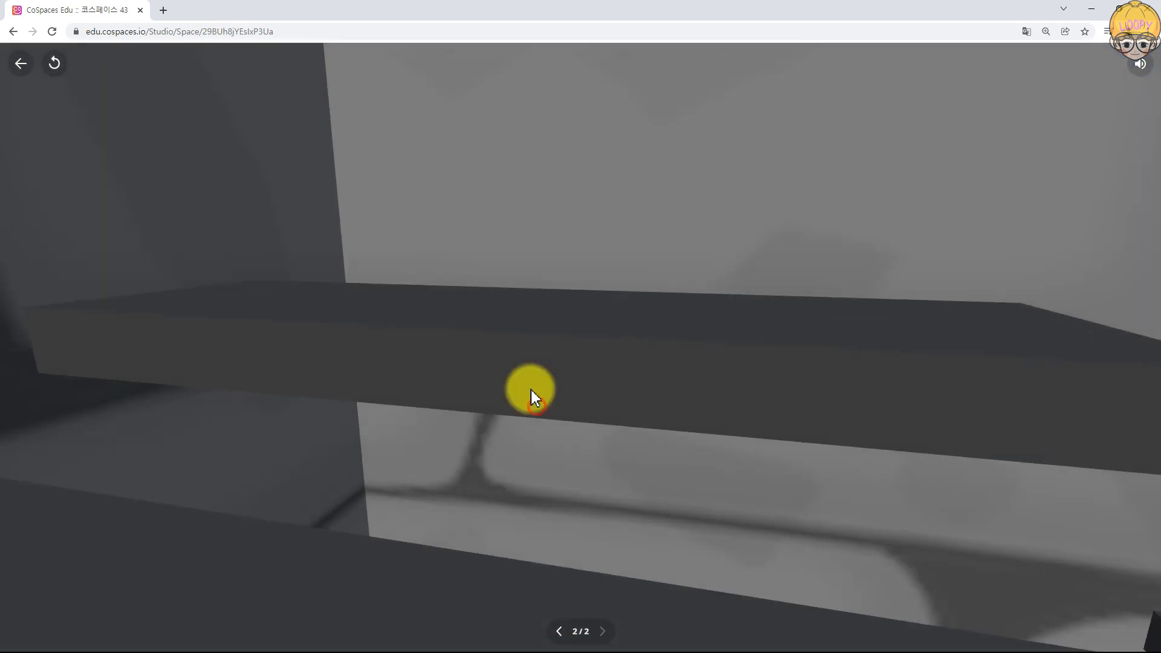
pyautogui.press('w')
pyautogui.moveTo(531, 406)
pyautogui.mouseDown()
pyautogui.moveTo(622, 419)
pyautogui.moveTo(1004, 406)
pyautogui.moveTo(955, 390)
pyautogui.mouseUp()
pyautogui.click(30, 62)
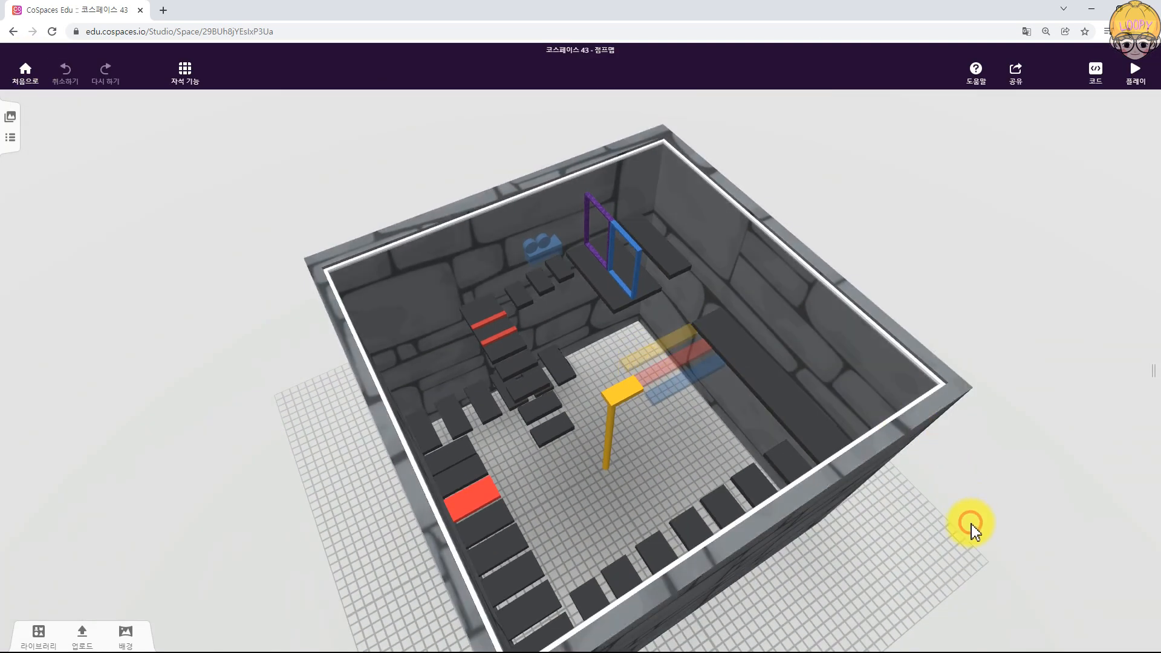
# - Select all parts of the map together with its walls and scale them down
pyautogui.moveTo(971, 524); pyautogui.dragTo(1034, 498)
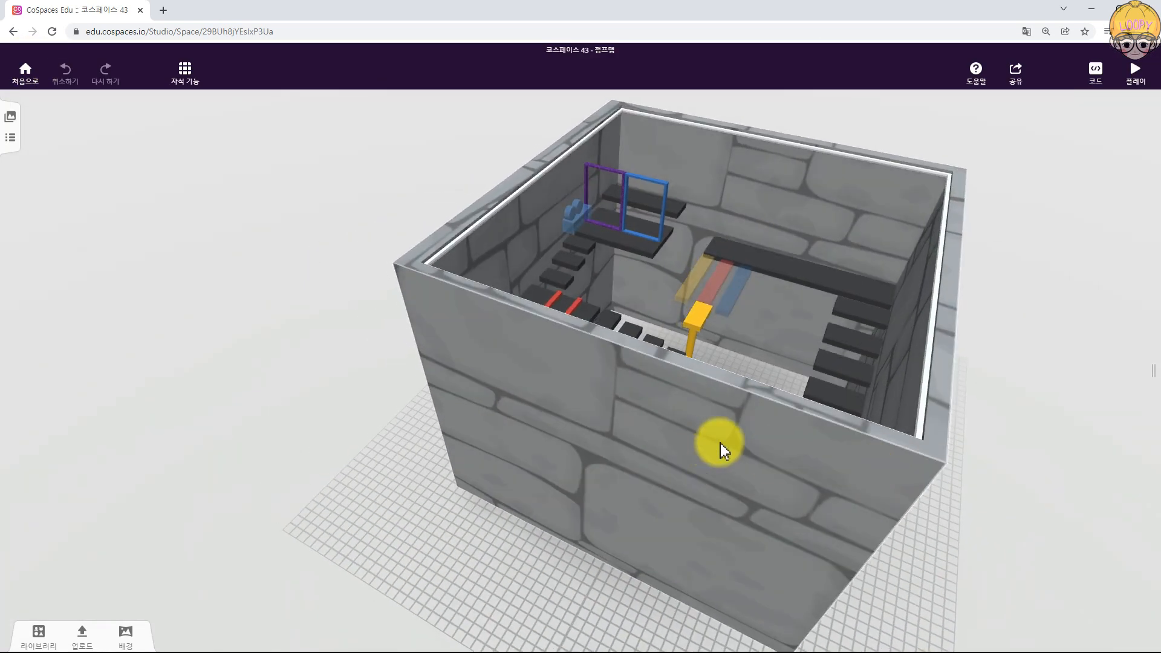
pyautogui.moveTo(987, 433); pyautogui.dragTo(972, 450)
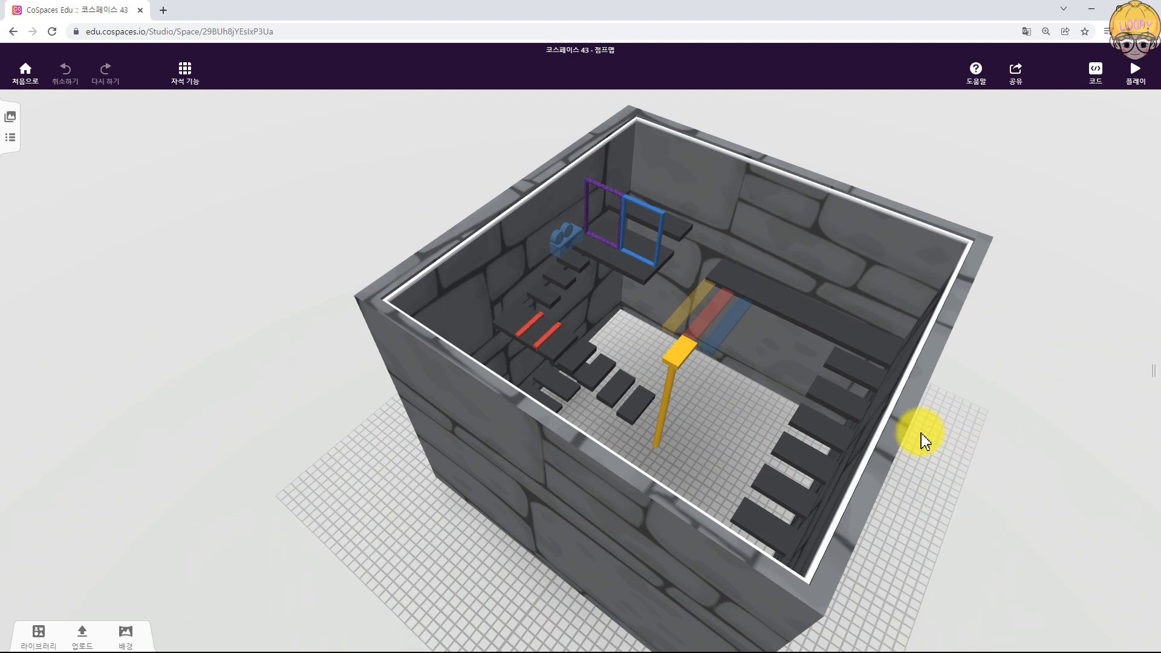
pyautogui.click(903, 423)
pyautogui.moveTo(705, 227); pyautogui.dragTo(702, 274)
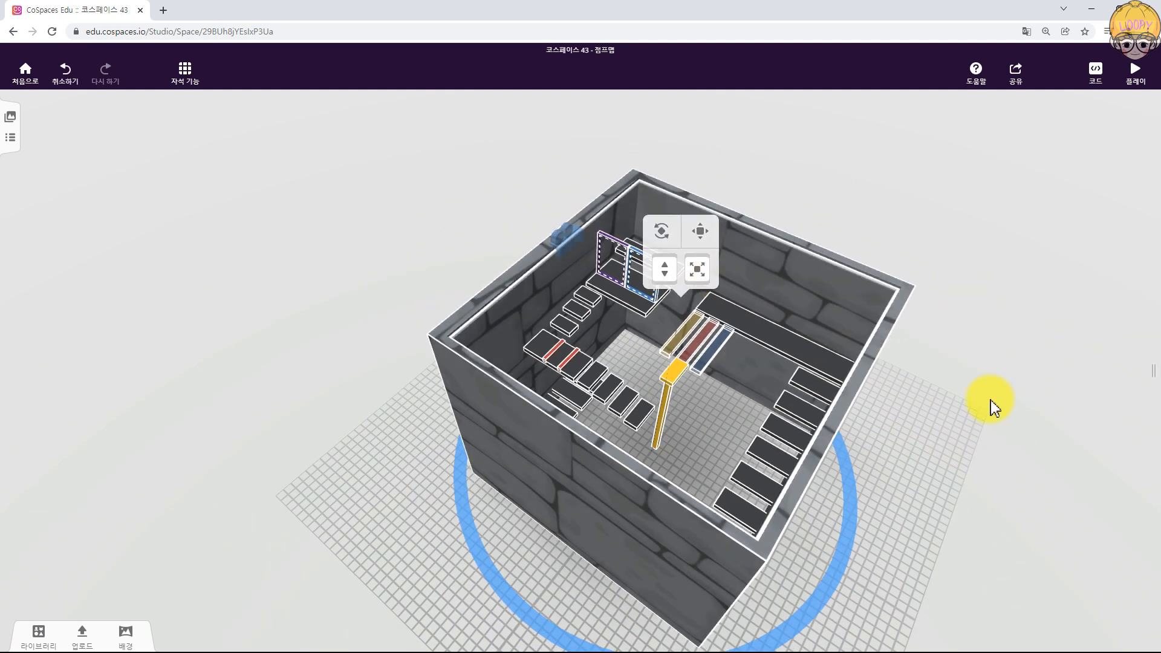
# - Move the camera inside the walls and lower it to the floor beside the yellow pillar
pyautogui.click(994, 405)
pyautogui.moveTo(562, 246); pyautogui.dragTo(695, 387)
pyautogui.click(695, 384)
pyautogui.moveTo(691, 319); pyautogui.dragTo(692, 429)
pyautogui.click(920, 508)
# - Examine the scaled-down map and the camera's place on the floor from several angles
pyautogui.moveTo(909, 513); pyautogui.dragTo(997, 522)
pyautogui.click(884, 525)
pyautogui.moveTo(830, 545); pyautogui.dragTo(616, 547)
pyautogui.scroll(6, 636, 434)
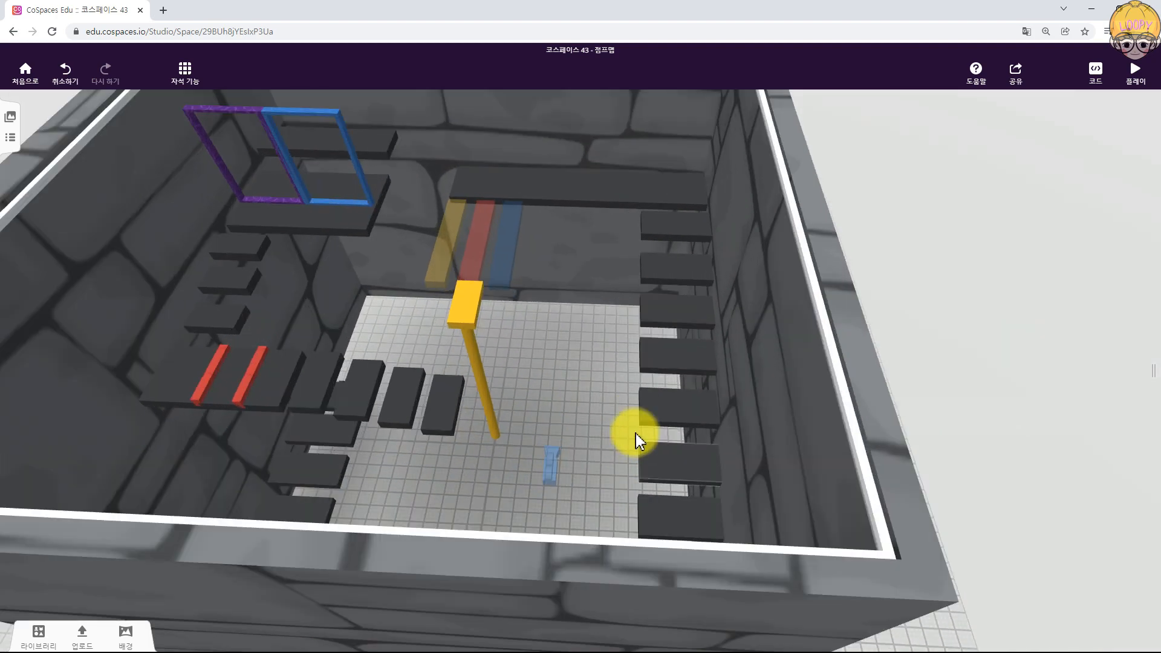
pyautogui.moveTo(586, 427); pyautogui.dragTo(534, 432)
pyautogui.moveTo(518, 374); pyautogui.dragTo(611, 458)
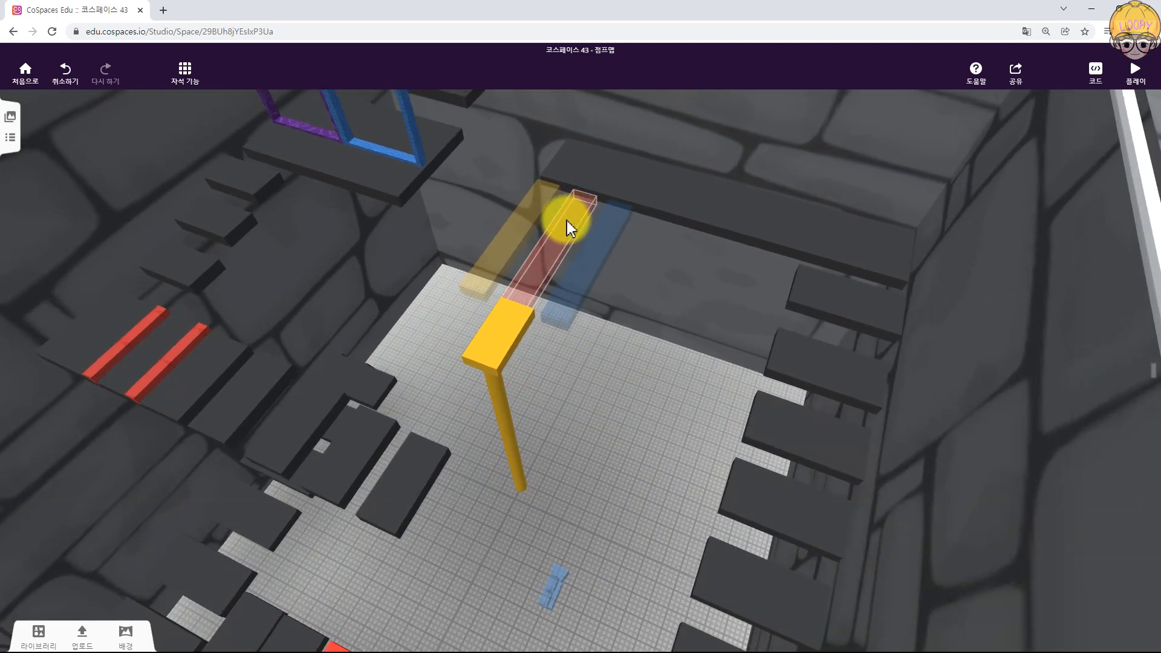
pyautogui.scroll(-5, 580, 369)
pyautogui.scroll(5, 582, 386)
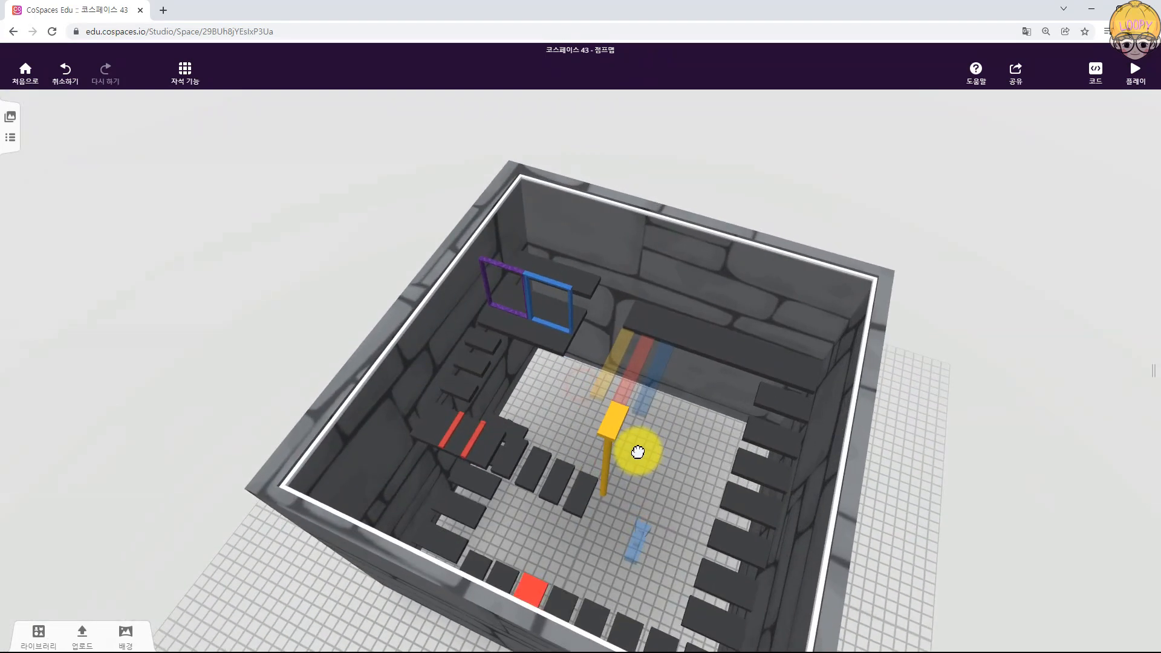
pyautogui.moveTo(718, 518); pyautogui.dragTo(696, 407)
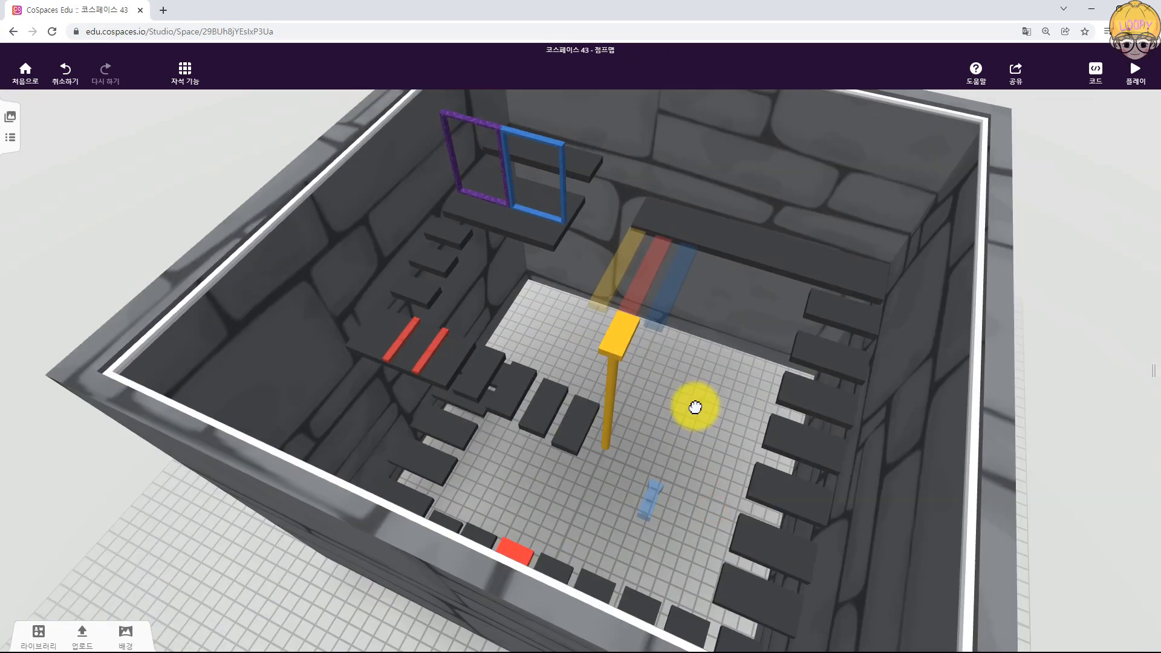